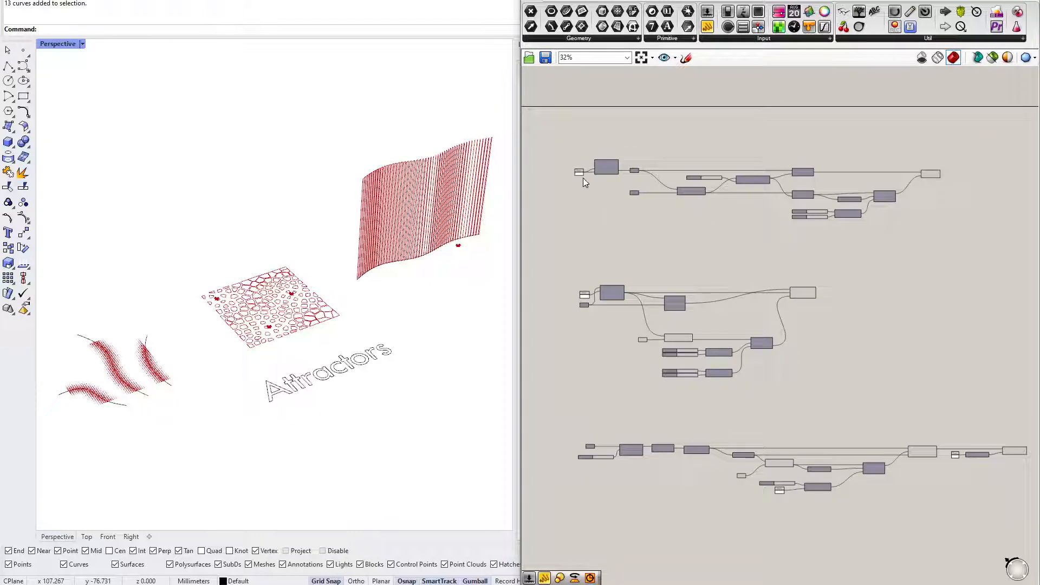
Set the distance threshold slider feeding the Smaller Than component in the curve attractor definition to 6.2.
scroll(590, 145, "up", 6)
right_click_drag(611, 174, 669, 174)
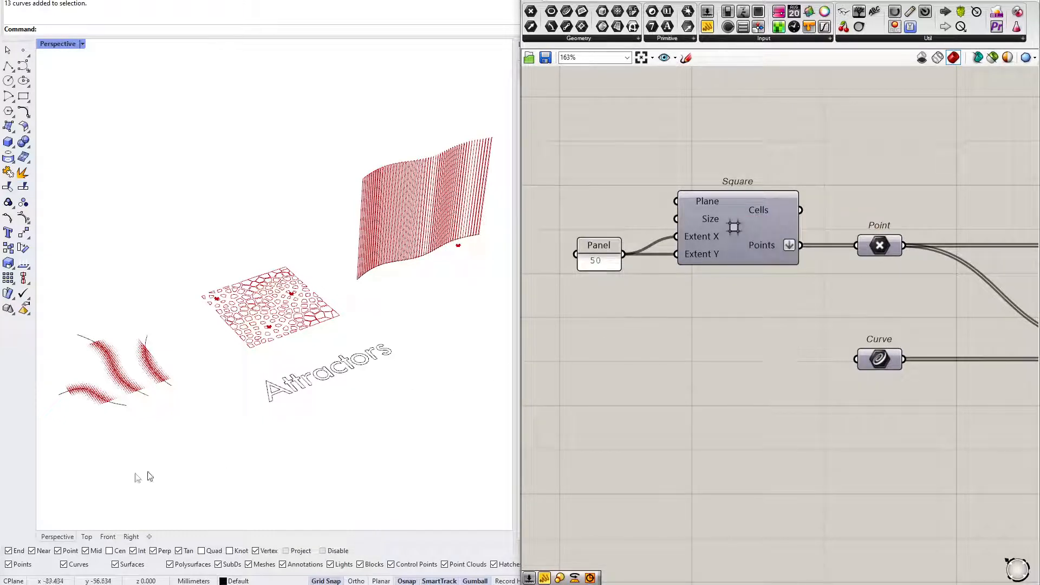
scroll(952, 322, "down", 2)
right_click_drag(951, 322, 482, 340)
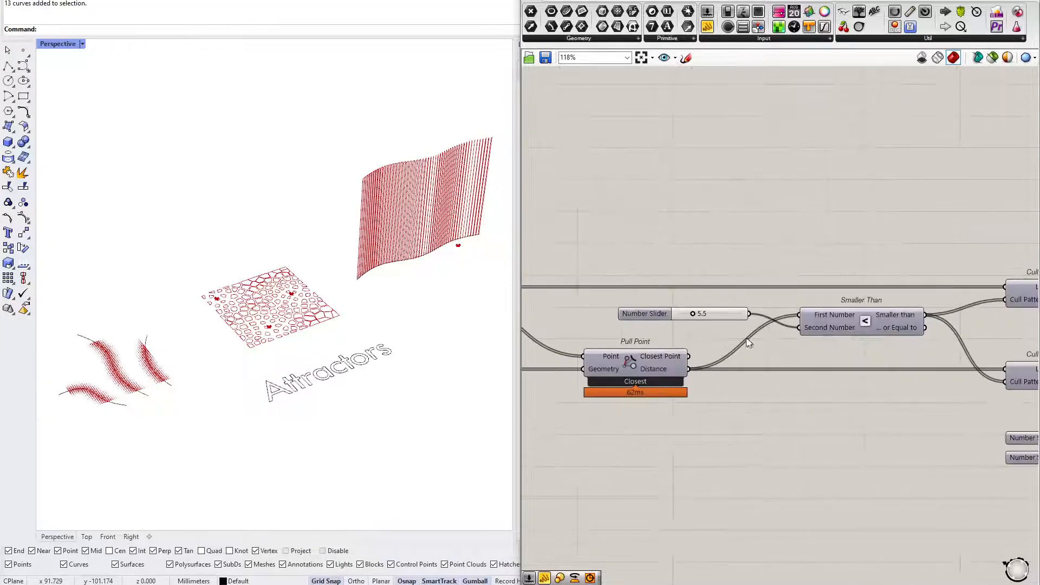
scroll(710, 338, "up", 4)
right_click_drag(155, 342, 142, 378)
scroll(72, 434, "up", 10)
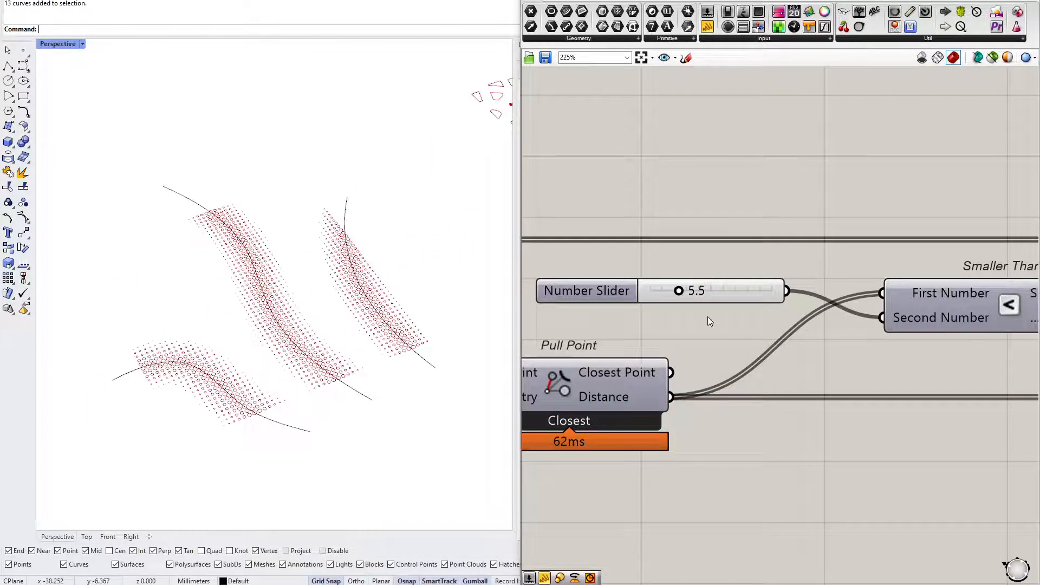
mouse_move(681, 293)
left_mouse_down()
mouse_move(700, 294)
mouse_move(670, 293)
left_mouse_up()
left_click_drag(450, 273, 131, 440)
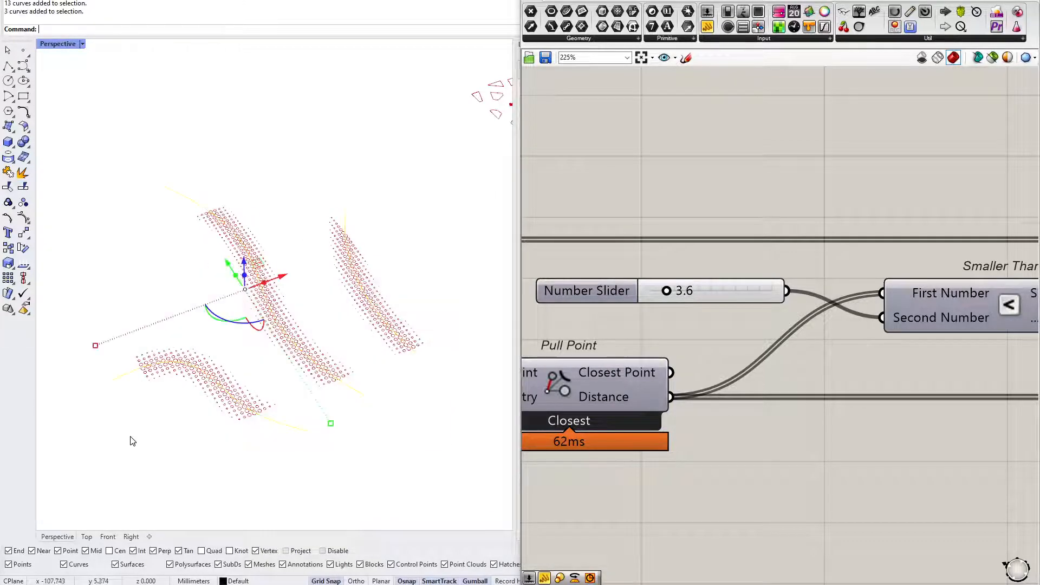
mouse_move(667, 291)
left_mouse_down()
mouse_move(703, 291)
mouse_move(682, 291)
left_mouse_up()
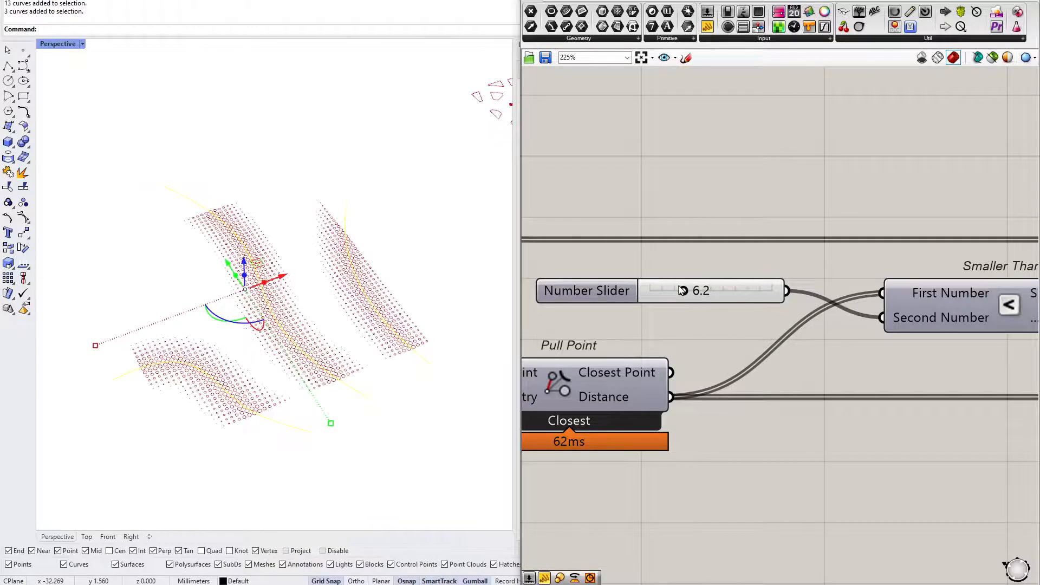
left_click(372, 252)
Set the domain start slider of the curve attractor definition's Construct Domain to 0.49.
scroll(821, 305, "down", 4)
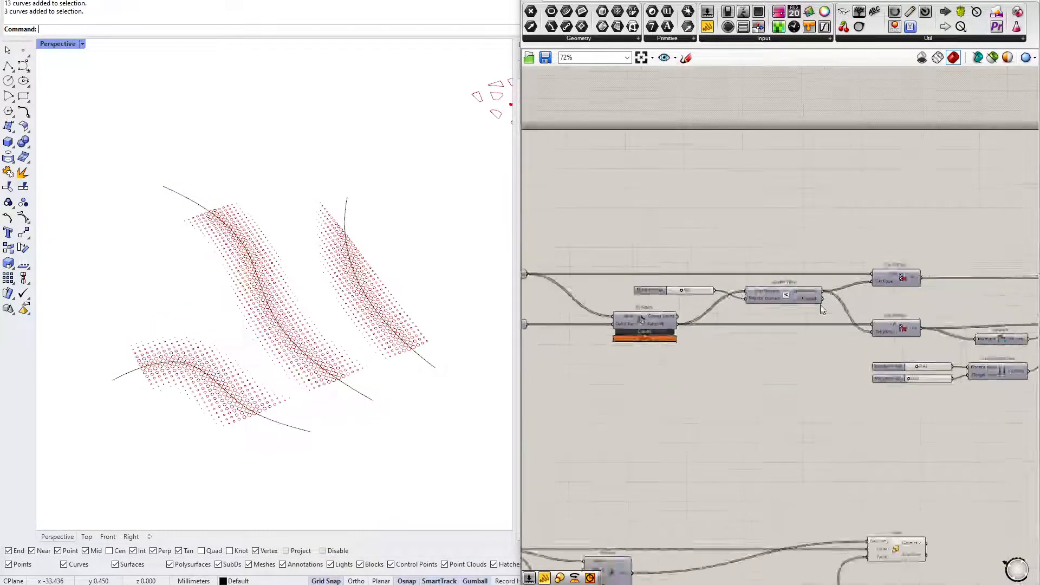
scroll(780, 351, "up", 3)
mouse_move(567, 367)
left_mouse_down()
mouse_move(581, 368)
mouse_move(571, 368)
left_mouse_up()
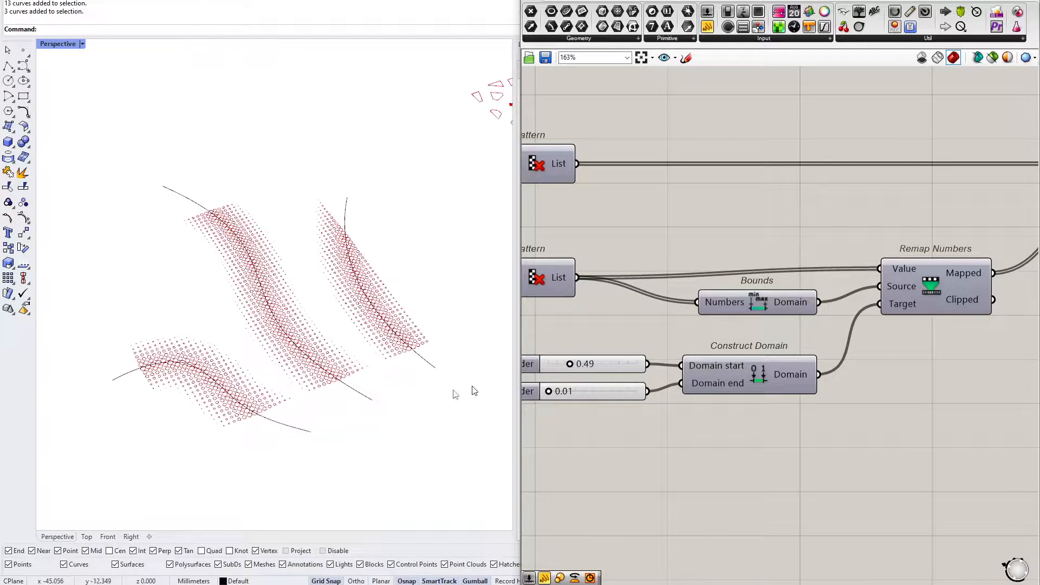
Examine the circle patterns along the three curves and the neighbouring Voronoi pattern in the viewport.
scroll(291, 378, "up", 3)
right_click_drag(290, 376, 190, 308)
scroll(207, 339, "down", 7)
scroll(182, 446, "up", 2)
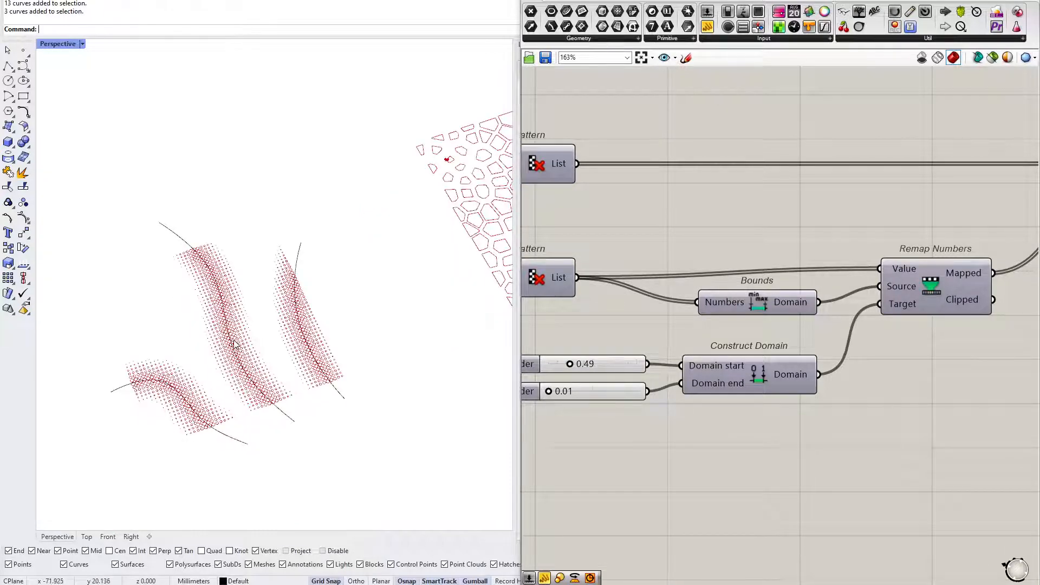
right_click_drag(184, 392, 190, 383)
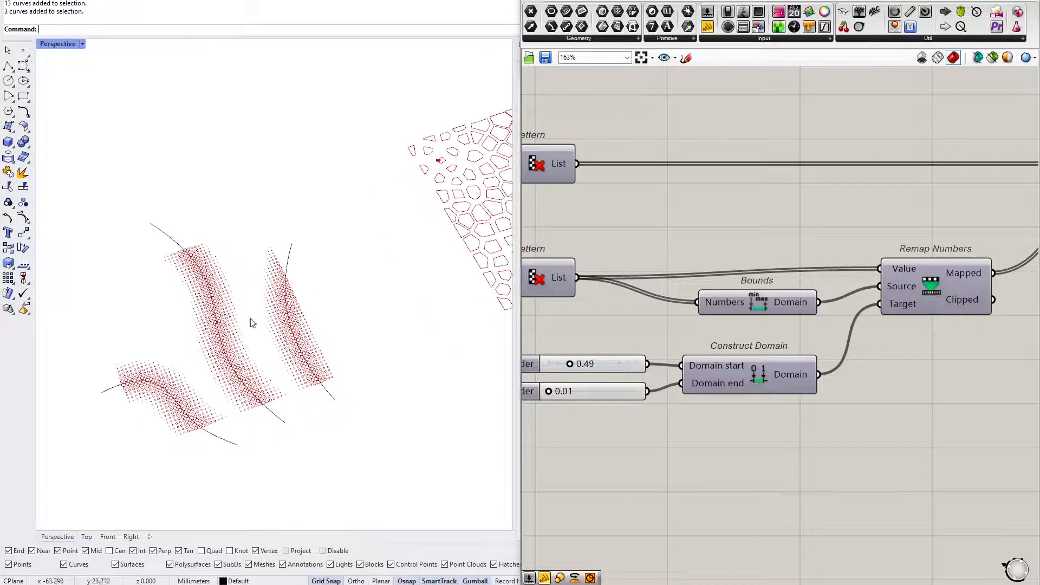
scroll(220, 354, "up", 3)
mouse_move(258, 306)
left_mouse_down()
mouse_move(177, 421)
mouse_move(214, 369)
left_mouse_up()
scroll(177, 281, "down", 11)
scroll(391, 235, "up", 7)
right_click_drag(392, 235, 276, 318)
scroll(601, 406, "down", 5)
Set the domain end slider of the Voronoi definition's source Construct Domain to 19.93.
right_click_drag(602, 406, 796, 218)
right_click_drag(596, 415, 607, 398)
scroll(597, 415, "up", 5)
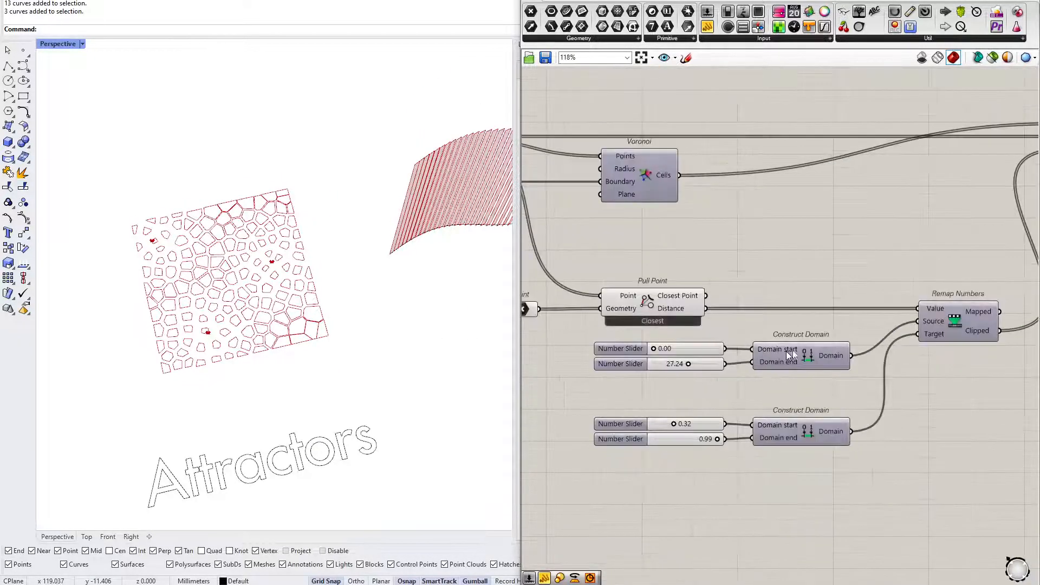
left_click_drag(693, 423, 830, 338)
right_click_drag(639, 410, 803, 368)
left_click_drag(763, 214, 975, 355)
scroll(850, 352, "down", 2)
right_click_drag(758, 355, 893, 327)
scroll(681, 349, "up", 2)
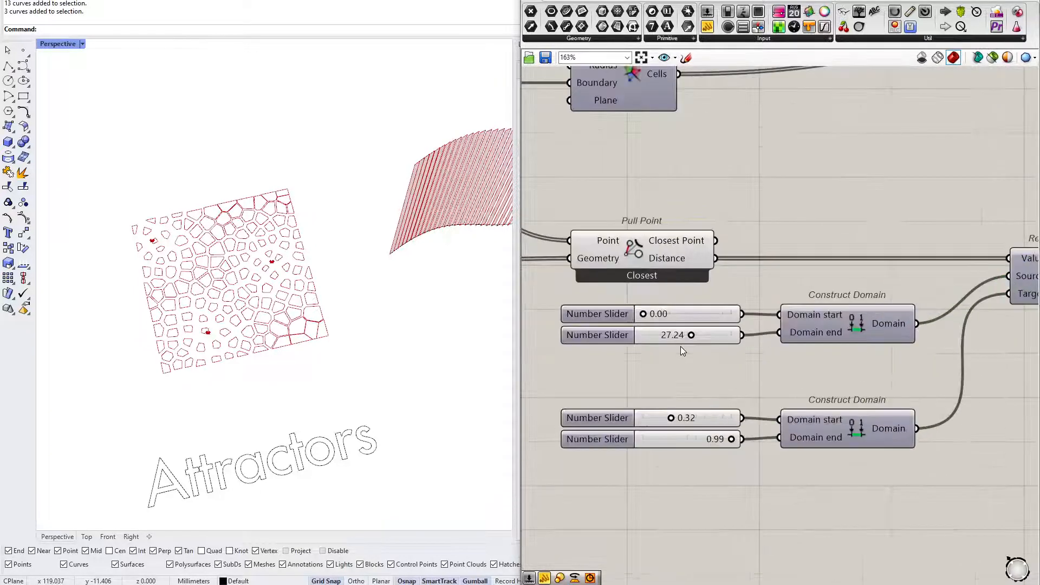
left_click_drag(735, 346, 713, 348)
Set the Populate 2D count panel of the Voronoi definition to 250.
right_click_drag(643, 277, 998, 390)
scroll(998, 390, "down", 3)
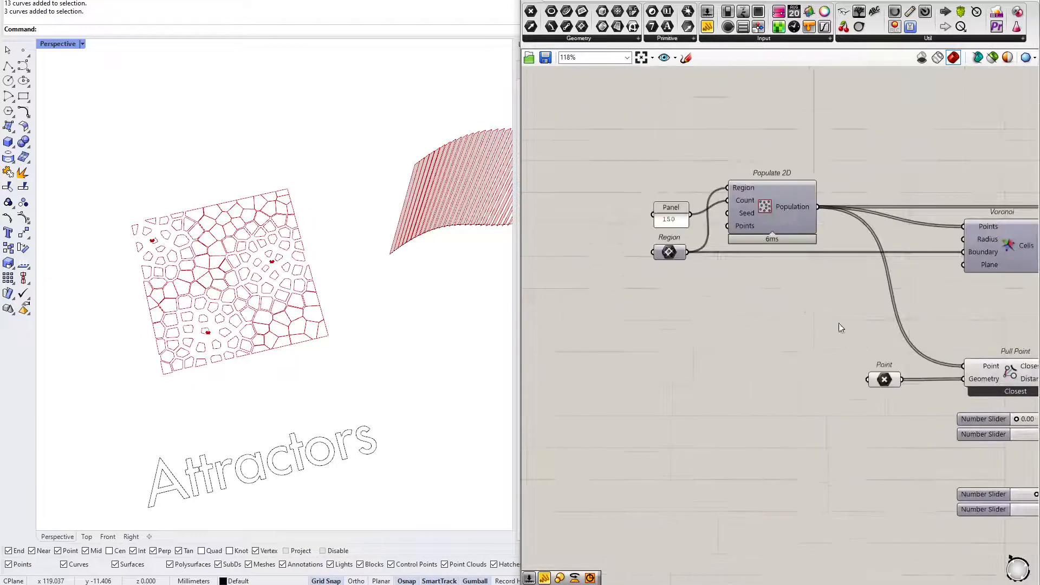
scroll(676, 216, "up", 3)
double_click(675, 215)
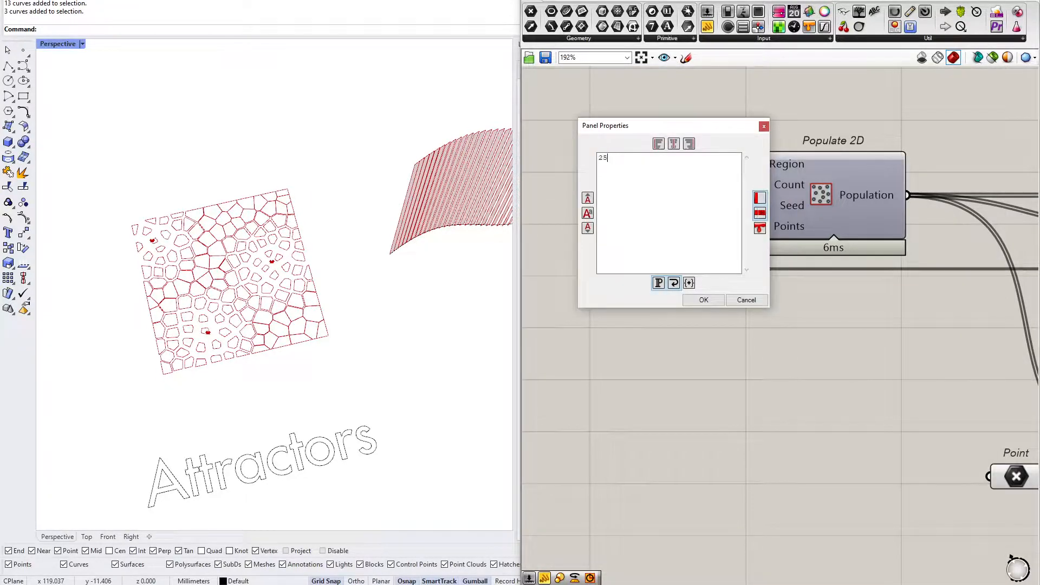
left_click(704, 300)
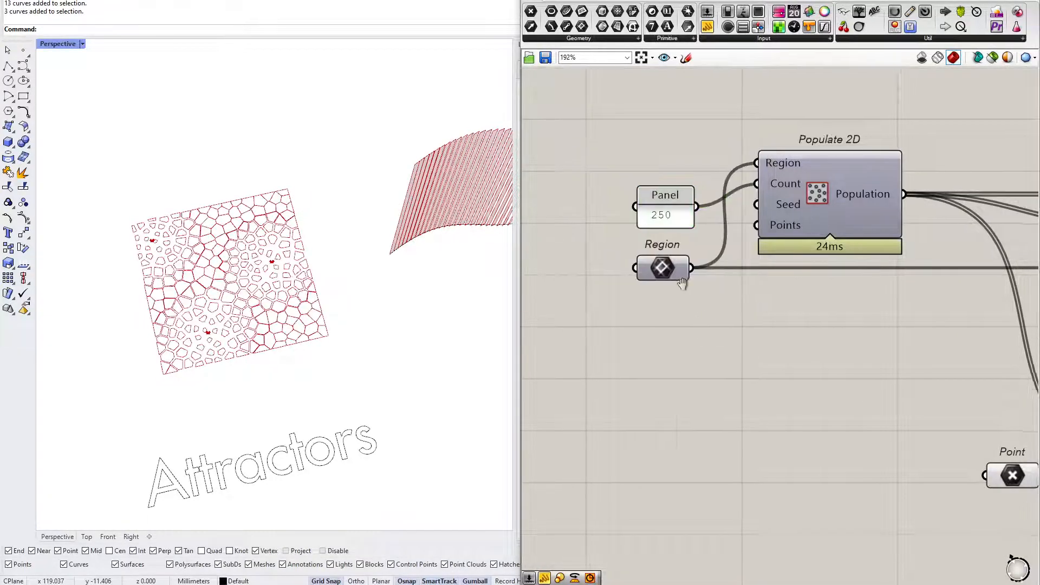
Examine the strip pattern along its wavy base curve and select that curve in the viewport.
right_click_drag(1023, 370, 626, 266)
scroll(623, 271, "down", 1)
right_click_drag(390, 244, 376, 329)
scroll(427, 226, "up", 5)
scroll(350, 297, "up", 3)
right_click_drag(350, 297, 304, 391)
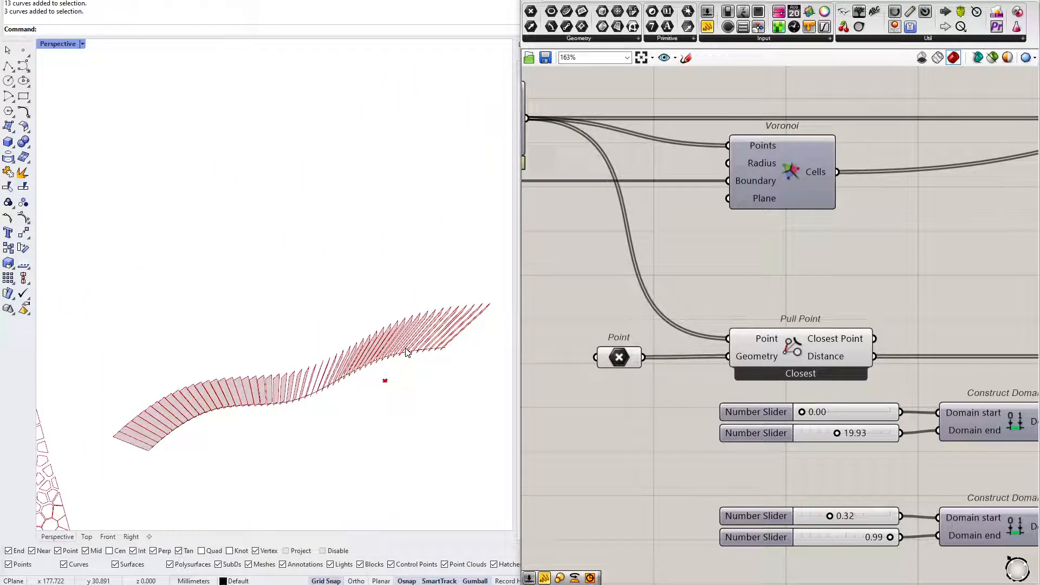
right_click_drag(401, 369, 399, 362)
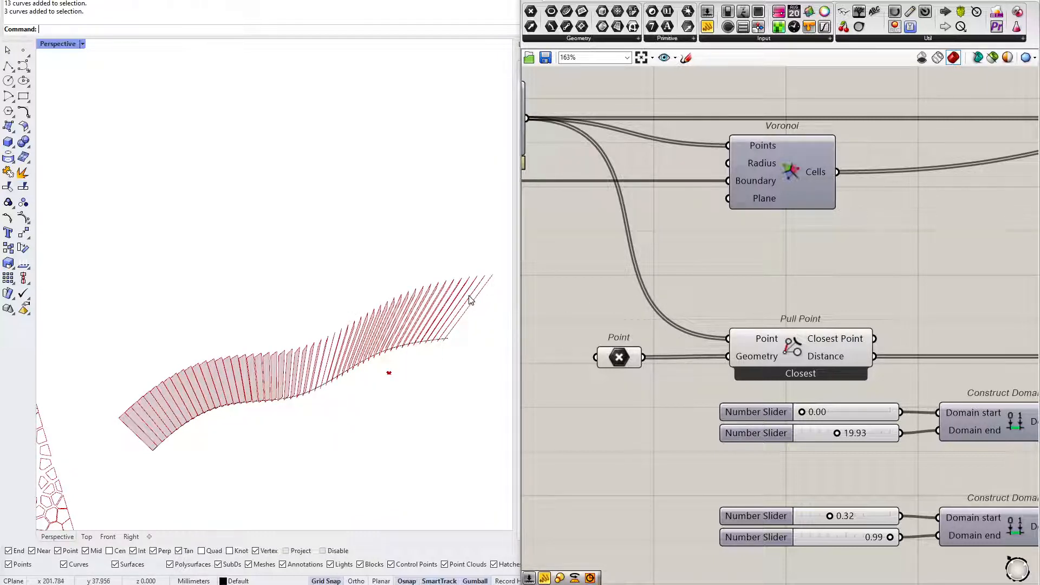
left_click(450, 340)
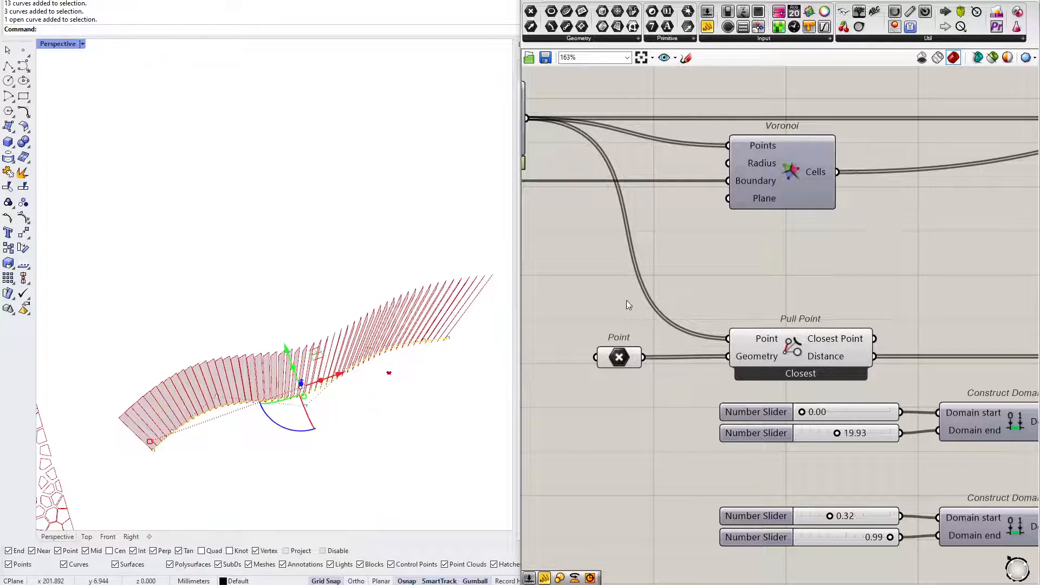
Select the strip definition's attractor Point component and move its point towards the far end of the base curve.
scroll(634, 325, "down", 5)
scroll(704, 255, "up", 6)
scroll(699, 205, "up", 1)
scroll(720, 243, "down", 5)
right_click_drag(888, 291, 444, 299)
left_click(753, 325)
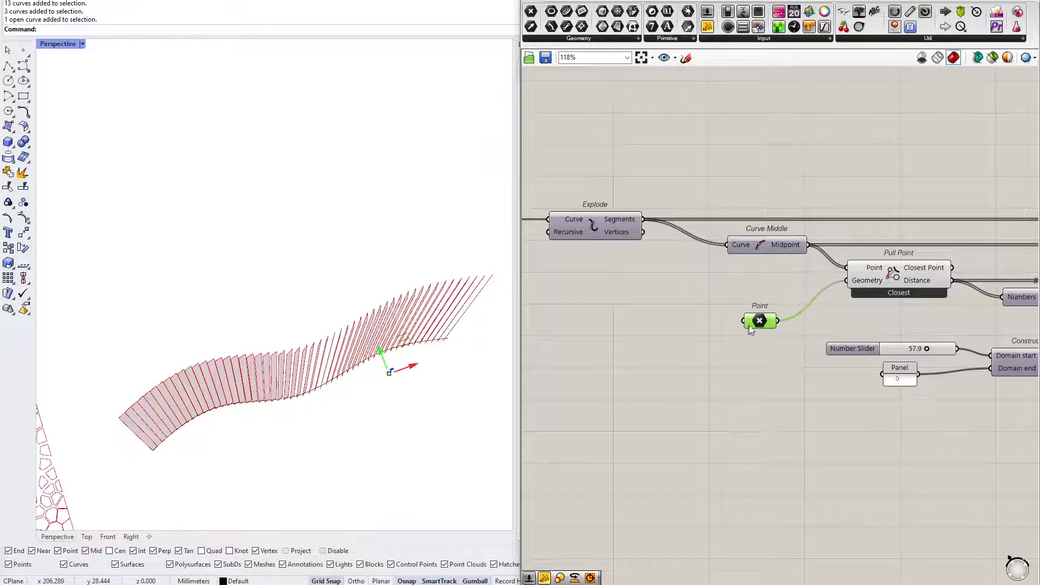
left_click_drag(390, 373, 449, 362)
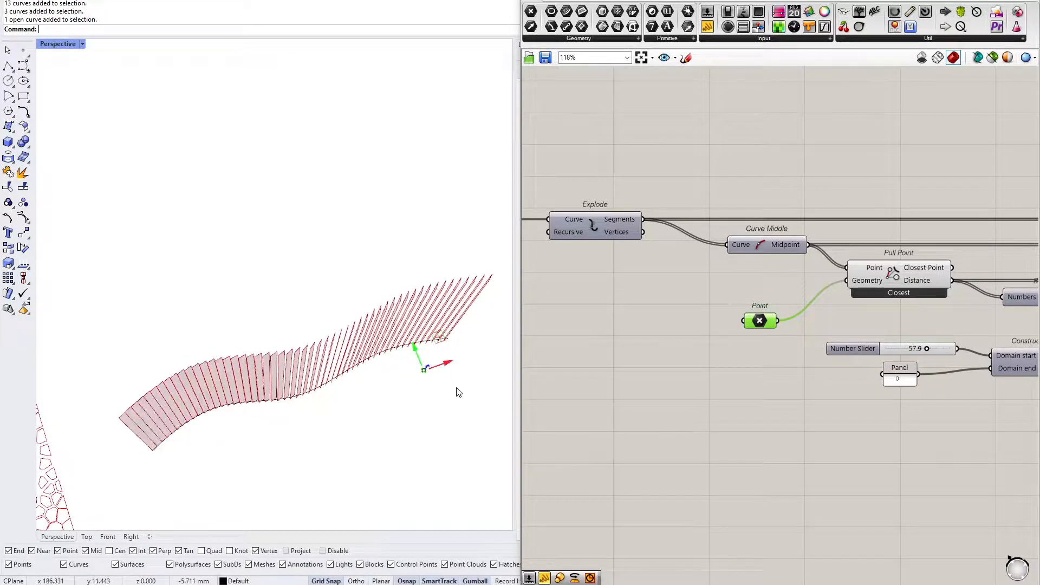
Inspect the Attractors text outlines and the Voronoi pattern with its attractor points in the viewport.
scroll(388, 242, "down", 10)
scroll(254, 404, "up", 4)
left_click_drag(147, 484, 393, 345)
scroll(325, 331, "up", 5)
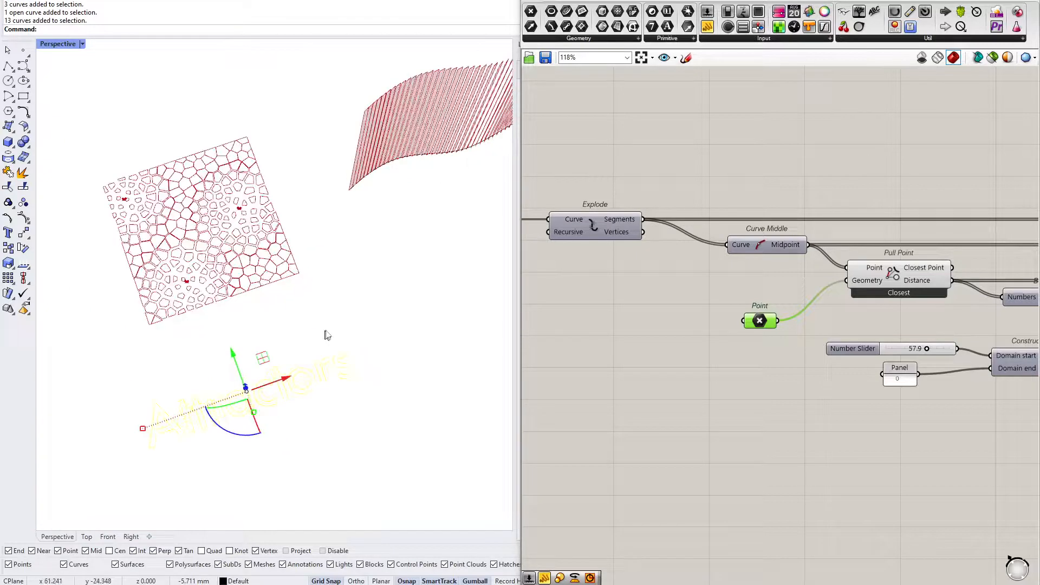
left_click(327, 336)
scroll(151, 453, "up", 3)
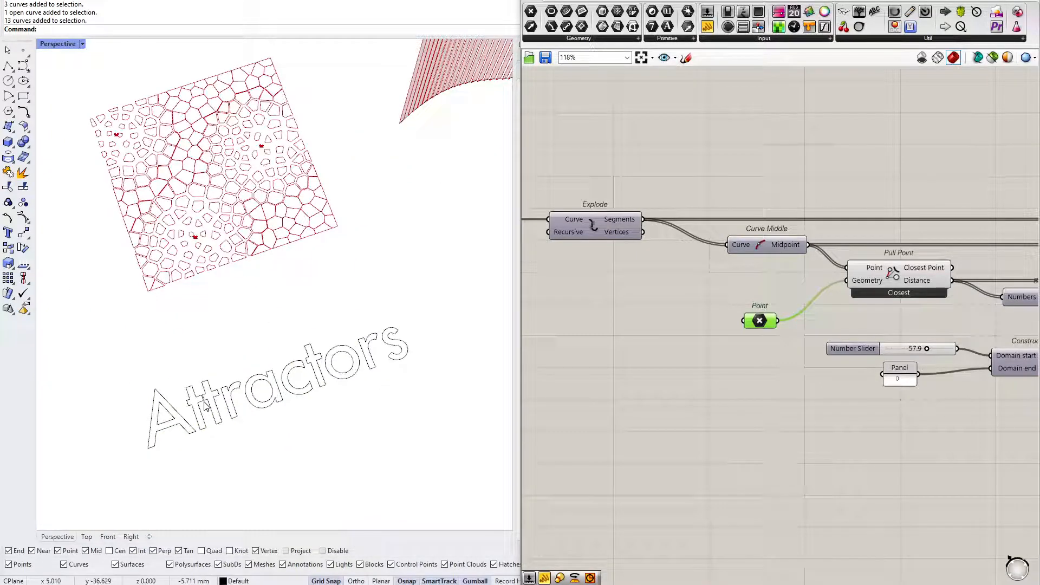
right_click_drag(347, 432, 320, 345)
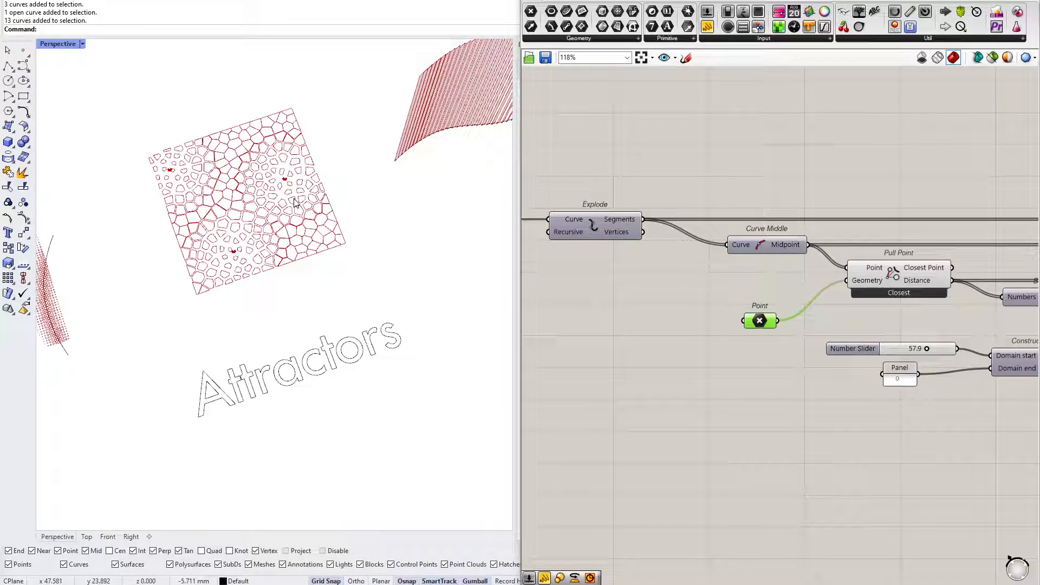
right_click_drag(318, 263, 336, 249)
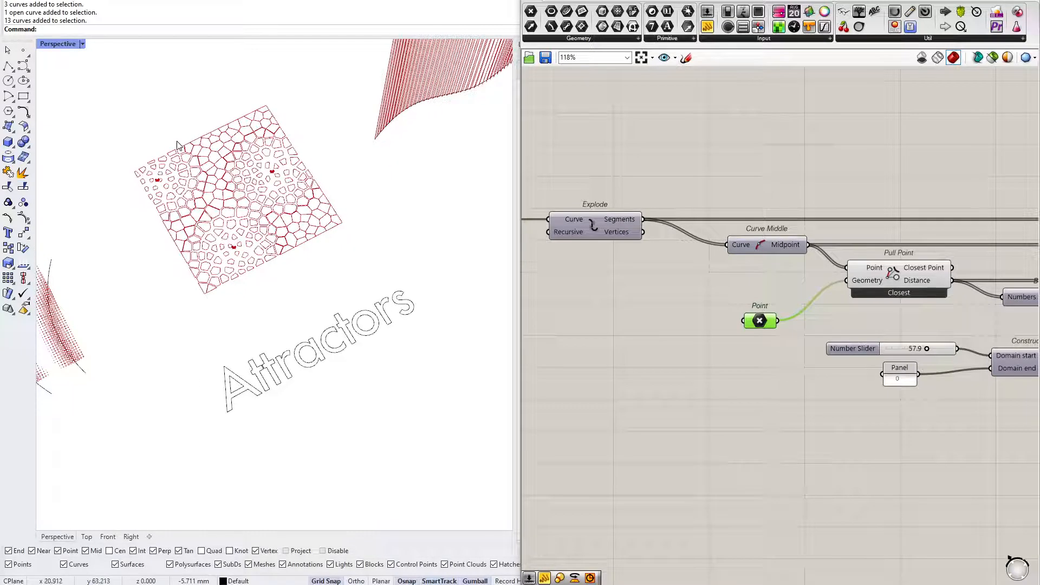
left_click_drag(145, 106, 325, 282)
left_click(601, 278)
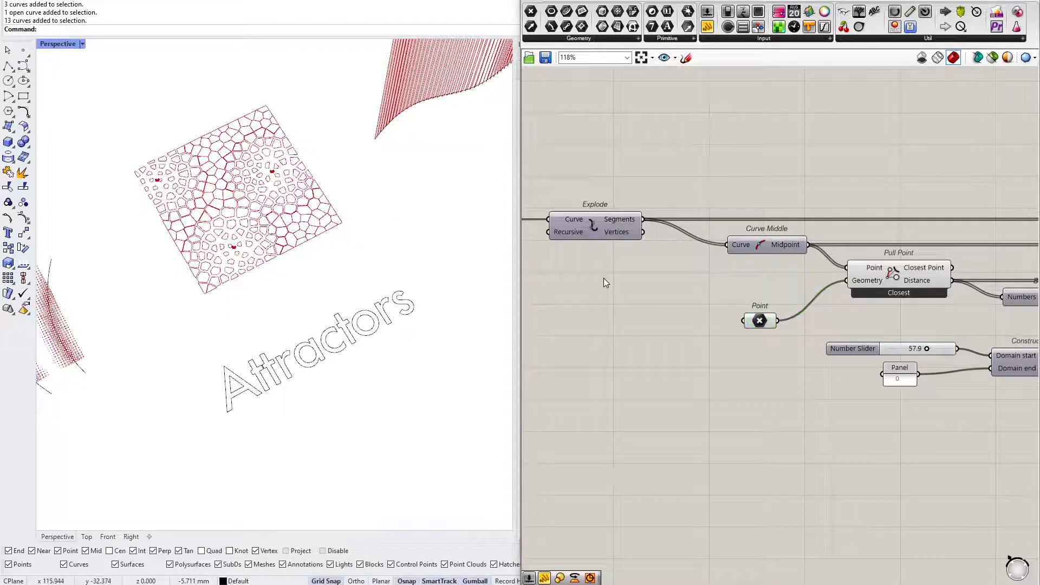
right_click_drag(364, 298, 414, 320)
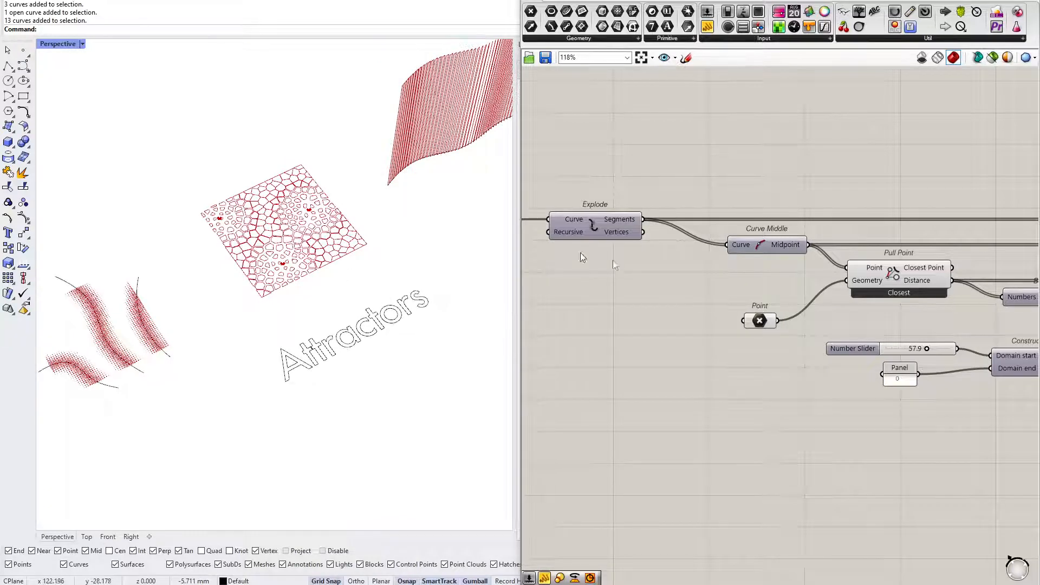
Select all components of the three attractor definitions and disable them.
scroll(662, 259, "down", 5)
scroll(669, 215, "down", 3)
right_click_drag(647, 356, 710, 216)
scroll(668, 268, "up", 5)
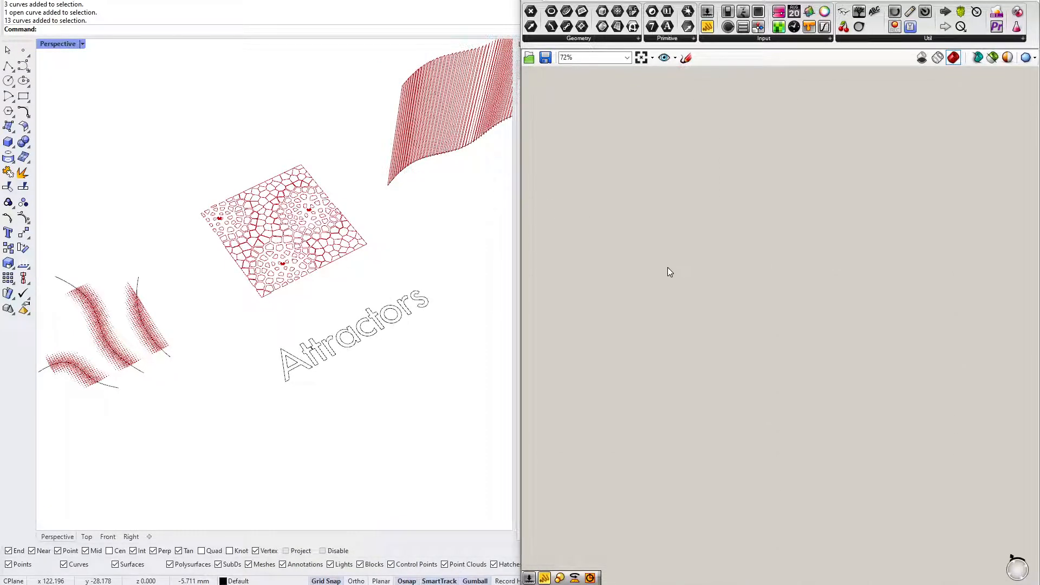
scroll(595, 325, "down", 8)
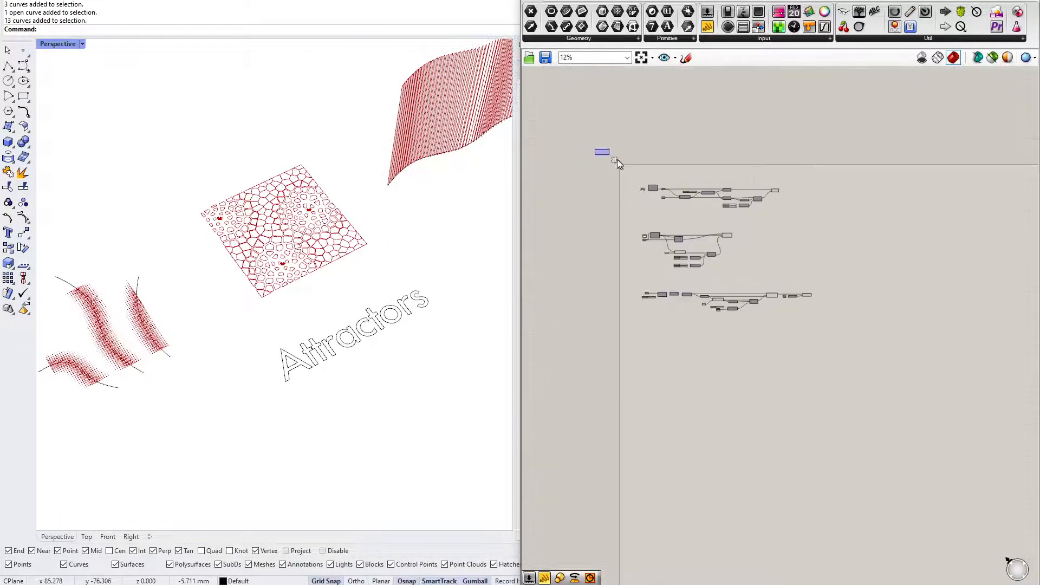
left_click_drag(617, 159, 916, 355)
middle_click(862, 251)
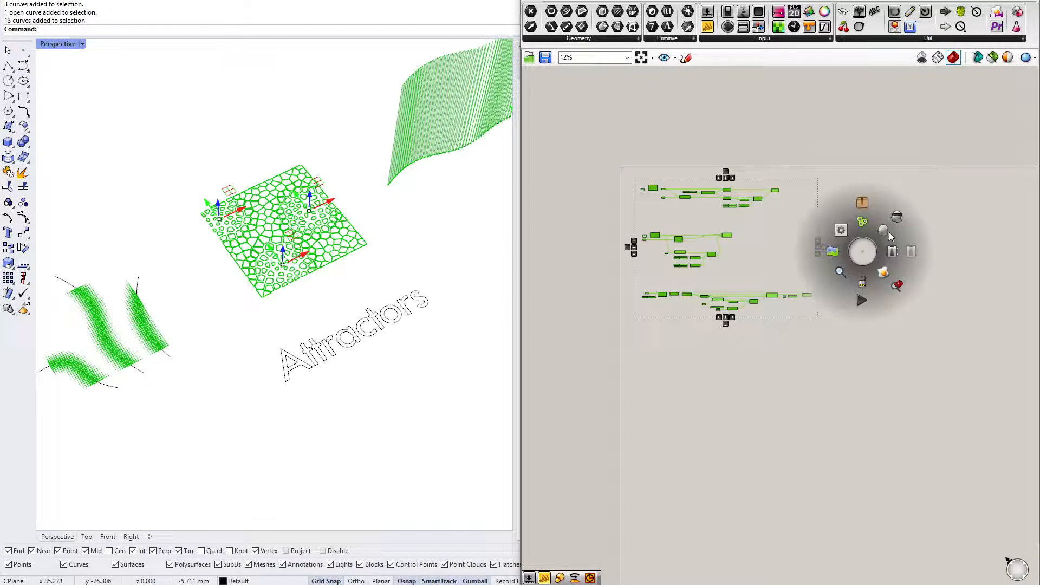
left_click(913, 251)
Set the Perspective viewport to Ghosted display mode and check the Attractors text curves by selecting them.
right_click_drag(401, 364, 392, 339)
key("ctrl+alt+g")
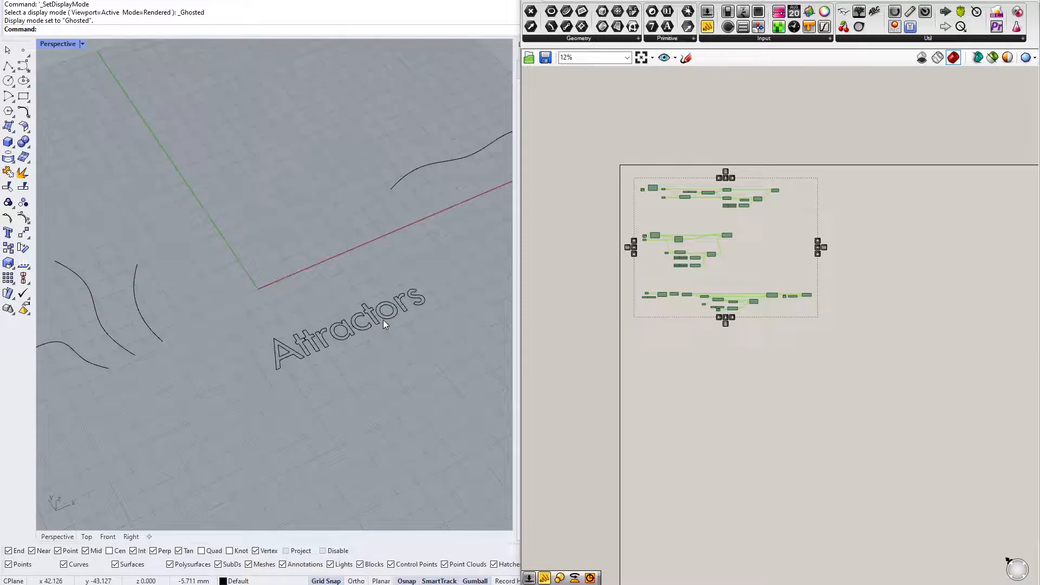
left_click_drag(223, 271, 487, 400)
right_click_drag(488, 399, 410, 381)
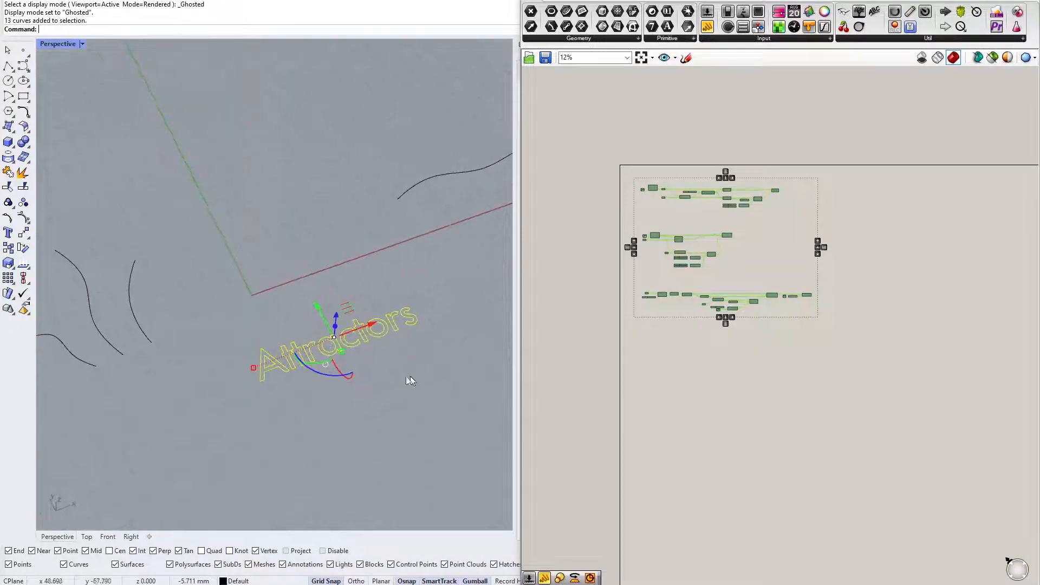
left_click(386, 378)
Add a Cull Pattern component in an empty area of the canvas.
scroll(702, 398, "up", 5)
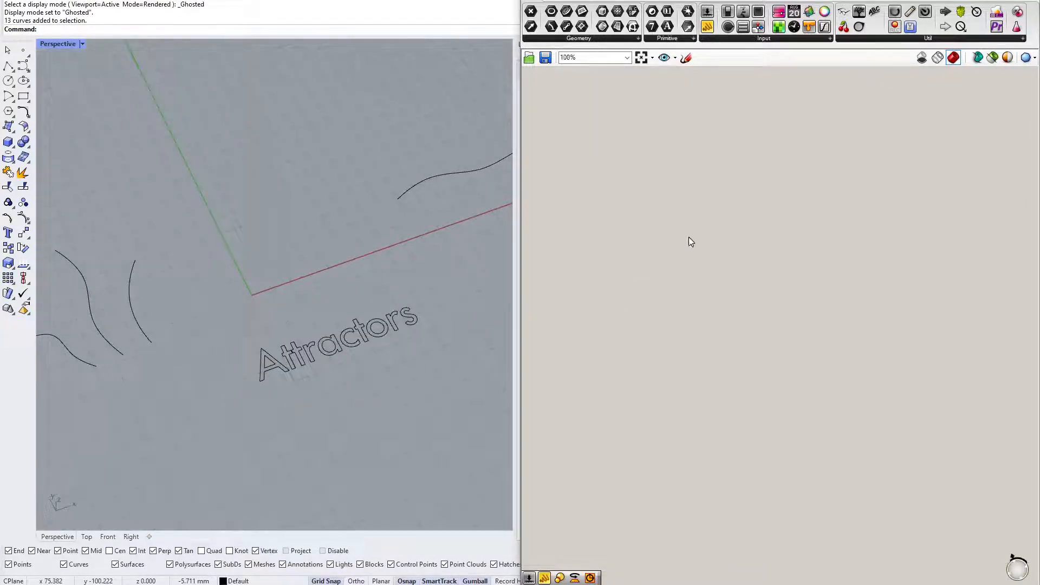
scroll(678, 254, "up", 5)
double_click(678, 295)
type("cull p")
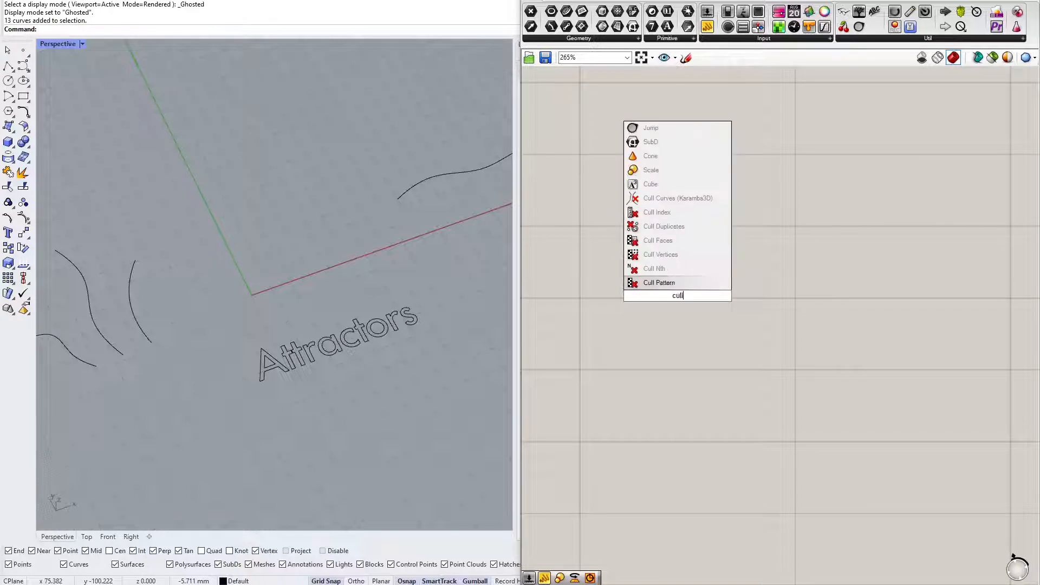
key("Return")
left_click_drag(671, 296, 773, 319)
Add a Square grid component to the canvas ahead of the Cull Pattern component.
right_click_drag(351, 252, 340, 268)
right_click_drag(583, 273, 681, 261)
double_click(653, 286)
left_click(617, 303)
right_click_drag(740, 277, 699, 225)
right_click_drag(620, 281, 718, 306)
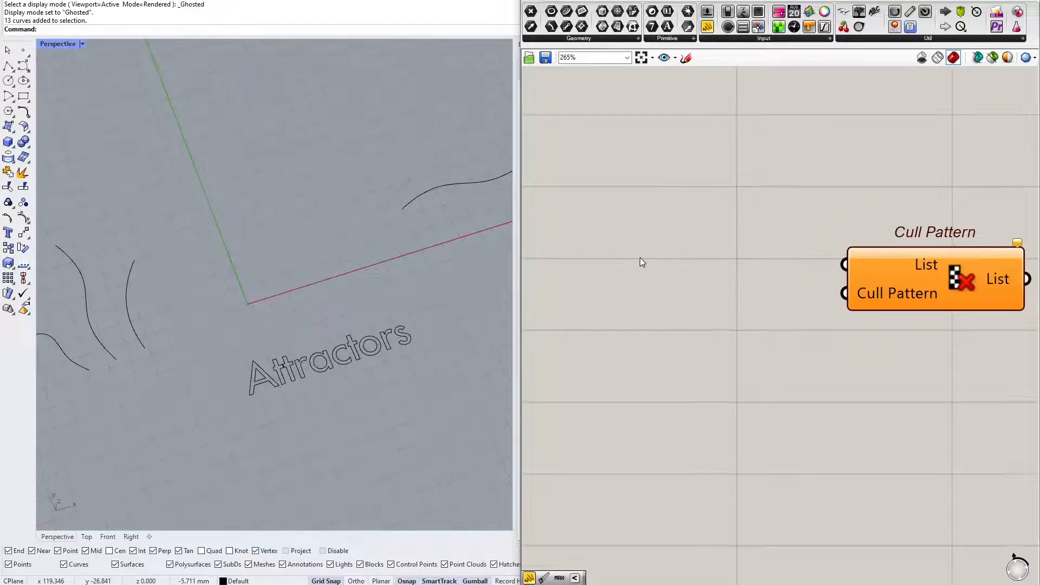
double_click(641, 257)
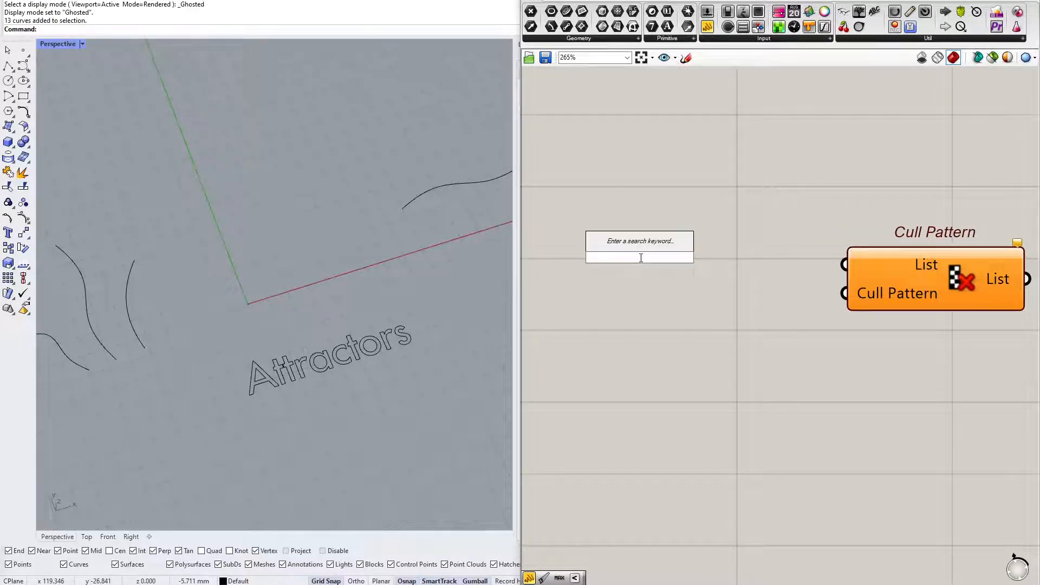
type("squa")
key("Up")
key("Up")
key("Return")
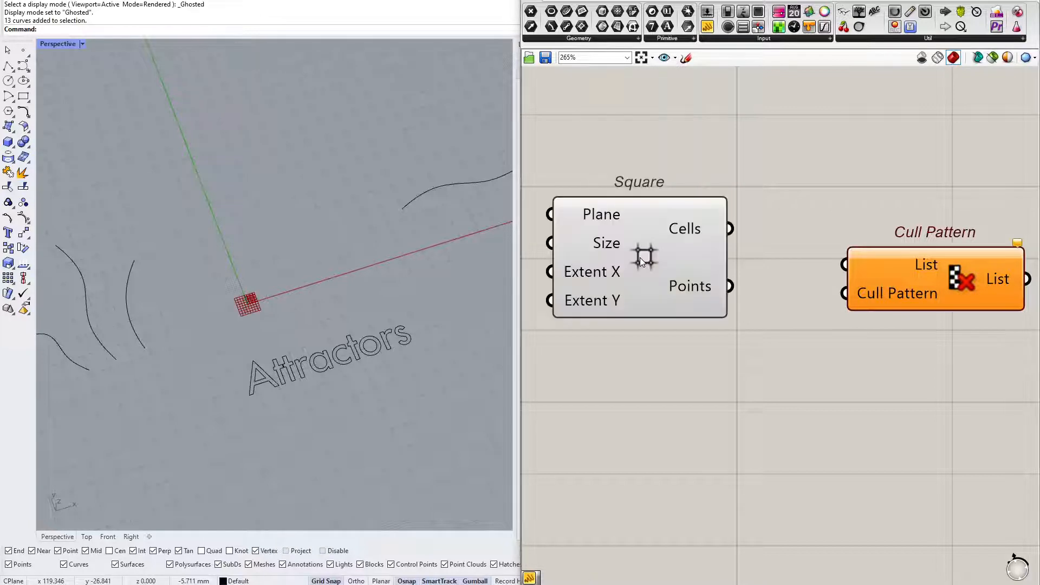
Spread out the Square grid and Cull Pattern components and feed a Panel containing 25 into the grid's Extent X and Extent Y.
left_click_drag(908, 282, 992, 260)
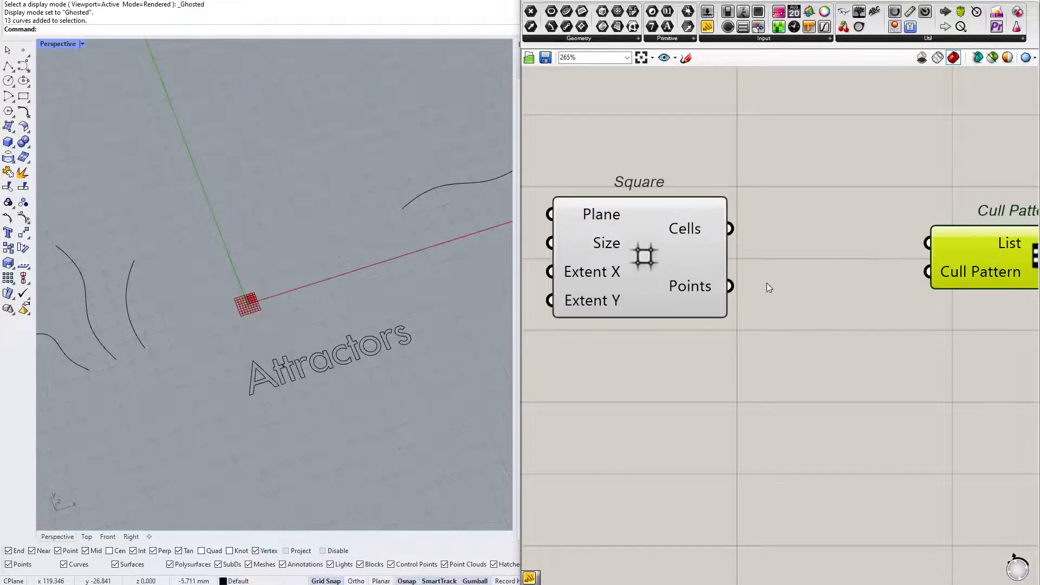
left_click_drag(635, 255, 667, 227)
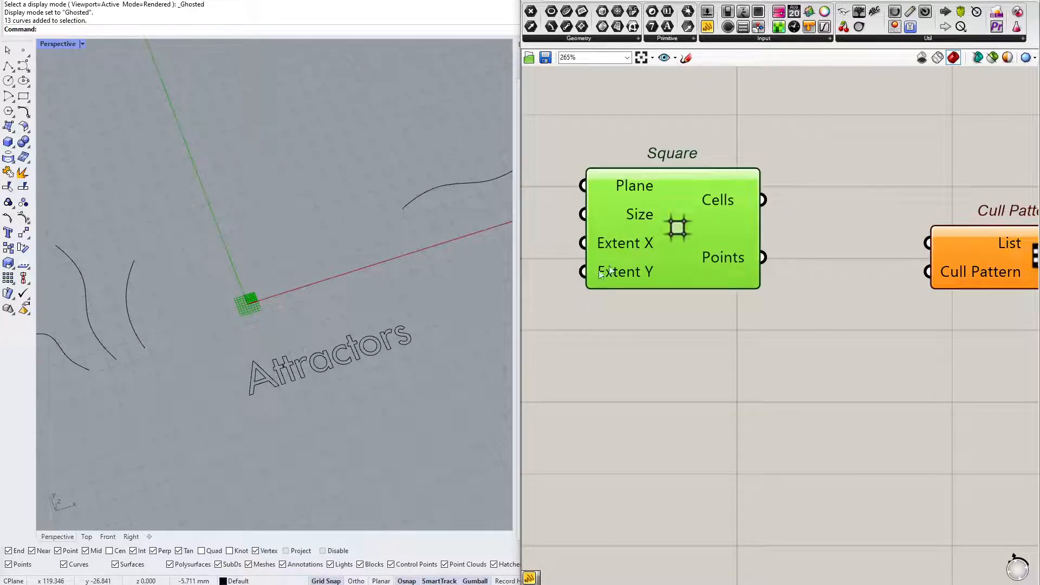
scroll(301, 297, "up", 3)
right_click_drag(537, 247, 677, 246)
double_click(651, 231)
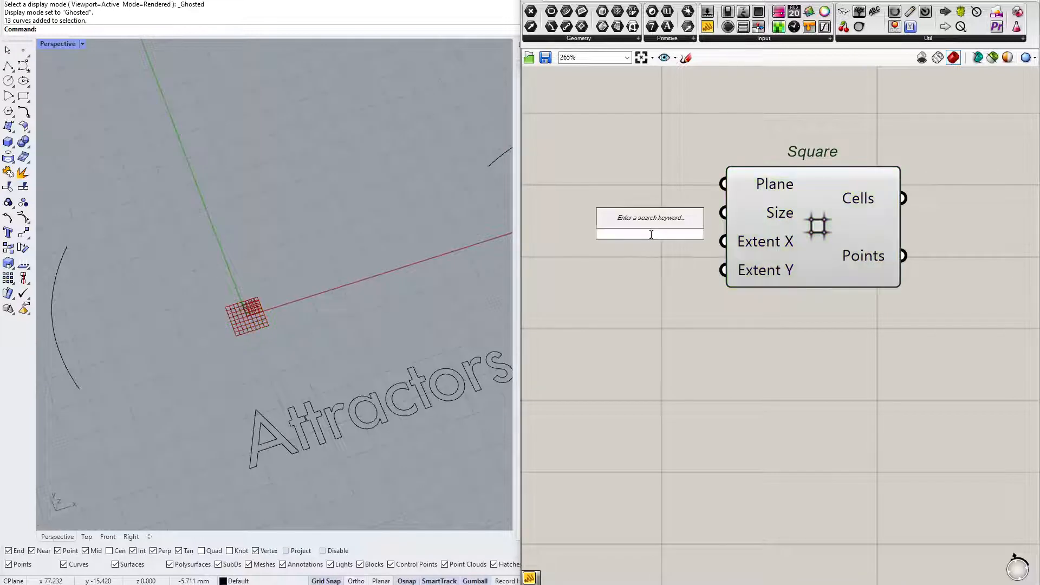
type("//25")
key("Return")
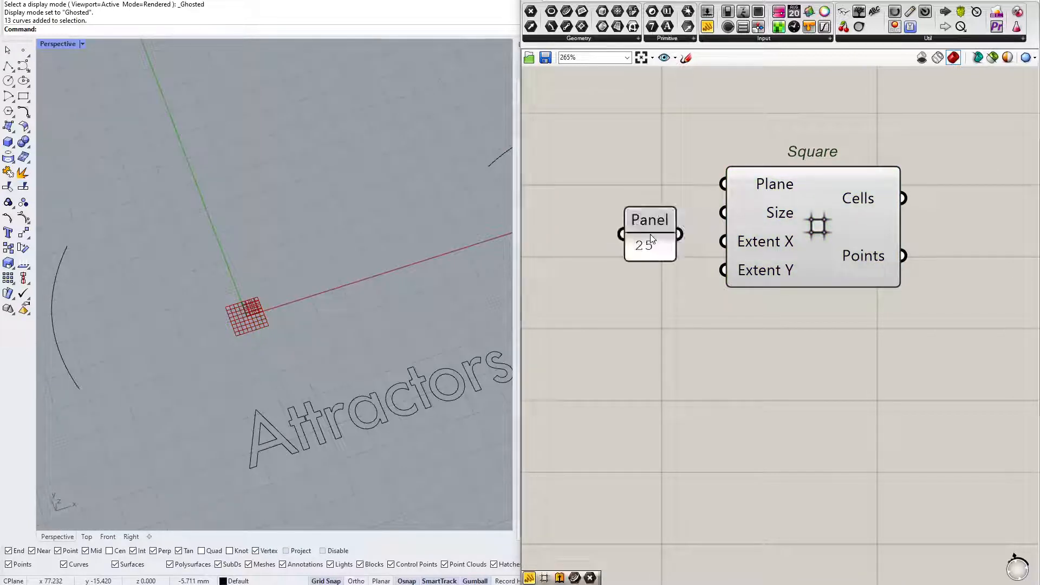
left_click_drag(679, 234, 630, 245)
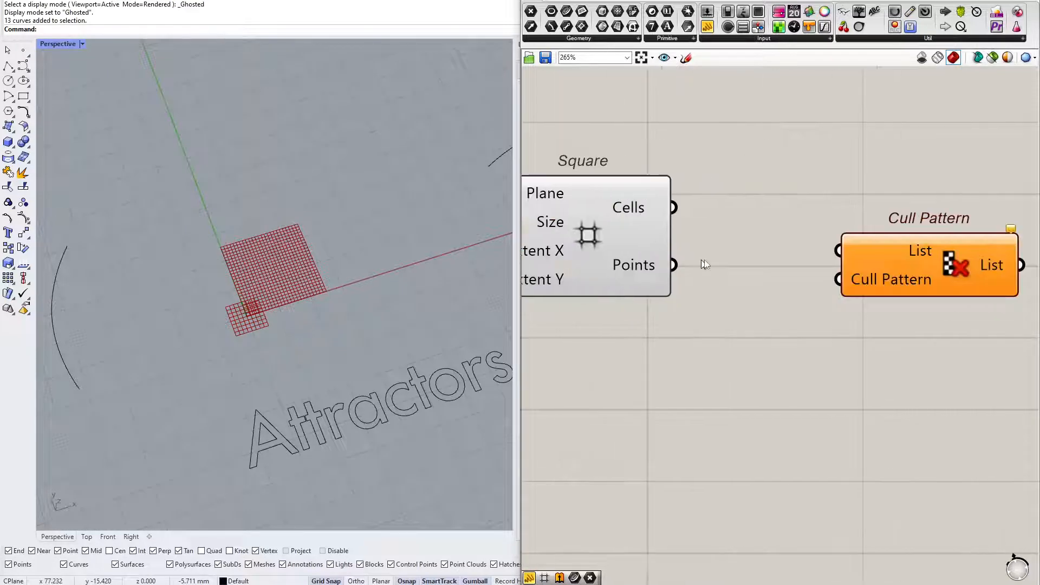
Add a Point parameter between the Square grid and Cull Pattern and feed it with the grid's Points output.
left_click_drag(894, 271, 1010, 271)
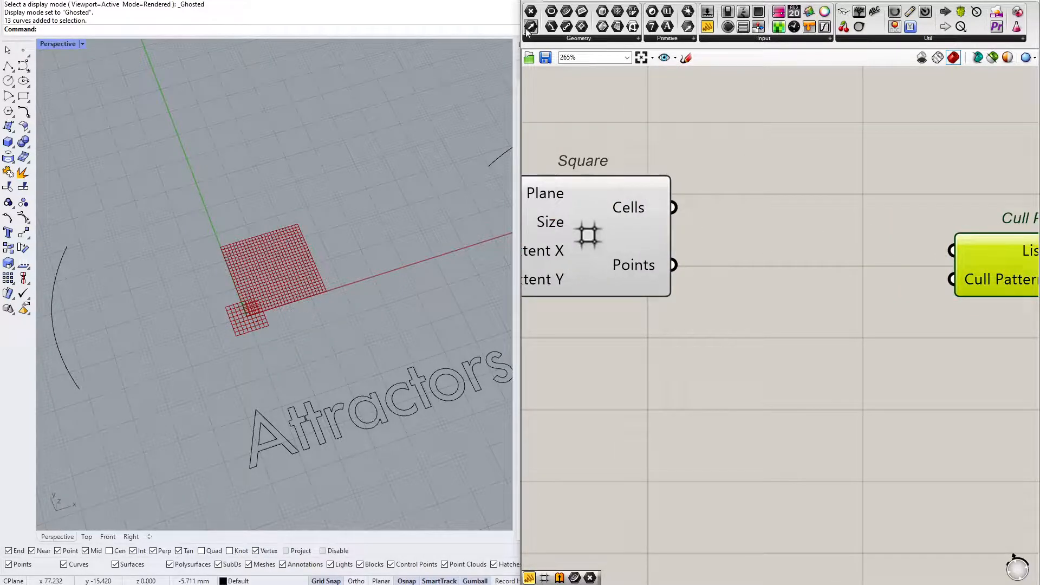
left_click(751, 239)
left_click_drag(674, 266, 713, 239)
left_click_drag(758, 238, 793, 264)
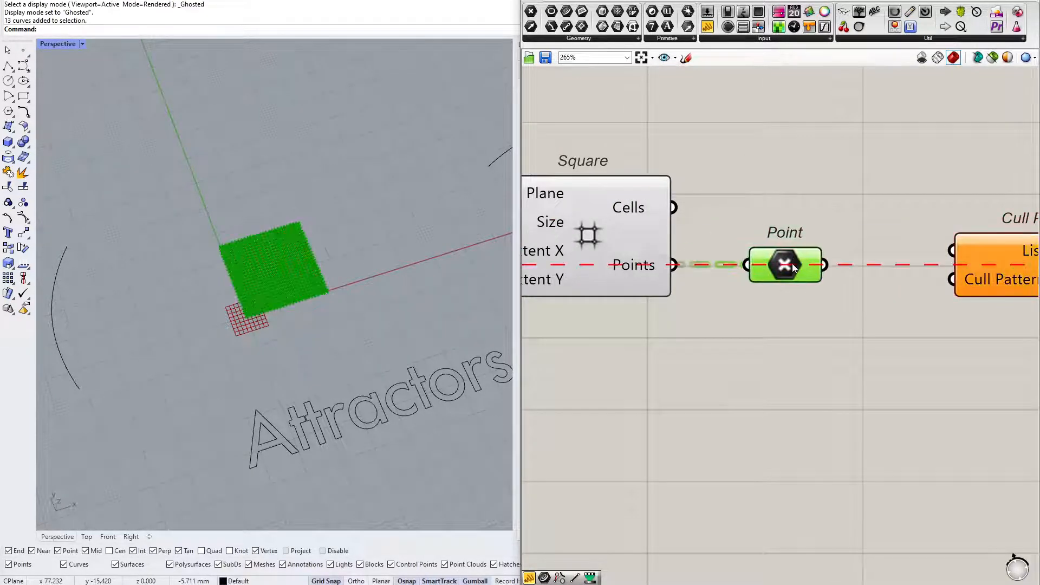
Flatten the Points output of the Square grid and shift the Point parameter slightly away from it.
right_click(632, 272)
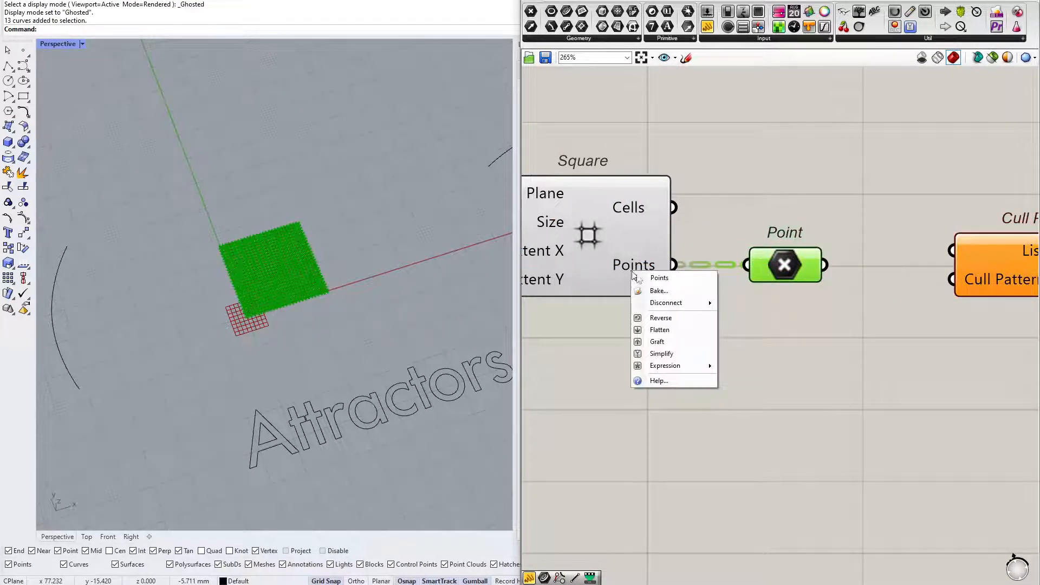
left_click(660, 330)
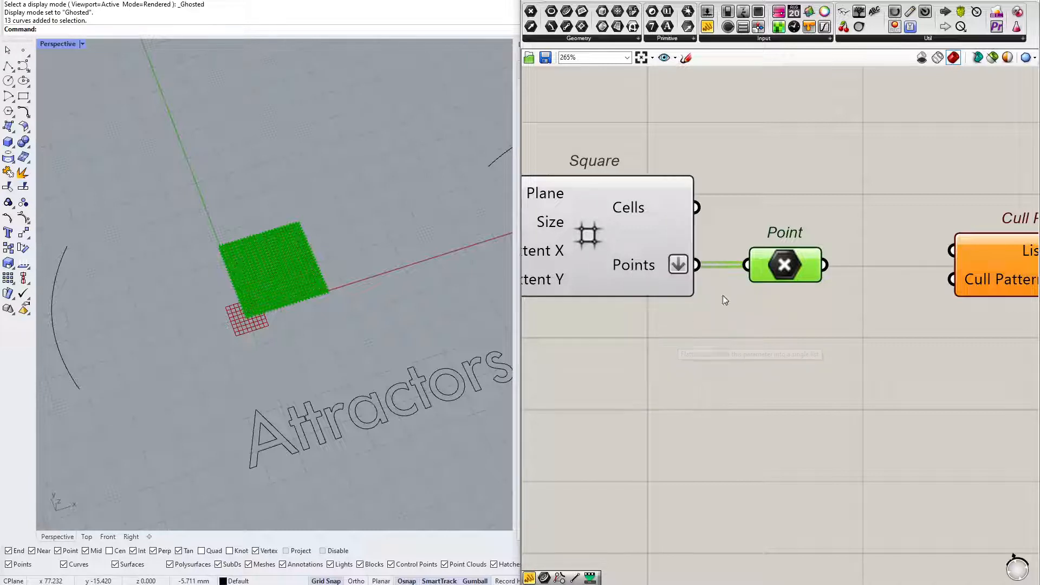
left_click_drag(785, 254, 811, 254)
left_click_drag(570, 346, 794, 216)
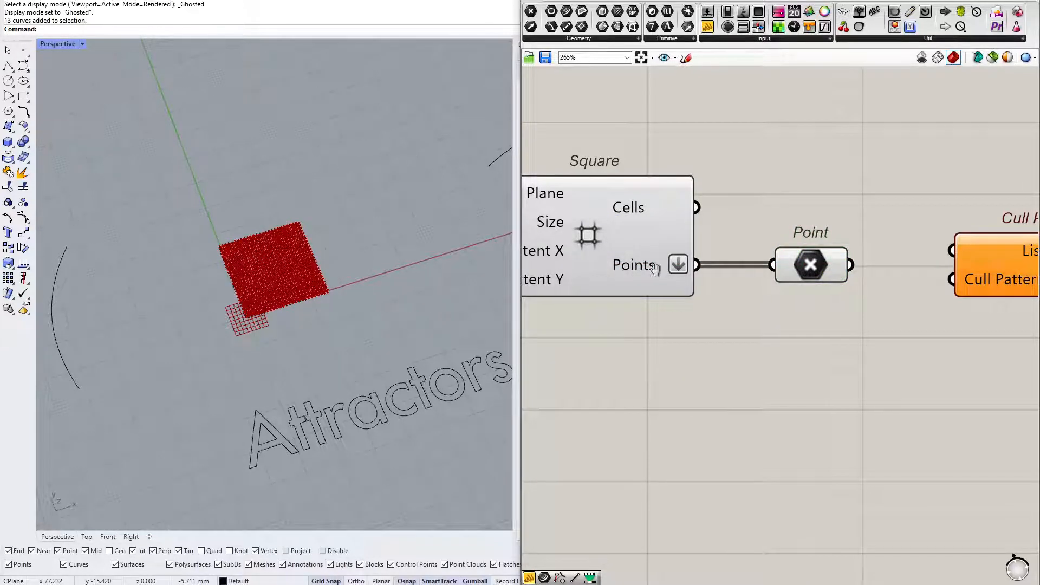
right_click(651, 269)
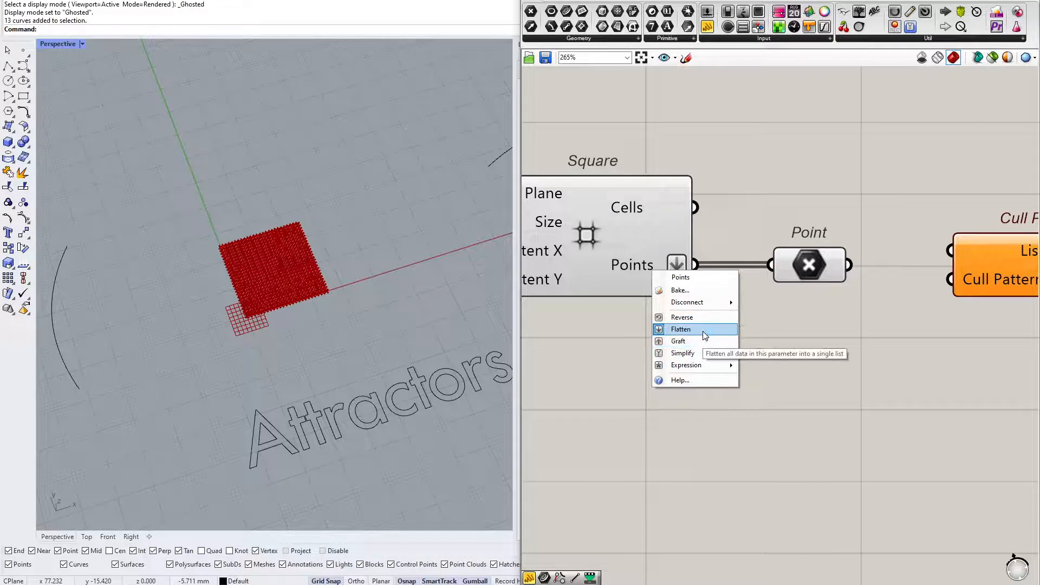
left_click(597, 329)
Move the Cull Pattern component farther from the Point parameter and check the grid points up close in the Perspective viewport.
right_click_drag(700, 292, 561, 311)
scroll(561, 311, "down", 2)
left_click_drag(796, 286, 863, 296)
scroll(287, 289, "up", 6)
right_click_drag(278, 290, 212, 263)
scroll(212, 263, "up", 5)
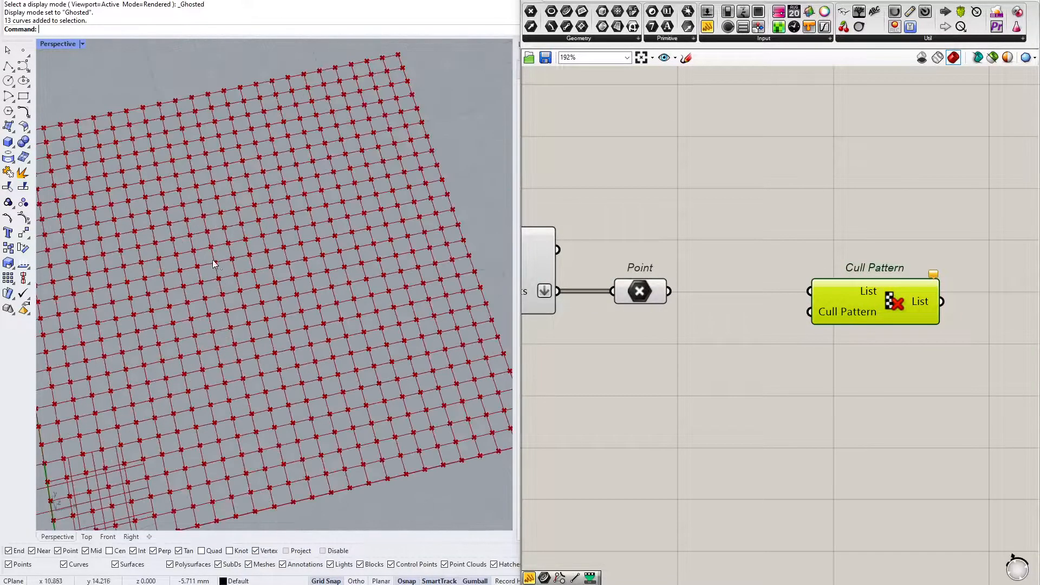
Turn off the preview of the Panel, the Square grid and the Point parameter.
scroll(212, 262, "down", 5)
right_click_drag(648, 195, 816, 198)
scroll(816, 198, "down", 2)
left_click_drag(818, 202, 635, 291)
right_click(706, 159)
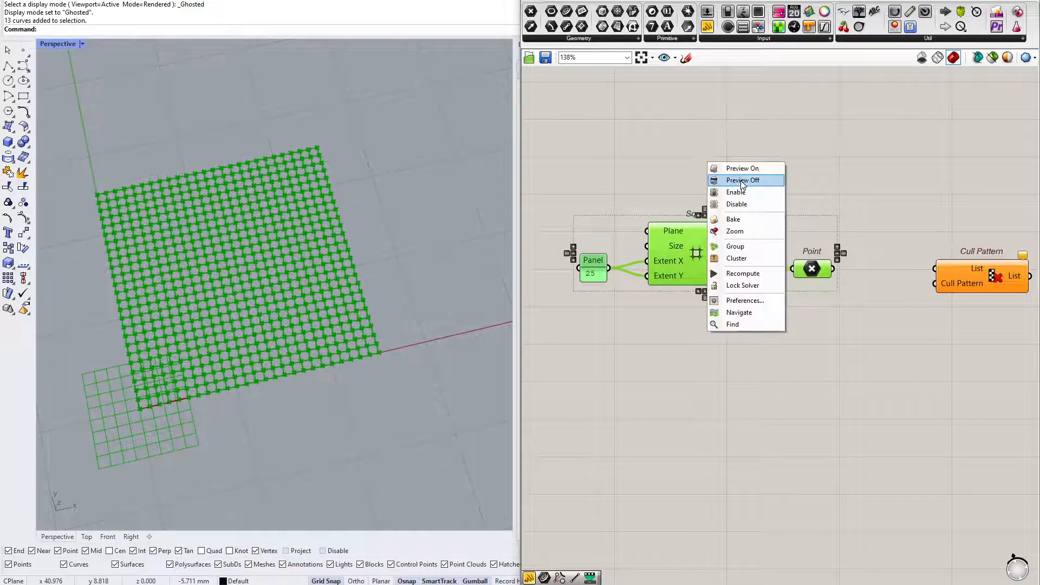
left_click(710, 182)
Turn the preview back on for the Point parameter only.
left_click(833, 213)
left_click_drag(835, 214, 788, 283)
right_click(862, 206)
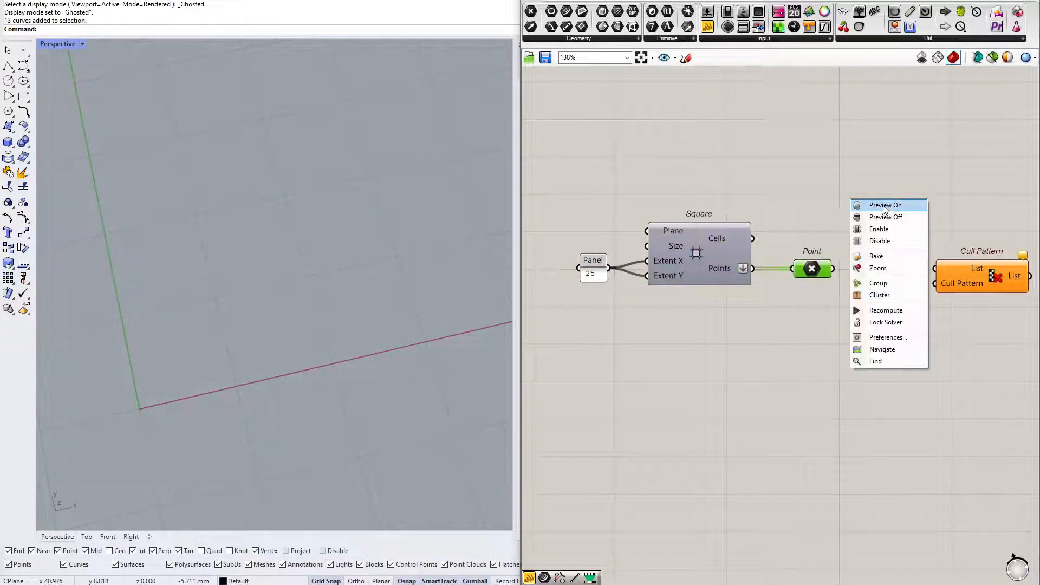
left_click(885, 206)
scroll(333, 249, "up", 2)
left_click(567, 217)
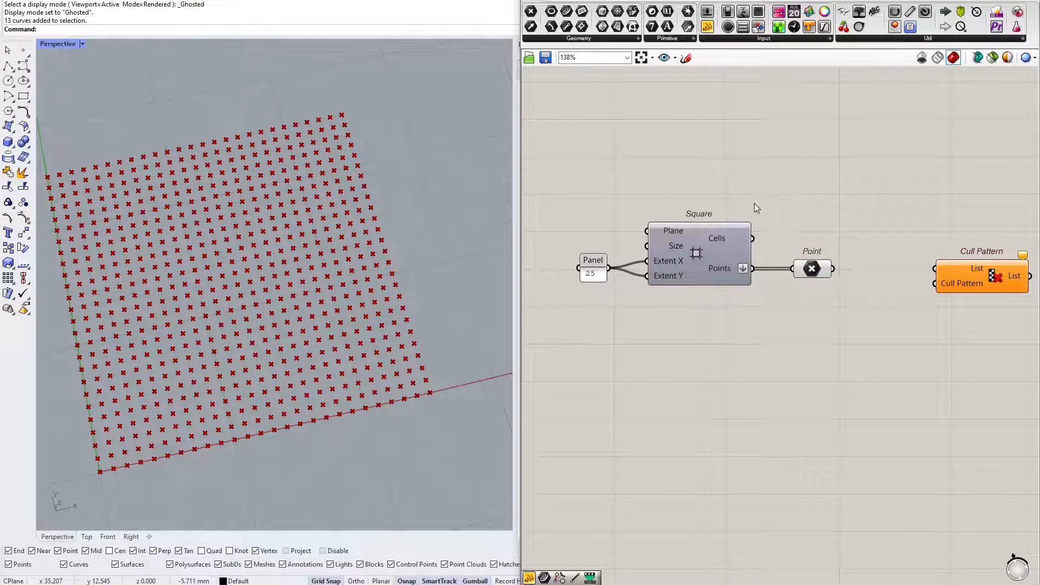
Add a Curve parameter below the Point parameter and draw an S-shaped interpolated curve through four points across the point grid.
right_click_drag(989, 282, 852, 264)
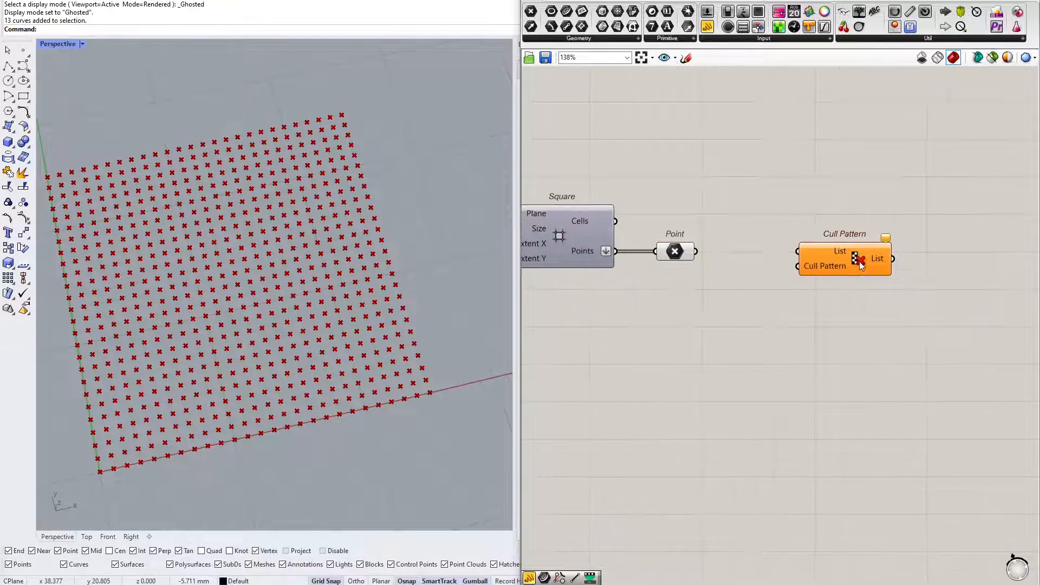
left_click_drag(697, 358, 677, 350)
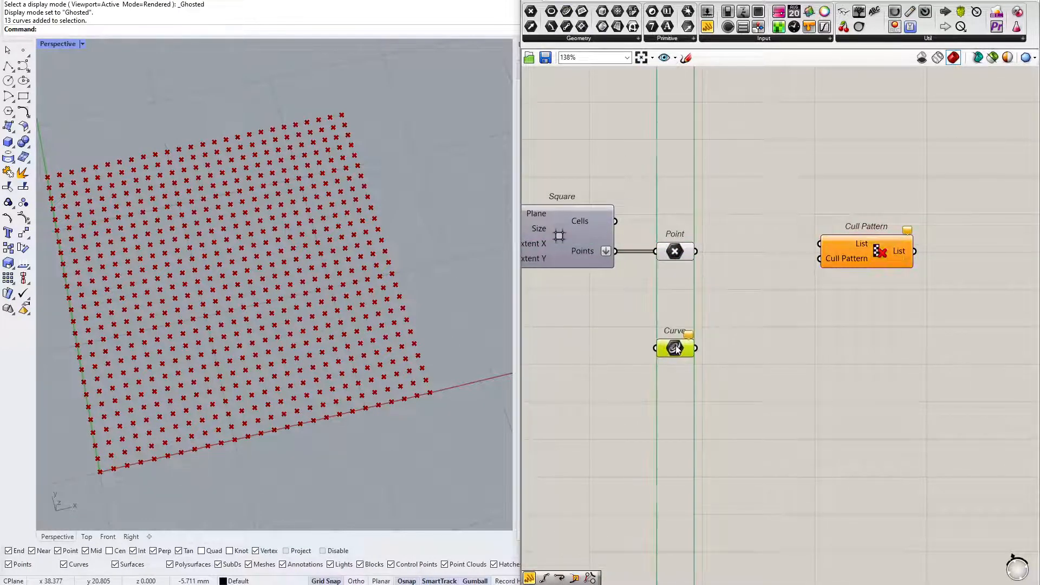
left_click(33, 67)
left_click(51, 71)
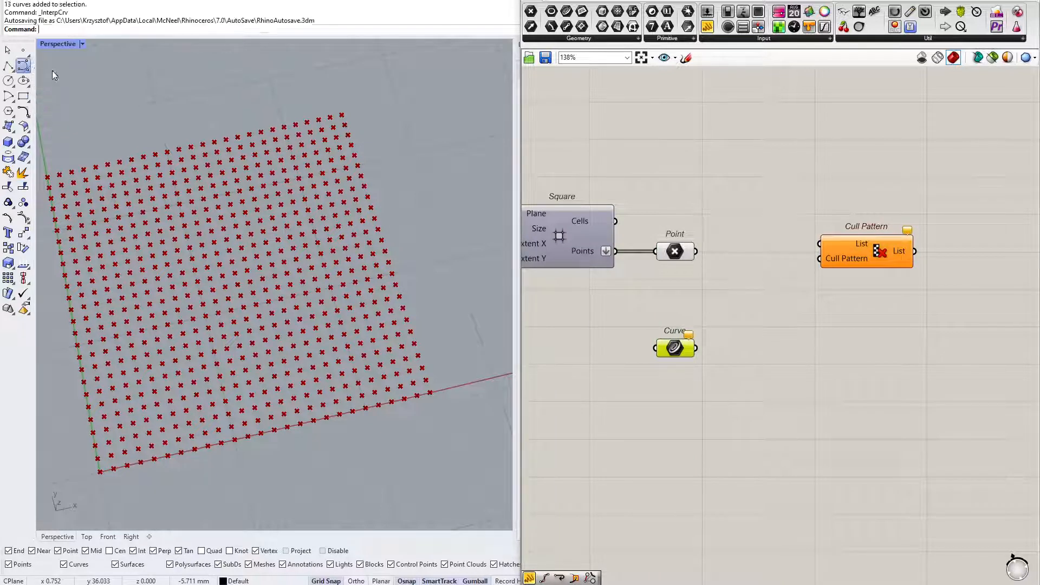
left_click(304, 493)
left_click(189, 357)
left_click(203, 303)
left_click(236, 85)
key("Return")
left_click(238, 93)
left_click(303, 321)
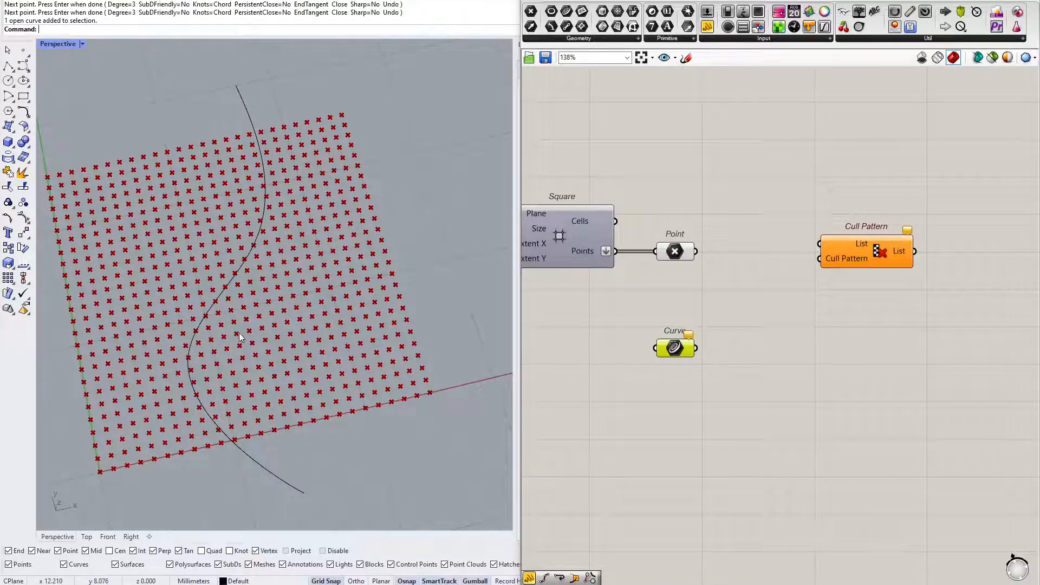
Reference the drawn S-shaped curve in the Curve parameter.
left_click_drag(858, 247, 872, 254)
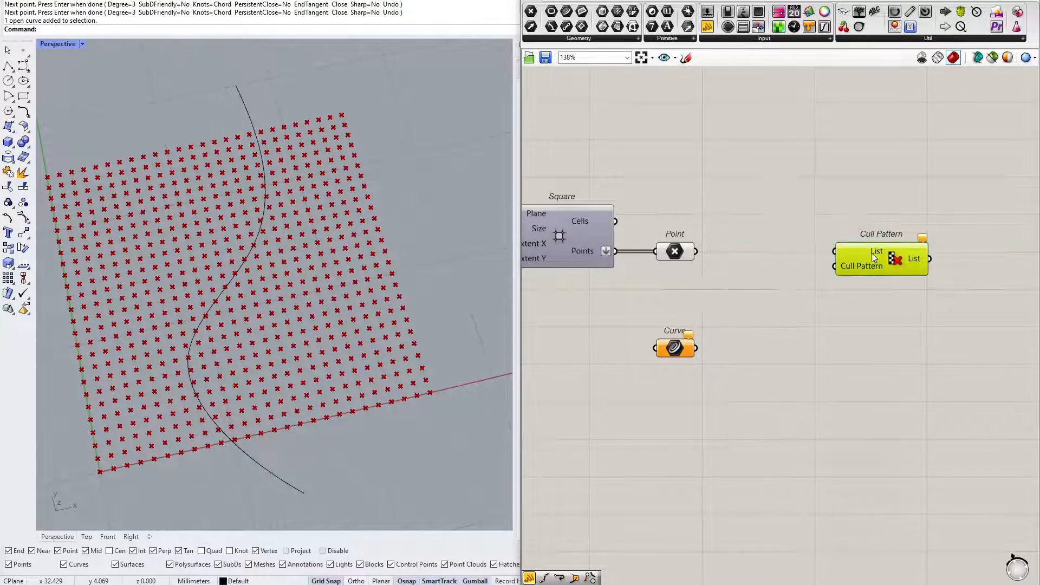
right_click_drag(829, 293, 757, 300)
left_click_drag(608, 355, 608, 364)
left_click(612, 265)
scroll(613, 271, "up", 1)
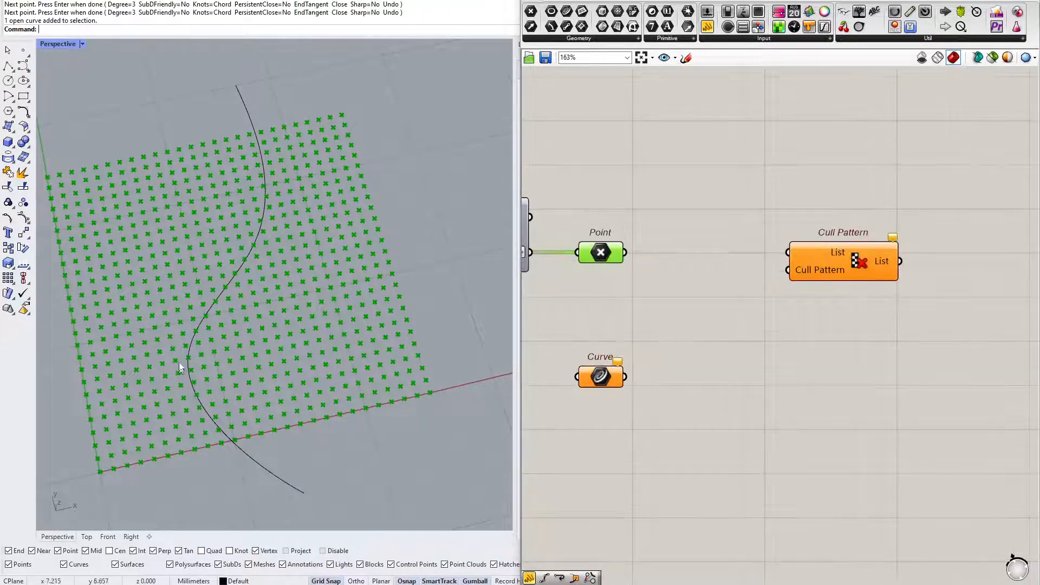
left_click(679, 336)
left_click(189, 352)
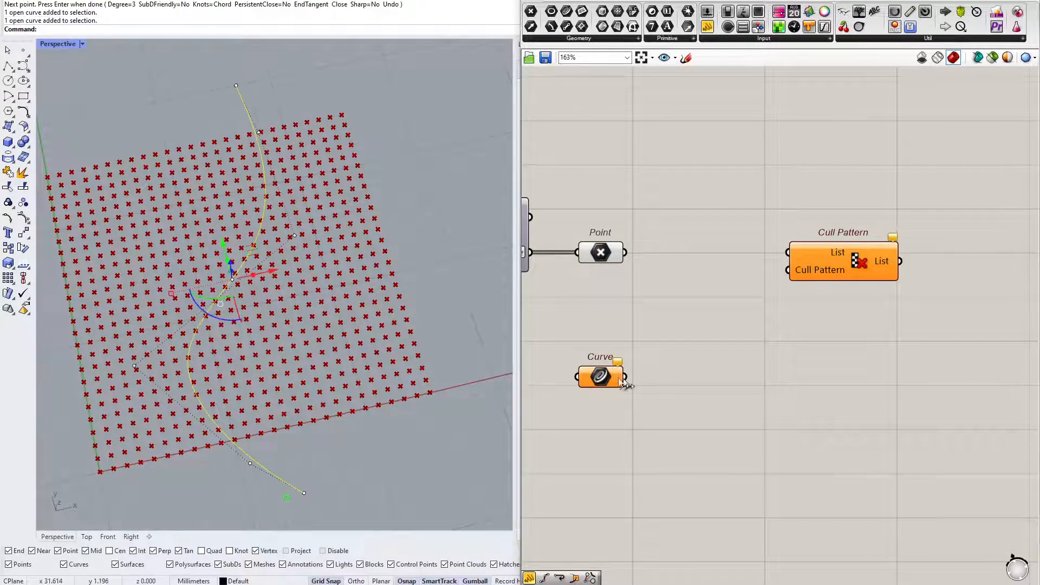
right_click(599, 377)
left_click(663, 502)
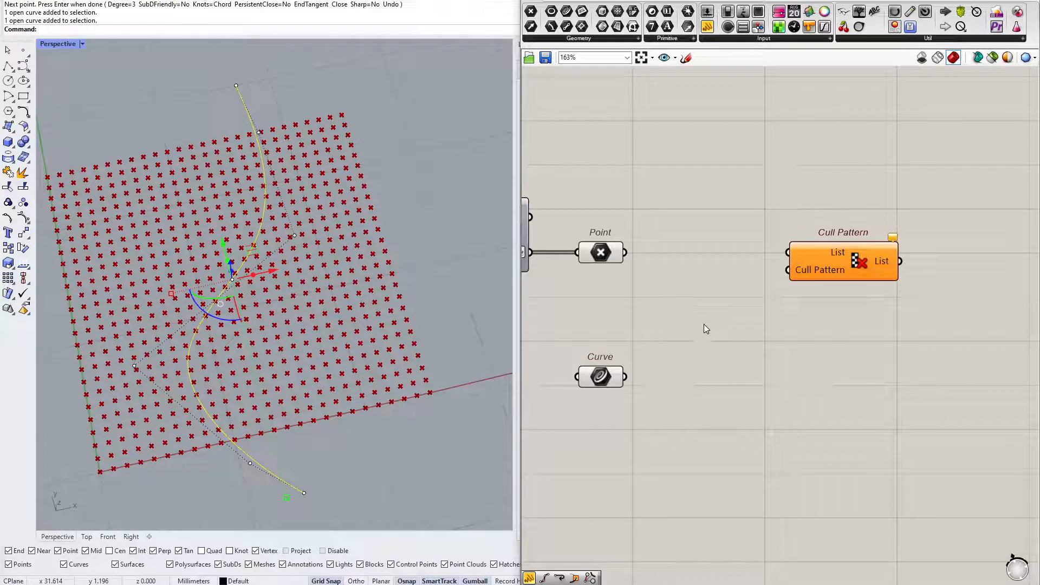
Try out a Pull Point component on the canvas and remove it again.
left_click_drag(658, 215, 568, 300)
left_click_drag(657, 338, 561, 398)
left_click(710, 272)
left_click(592, 1)
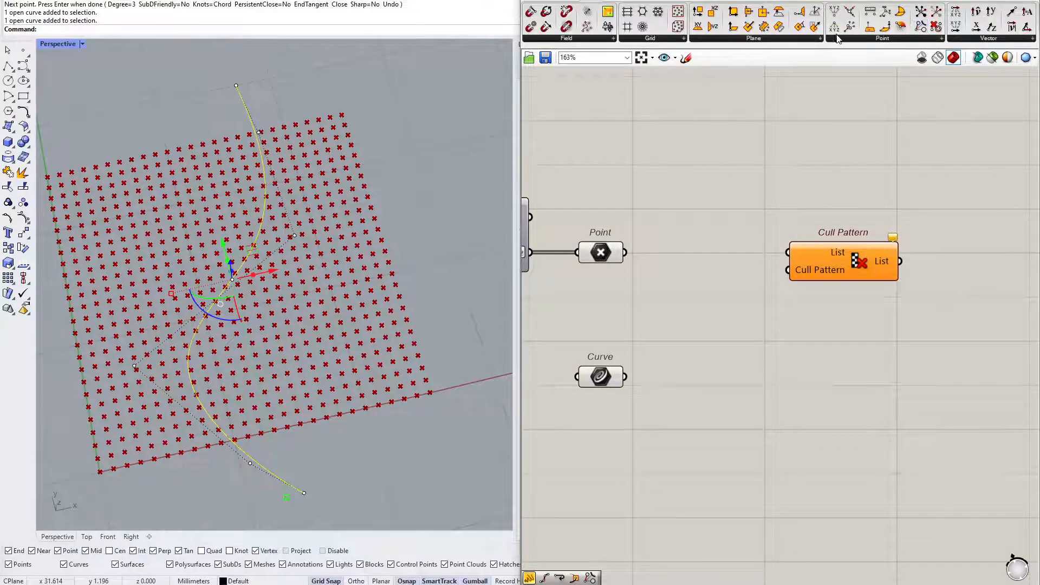
left_click(872, 38)
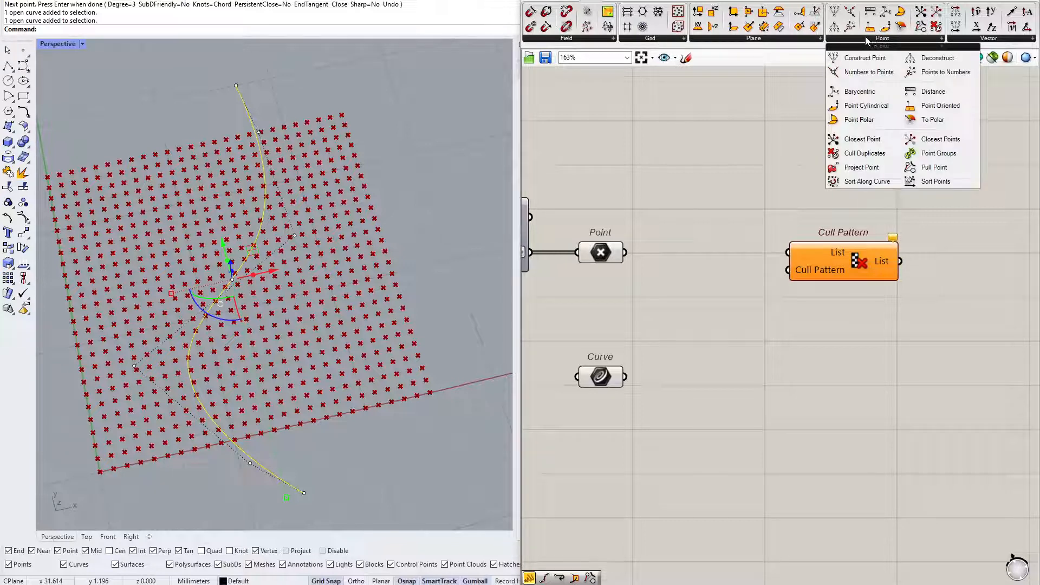
left_click_drag(921, 167, 730, 188)
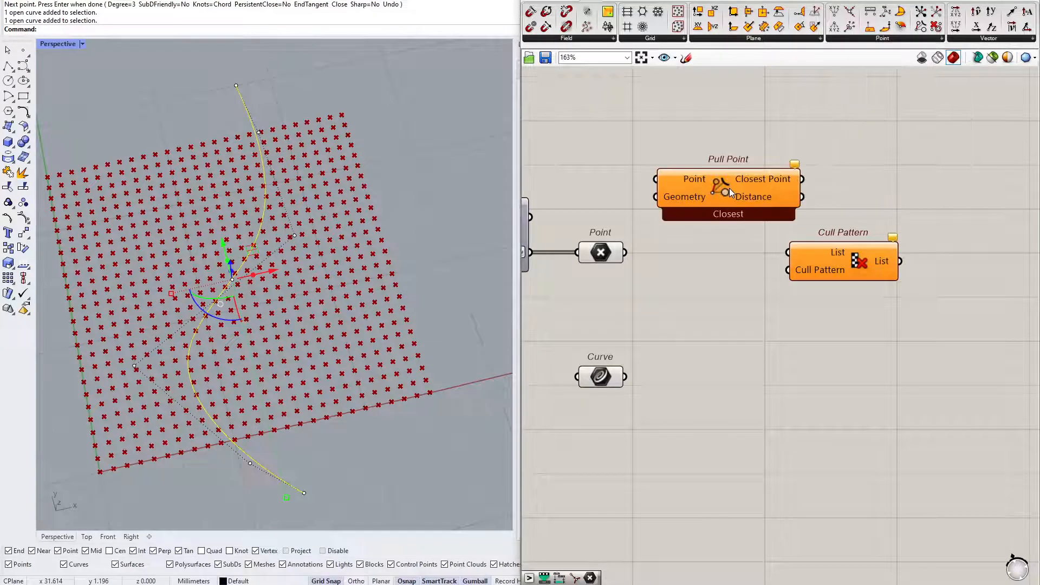
key("Delete")
left_click_drag(672, 314, 577, 429)
left_click(608, 258)
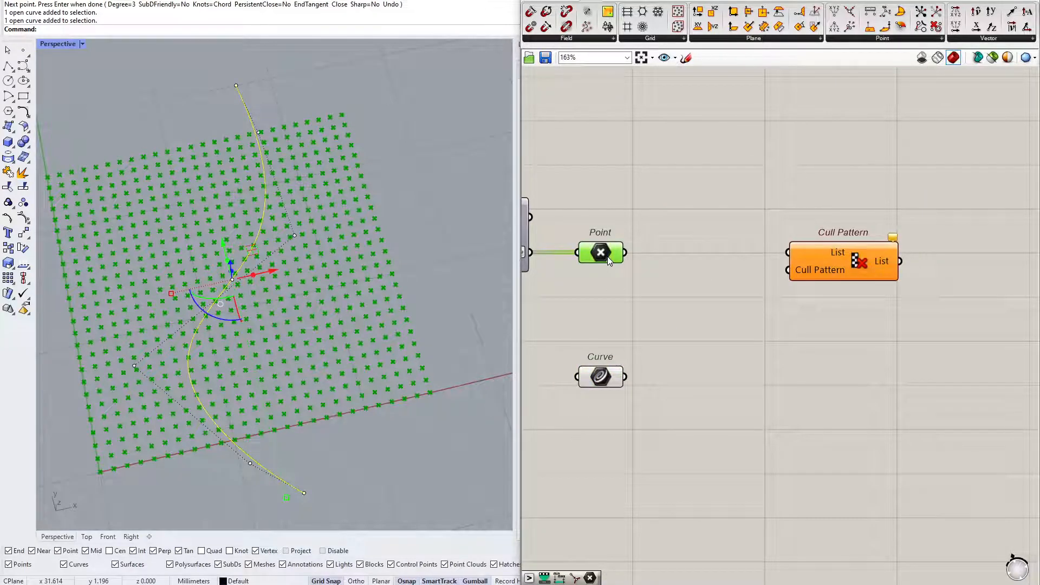
left_click(621, 296)
left_click_drag(622, 296, 569, 423)
left_click_drag(632, 337, 561, 409)
Add a Curve Closest Point component between the Curve parameter and the Cull Pattern component.
left_click(607, 2)
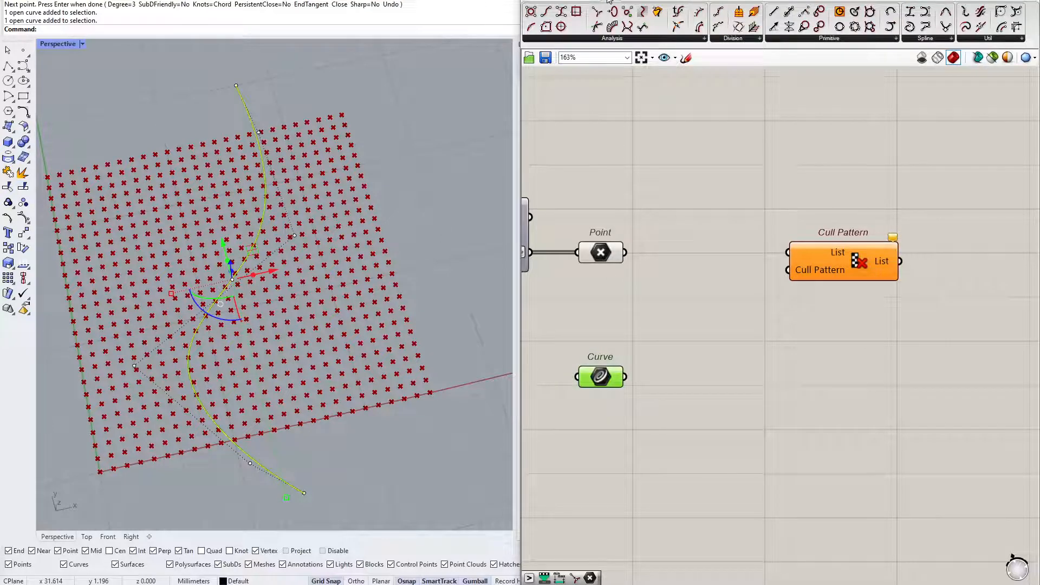
left_click(657, 39)
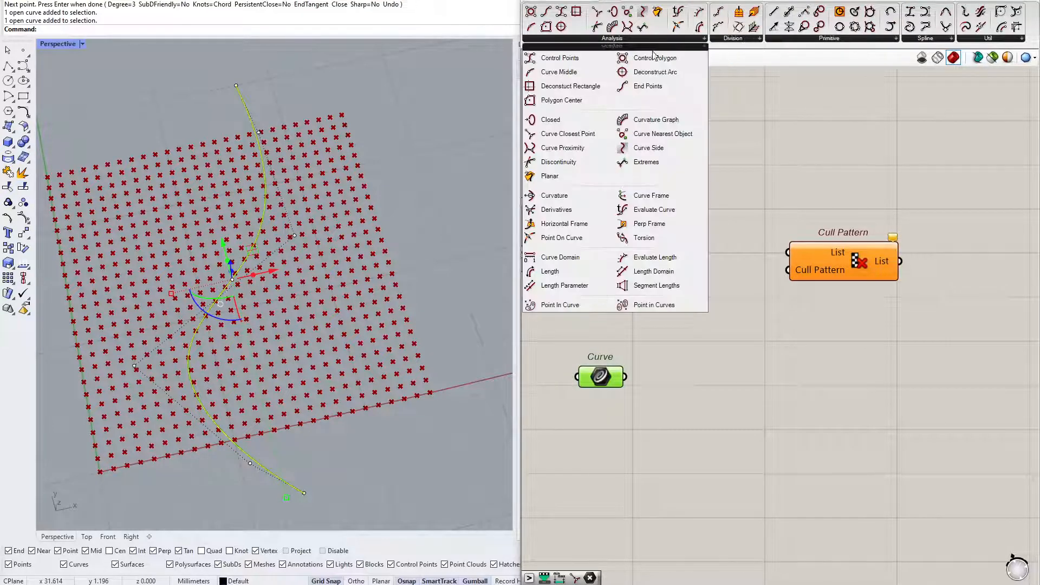
left_click(578, 135)
left_click(712, 319)
left_click(713, 319)
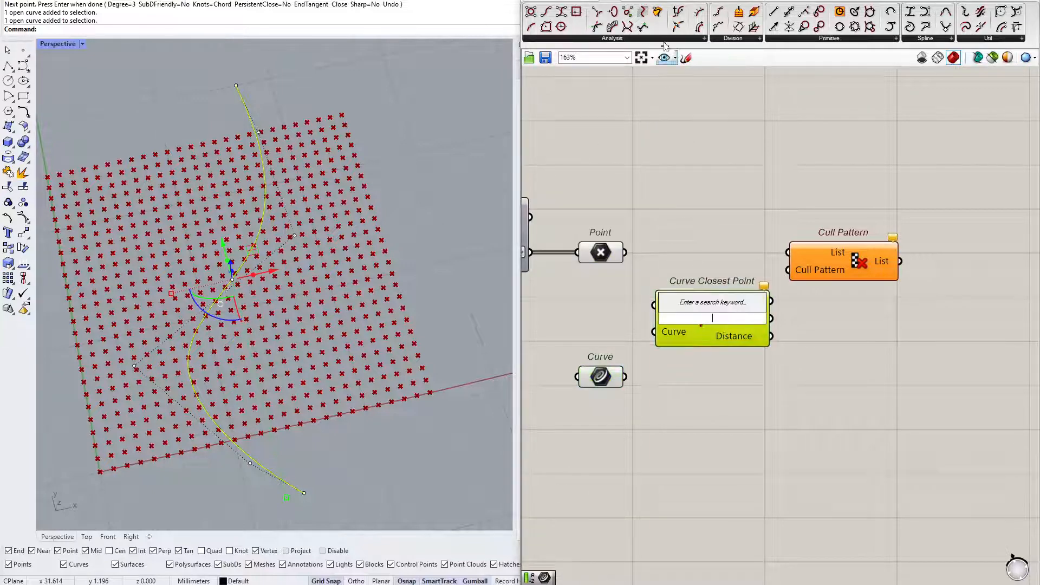
left_click(629, 2)
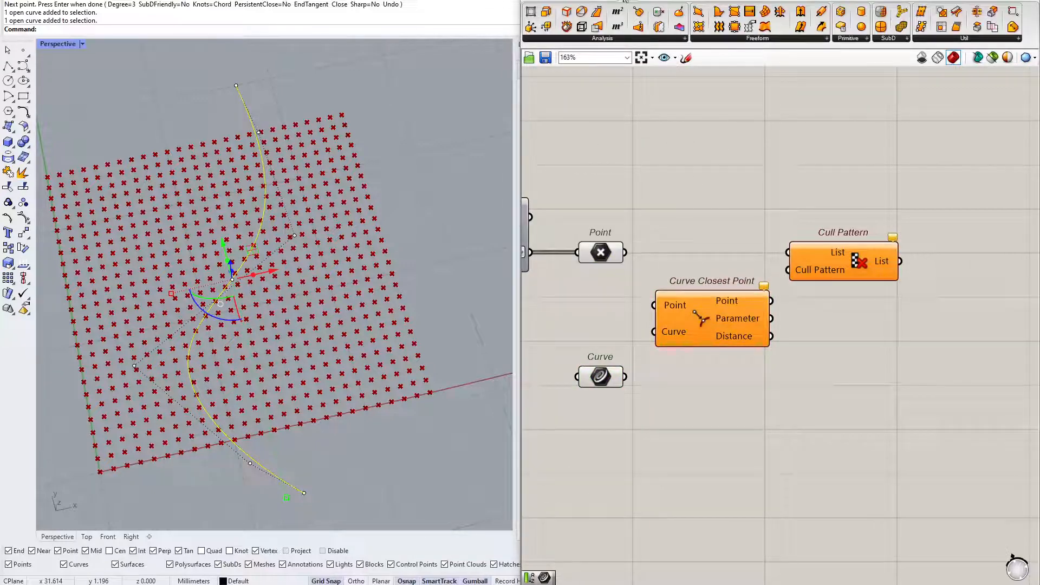
left_click(633, 39)
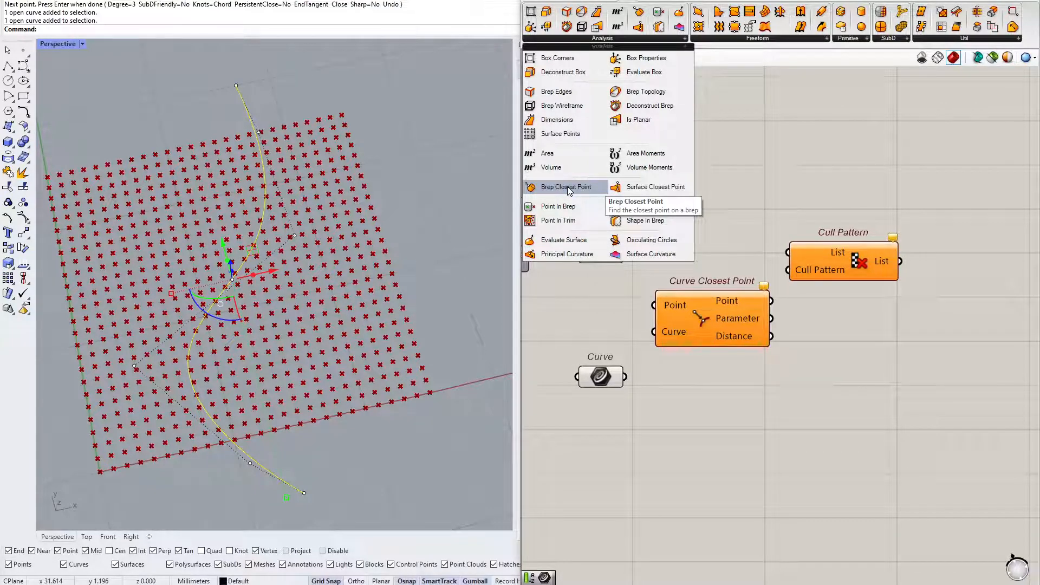
Space out the components and connect the Point and Curve parameters to the matching inputs of Curve Closest Point.
left_click_drag(826, 257, 912, 256)
left_click_drag(730, 326, 766, 328)
left_click(763, 358)
left_click_drag(771, 227, 688, 374)
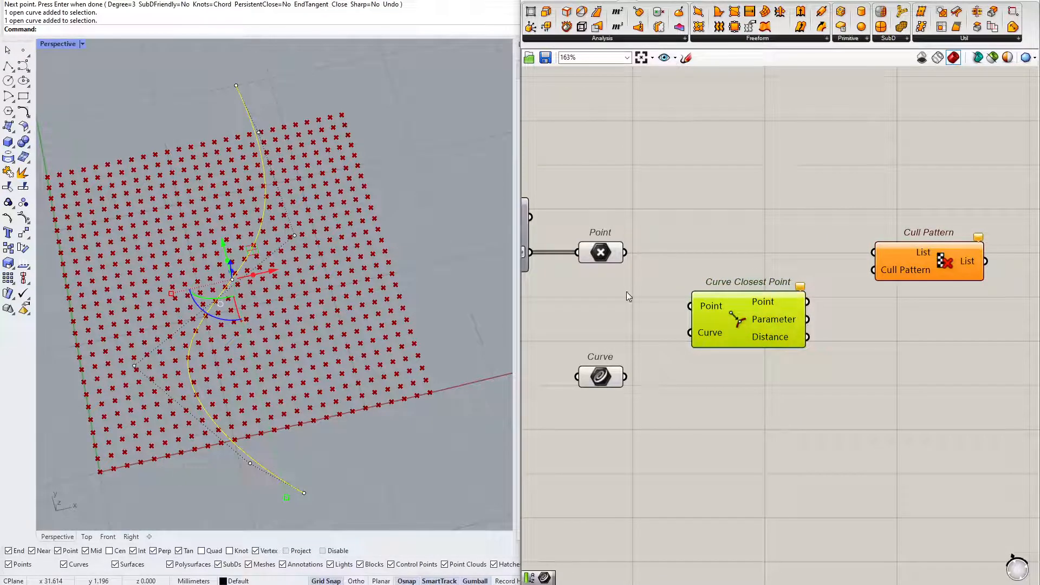
left_click_drag(690, 332, 633, 389)
left_click(738, 359)
left_click_drag(728, 314, 762, 303)
right_click_drag(762, 293, 685, 261)
right_click_drag(686, 150, 732, 204)
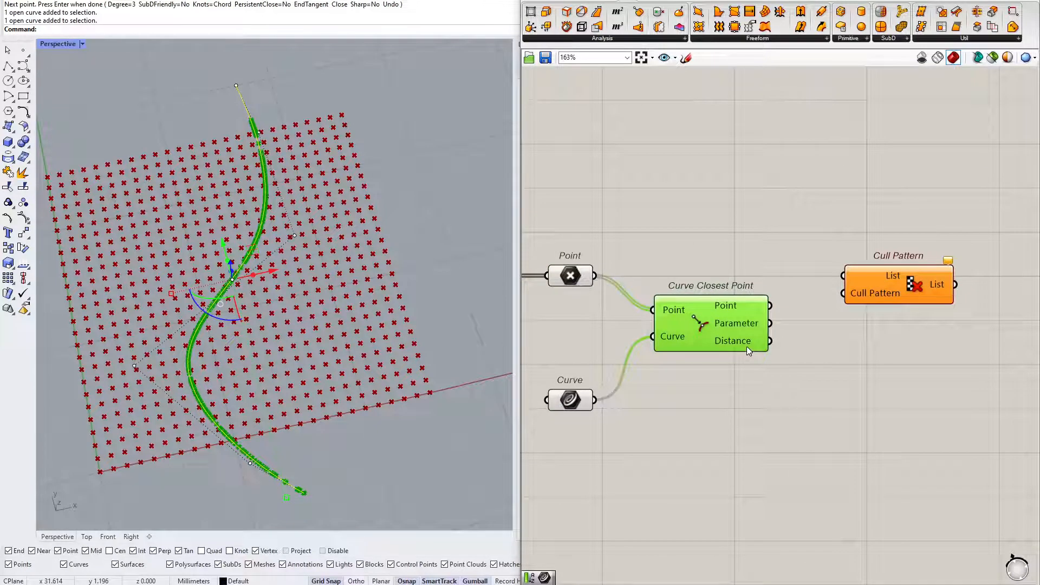
left_click(811, 198)
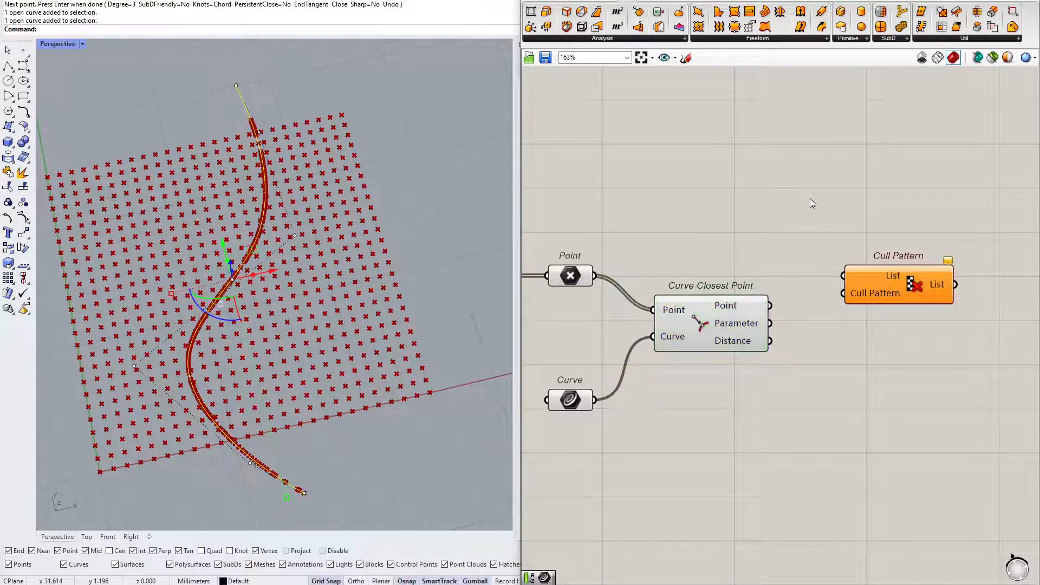
Add a Panel, connect the Distance output of Curve Closest Point to it and place it below the components.
double_click(811, 199)
type("//")
key("Return")
left_click_drag(811, 201, 858, 247)
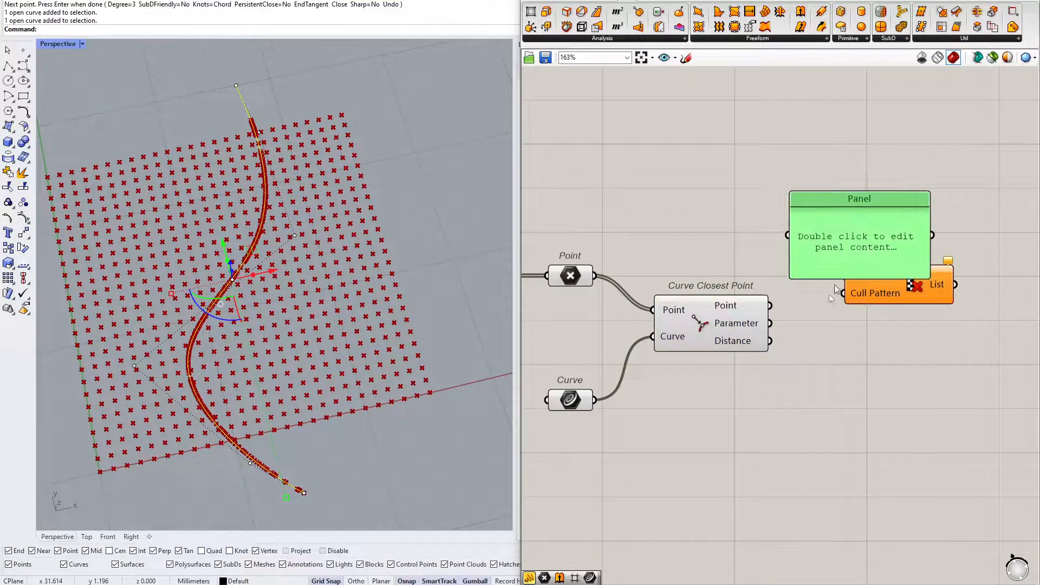
left_click_drag(770, 341, 788, 235)
left_click_drag(807, 278, 837, 491)
left_click_drag(844, 394, 854, 391)
Duplicate the distance panel, feed the copy from the Point parameter and set both panels side by side.
left_click_drag(849, 348, 687, 244, "alt")
left_click_drag(599, 273, 654, 449)
scroll(636, 239, "down", 2)
left_click_drag(794, 330, 791, 455)
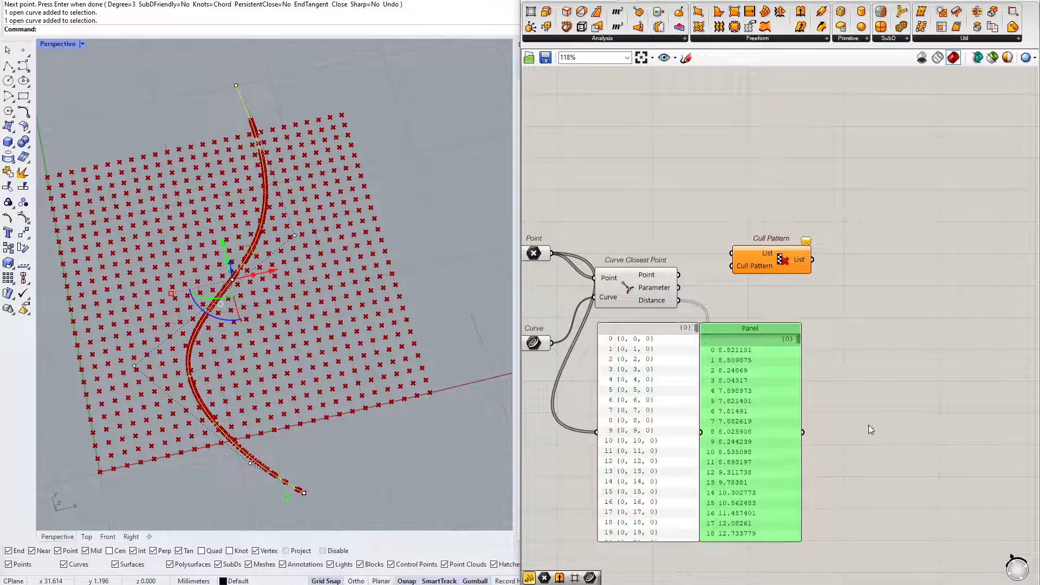
right_click_drag(869, 425, 946, 324)
left_click_drag(849, 298, 857, 296)
Compare the point list with the distance list from the first to the last index in both panels.
left_click(781, 282)
scroll(775, 280, "up", 2)
left_click_drag(738, 288, 733, 304)
left_click(716, 168)
scroll(823, 252, "up", 3)
right_click_drag(822, 254, 769, 303)
left_click_drag(697, 257, 984, 302)
right_click_drag(764, 289, 857, 290)
left_click_drag(544, 270, 803, 297)
scroll(800, 297, "down", 1)
right_click_drag(733, 343, 692, 311)
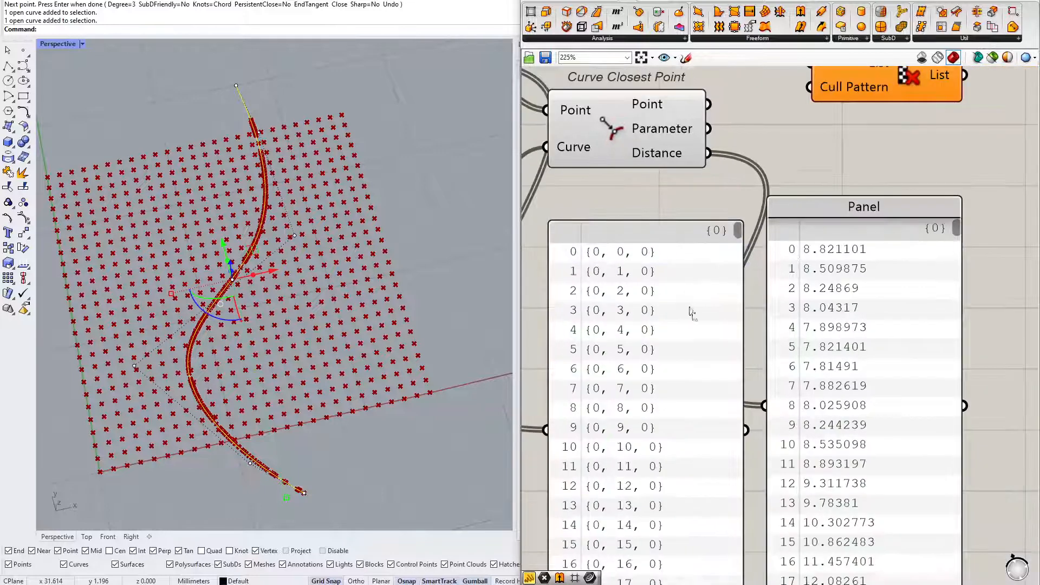
left_click_drag(740, 233, 759, 583)
right_click_drag(783, 570, 766, 417)
scroll(765, 406, "down", 1)
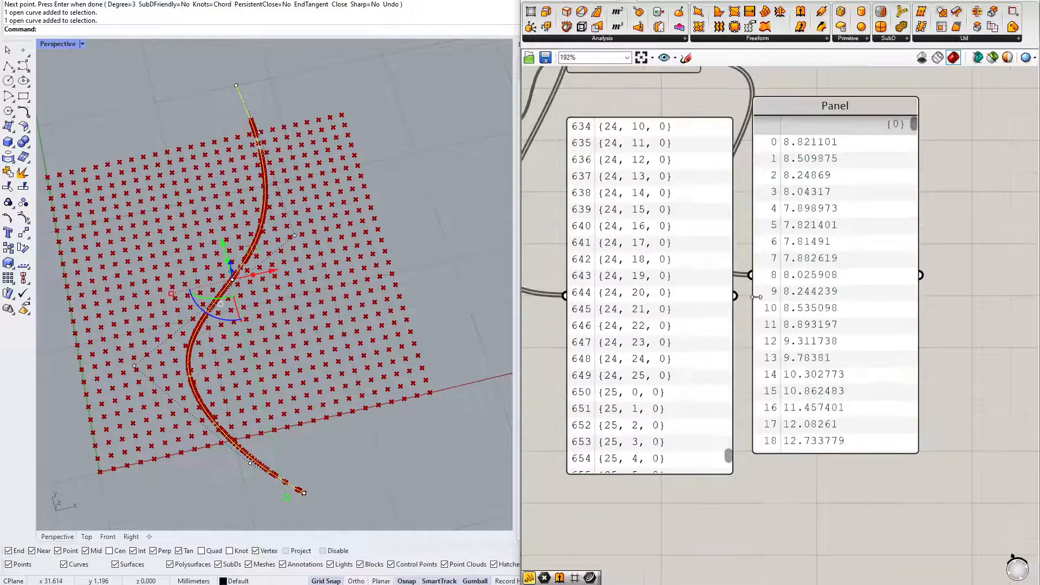
left_click_drag(914, 123, 889, 481)
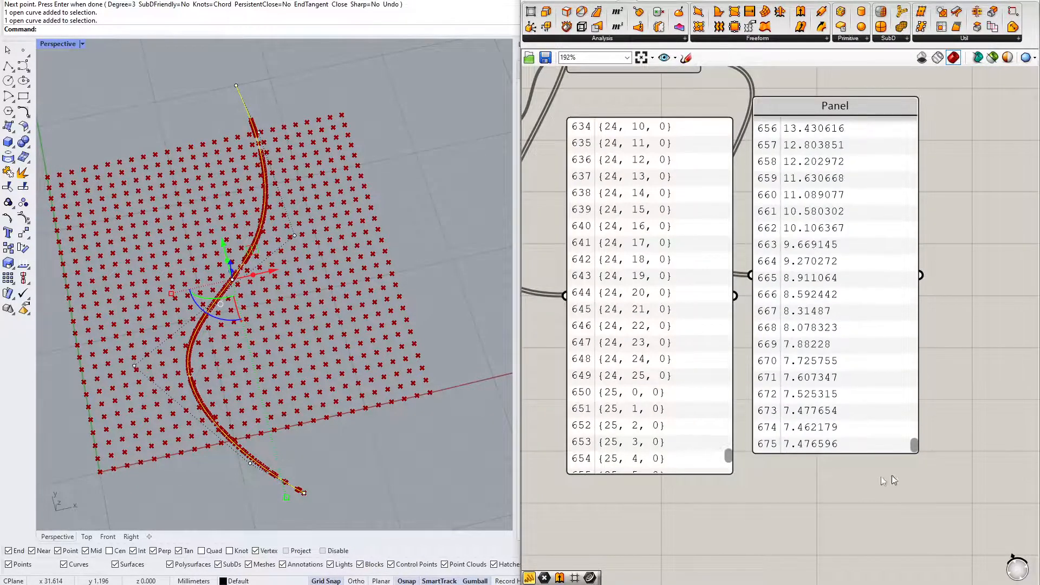
left_click_drag(736, 479, 736, 477)
left_click_drag(730, 457, 729, 472)
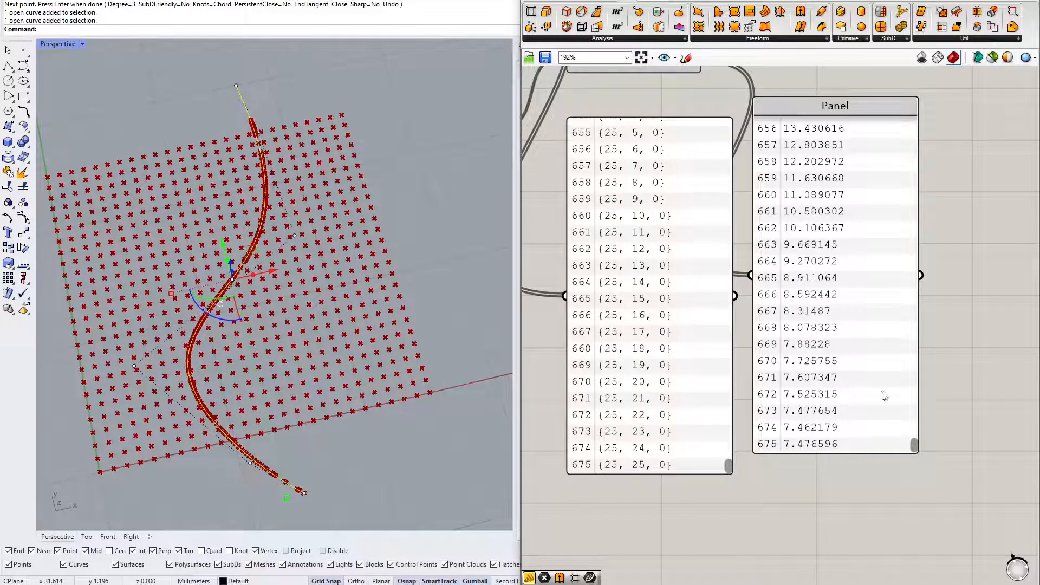
left_click_drag(800, 434, 800, 446)
Delete both panels and move the Cull Pattern component further away from Curve Closest Point.
left_click_drag(978, 308, 654, 417)
key("Delete")
scroll(656, 420, "down", 3)
scroll(683, 244, "up", 2)
left_click(682, 243)
left_click_drag(682, 244, 684, 244)
left_click_drag(564, 311, 564, 302)
left_click_drag(826, 223, 838, 207)
right_click_drag(835, 209, 730, 259)
left_click_drag(749, 257, 760, 245)
right_click_drag(591, 300, 728, 293)
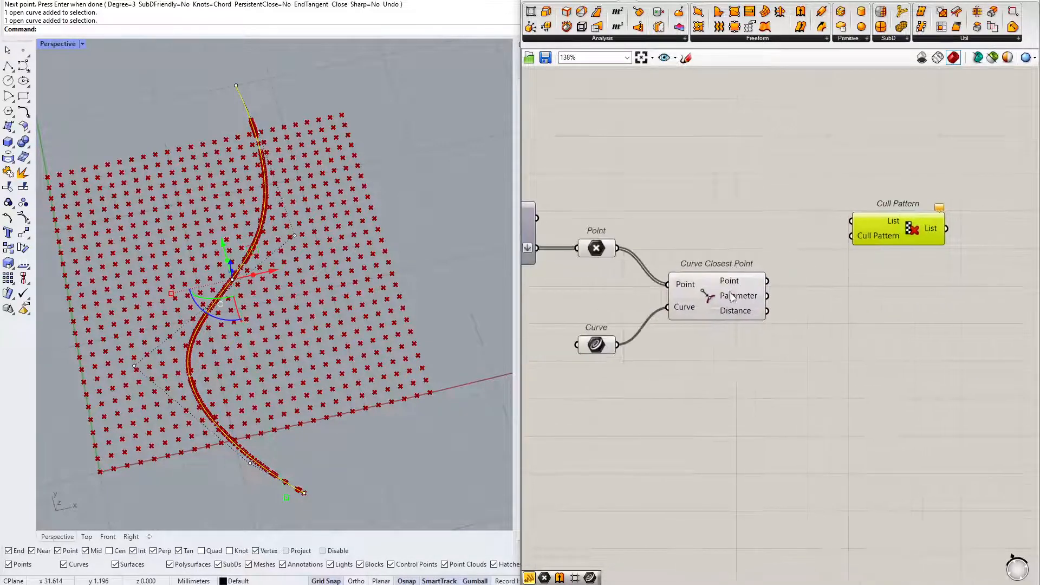
Inspect the values of the Distance output and the default values of the Cull Pattern input.
mouse_move(743, 316)
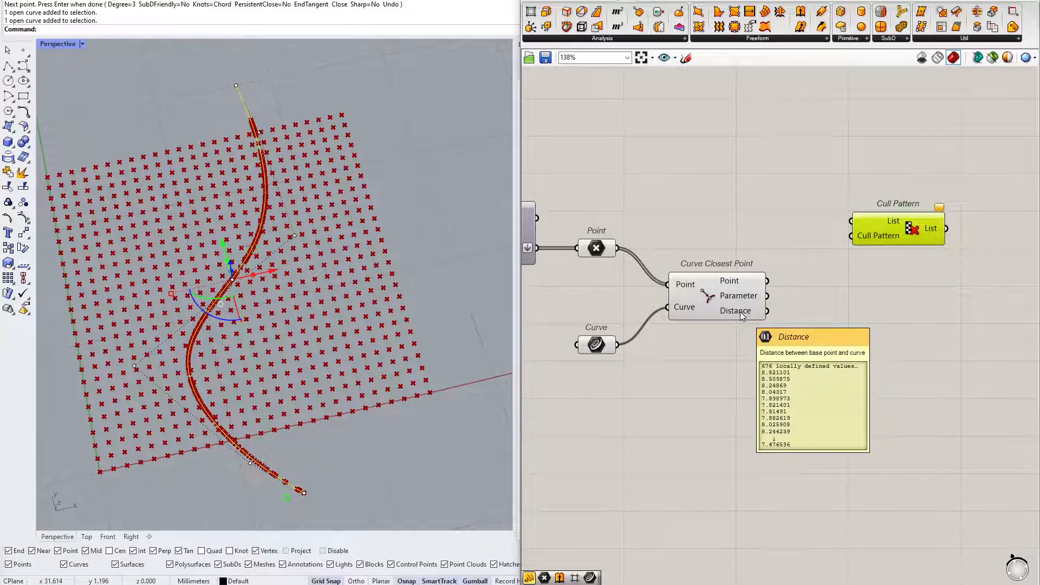
scroll(897, 263, "up", 3)
mouse_move(802, 257)
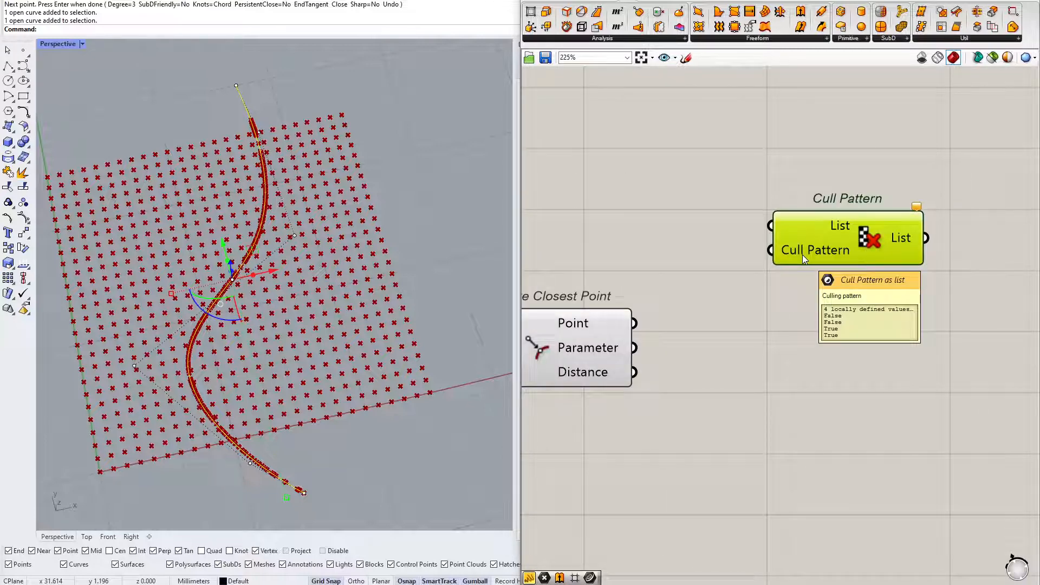
right_click_drag(800, 251, 660, 255)
left_click_drag(675, 249, 686, 253)
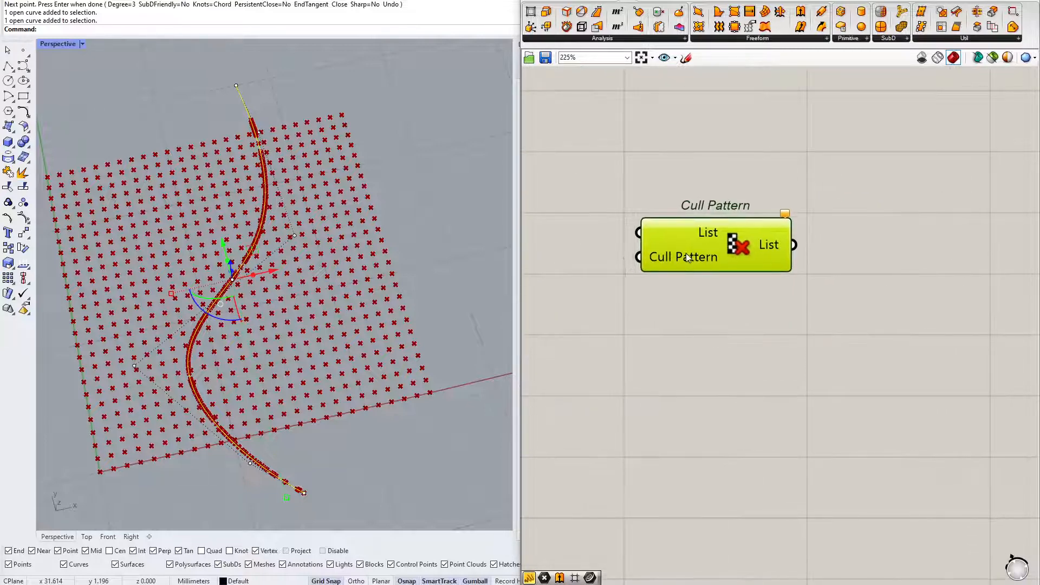
right_click_drag(578, 251, 740, 247)
scroll(740, 250, "down", 1)
Connect the Point parameter to the List input of Cull Pattern and align that component with the wire.
left_click_drag(562, 268, 895, 235)
left_click_drag(932, 239, 895, 276)
right_click_drag(637, 213, 674, 210)
left_click_drag(674, 210, 558, 278)
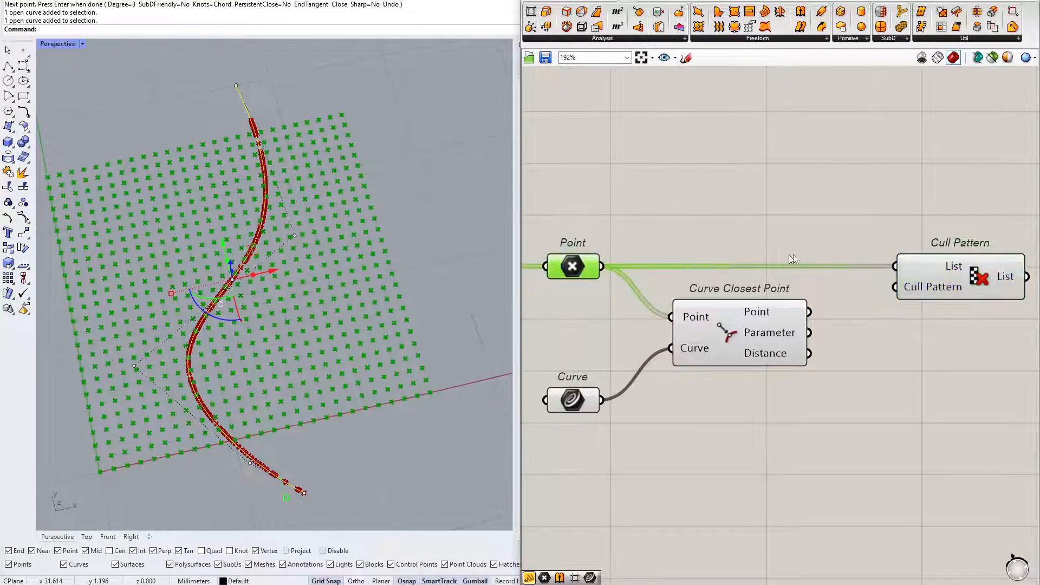
right_click_drag(922, 211, 803, 214)
left_click(803, 215)
left_click_drag(862, 218, 796, 311)
Turn off the preview of the Point parameter.
right_click_drag(704, 283, 902, 251)
scroll(786, 233, "down", 1)
left_click_drag(719, 174, 621, 260)
right_click(717, 162)
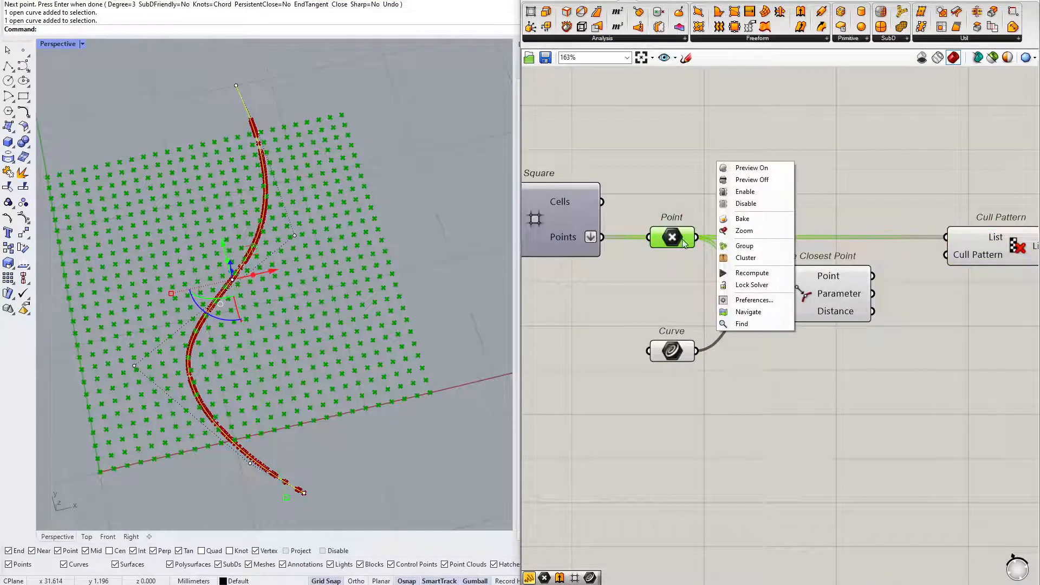
left_click(757, 180)
Examine the culled grid points in the perspective view, especially the rows near the grid origin.
right_click_drag(970, 202, 655, 240)
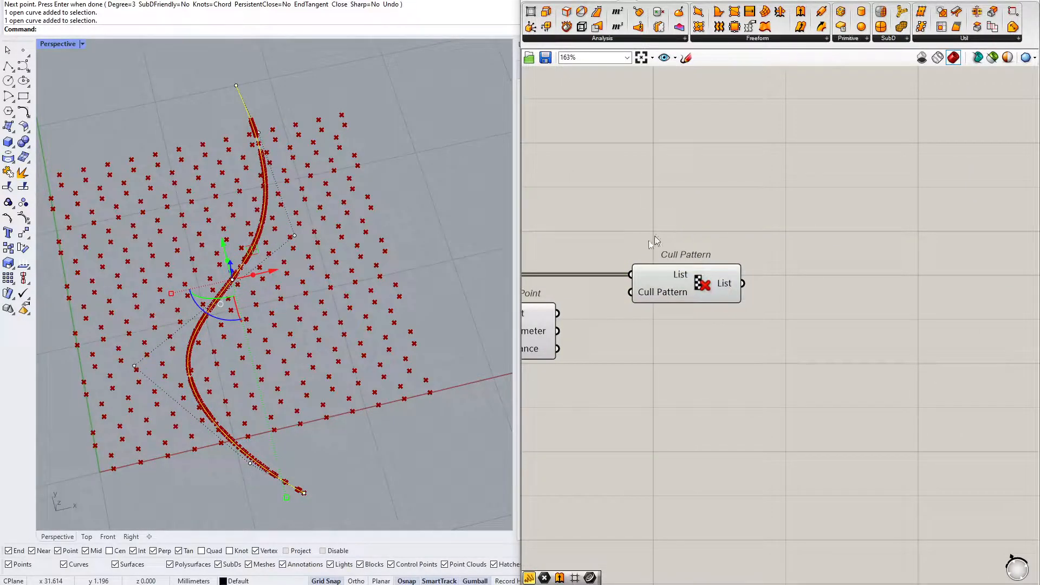
left_click(670, 278)
right_click_drag(295, 332, 199, 425)
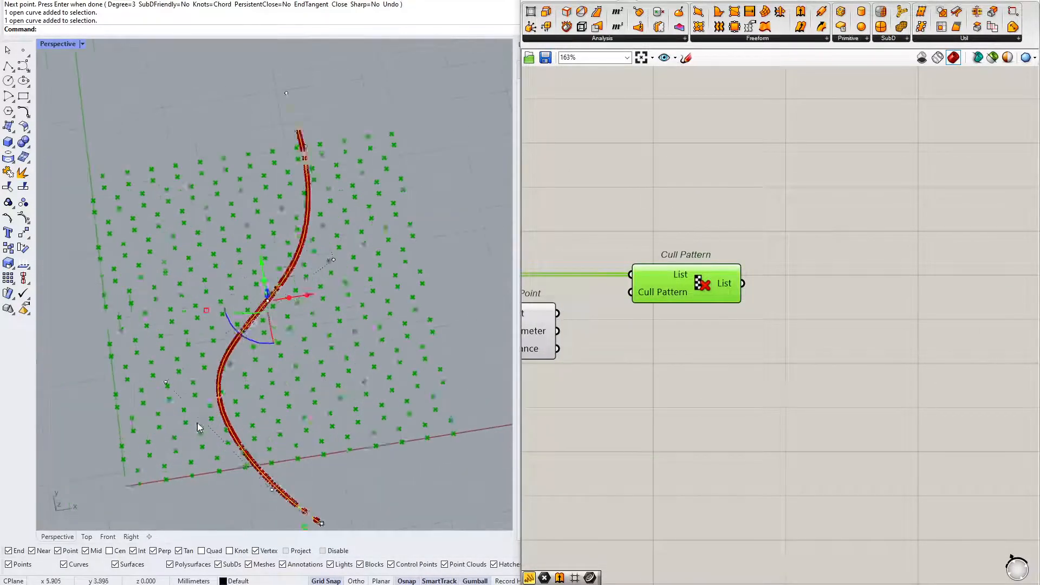
scroll(200, 425, "up", 3)
left_click(636, 357)
scroll(113, 488, "up", 8)
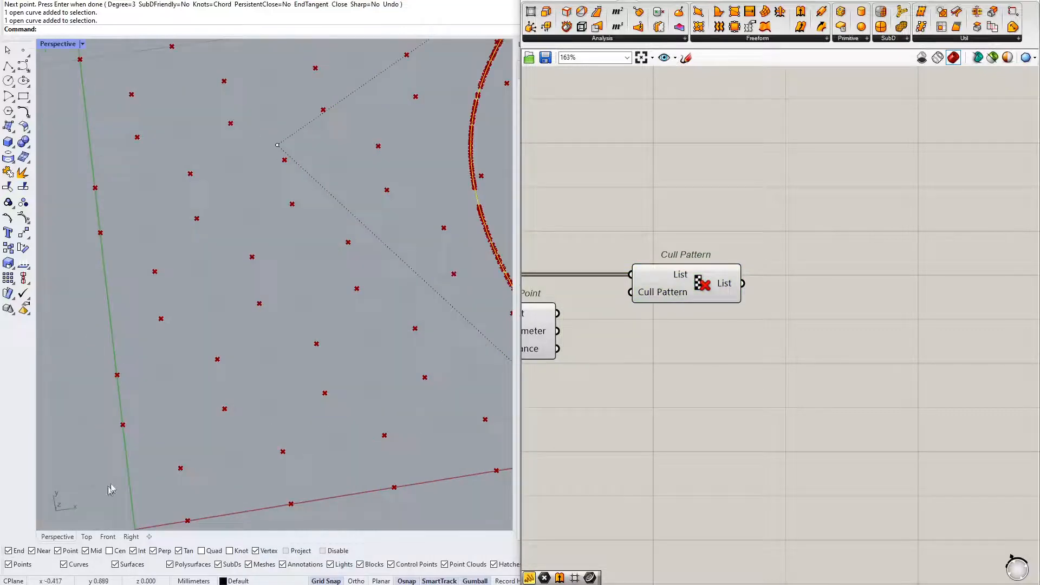
scroll(128, 469, "down", 8)
left_click_drag(126, 416, 154, 469)
scroll(135, 452, "up", 4)
left_click_drag(122, 335, 158, 418)
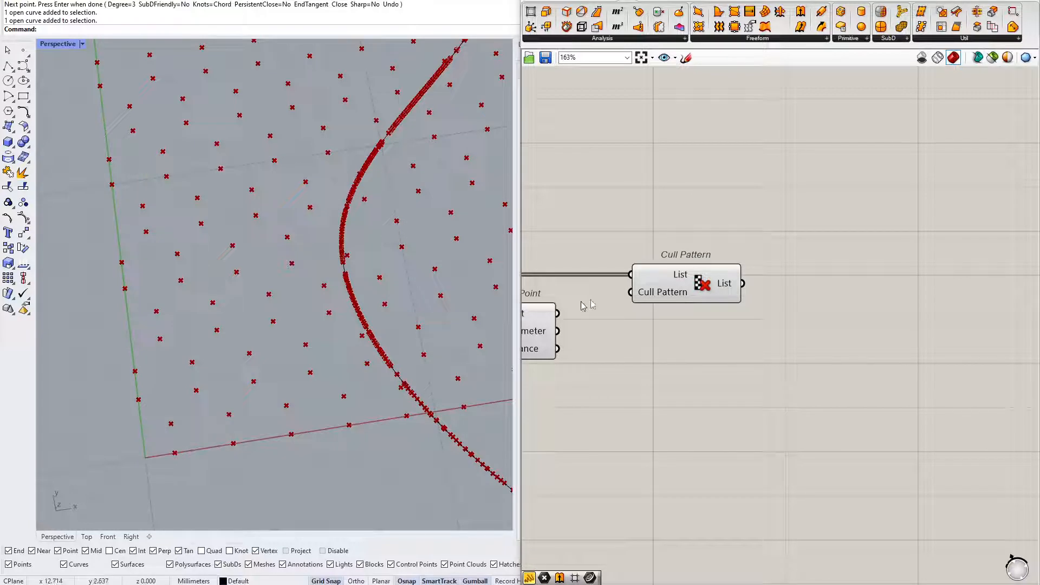
Read the default true/false values held by the Cull Pattern input.
scroll(664, 303, "up", 3)
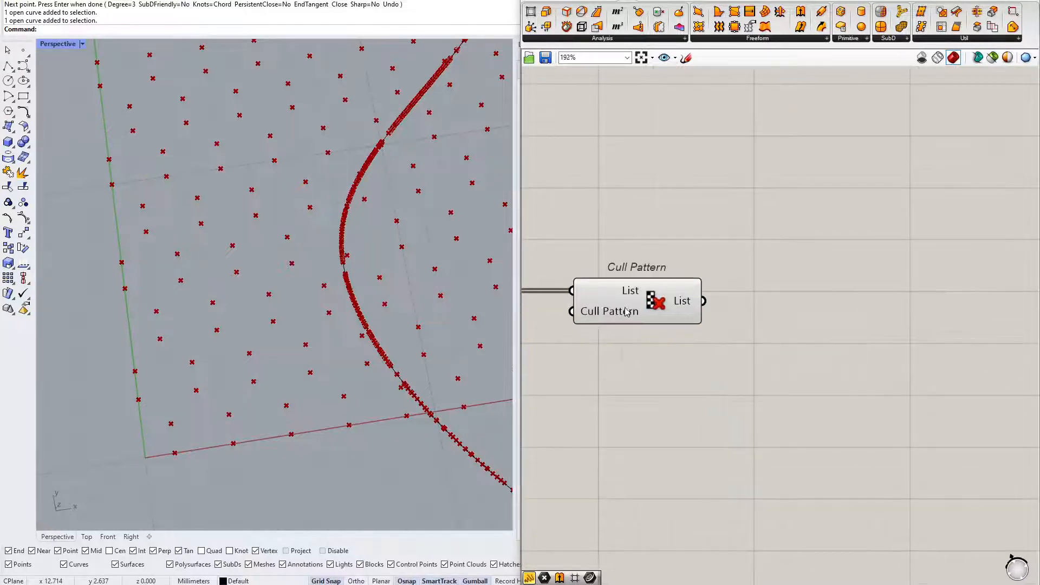
left_click(660, 318)
scroll(660, 319, "up", 1)
mouse_move(657, 320)
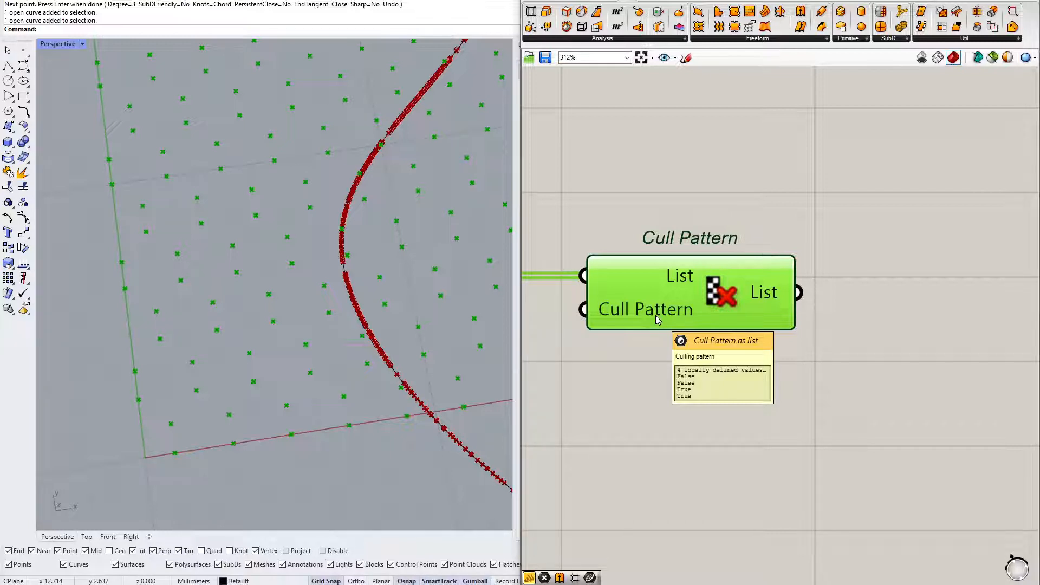
Sketch a column of seven small circles on the empty canvas below Cull Pattern to represent list items.
right_click_drag(656, 316, 684, 286)
scroll(616, 315, "down", 3)
left_click_drag(684, 286, 696, 284)
right_click_drag(696, 284, 723, 212)
left_click(687, 57)
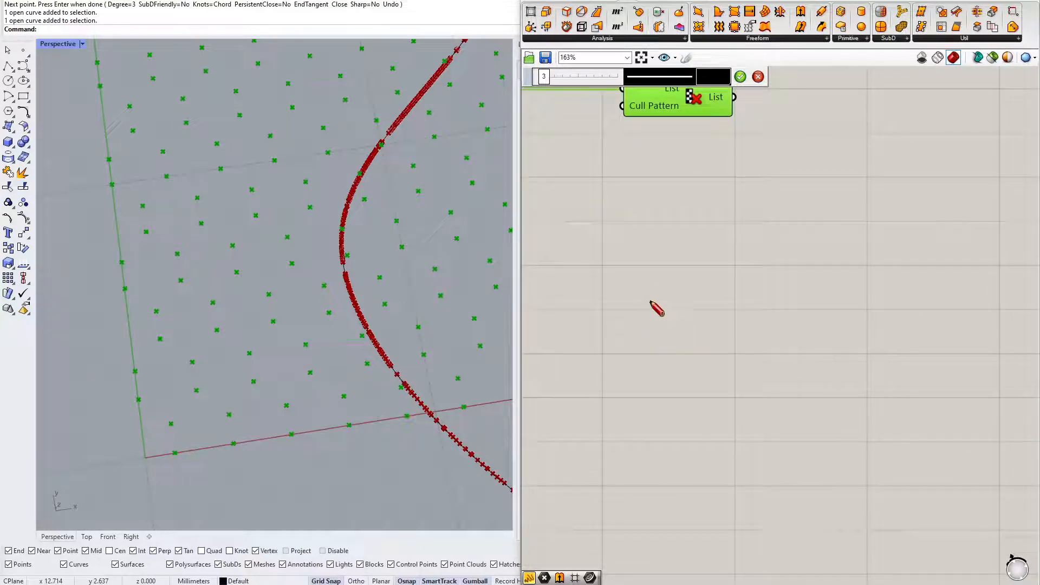
left_click_drag(633, 329, 632, 332)
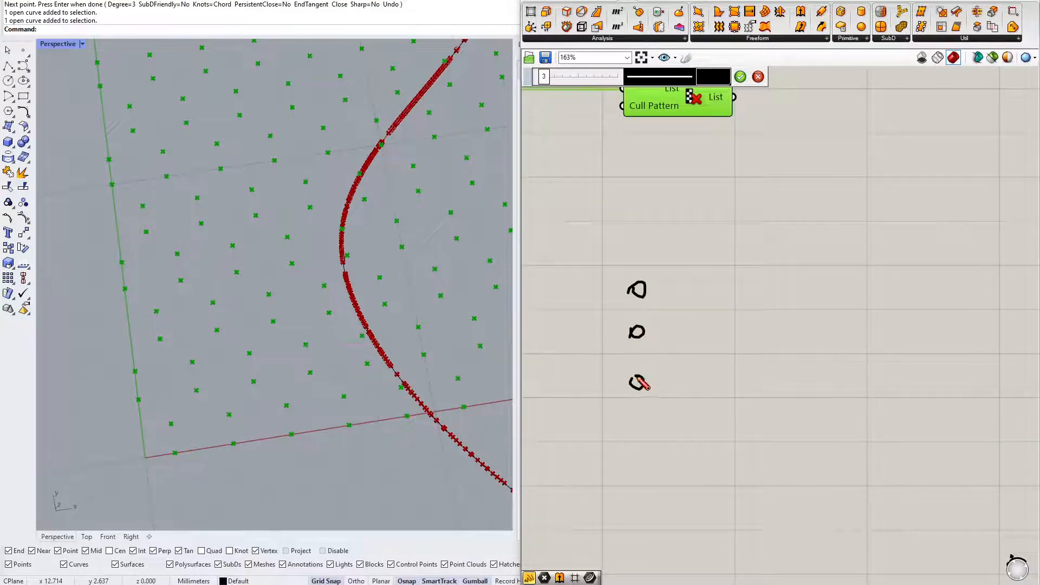
left_click_drag(631, 459, 632, 458)
left_click_drag(637, 540, 632, 541)
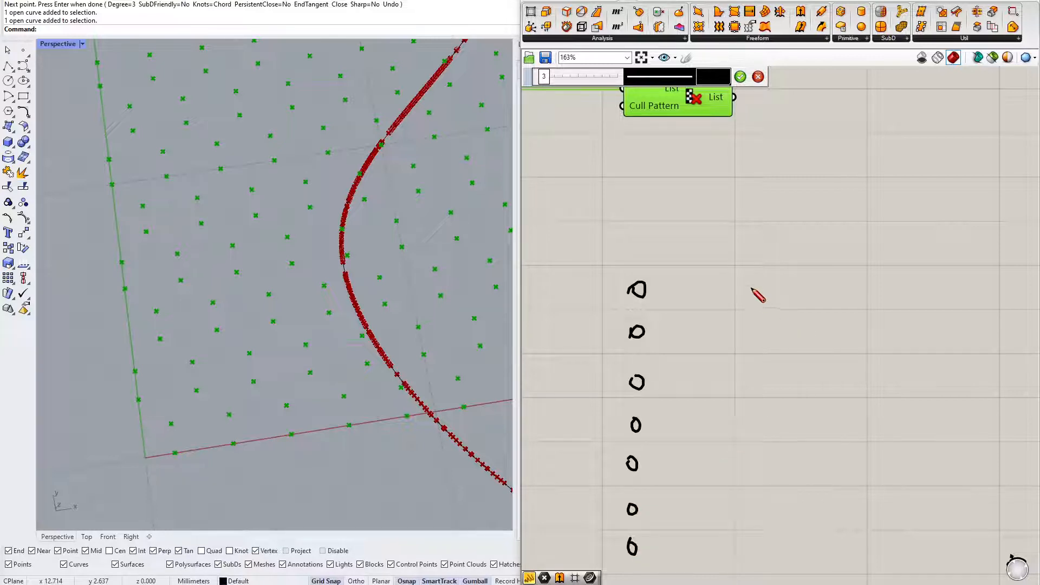
Handwrite F, F, T, T beside the first four circles of the sketch.
mouse_move(768, 280)
left_mouse_down()
mouse_move(768, 294)
mouse_move(775, 281)
left_mouse_up()
mouse_move(768, 286)
left_mouse_down()
mouse_move(779, 287)
mouse_move(769, 331)
left_mouse_up()
mouse_move(766, 372)
left_mouse_down()
mouse_move(780, 372)
mouse_move(774, 385)
left_mouse_up()
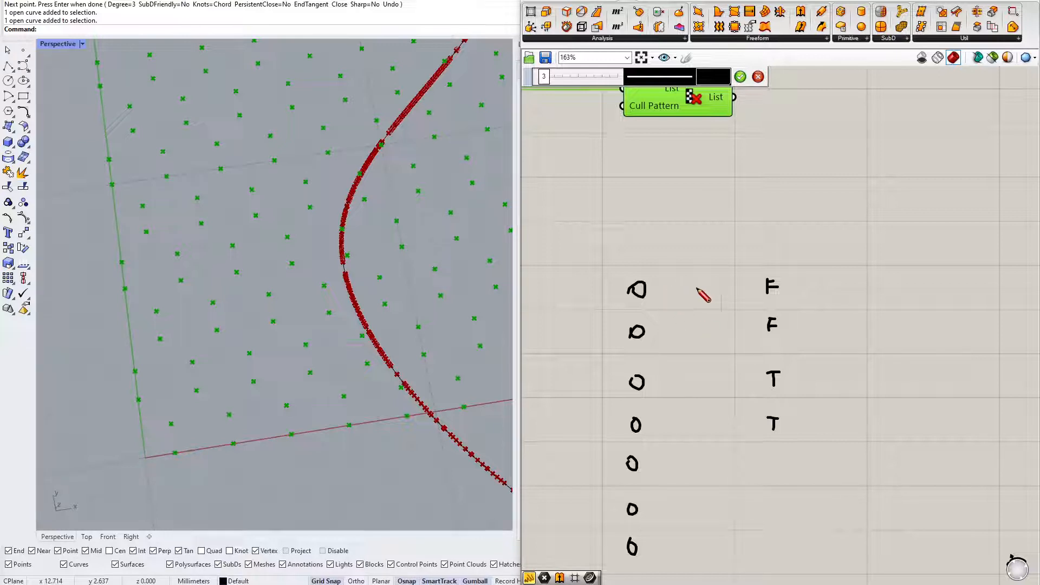
Link the first two circles to their F letters with lines and cross both circles out.
left_click_drag(678, 287, 747, 289)
mouse_move(615, 267)
left_mouse_down()
mouse_move(655, 304)
mouse_move(621, 301)
left_mouse_up()
left_click_drag(668, 329, 735, 331)
mouse_move(622, 320)
left_mouse_down()
mouse_move(648, 343)
mouse_move(620, 345)
left_mouse_up()
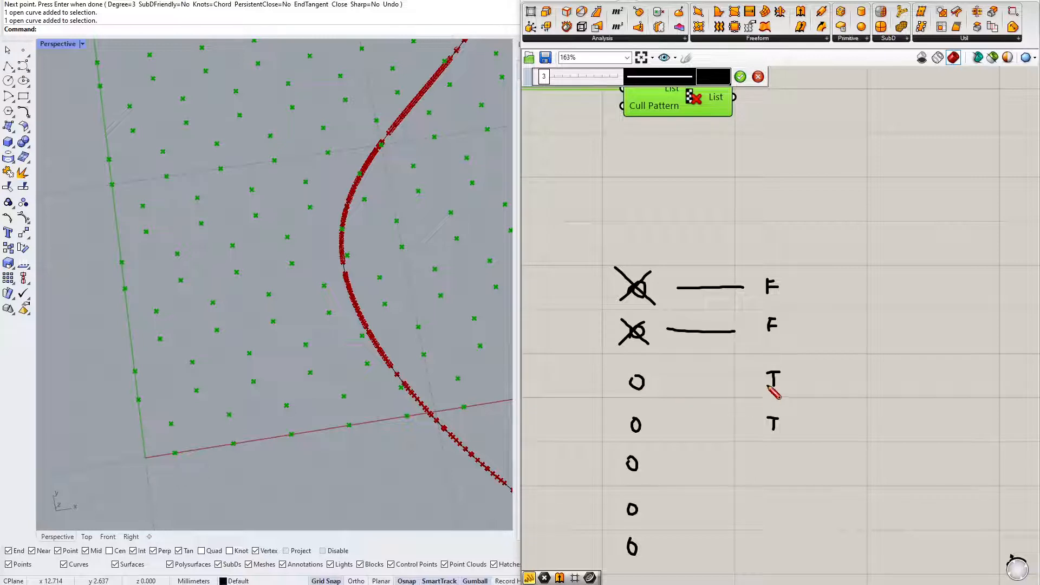
Link the third and fourth circles to their T letters with lines and add check marks beside them.
left_click_drag(673, 383, 747, 380)
left_click_drag(817, 372, 836, 365)
left_click_drag(821, 419, 837, 411)
left_click_drag(672, 425, 746, 423)
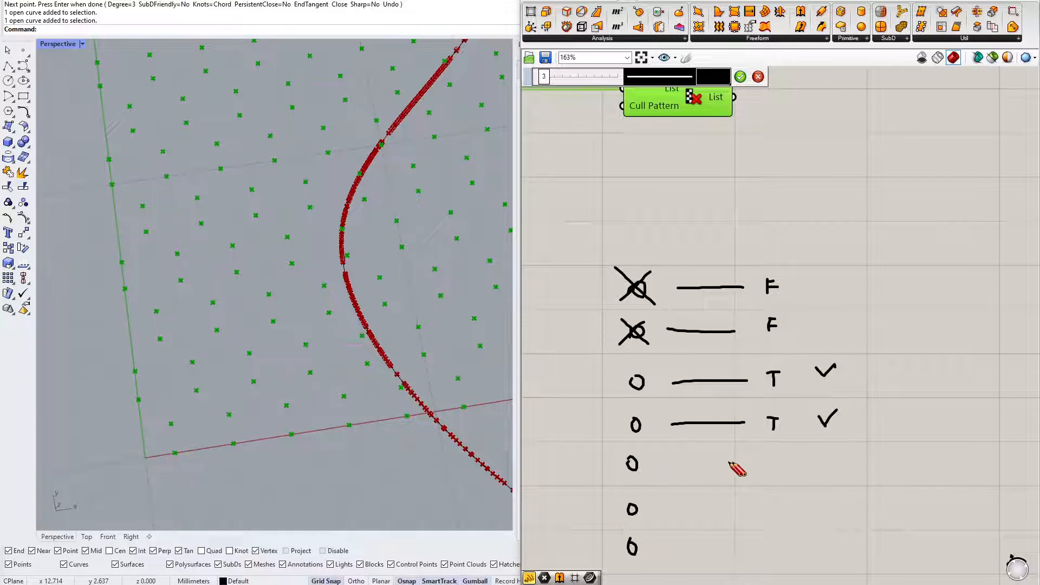
Repeat the pattern F, F, T beside the last three circles, crossing out the F items and check-marking the T item.
mouse_move(773, 458)
left_mouse_down()
mouse_move(775, 473)
mouse_move(784, 459)
mouse_move(777, 516)
left_mouse_up()
left_click_drag(780, 544, 781, 558)
left_click_drag(774, 543, 788, 543)
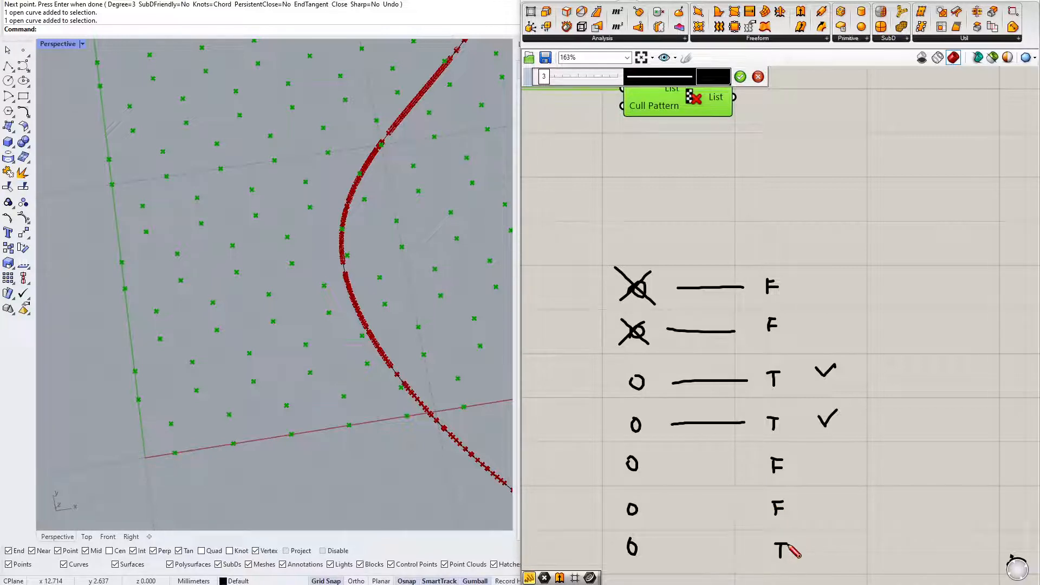
left_click_drag(618, 454, 642, 474)
mouse_move(643, 455)
left_mouse_down()
mouse_move(620, 473)
mouse_move(641, 518)
left_mouse_up()
left_click_drag(645, 497, 626, 510)
left_click_drag(670, 536, 694, 536)
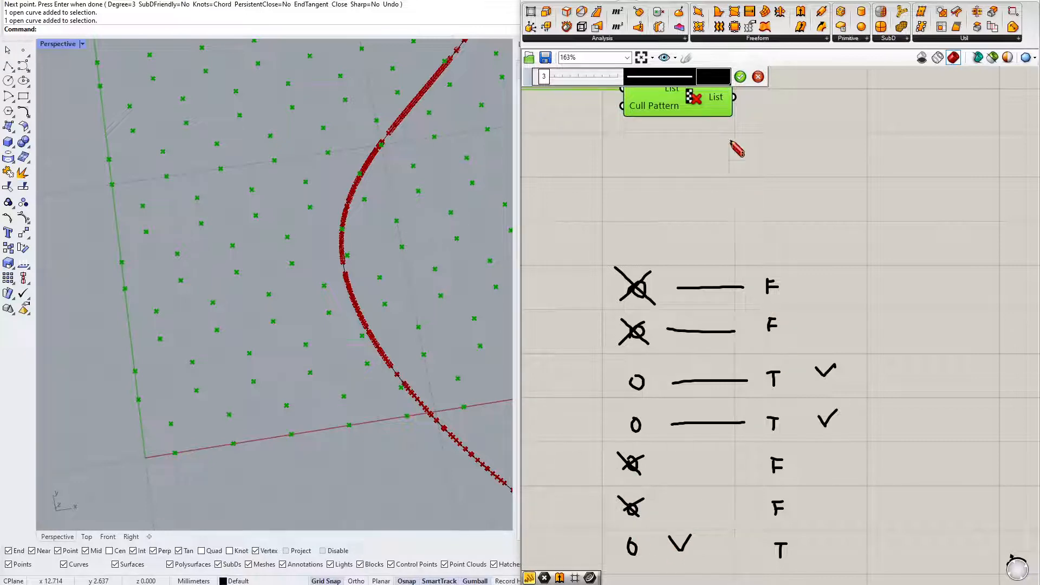
Finish the cull pattern sketch and remove it from the canvas.
left_click(740, 77)
scroll(854, 220, "down", 3)
left_click(613, 522)
left_click_drag(574, 548, 834, 235)
Check the stored list of the Cull Pattern input and its boolean data type.
scroll(725, 151, "up", 3)
left_click(677, 152)
scroll(699, 181, "up", 2)
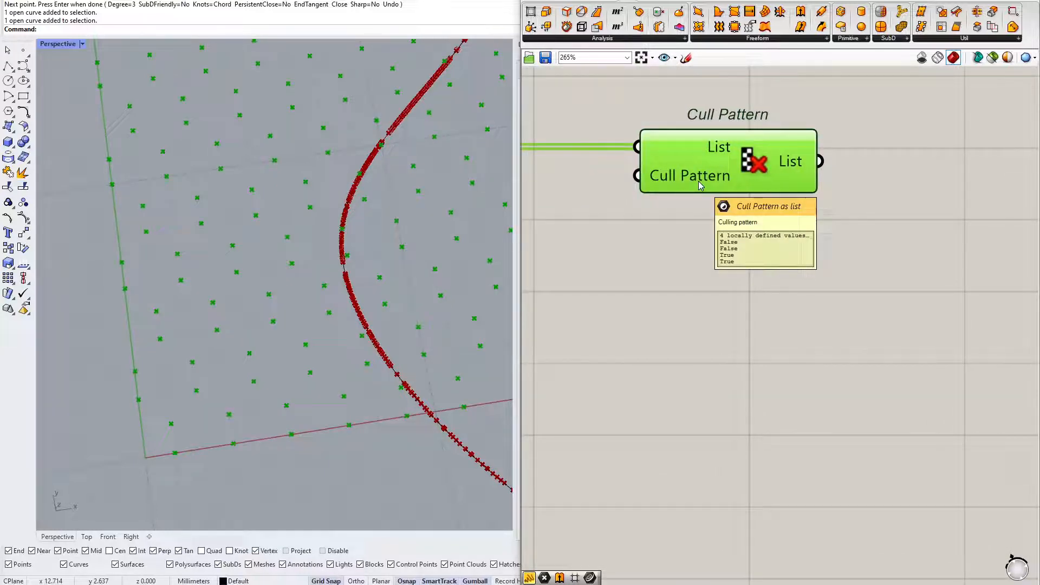
Add a Boolean parameter to the canvas below the Cull Pattern component.
left_click(532, 1)
left_click(653, 14)
left_click(701, 291)
left_click_drag(650, 263, 808, 376)
scroll(721, 295, "up", 1)
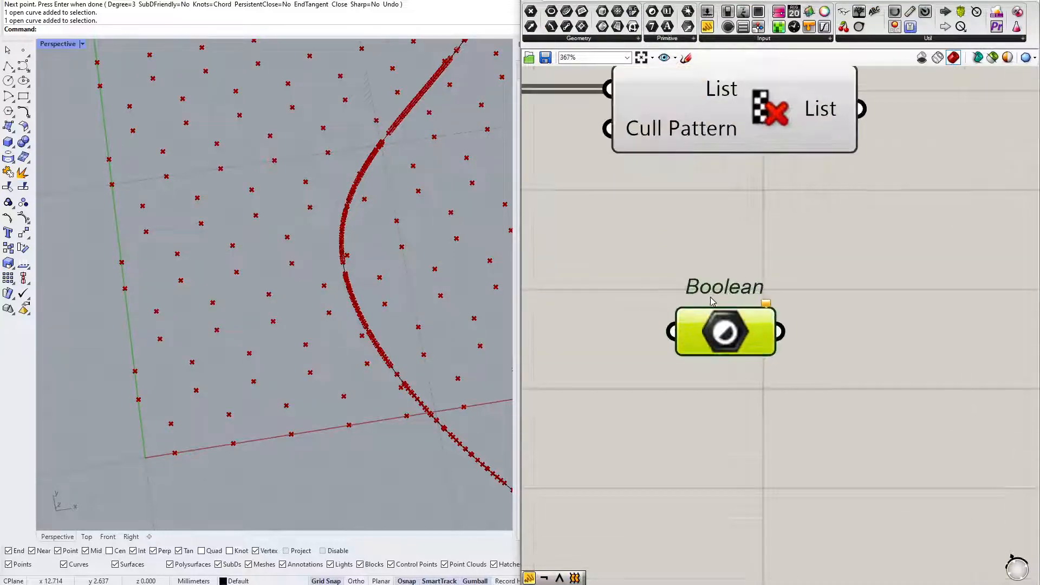
Look at the False and True choices for setting the Boolean parameter's value.
right_click(728, 342)
mouse_move(802, 464)
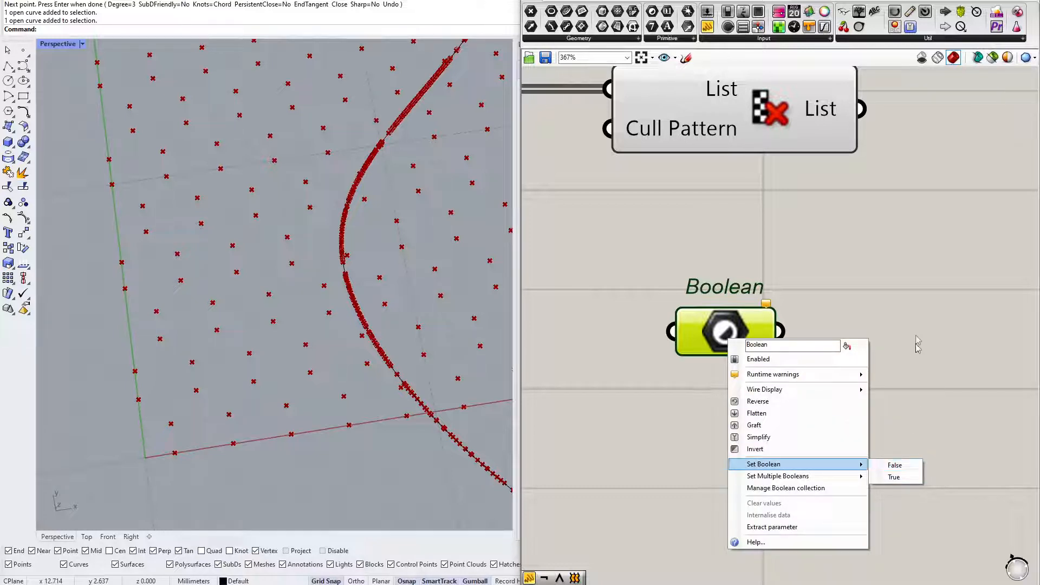
left_click(913, 467)
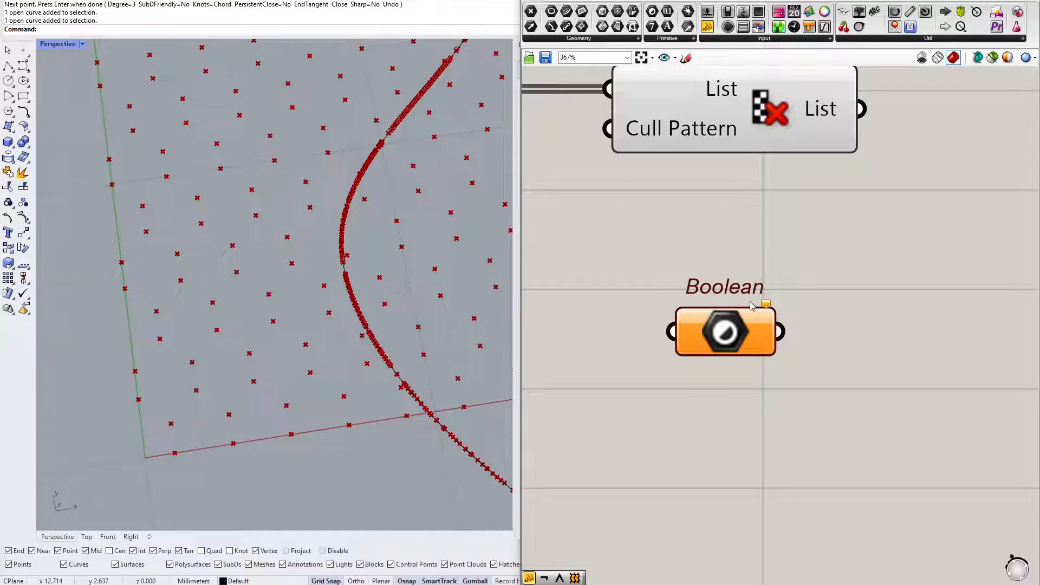
left_click_drag(749, 318, 769, 318)
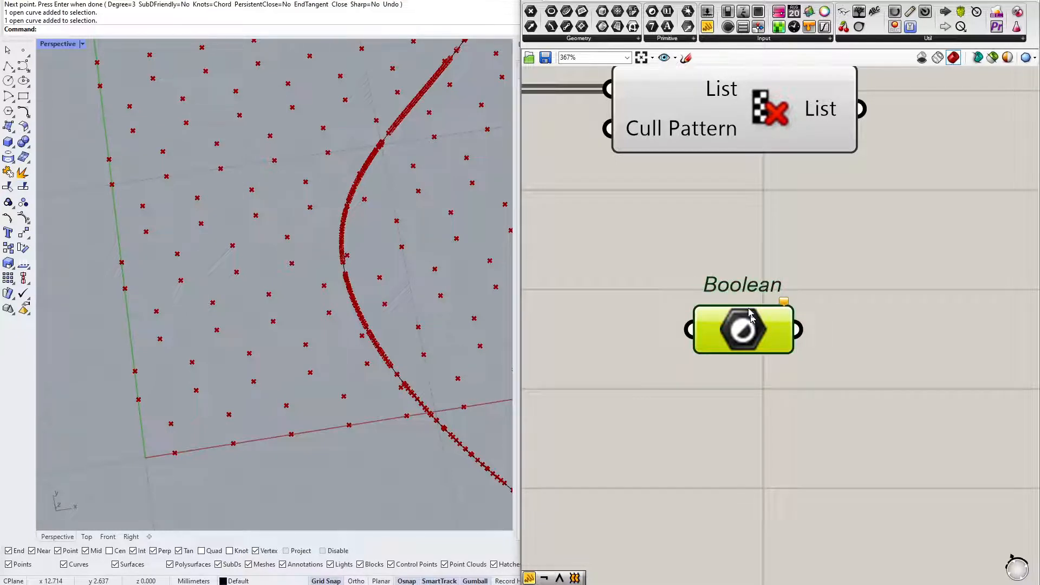
Recheck the Cull Pattern input's true/false list and shift the component further from Curve Closest Point.
right_click_drag(723, 242, 776, 339)
left_click_drag(745, 221, 775, 225)
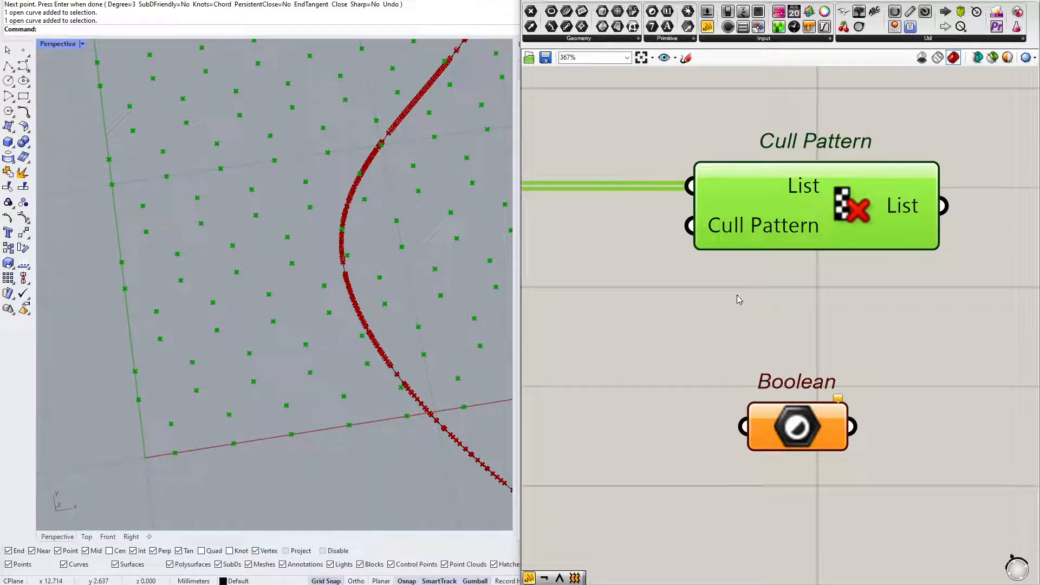
mouse_move(746, 233)
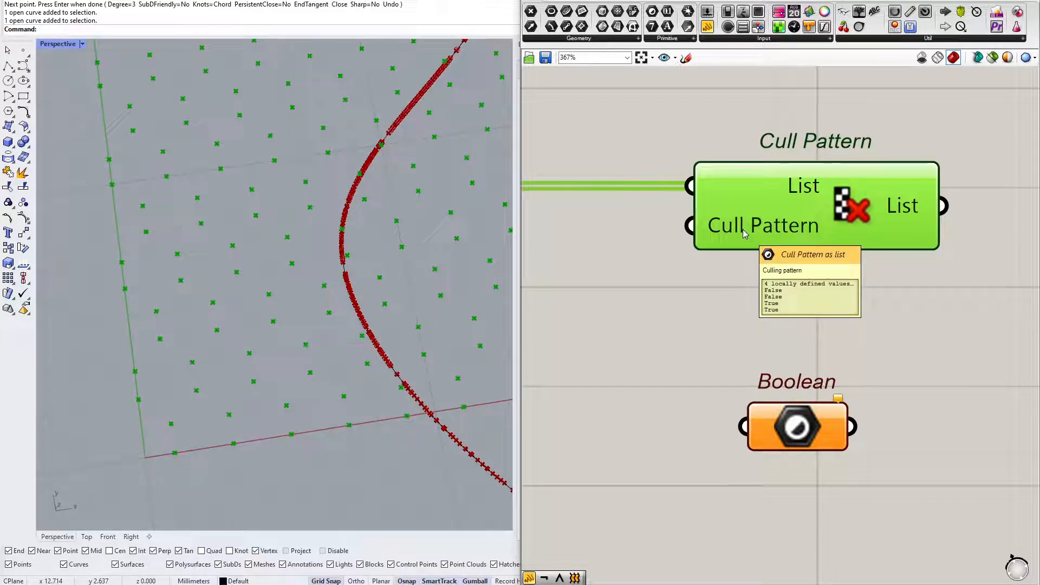
left_click_drag(745, 233, 792, 233)
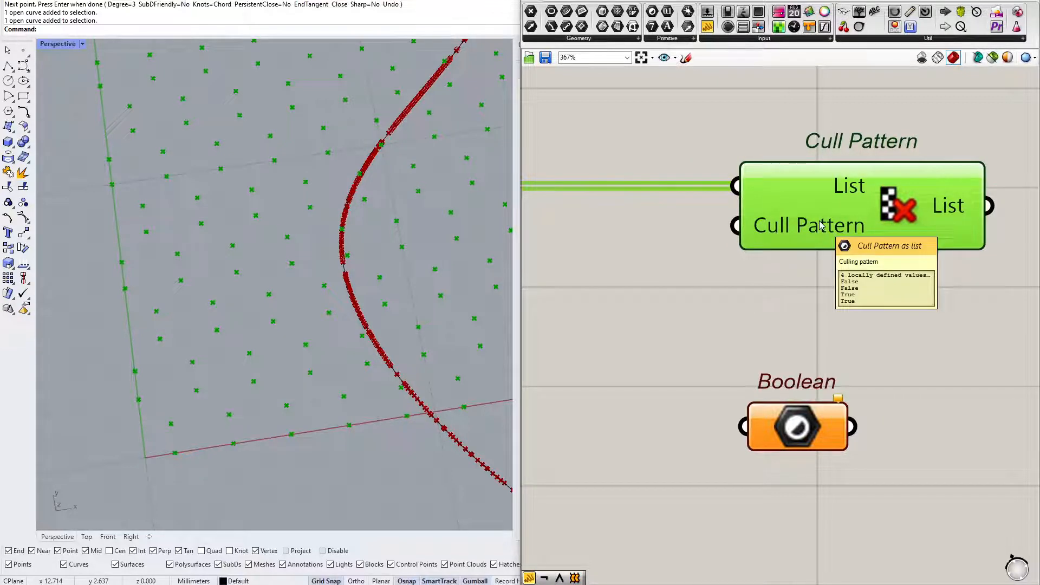
Move the Boolean parameter down and add a panel containing False below the Cull Pattern component.
left_click_drag(797, 426, 683, 486)
double_click(647, 324)
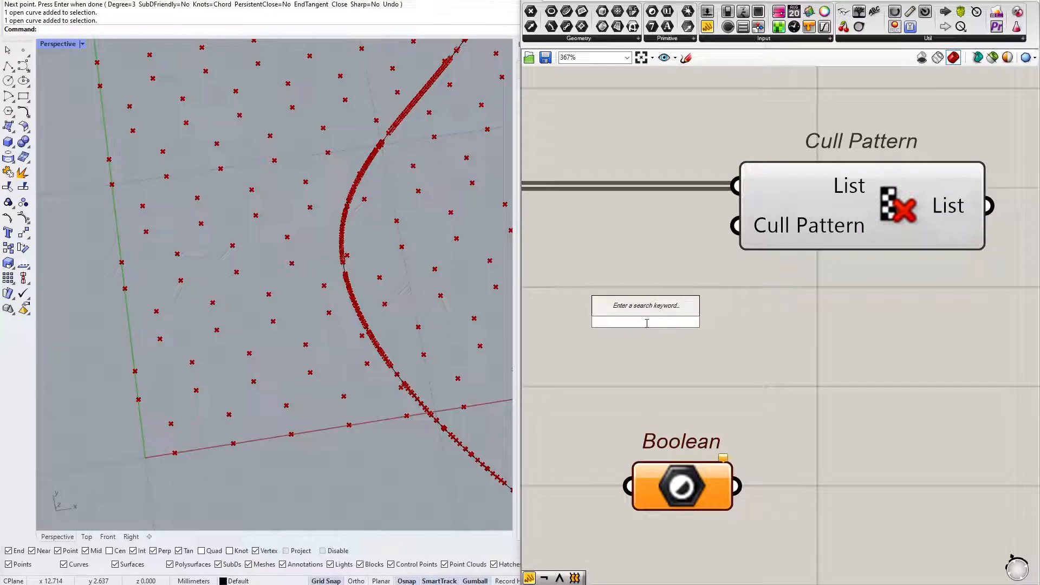
type("//")
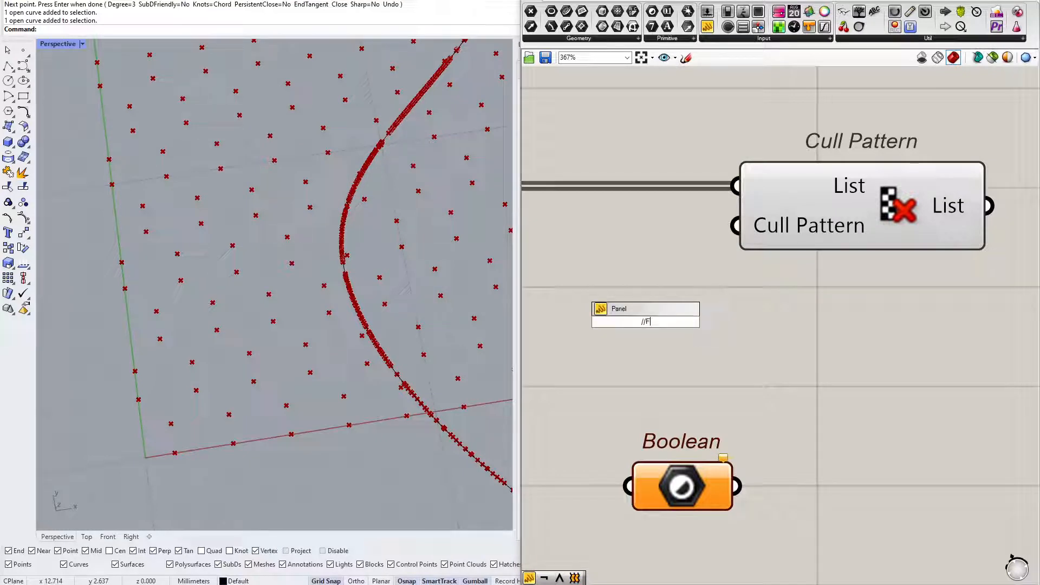
type("False")
key("Return")
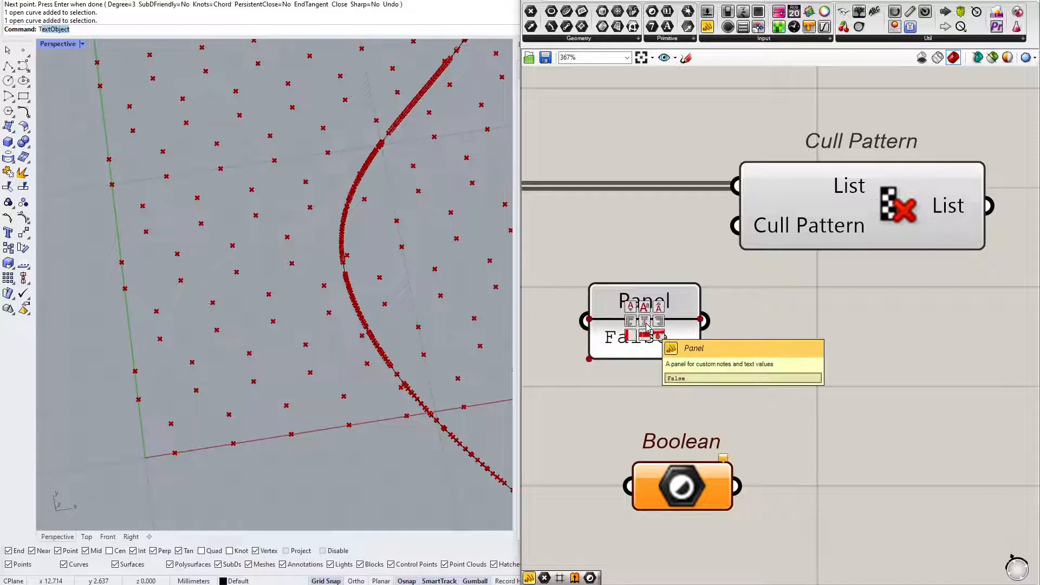
Enlarge the False panel and add True as its second line.
scroll(785, 304, "down", 2)
left_click_drag(721, 344, 765, 438)
left_click_drag(730, 392, 686, 329)
double_click(688, 311)
left_click(693, 292)
type("True")
left_click(829, 323)
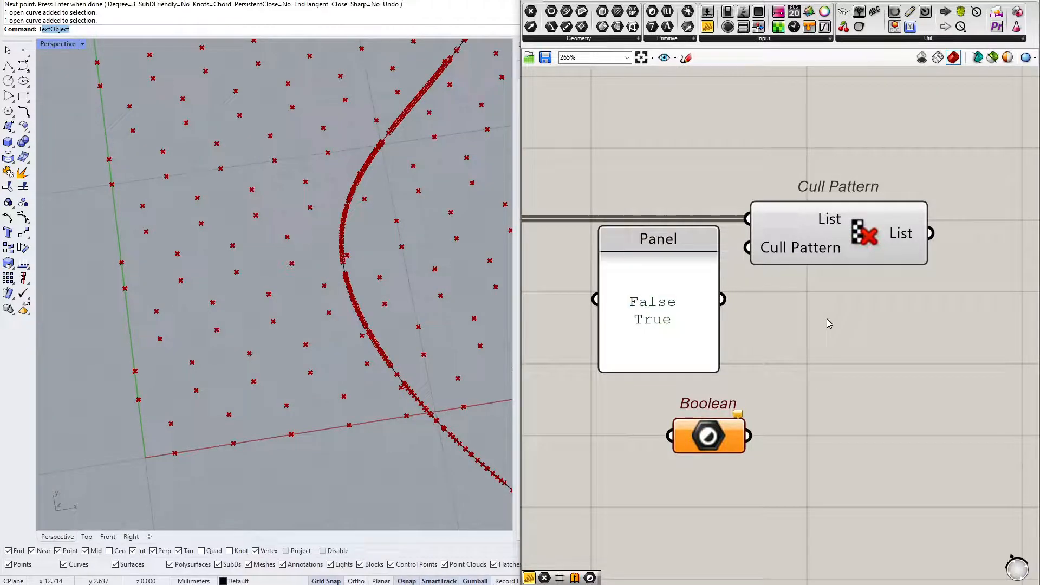
Resize the False/True panel compactly and turn off its Multiline Data option so each line is a separate item.
left_click_drag(716, 363, 674, 306)
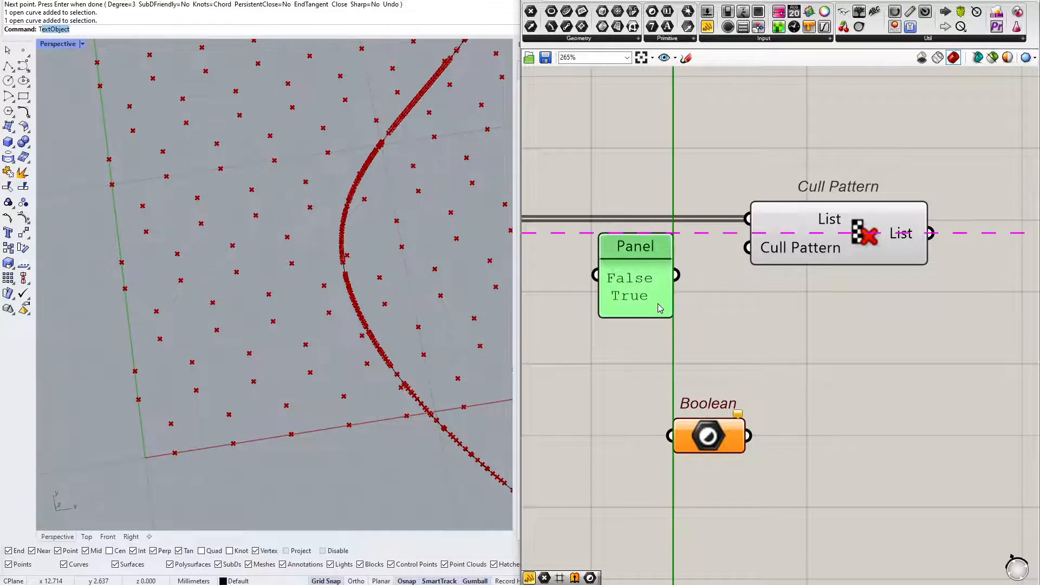
right_click(663, 313)
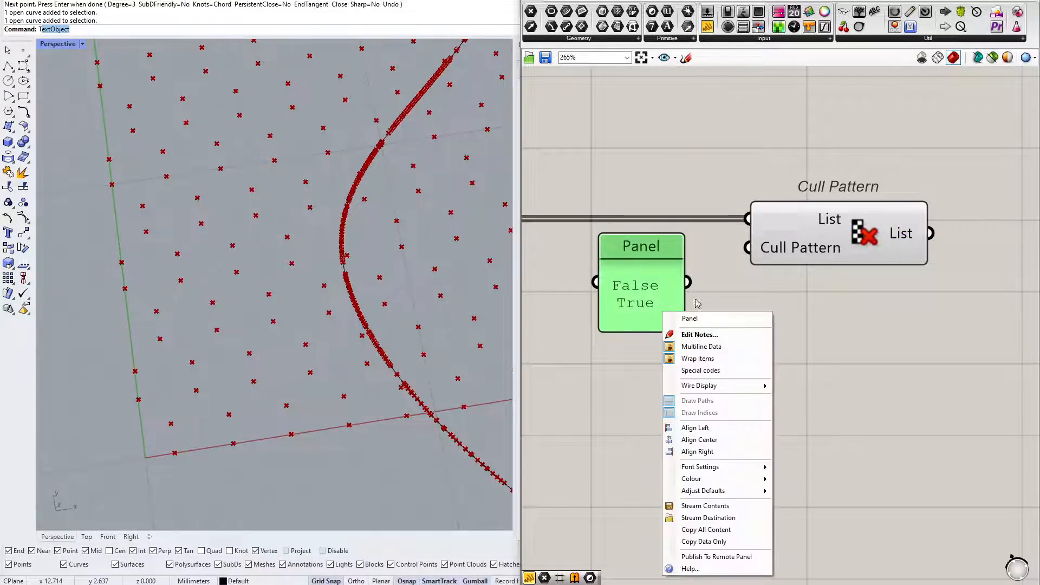
left_click(702, 346)
left_click_drag(683, 330, 699, 349)
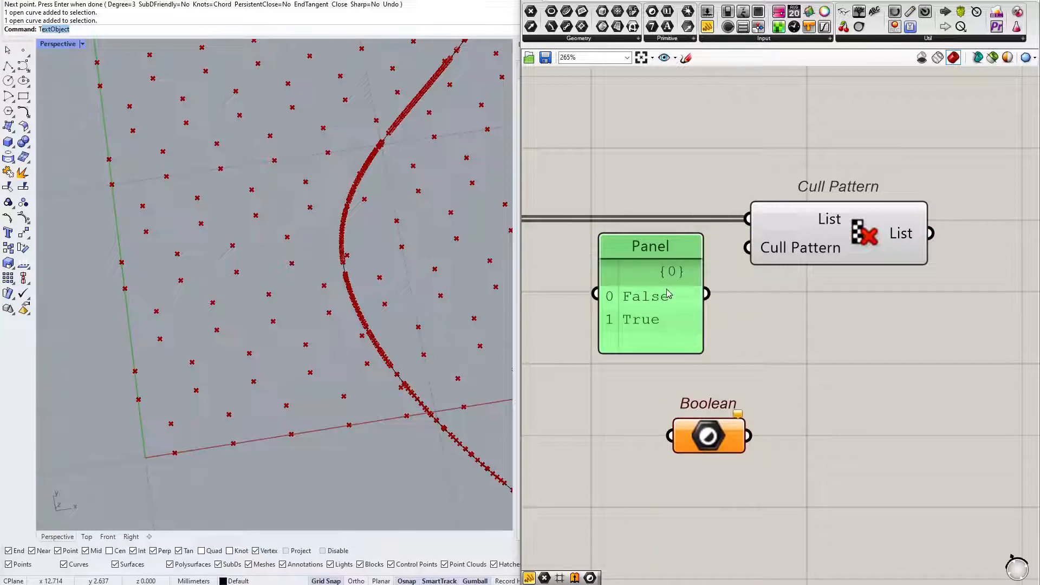
Connect the False/True panel to the Cull Pattern input and add another True as its third item.
left_click_drag(698, 294, 748, 247)
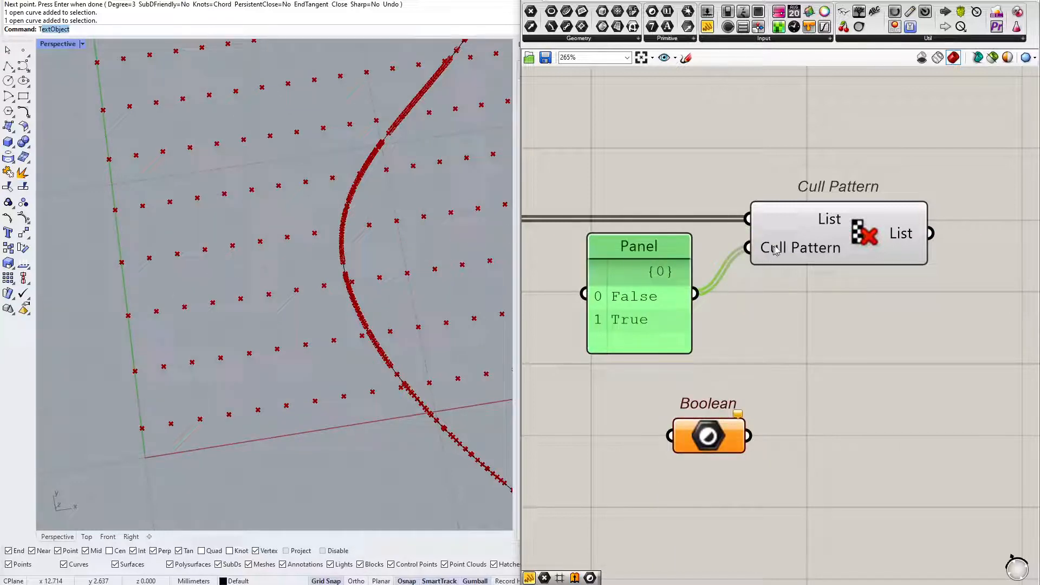
left_click(784, 247)
double_click(671, 318)
left_click(674, 280)
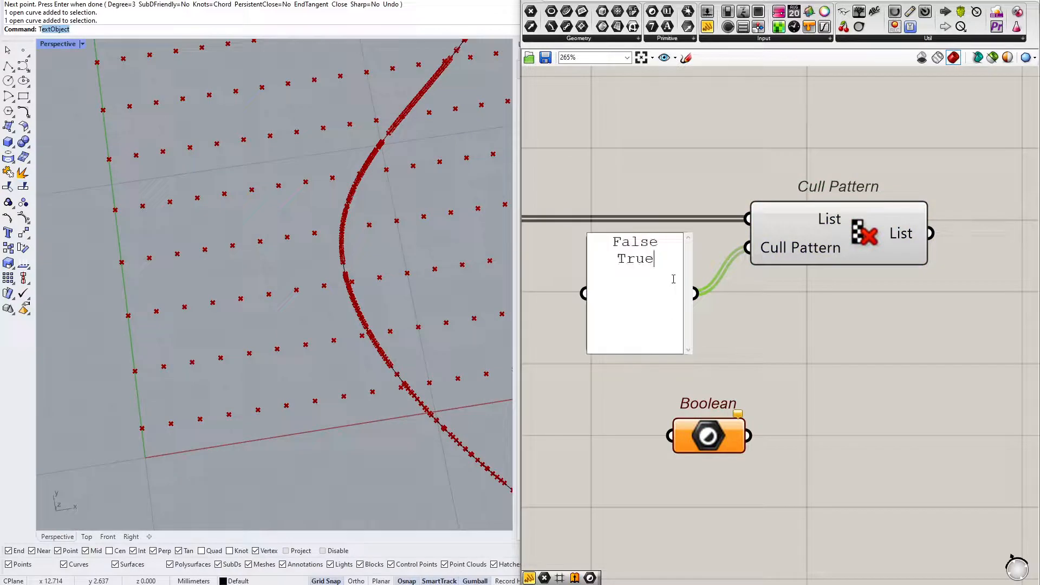
type("True")
left_click(801, 342)
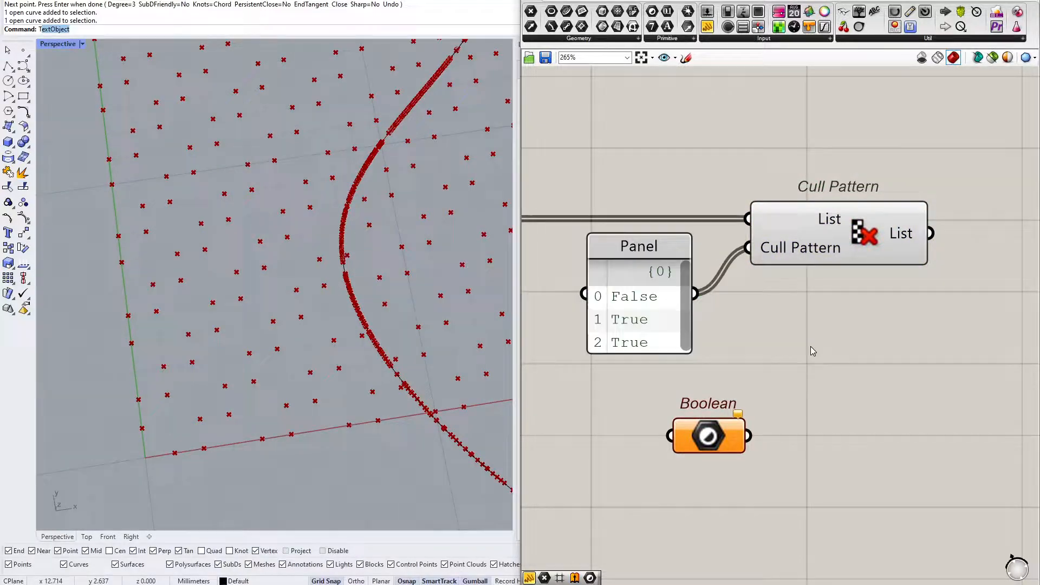
Move the Boolean parameter down and add a second panel below the first with Multiline Data turned off.
left_click_drag(698, 448, 703, 537)
double_click(633, 414)
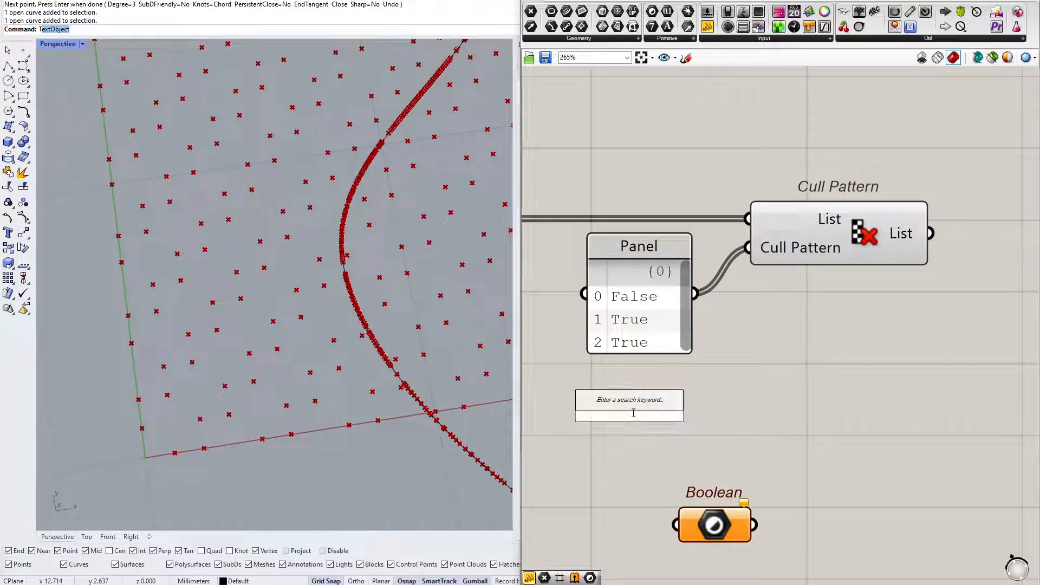
type("panel")
key("Return")
right_click(633, 413)
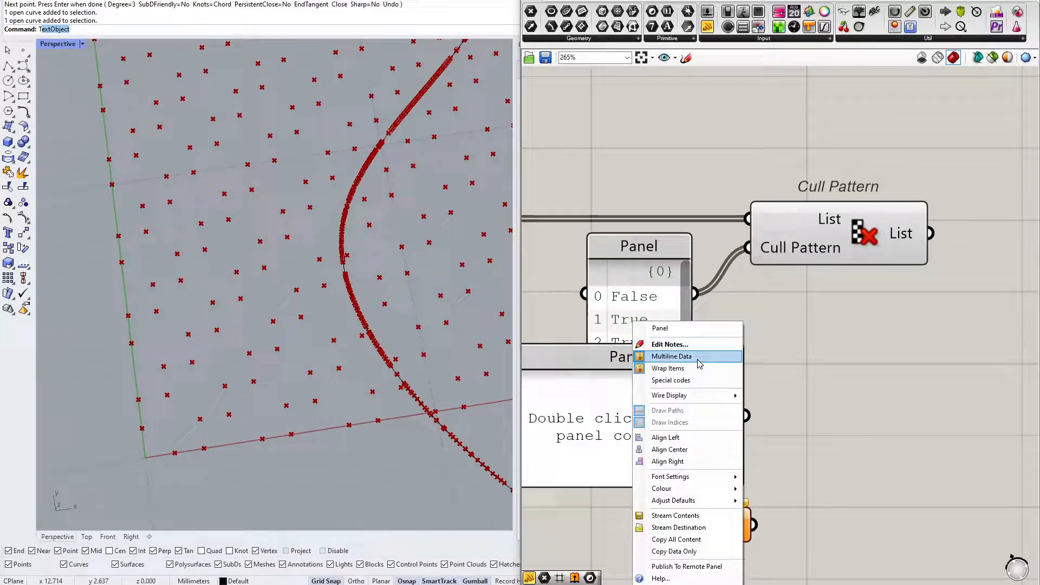
left_click(671, 356)
left_click_drag(562, 437, 652, 410)
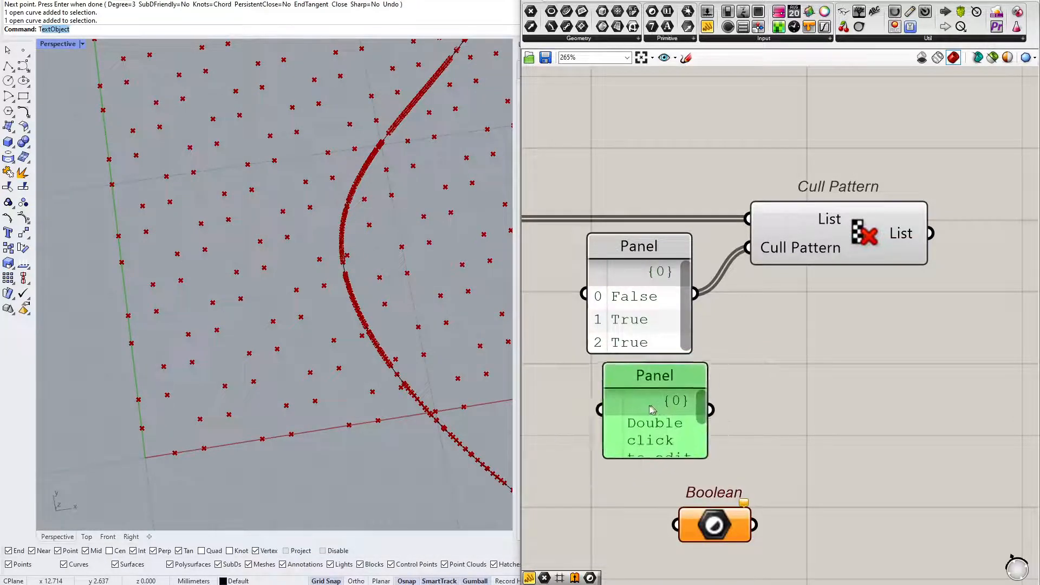
Fill the second panel with the values 1, 0, 1, 0, 1, 1 on separate lines.
double_click(637, 419)
type("0 1 ")
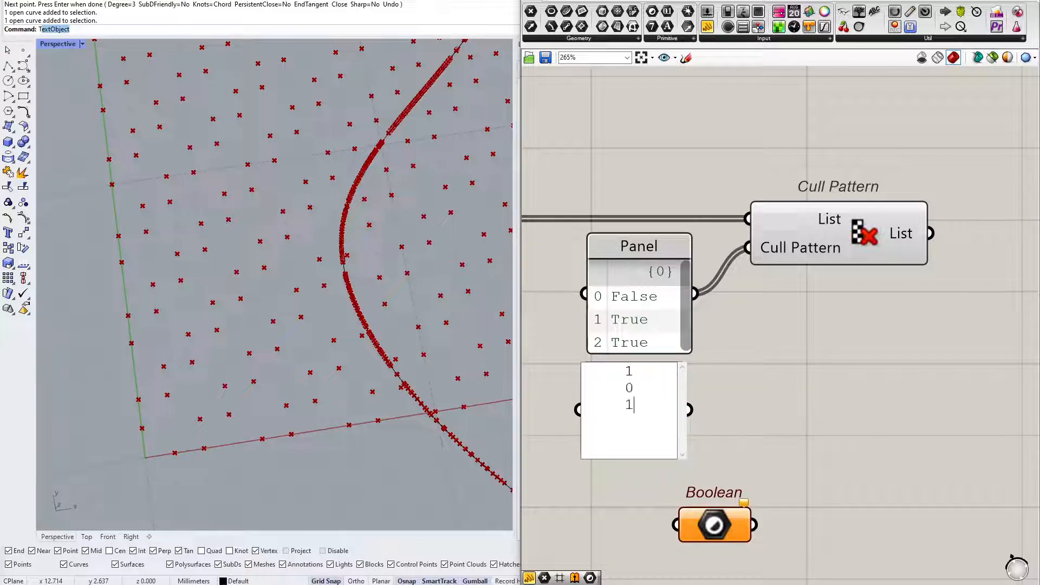
type("0 ")
type("1")
key("Return")
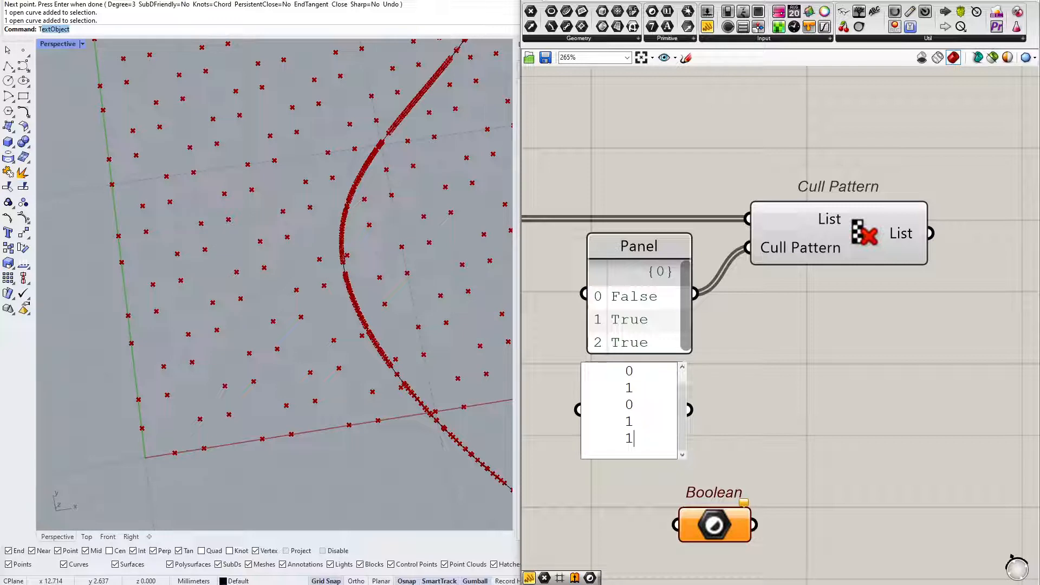
left_click(708, 425)
Enlarge both panels to fit their items and feed the 1/0 panel into the Cull Pattern input instead of the False/True panel.
right_click_drag(706, 448, 662, 332)
left_click_drag(689, 421, 721, 490)
left_click_drag(639, 350, 632, 457)
left_click_drag(658, 357, 717, 140)
left_click_drag(627, 242, 621, 233)
right_click_drag(719, 246, 770, 273)
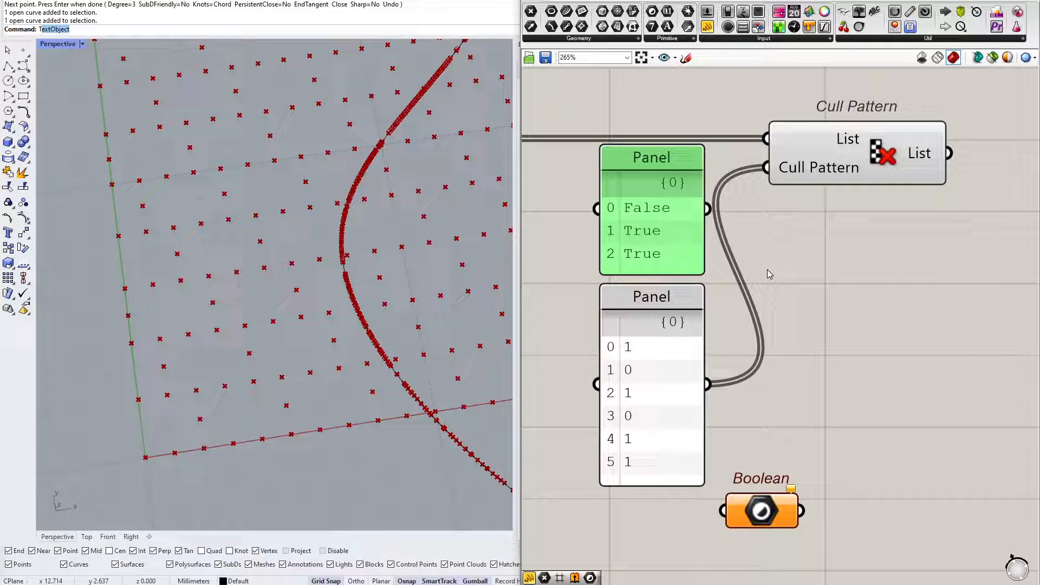
Select both pattern panels together and move them slightly away from the Cull Pattern component.
left_click_drag(761, 244, 629, 401)
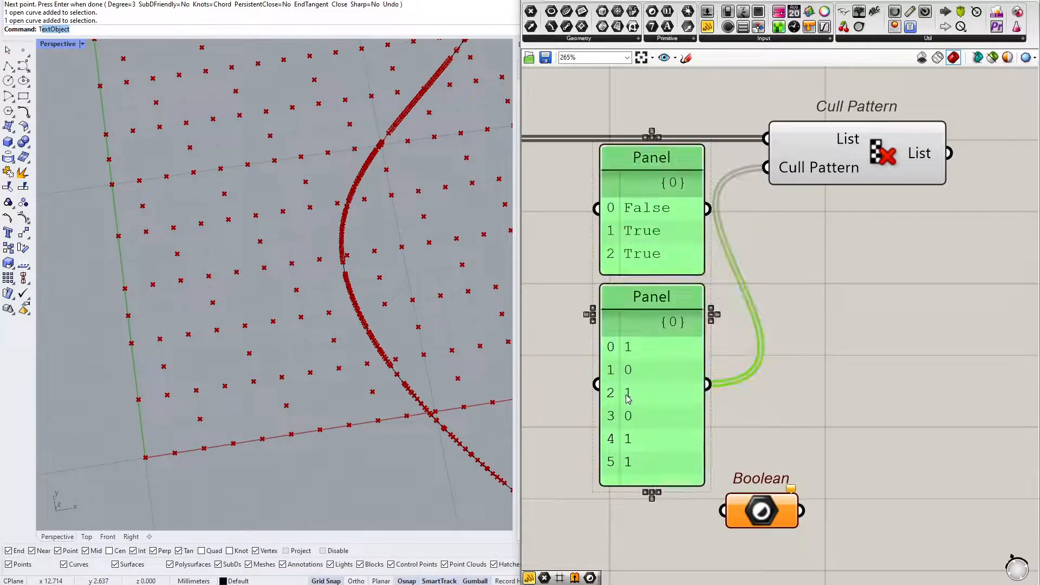
left_click(783, 276)
left_click_drag(784, 275, 634, 445)
left_click(789, 269)
right_click_drag(822, 187, 804, 230)
left_click_drag(804, 226, 814, 226)
left_click_drag(775, 270, 611, 437)
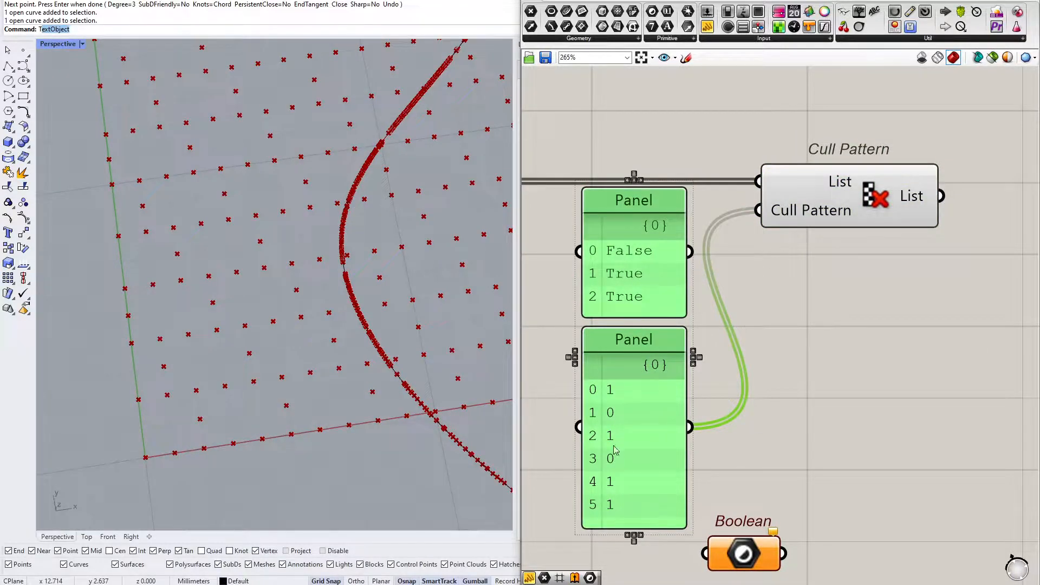
left_click_drag(671, 374, 625, 403)
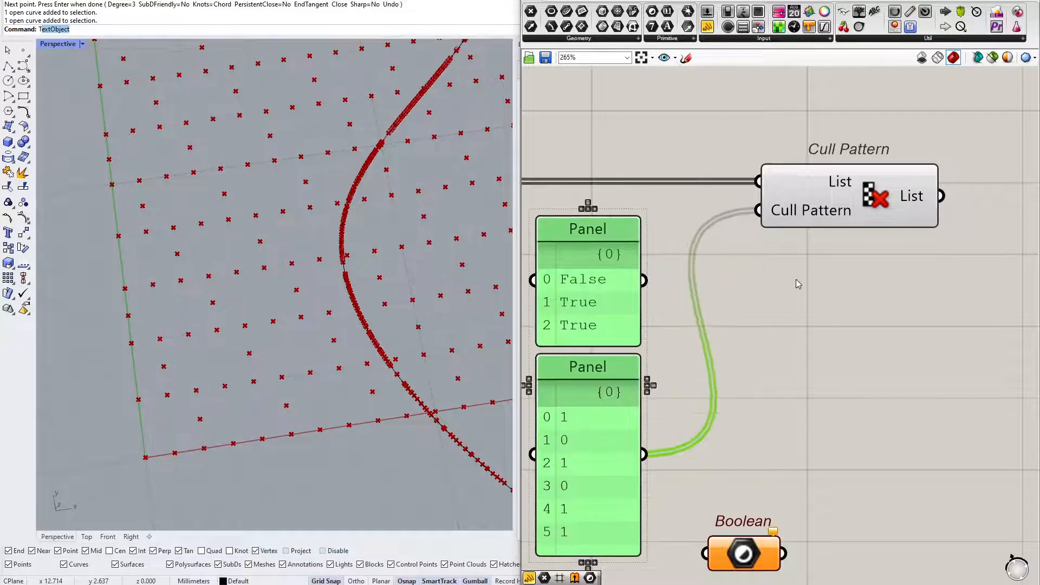
Select both panels and the Boolean parameter and move them below the Cull Pattern component.
scroll(799, 283, "down", 2)
left_click_drag(833, 277, 635, 510)
right_click_drag(551, 415, 759, 395)
mouse_move(713, 276)
right_click_drag(713, 276, 652, 294)
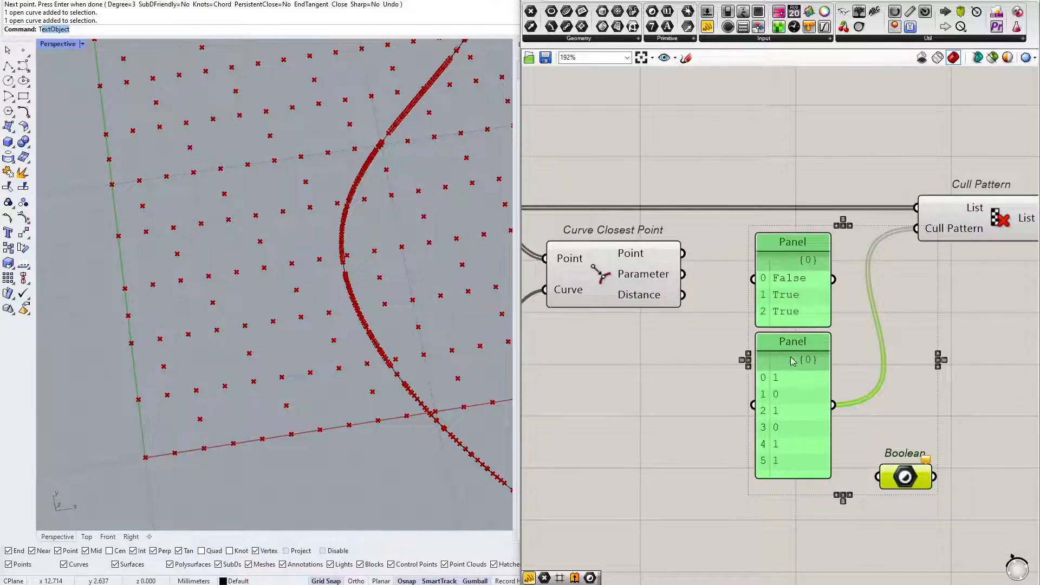
mouse_move(908, 491)
left_mouse_down()
mouse_move(907, 482)
mouse_move(920, 502)
left_mouse_up()
right_click_drag(920, 502, 872, 437)
left_click_drag(779, 353, 831, 402)
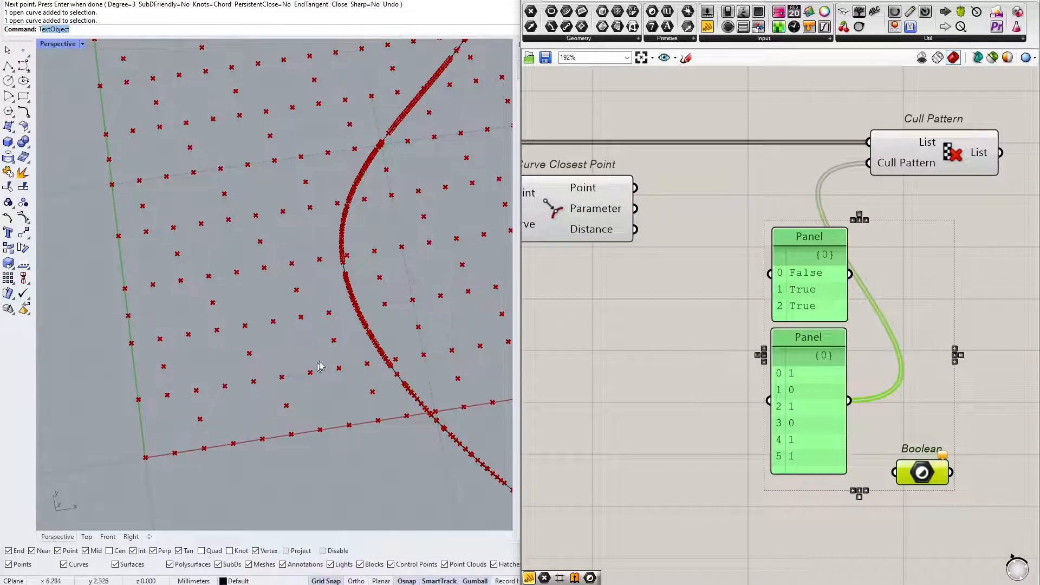
Check the values in the Distance output of Curve Closest Point.
right_click_drag(637, 233, 695, 273)
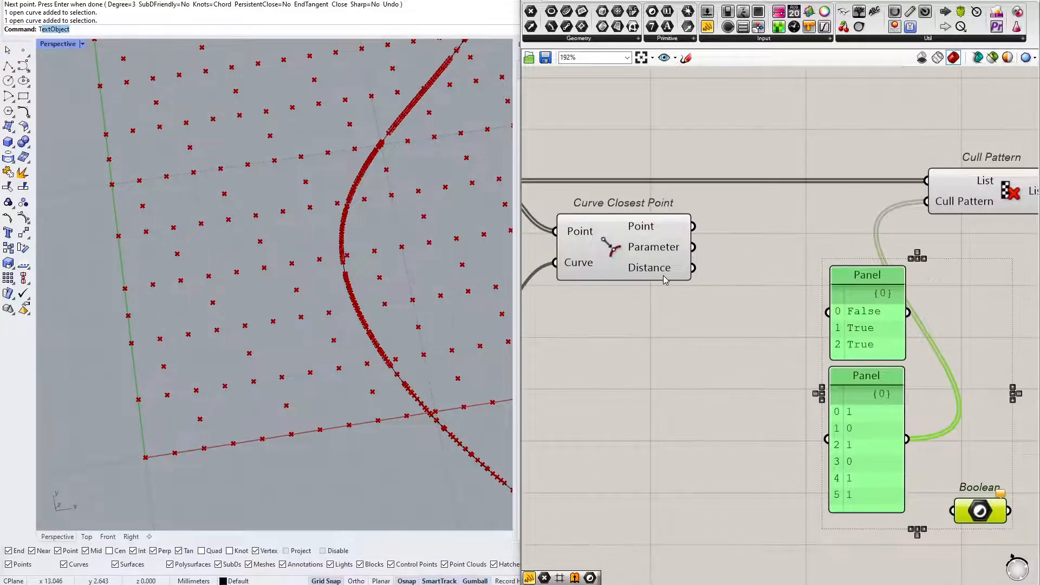
mouse_move(666, 280)
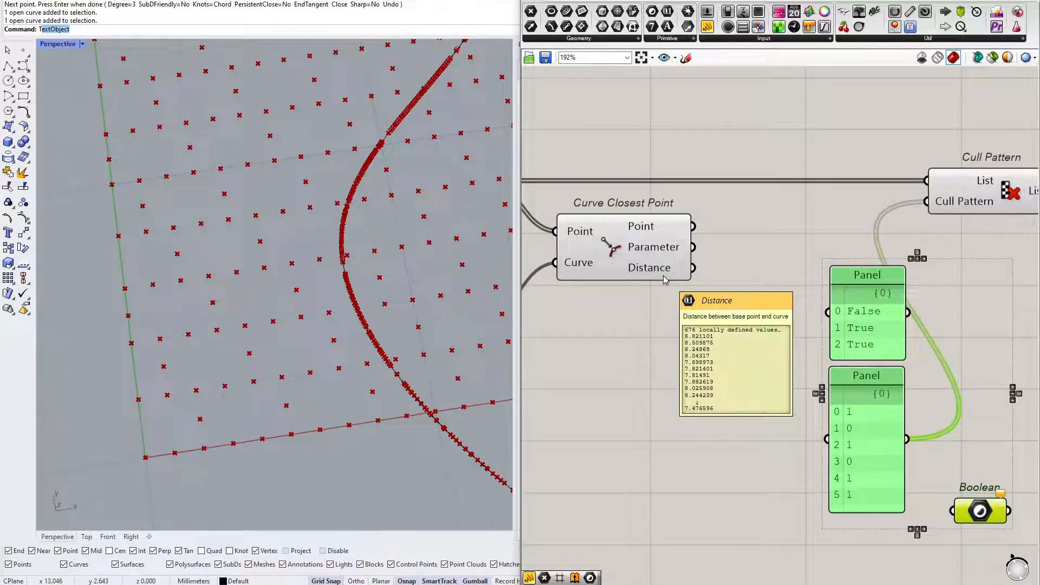
right_click_drag(664, 278, 653, 255)
Move the panels and the Boolean parameter further away to free space beside Curve Closest Point.
right_click_drag(704, 349, 615, 281)
left_click_drag(925, 202, 764, 480)
left_click_drag(758, 355, 903, 365)
Add a Number parameter below Curve Closest Point and a panel above it labelled "Treshold distance".
right_click_drag(571, 304, 777, 349)
left_click(667, 12)
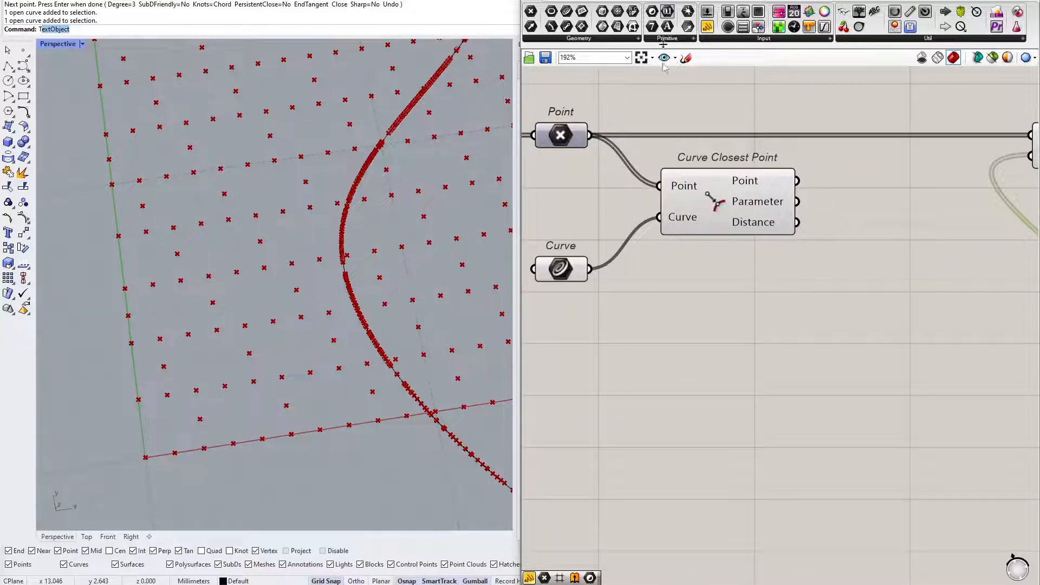
left_click(687, 442)
double_click(681, 399)
type("//Treshold")
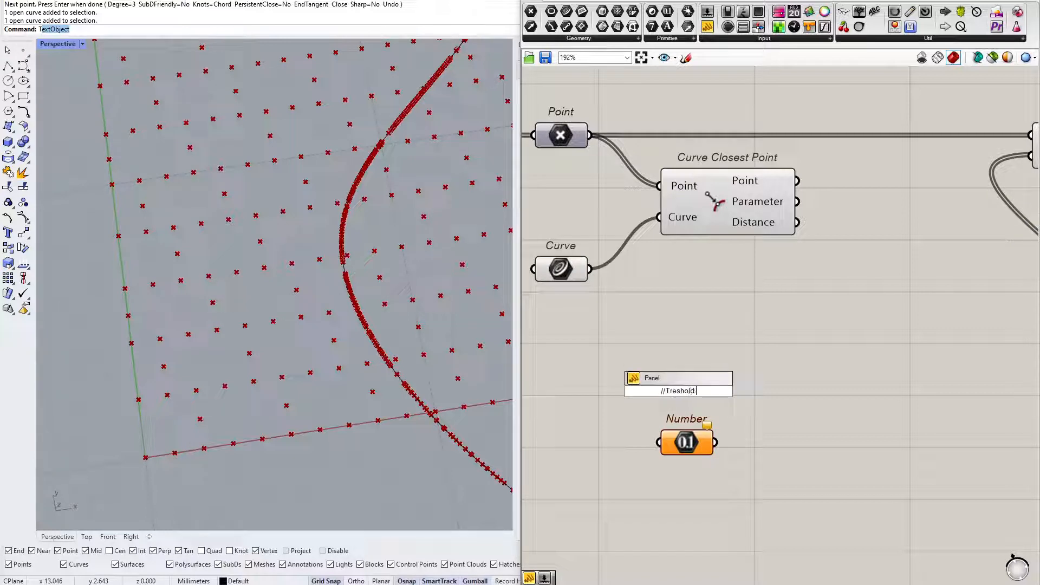
type(" distance")
key("Return")
Create a number slider with the range 0.1<1 and connect it to the Number parameter.
double_click(601, 450)
right_click_drag(555, 493, 618, 486)
double_click(626, 445)
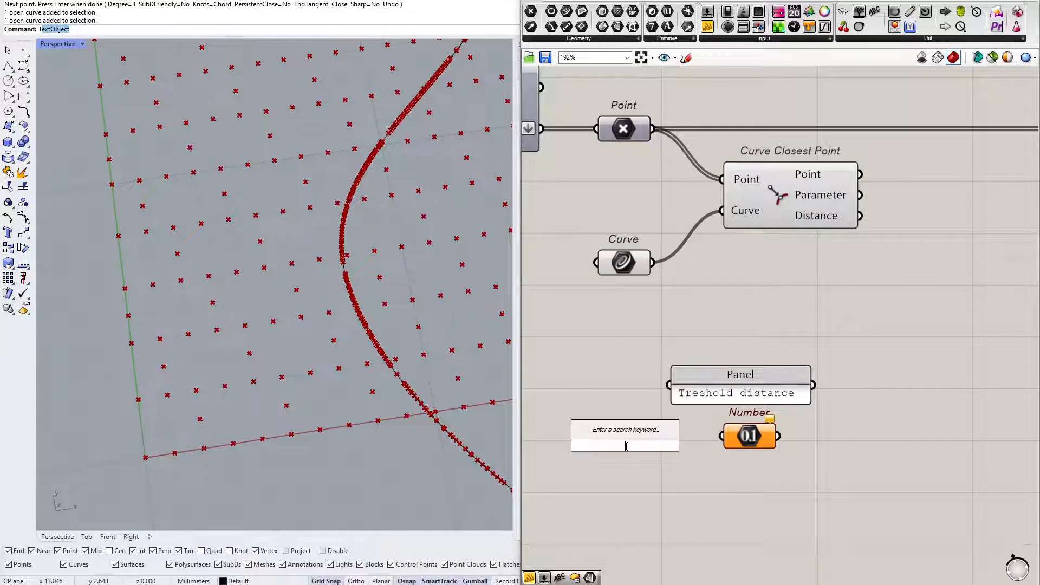
type("0.1<1")
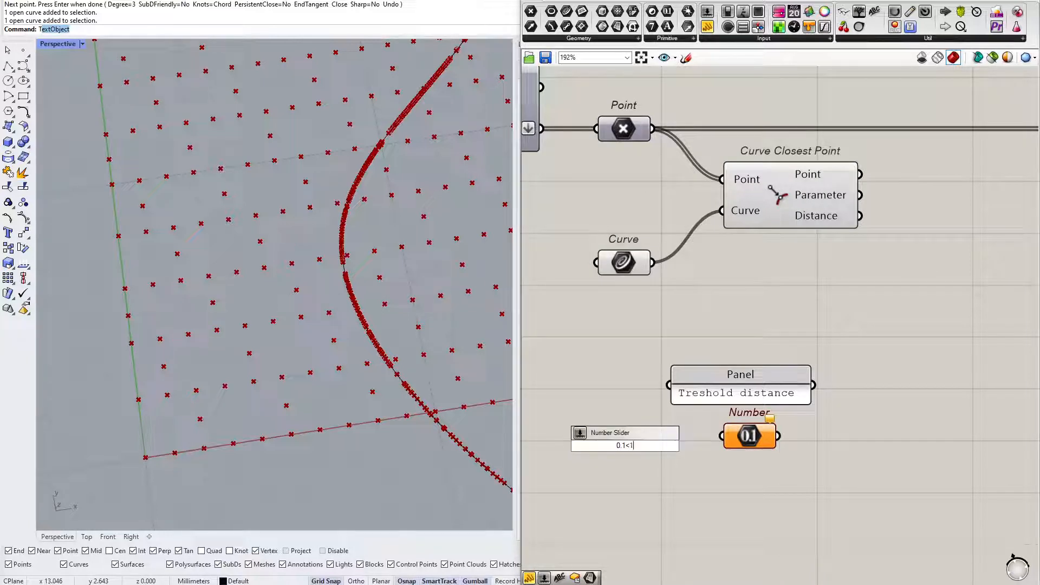
key("Return")
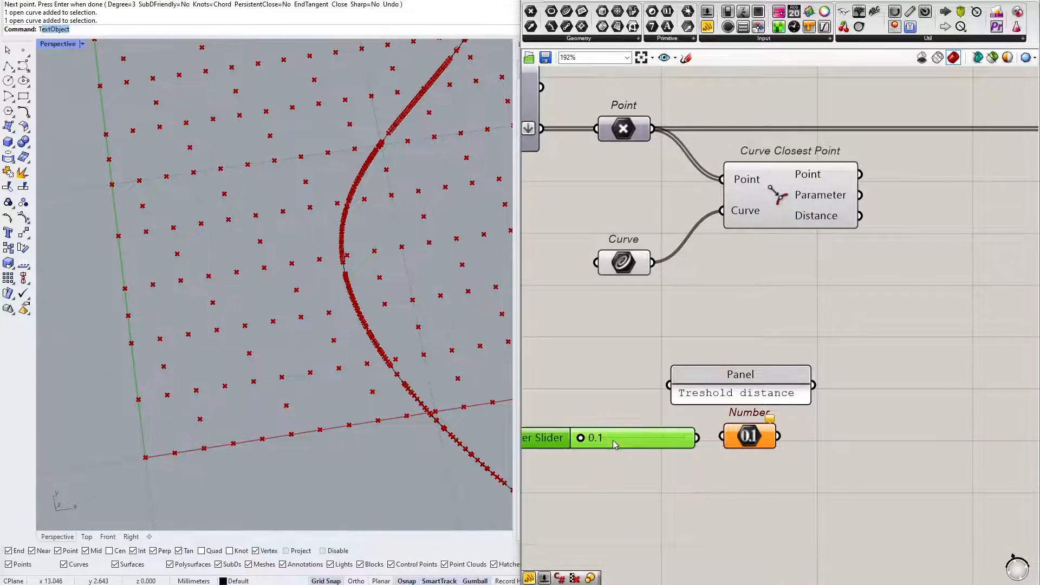
left_click_drag(698, 438, 722, 437)
Move the threshold slider, Number parameter and label panel together closer to Curve Closest Point.
right_click_drag(936, 367, 779, 381)
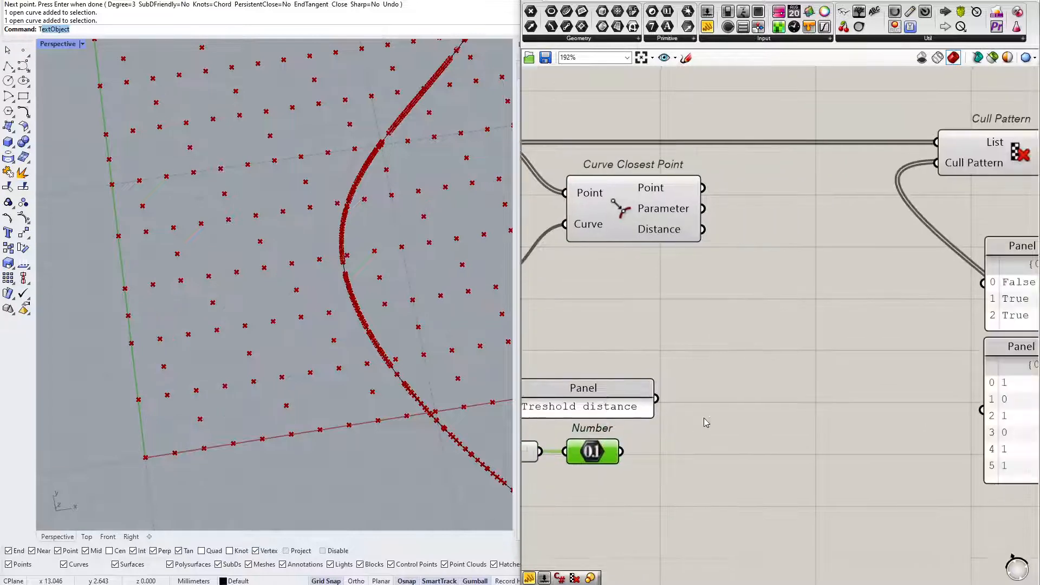
scroll(732, 381, "down", 1)
left_click_drag(726, 368, 504, 479)
left_click_drag(625, 437, 650, 408)
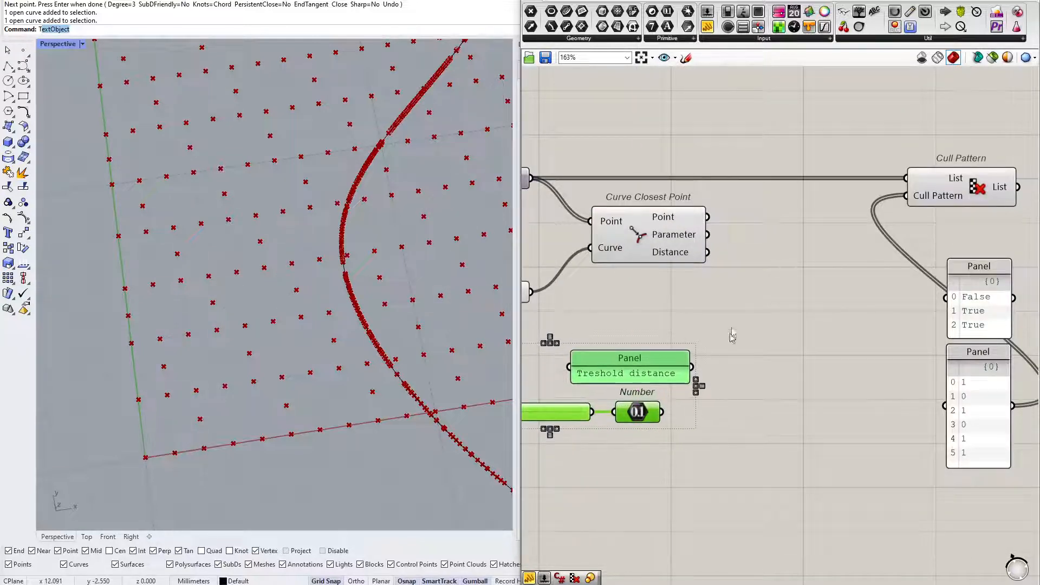
mouse_move(683, 256)
left_click(822, 340)
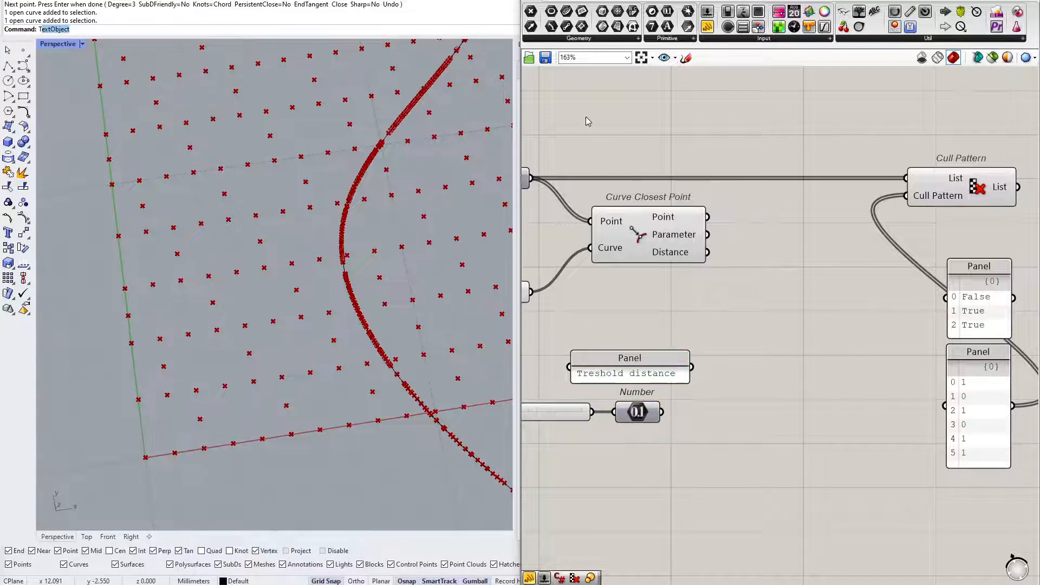
Add a Smaller Than component between Curve Closest Point and Cull Pattern.
left_click(547, 1)
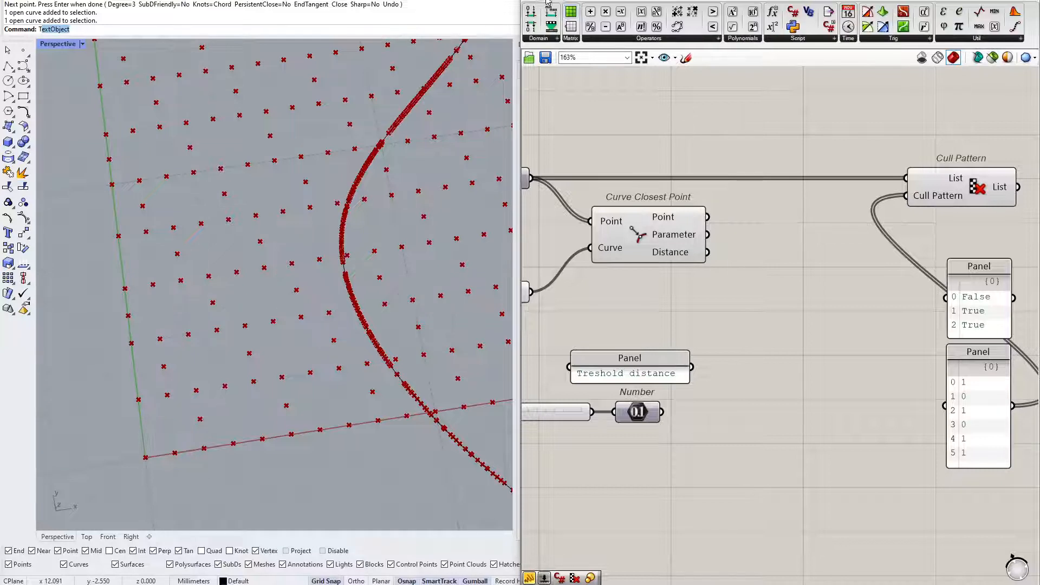
left_click(685, 39)
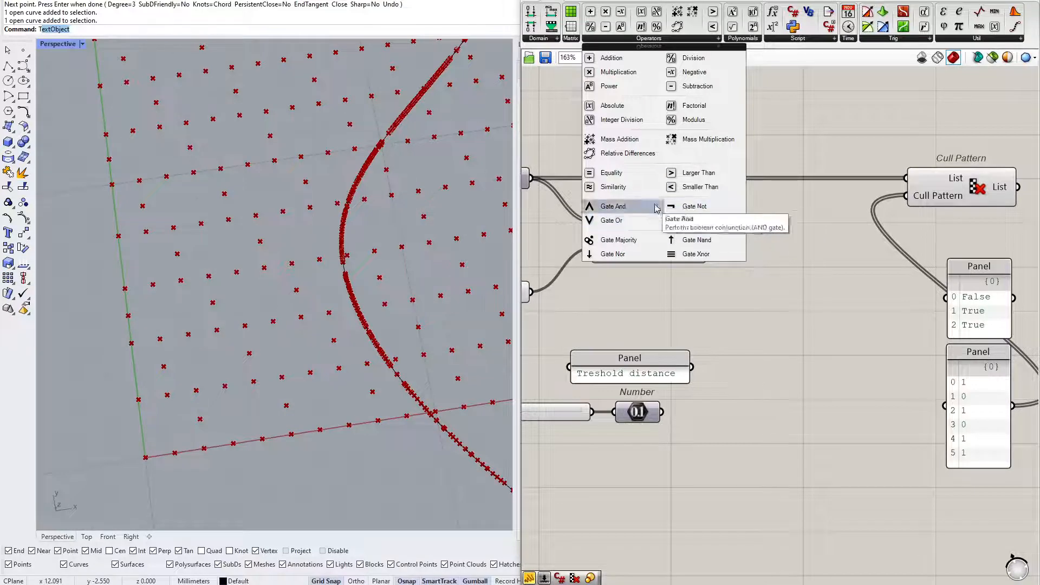
left_click(700, 187)
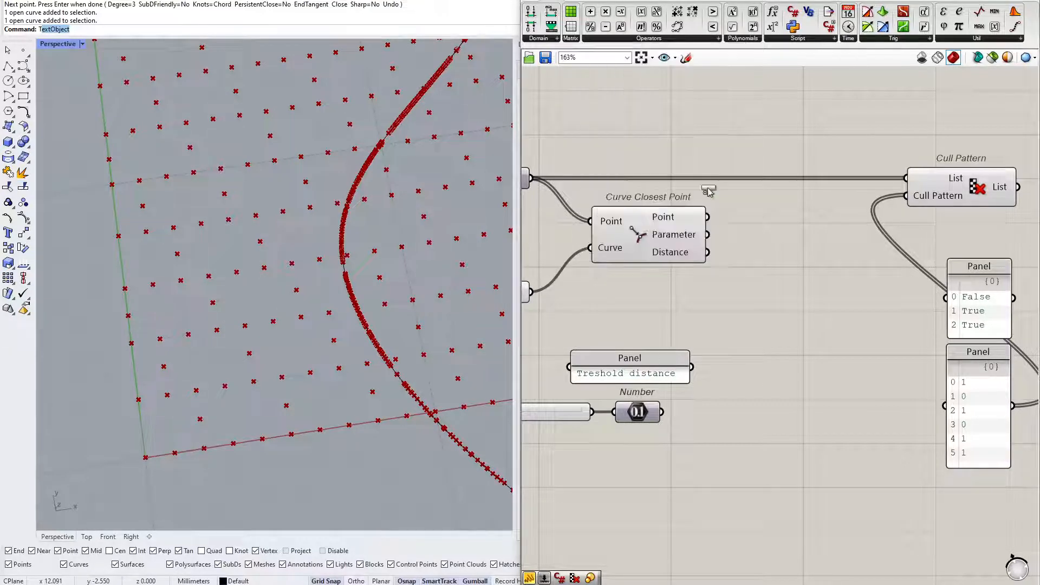
left_click(813, 309)
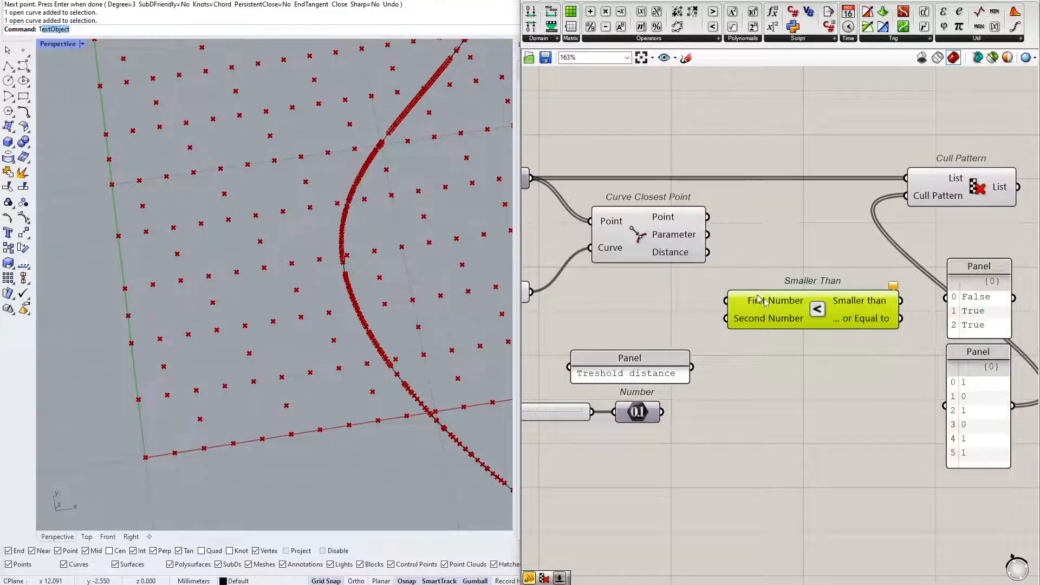
Connect the Curve Closest Point Distance to Smaller Than's First Number and the threshold Number parameter to its Second Number.
left_click_drag(708, 252, 728, 300)
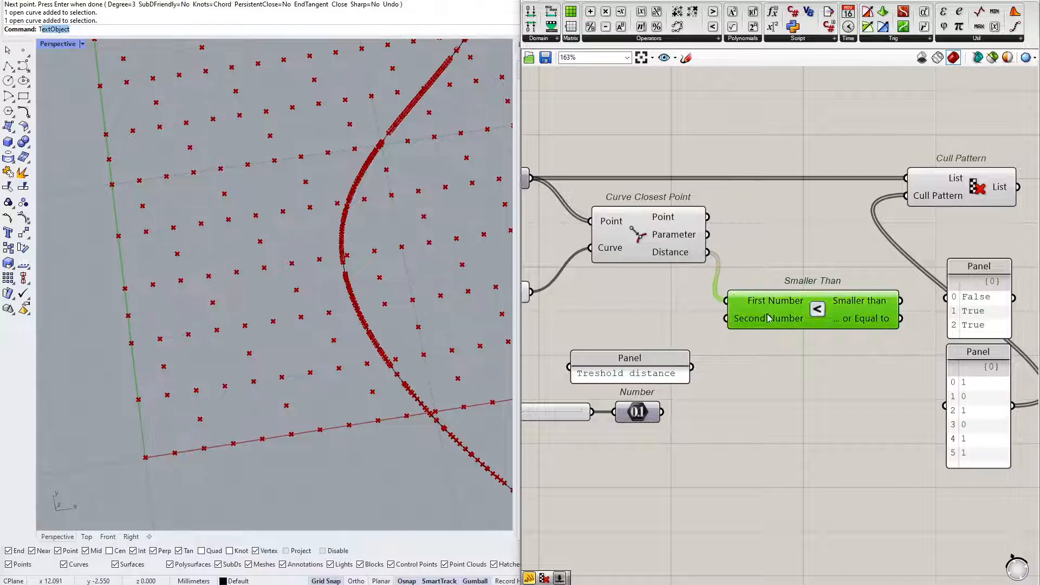
left_click_drag(808, 310, 826, 320)
left_click_drag(743, 328, 662, 412)
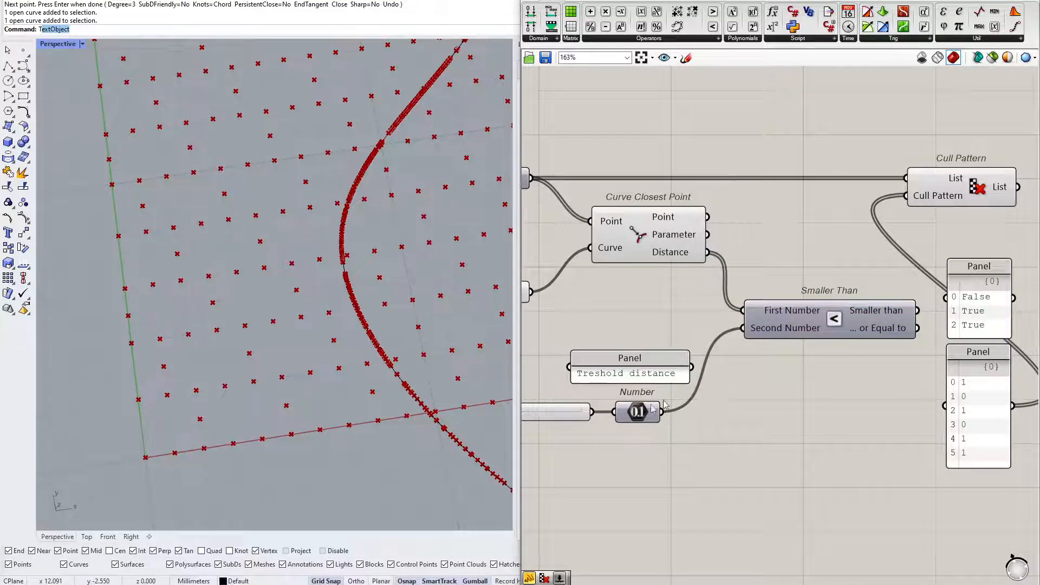
Move the two pattern panels together out of the way, to the far side of Cull Pattern.
right_click_drag(640, 408, 687, 390)
right_click_drag(778, 380, 525, 390)
left_click_drag(872, 260, 753, 415)
left_click_drag(795, 360, 916, 274)
scroll(548, 8, "up", 1)
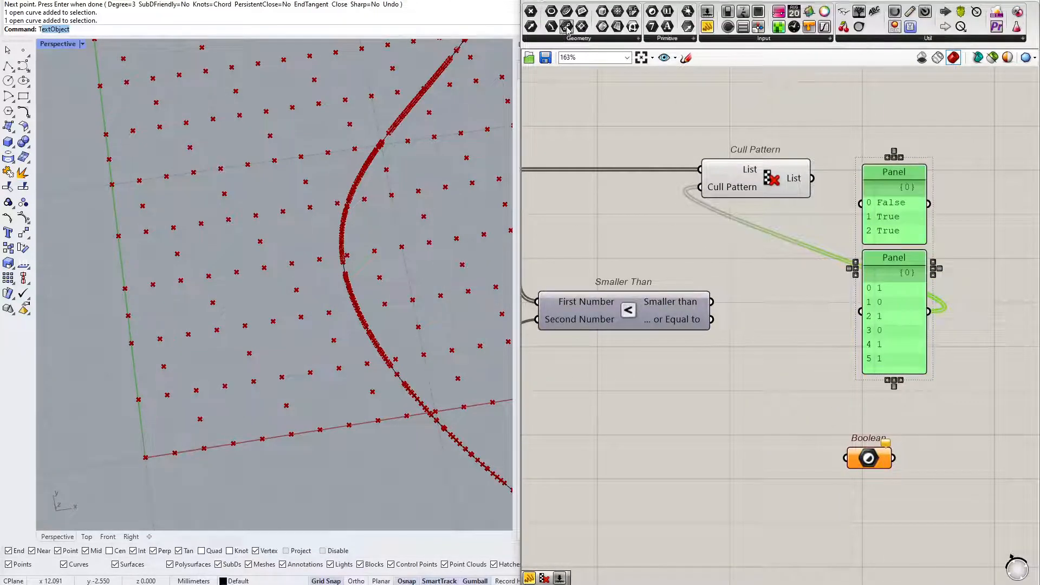
left_click(788, 326)
right_click_drag(560, 319, 686, 314)
left_click_drag(753, 293, 751, 293)
right_click_drag(733, 278, 725, 278)
left_click_drag(766, 315, 760, 310)
right_click_drag(813, 326, 776, 293)
left_click_drag(789, 324, 789, 504)
left_click_drag(869, 262, 865, 310)
left_click(789, 342)
key("Delete")
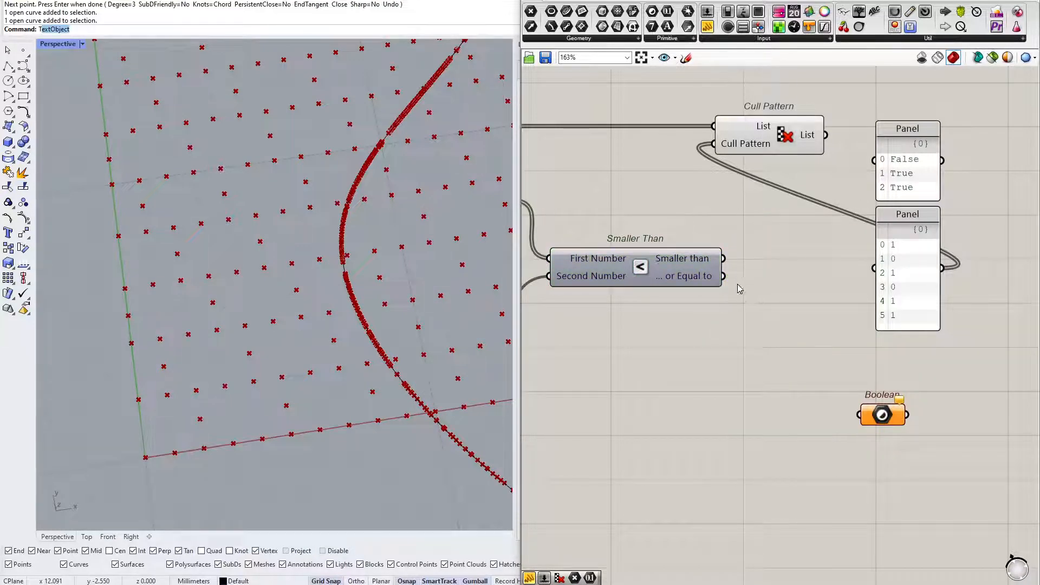
Connect Smaller Than's "... or Equal to" output to the Cull Pattern input and shift the Cull Pattern component slightly.
scroll(739, 285, "down", 1)
right_click_drag(739, 285, 847, 329)
left_click_drag(835, 323, 842, 208)
right_click_drag(842, 207, 765, 267)
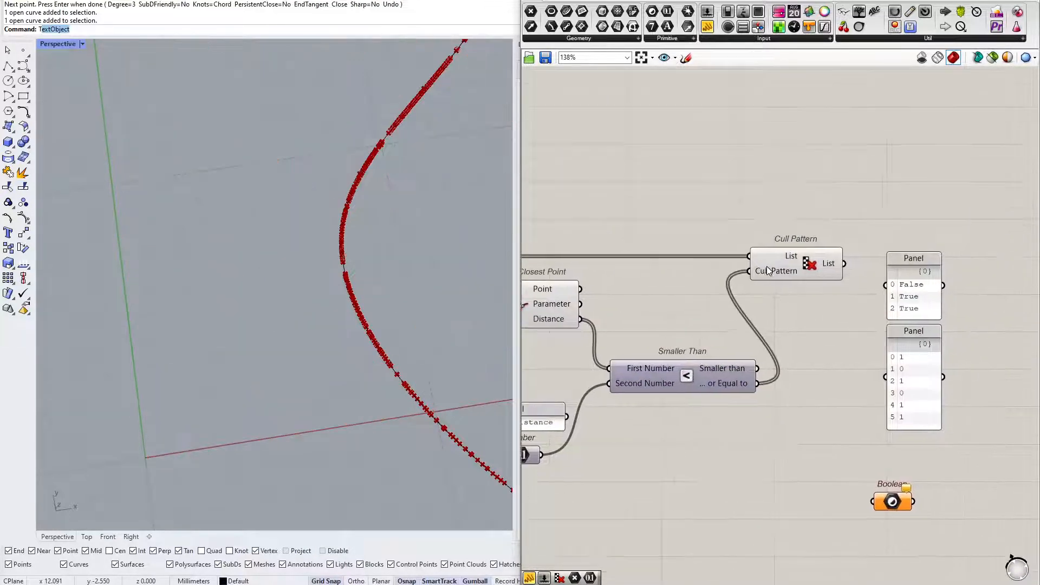
left_click_drag(766, 271, 798, 271)
Set the threshold distance slider to 1.8.
right_click_drag(179, 369, 299, 244)
left_click_drag(352, 180, 266, 261)
right_click_drag(677, 372, 786, 316)
left_click_drag(744, 330, 744, 313)
scroll(553, 405, "up", 2)
right_click_drag(553, 405, 644, 406)
left_click_drag(620, 397, 612, 397)
right_click_drag(612, 399, 640, 398)
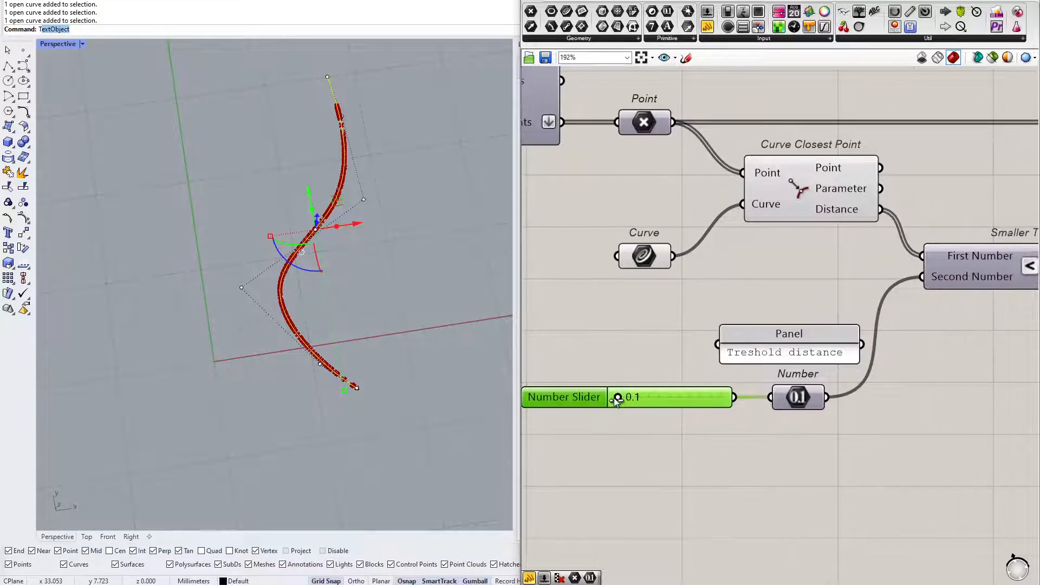
left_click_drag(616, 400, 635, 400)
Hide the original attractor curve and its control points in Rhino.
left_click(242, 288)
middle_click(298, 228)
left_click(304, 236)
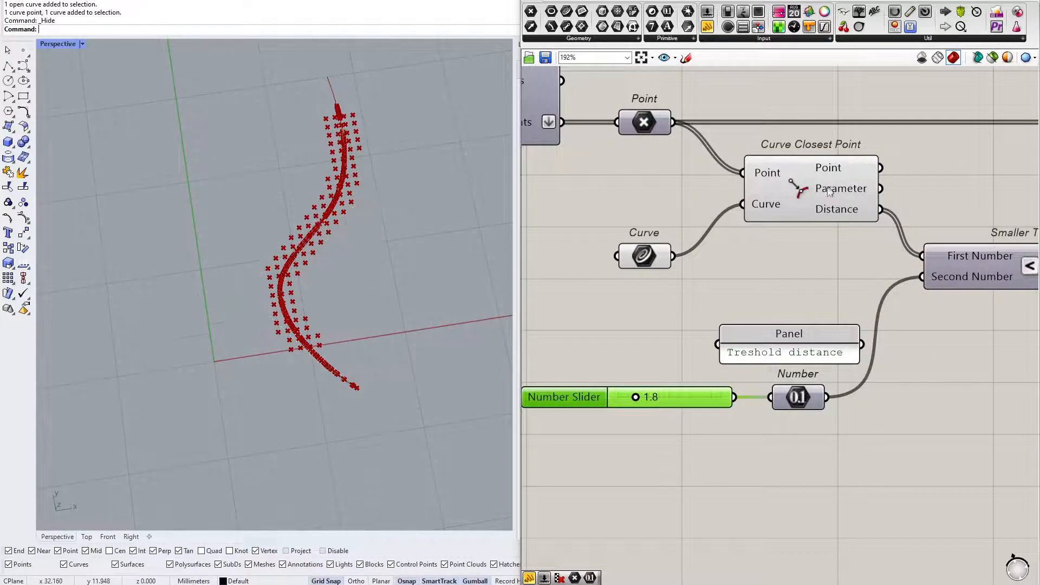
Turn off the preview of the Curve Closest Point component.
left_click(795, 193)
right_click(796, 193)
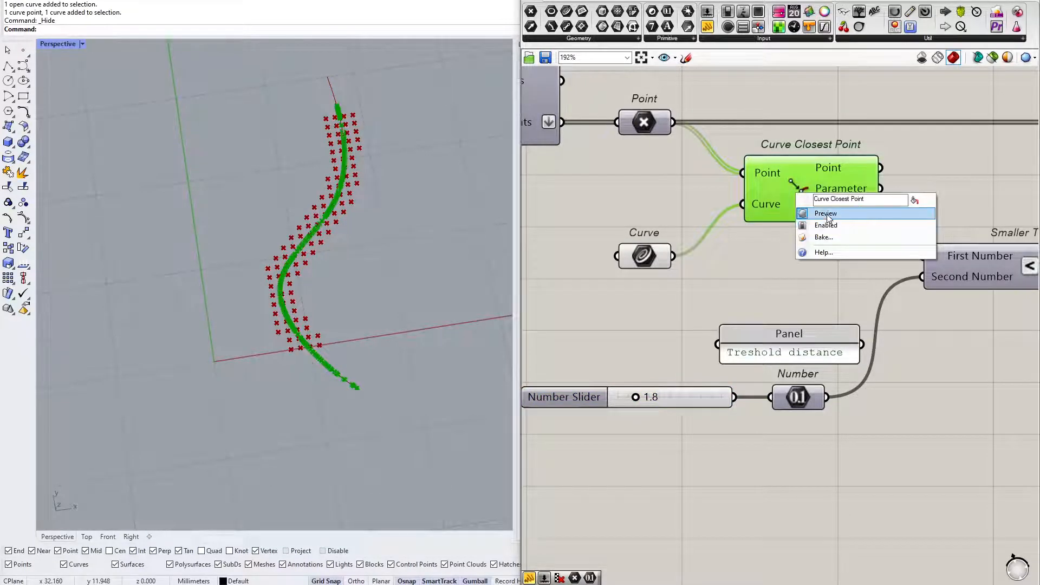
left_click(818, 212)
Highlight the Cull Pattern points and set the threshold distance slider to 2.6.
right_click_drag(864, 294, 598, 355)
scroll(597, 355, "down", 2)
left_click(817, 248)
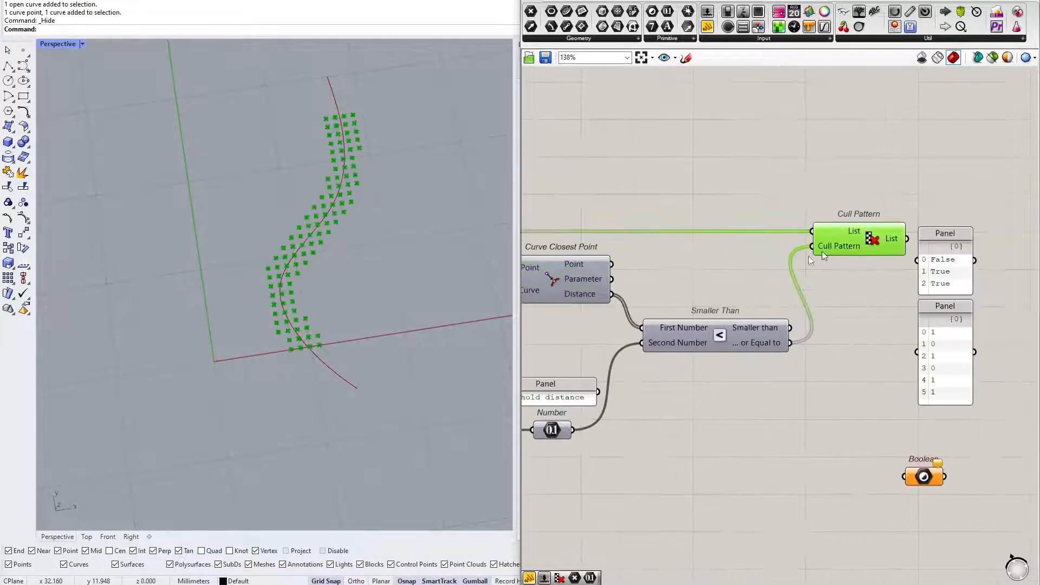
right_click_drag(808, 256, 1003, 241)
mouse_move(627, 416)
left_mouse_down()
mouse_move(670, 421)
mouse_move(634, 416)
left_mouse_up()
left_click(663, 446)
scroll(801, 379, "down", 2)
scroll(1000, 246, "up", 2)
Space the two pattern panels, the Boolean parameter and the Cull Pattern component further apart.
right_click_drag(1024, 237, 876, 232)
left_click(808, 258)
right_click_drag(808, 257, 708, 274)
mouse_move(809, 346)
left_mouse_down()
mouse_move(822, 344)
mouse_move(817, 335)
left_mouse_up()
left_click_drag(864, 281, 768, 428)
right_click_drag(830, 390, 804, 337)
left_click_drag(763, 343, 807, 372)
left_click_drag(752, 469, 818, 458)
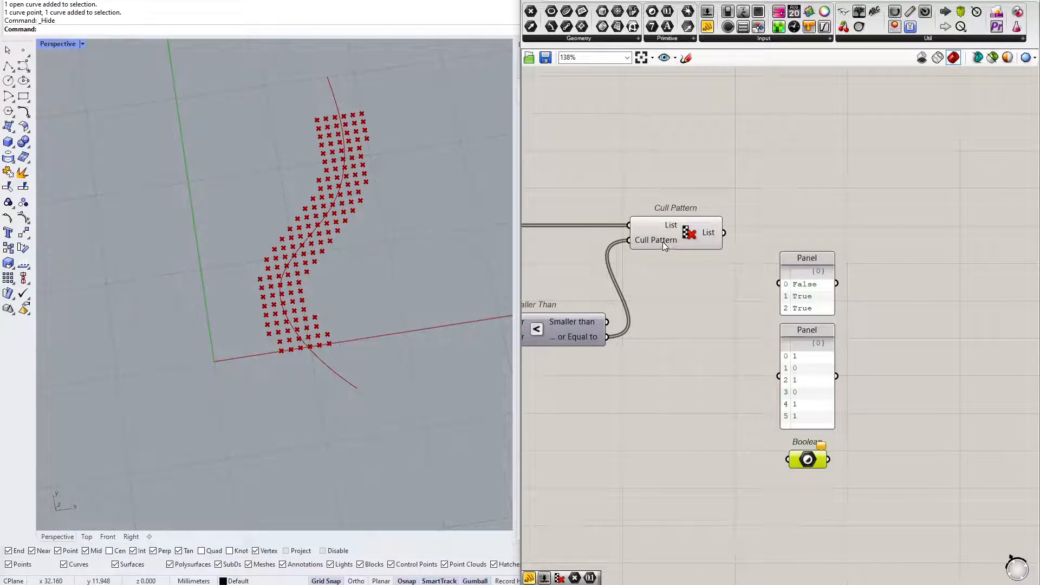
left_click_drag(663, 243, 686, 244)
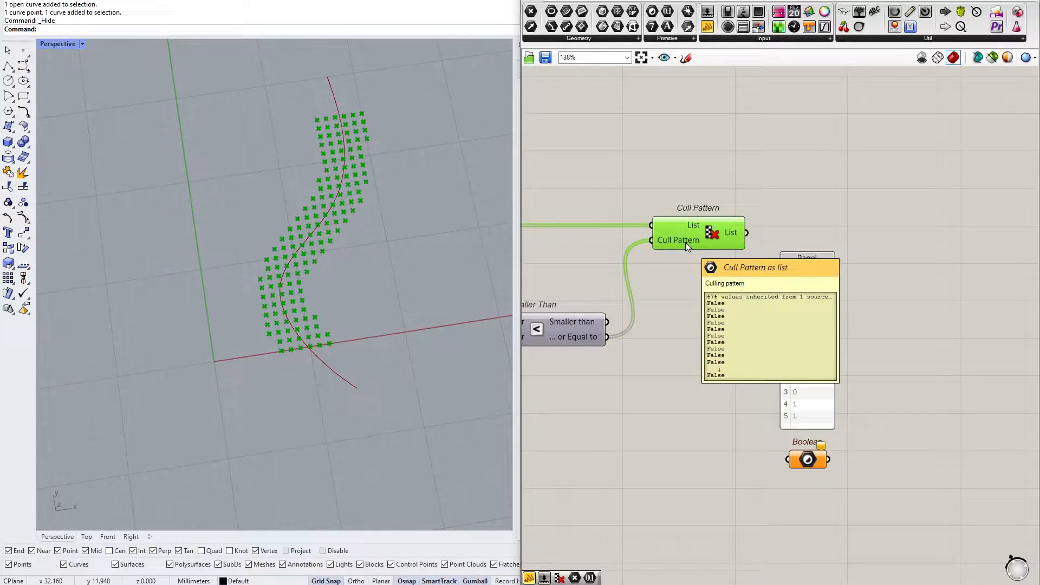
left_click(677, 269)
Examine how the Curve Closest Point distances and the threshold number feed the Smaller Than comparison.
right_click_drag(612, 306, 896, 295)
scroll(896, 296, "down", 2)
left_click_drag(874, 438, 678, 304)
scroll(729, 317, "up", 1)
left_click(729, 317)
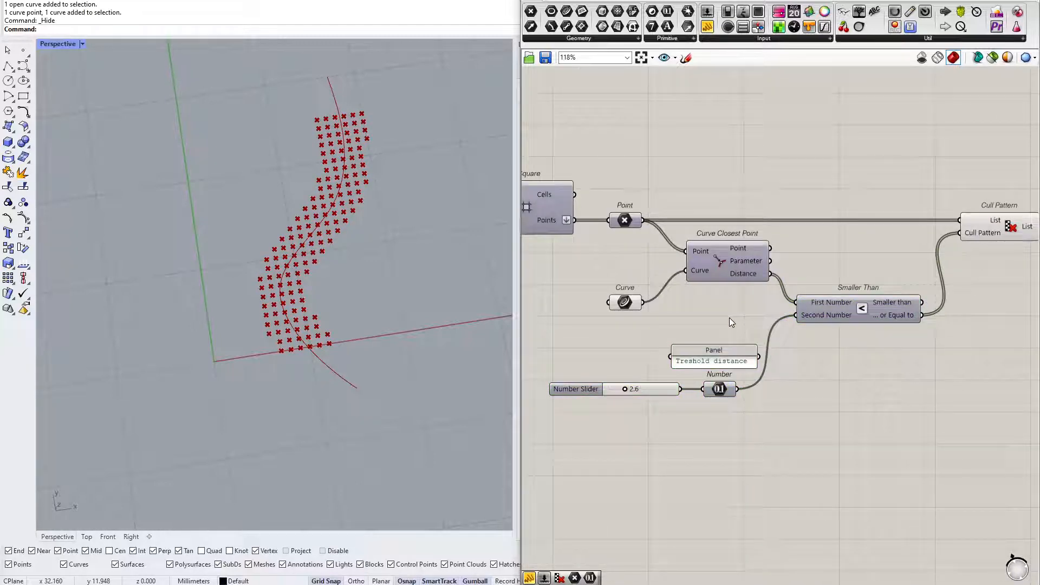
left_click(734, 273)
left_click(852, 305)
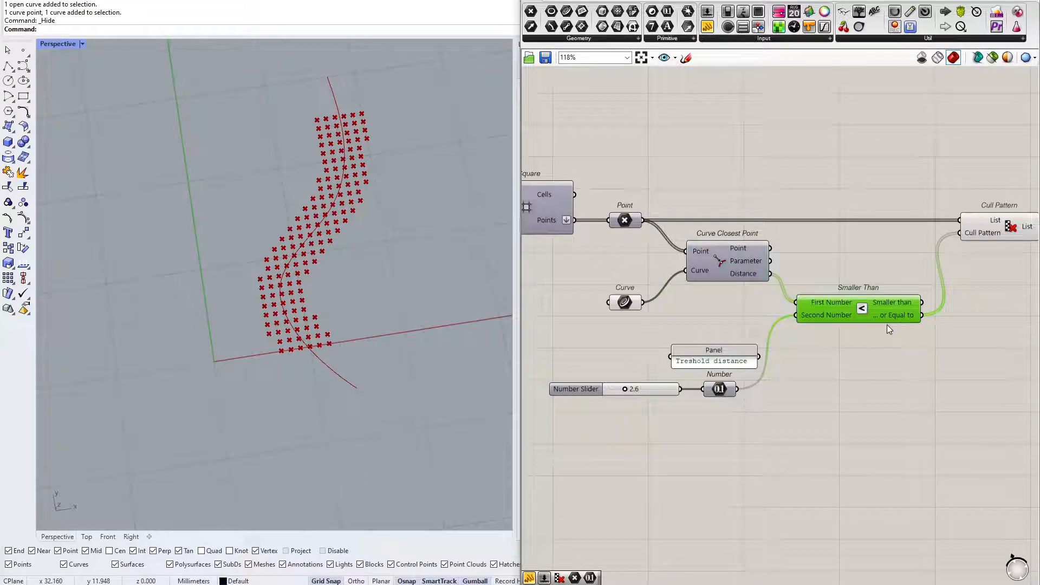
left_click_drag(886, 339, 867, 367)
left_click_drag(826, 262, 925, 347)
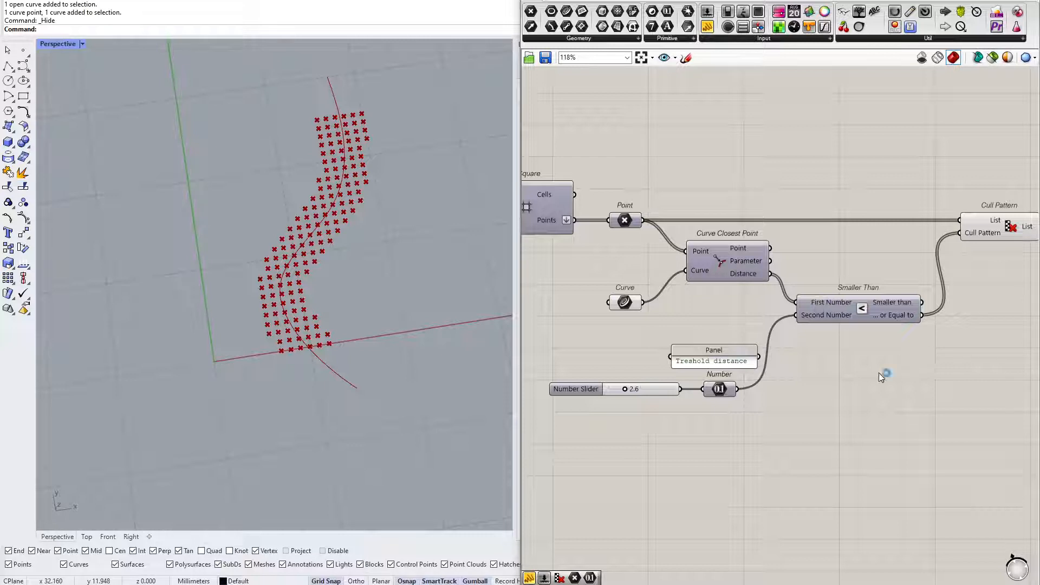
Examine the points kept by Cull Pattern and the component chain that drives it.
right_click_drag(879, 366, 738, 404)
left_click(877, 261)
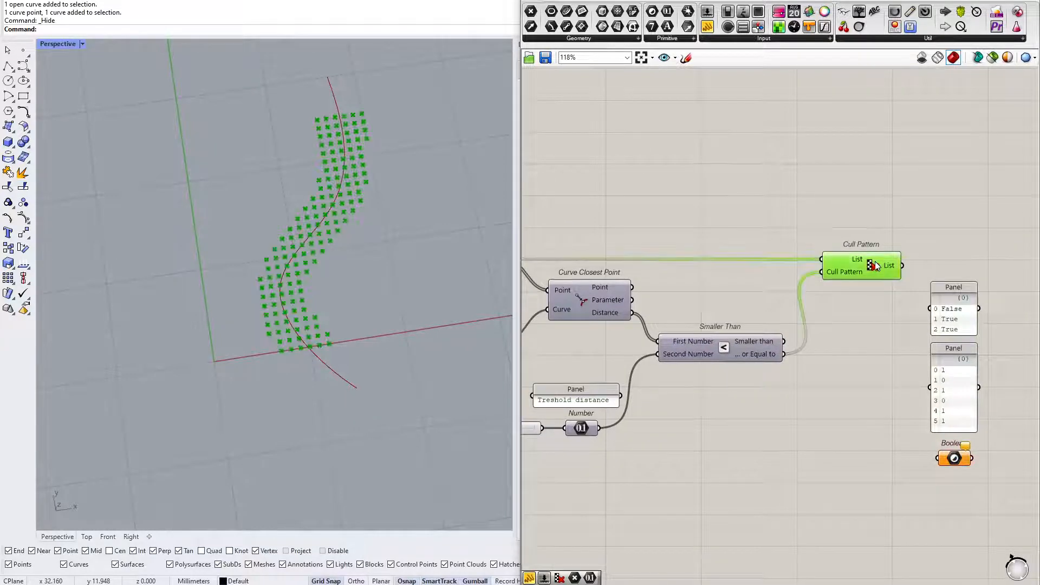
scroll(877, 262, "up", 3)
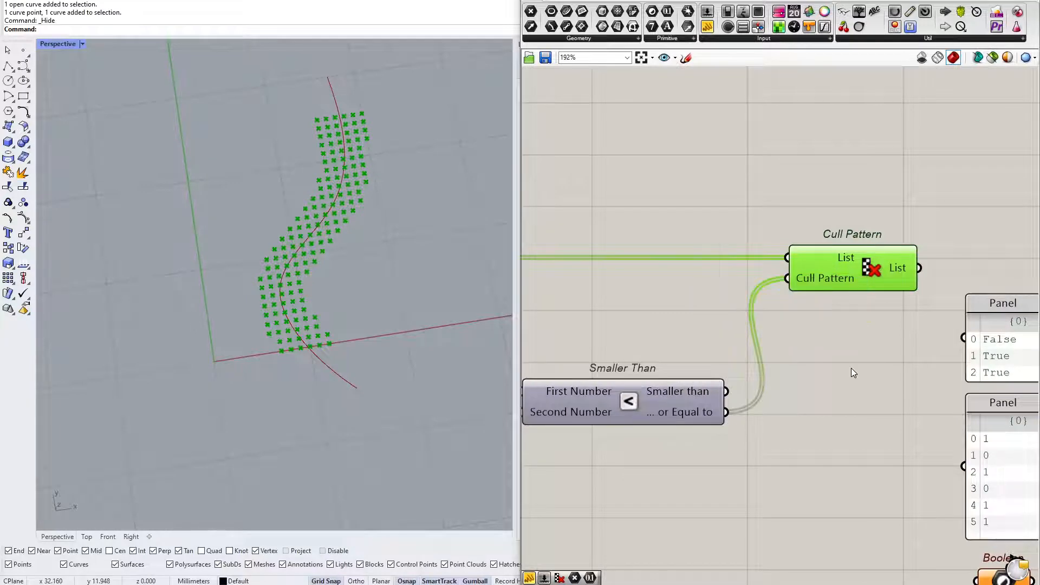
left_click(821, 381)
scroll(817, 374, "down", 5)
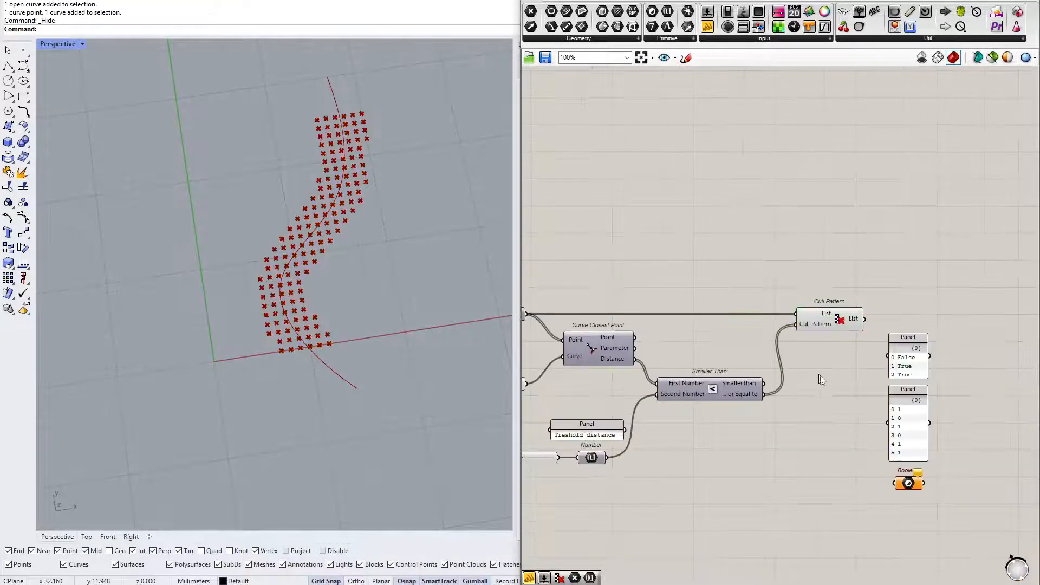
left_click_drag(573, 277, 997, 460)
left_click_drag(682, 290, 685, 390)
left_click(671, 315)
scroll(671, 314, "up", 4)
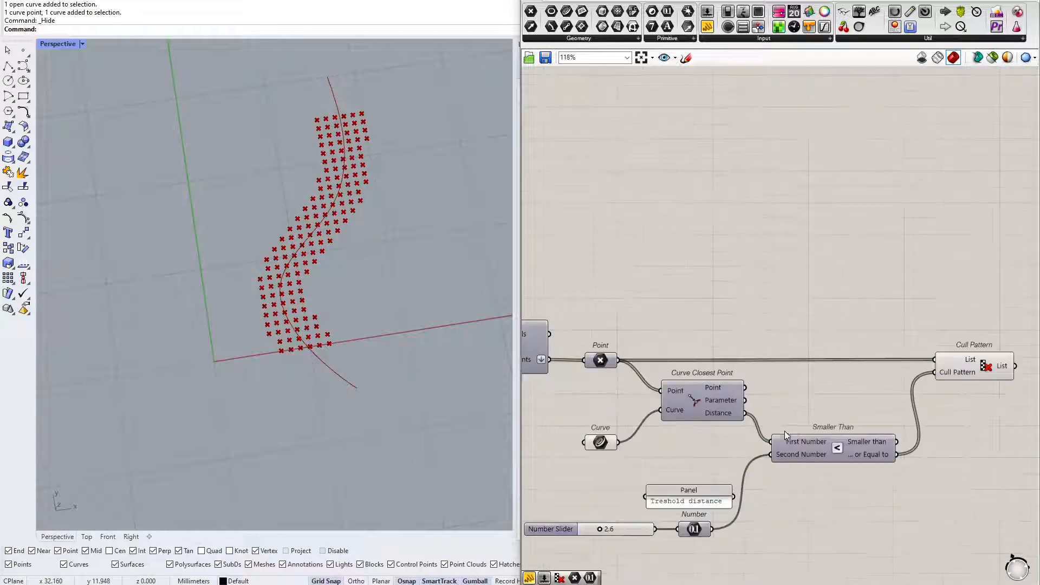
Move the pattern panels and Boolean parameter lower, and shift Cull Pattern further away from Smaller Than.
left_click_drag(873, 323, 750, 545)
left_click_drag(789, 413, 838, 472)
left_click_drag(701, 314, 746, 314)
scroll(397, 301, "up", 2)
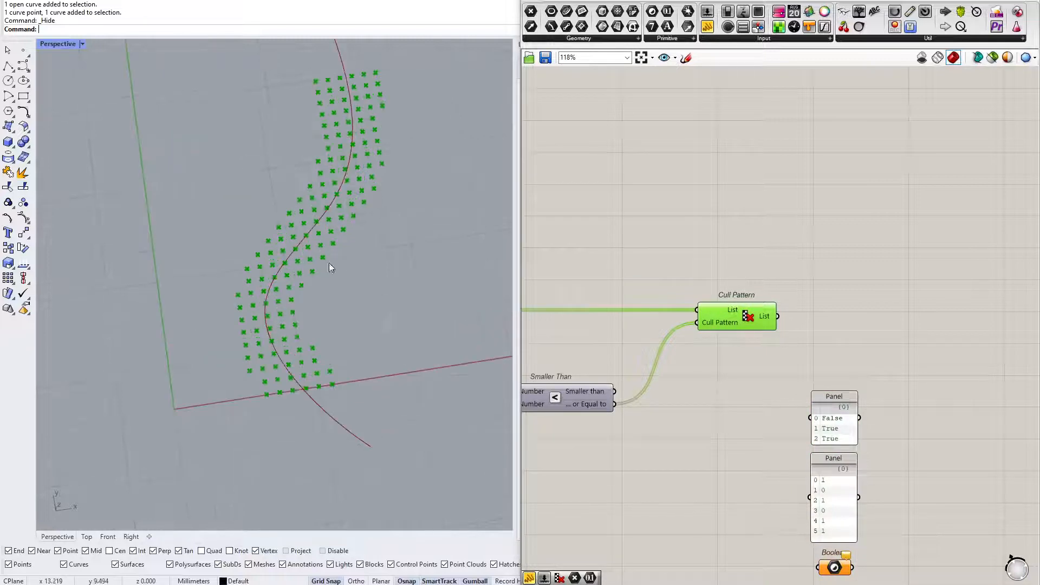
Examine the remaining grid points around the curve against the components that filter them.
left_click(770, 239)
scroll(434, 367, "down", 5)
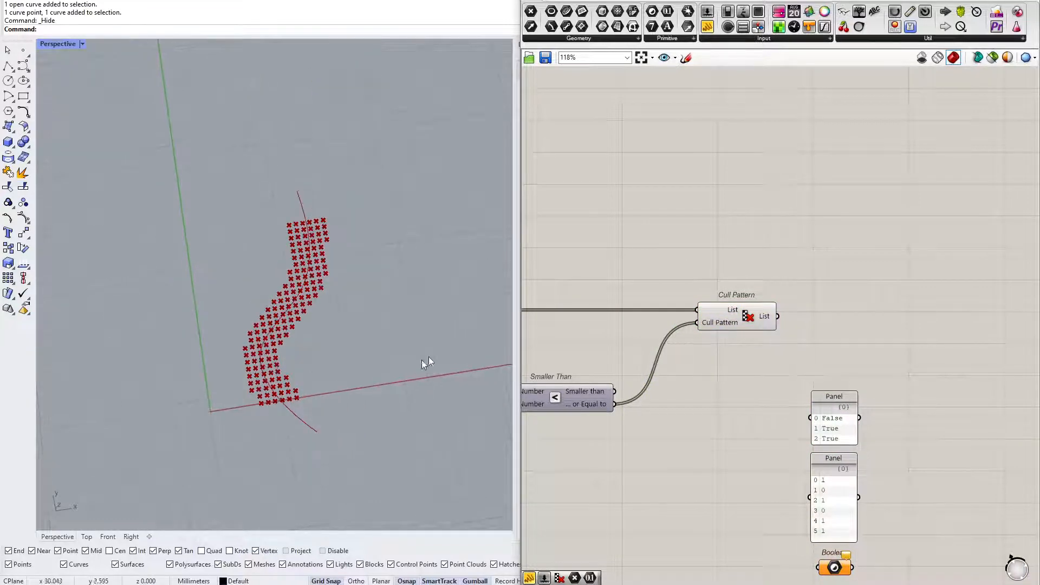
scroll(654, 284, "up", 2)
right_click_drag(654, 283, 748, 279)
right_click_drag(254, 381, 266, 359)
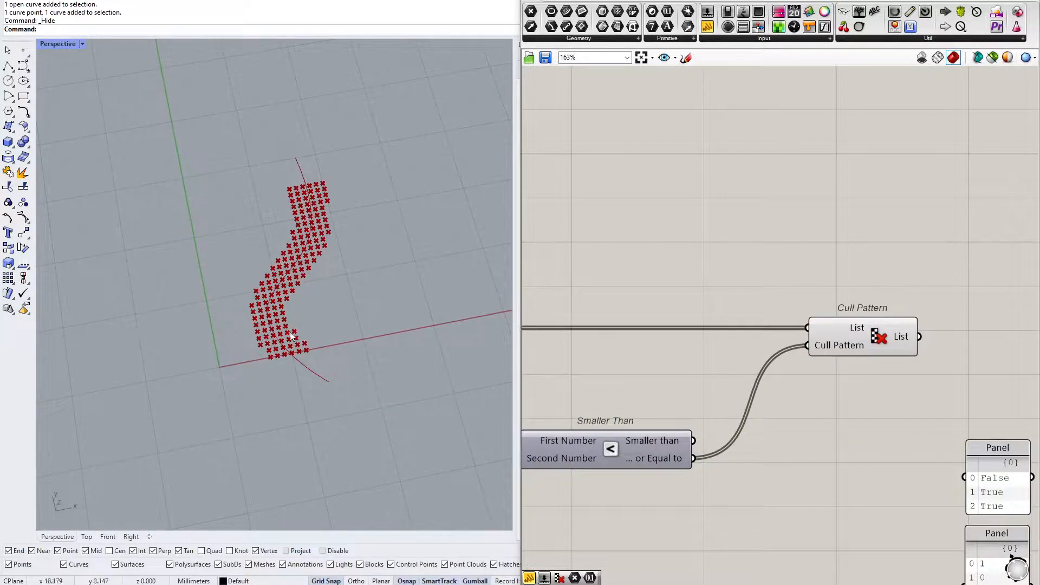
scroll(314, 303, "up", 2)
right_click_drag(682, 327, 900, 267)
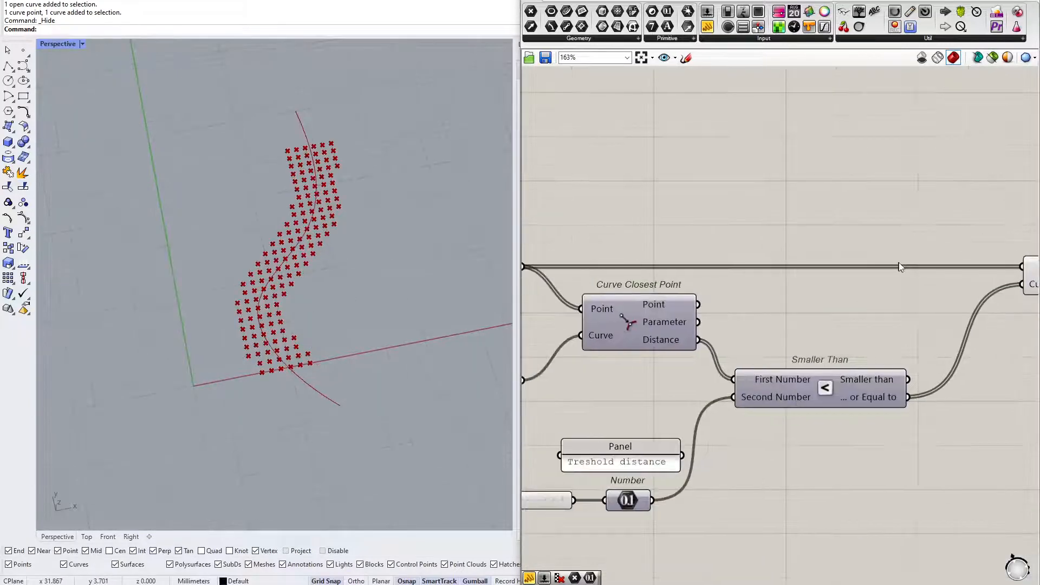
scroll(873, 266, "down", 2)
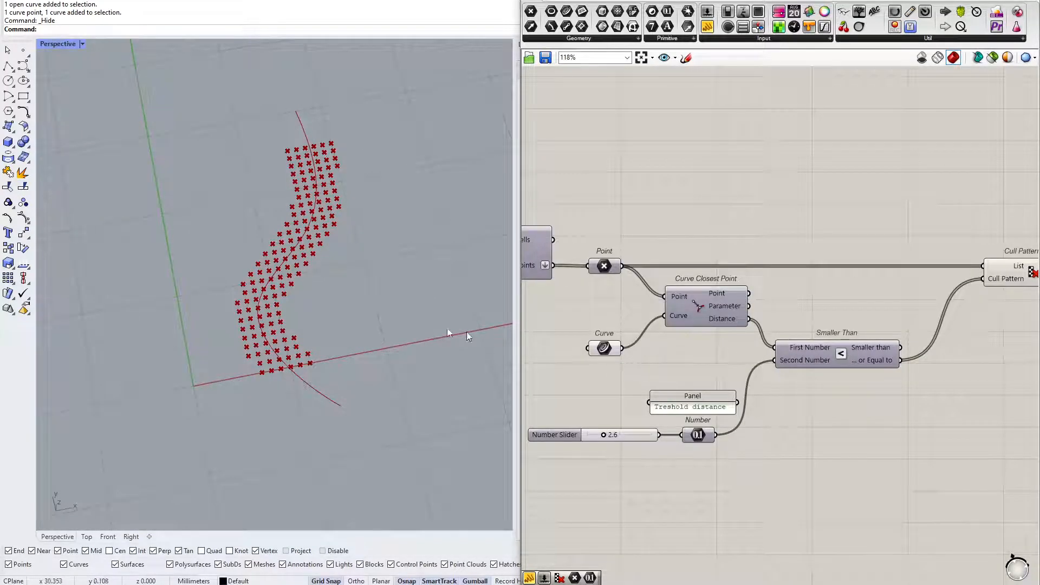
scroll(291, 261, "up", 2)
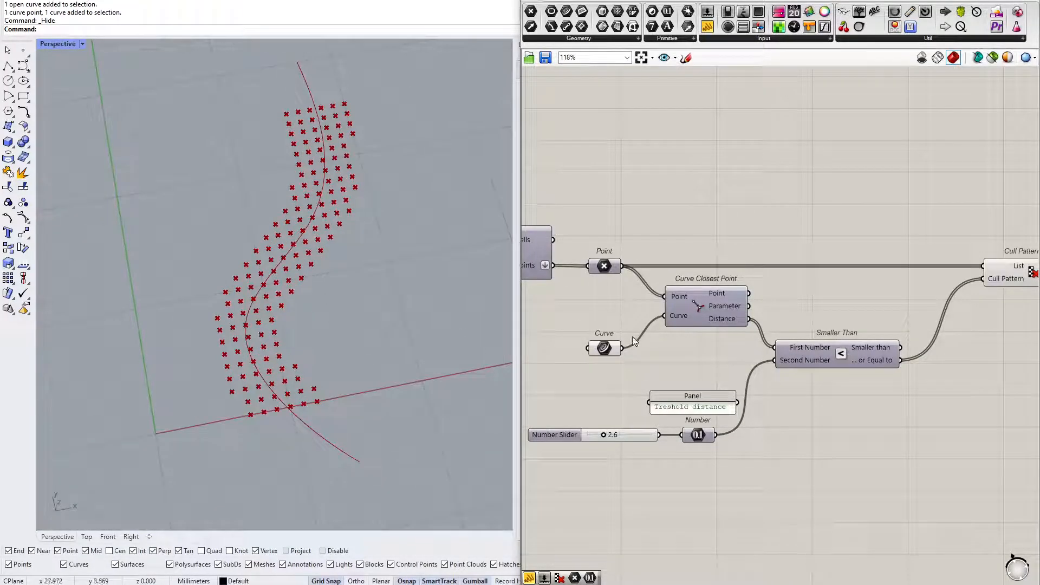
Reposition the Curve parameter and Curve Closest Point, and align Smaller Than's First Number input with the Distance output.
left_click_drag(857, 348, 863, 335)
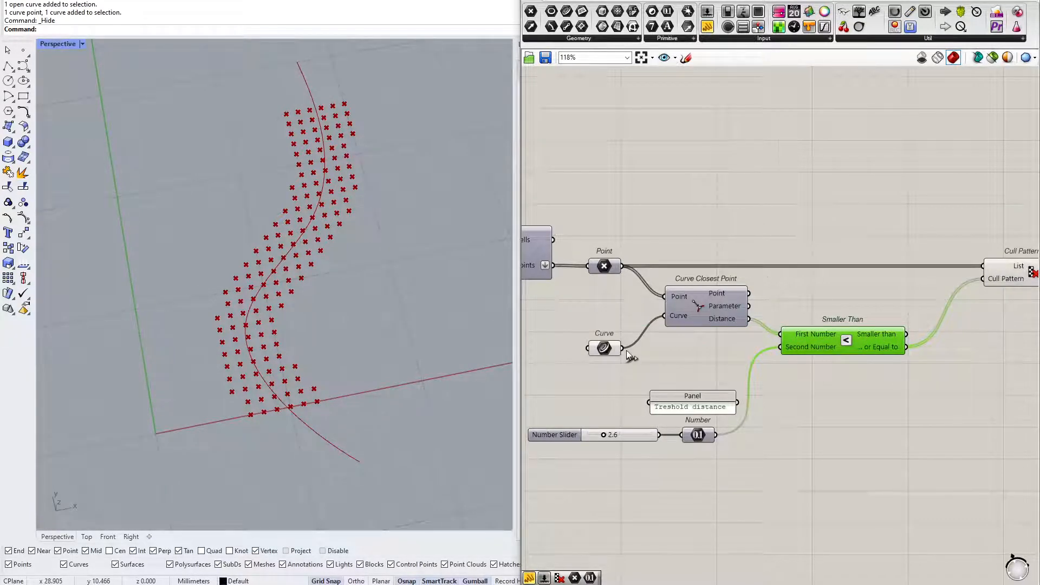
left_click_drag(604, 348, 604, 360)
scroll(624, 349, "up", 2)
left_click_drag(717, 288, 718, 278)
right_click_drag(930, 342, 825, 353)
left_click_drag(827, 356, 840, 330)
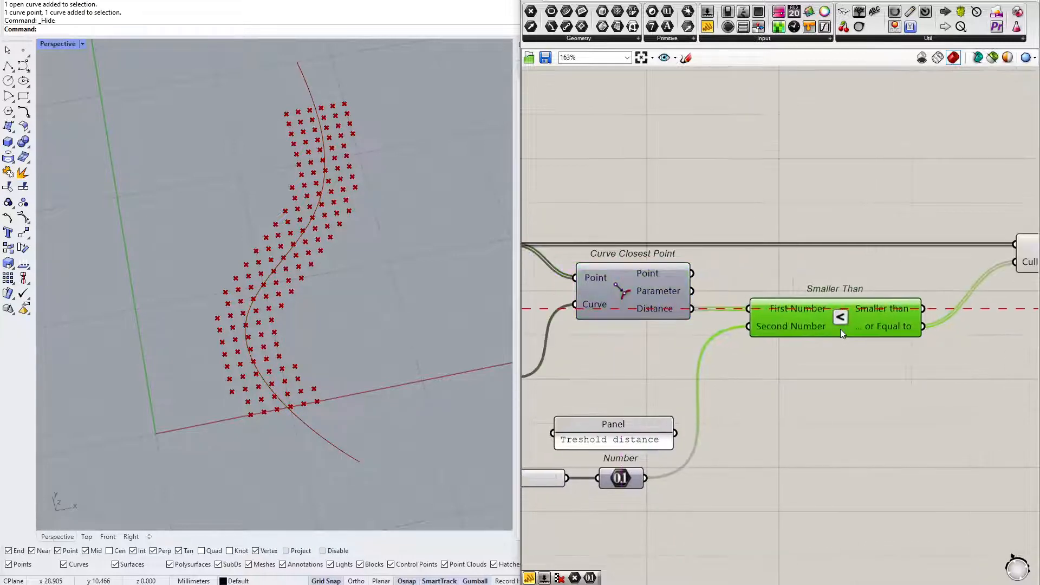
Highlight the attractor curve through its Curve parameter and slightly lower the threshold distance slider.
right_click_drag(664, 353, 808, 341)
left_click(635, 364)
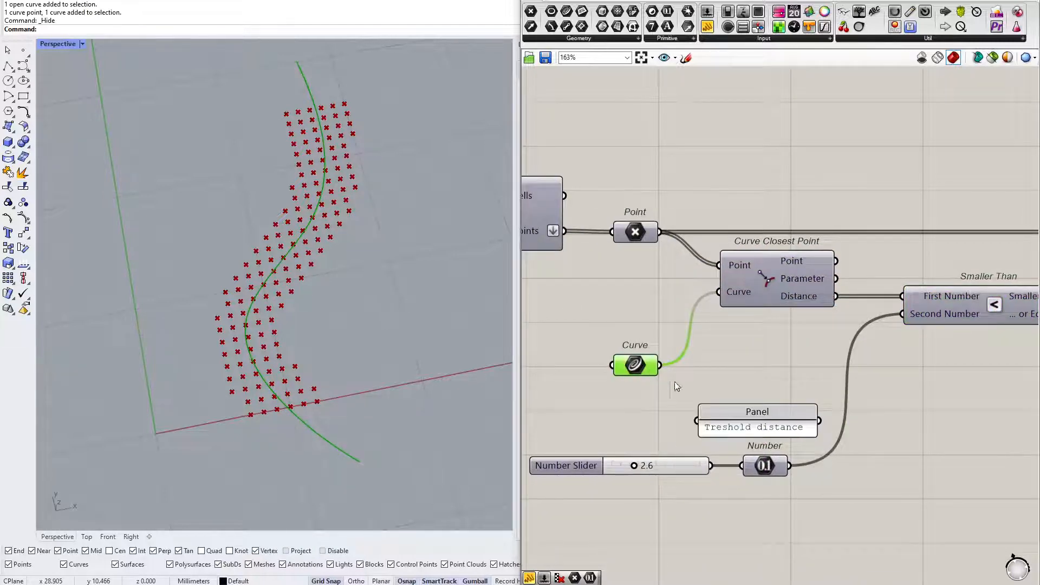
mouse_move(634, 466)
left_mouse_down()
mouse_move(665, 466)
mouse_move(632, 467)
left_mouse_up()
right_click_drag(732, 387, 488, 402)
scroll(615, 385, "down", 2)
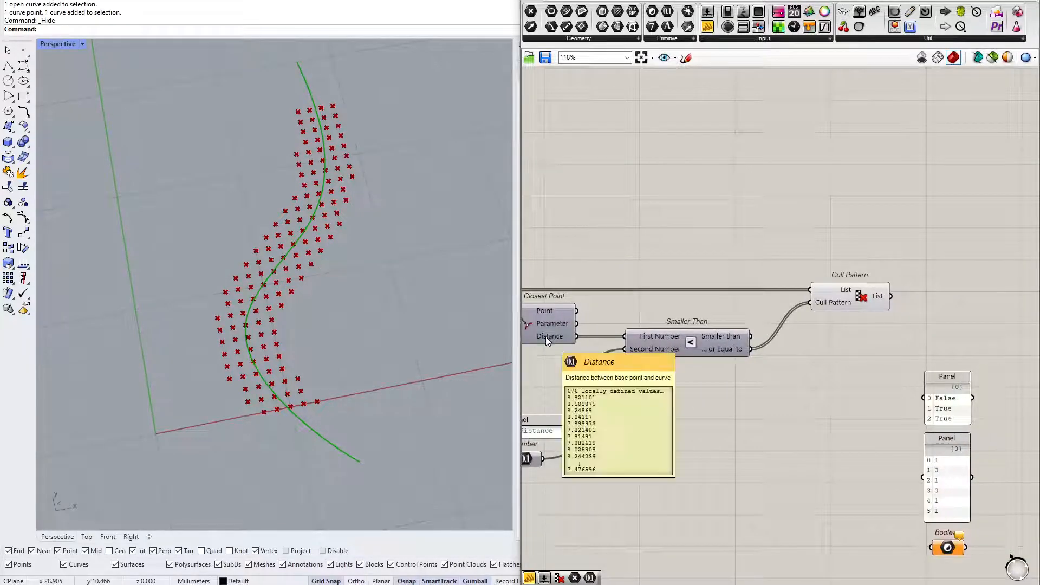
Delete the two unused pattern panels and the Boolean parameter below Cull Pattern.
right_click_drag(633, 339, 517, 343)
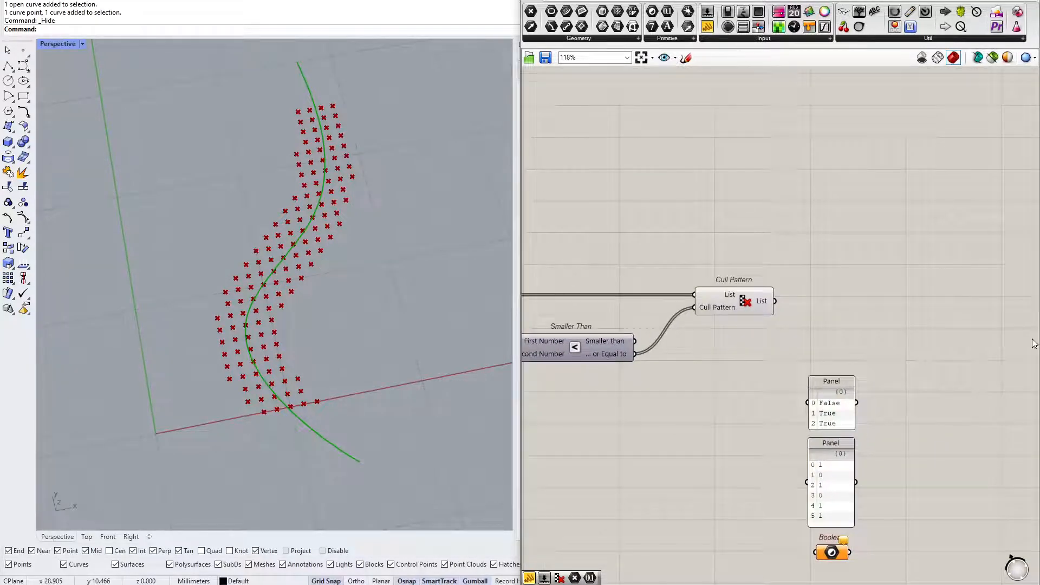
left_click_drag(1026, 373, 795, 569)
key("Delete")
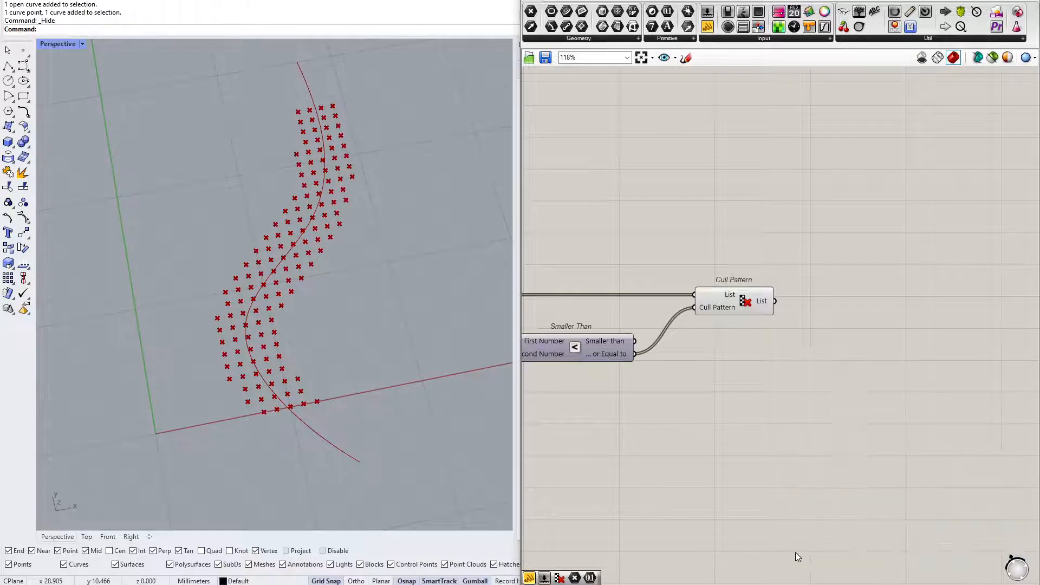
scroll(278, 320, "up", 3)
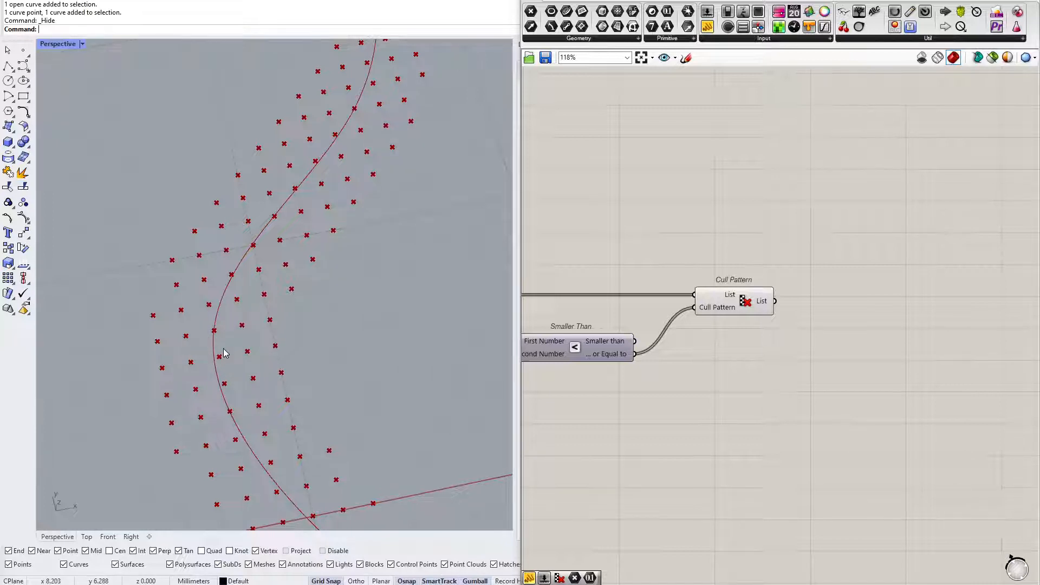
left_click_drag(220, 392, 215, 394)
left_click_drag(210, 396, 225, 373)
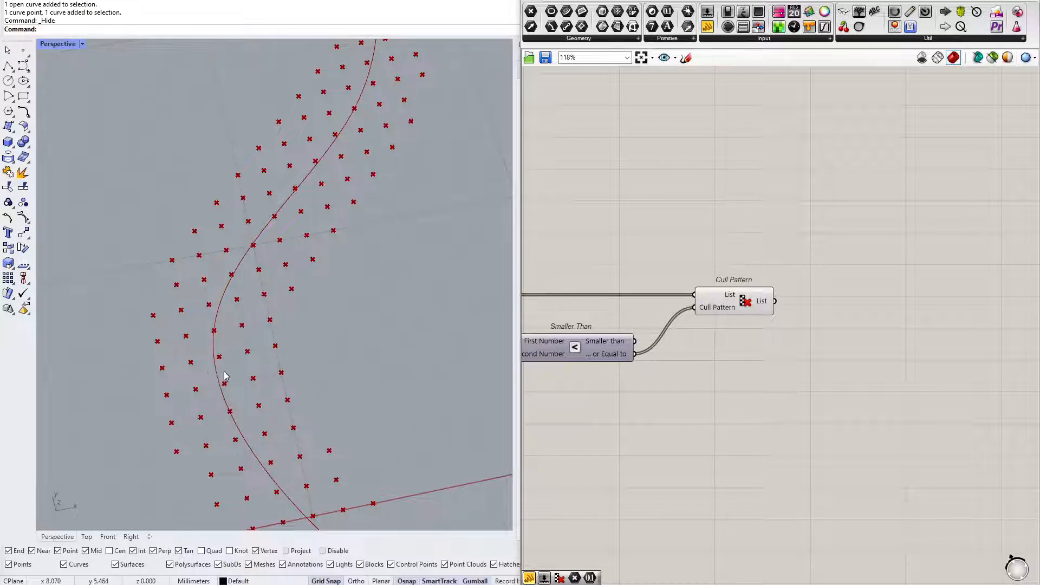
Add a Circle component after Cull Pattern and connect the culled point list to its Plane input.
right_click_drag(897, 324, 795, 336)
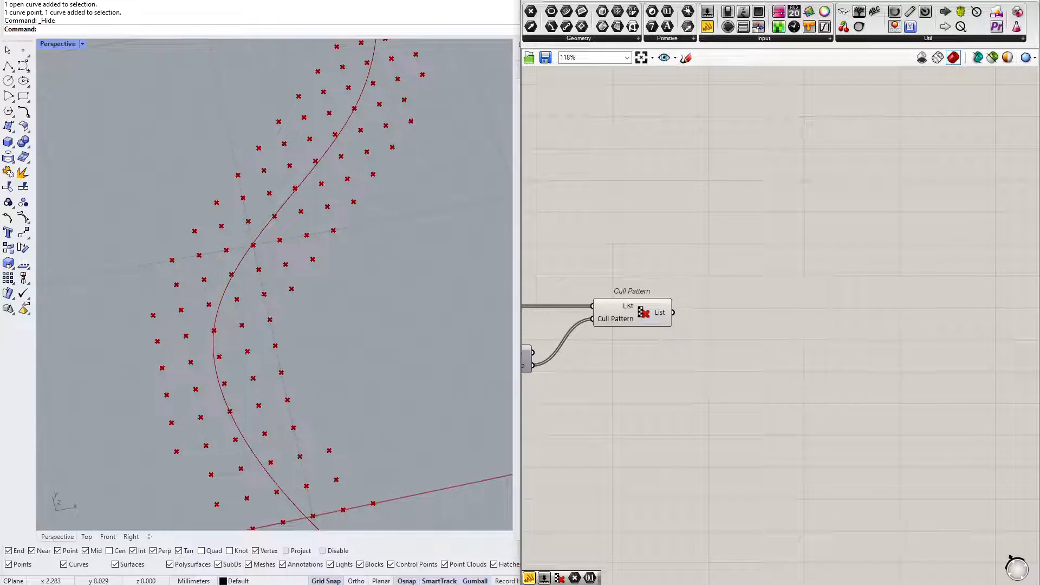
left_click(651, 310)
left_click(798, 316)
right_click_drag(799, 316, 746, 293)
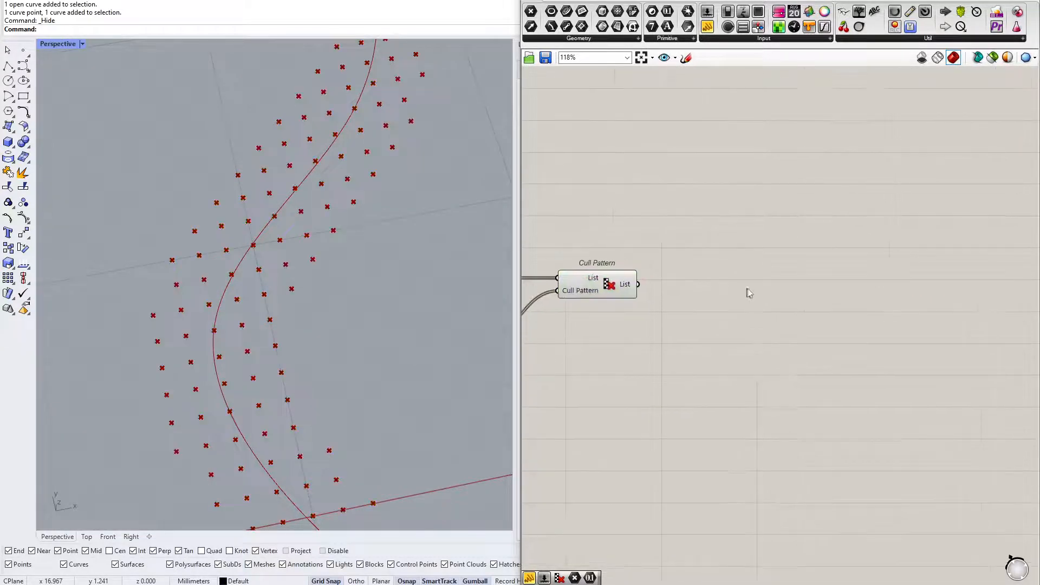
double_click(762, 289)
type("circle")
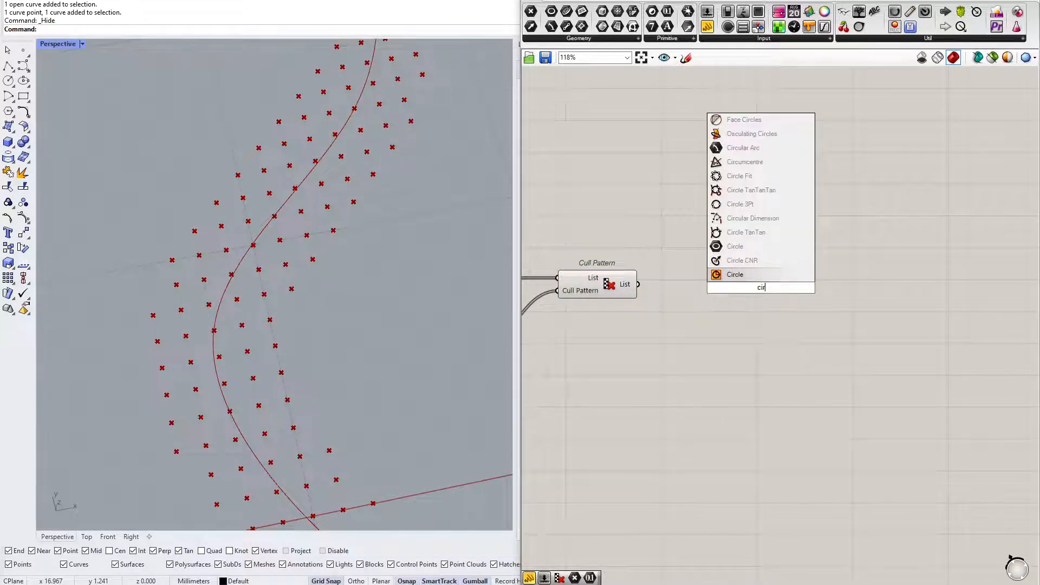
key("Return")
left_click_drag(639, 285, 864, 290)
right_click_drag(825, 326, 696, 373)
left_click_drag(724, 338, 736, 337)
right_click_drag(737, 337, 835, 328)
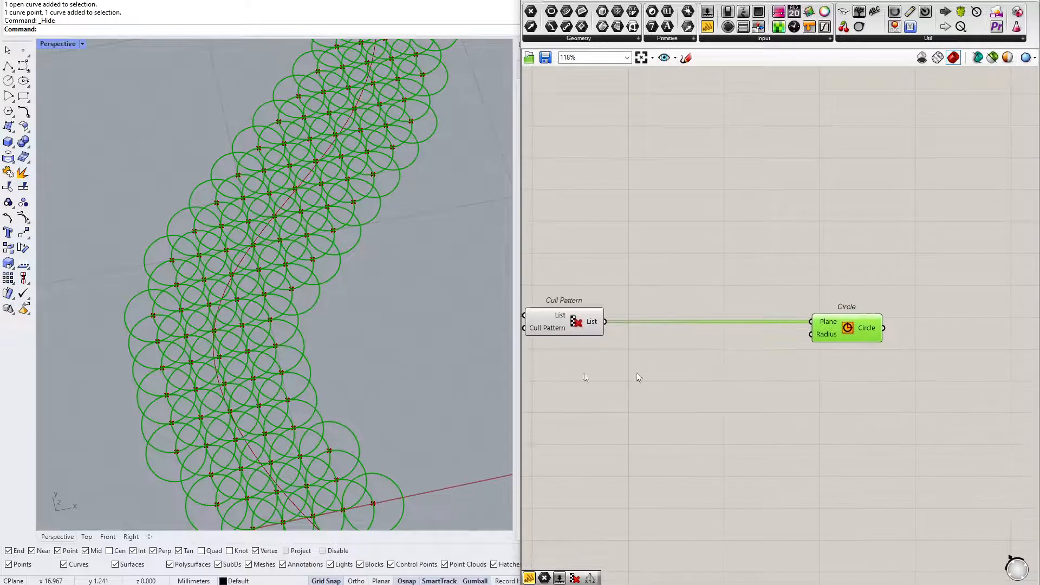
Turn on the preview of the Point parameter holding the full square grid.
scroll(296, 392, "down", 5)
scroll(325, 368, "up", 5)
right_click_drag(572, 356, 887, 365)
scroll(729, 368, "down", 1)
scroll(887, 365, "down", 4)
scroll(673, 346, "up", 2)
left_click(674, 340)
right_click(668, 357)
left_click(727, 325)
scroll(302, 346, "down", 5)
left_click(690, 297)
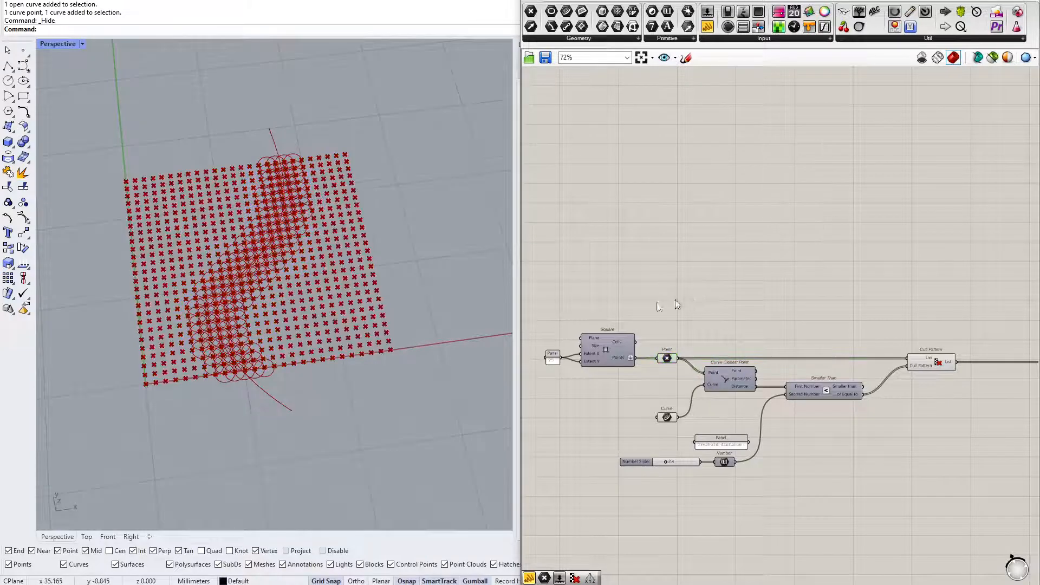
Turn off the preview of the full grid's Point parameter.
scroll(261, 357, "up", 6)
left_click(667, 358)
right_click(667, 358)
left_click(734, 302)
Add a number slider defined as 0.1<1 and connect it to the Circle component's Radius input.
scroll(733, 303, "down", 2)
right_click_drag(933, 332, 649, 323)
scroll(649, 324, "up", 5)
right_click_drag(657, 374, 657, 361)
scroll(242, 372, "up", 2)
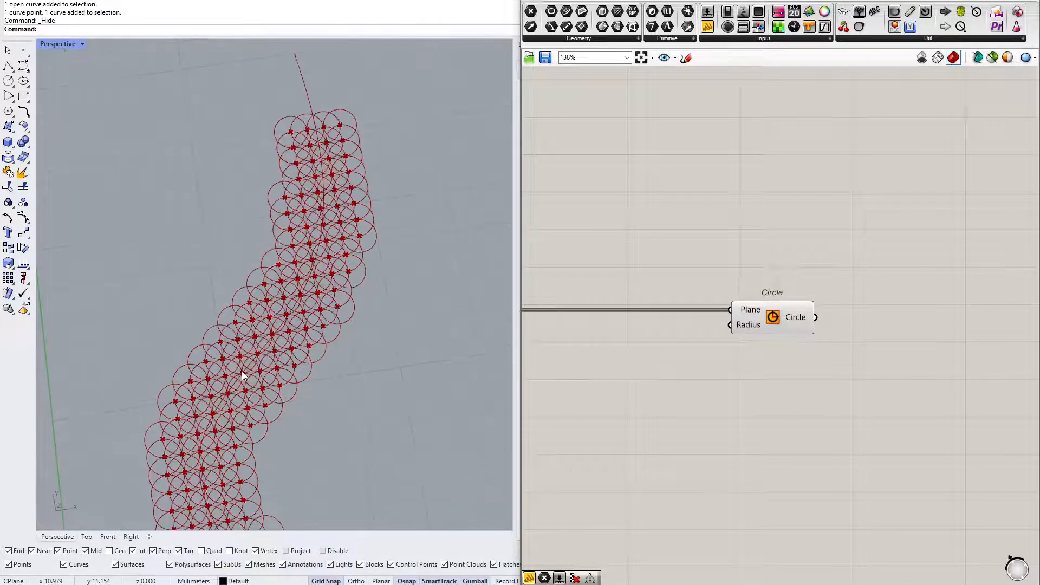
double_click(663, 351)
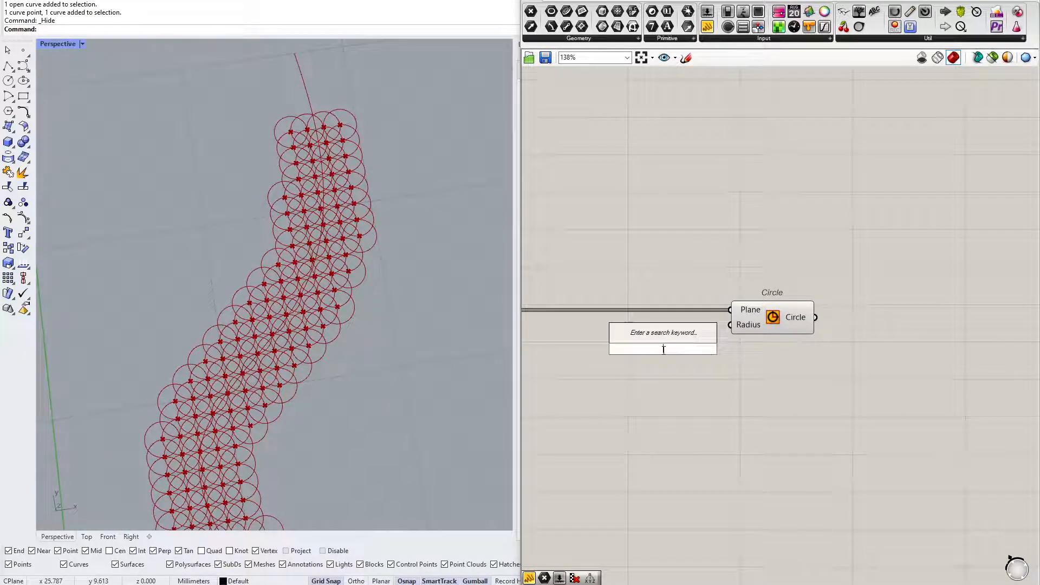
type("0.1<1")
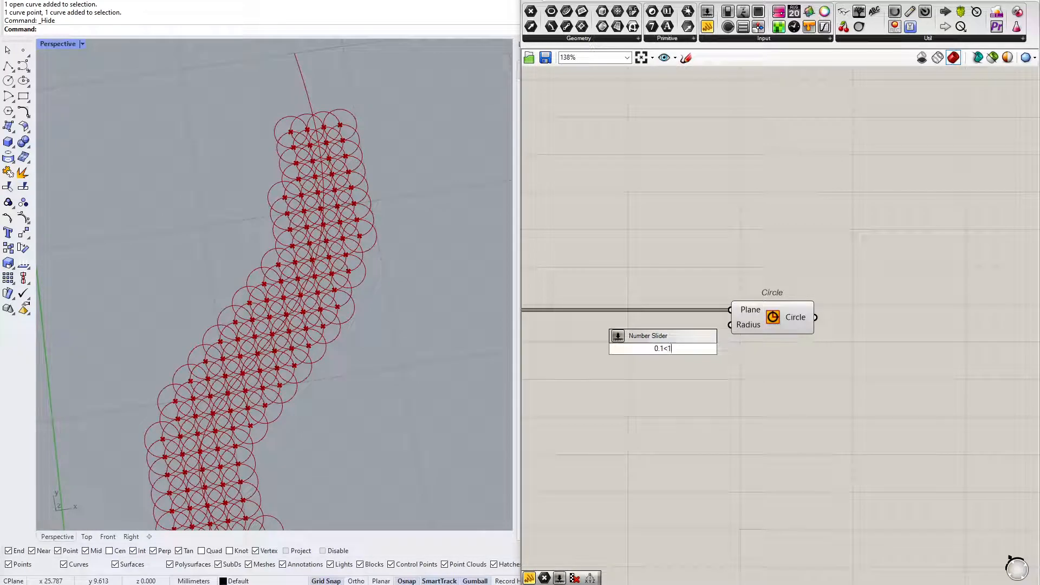
key("Return")
left_click_drag(695, 351, 725, 336)
Set the circle radius slider to 0.3 and reposition the Circle component and the slider.
left_click_drag(608, 351, 628, 353)
scroll(216, 383, "up", 8)
left_click_drag(786, 317, 814, 317)
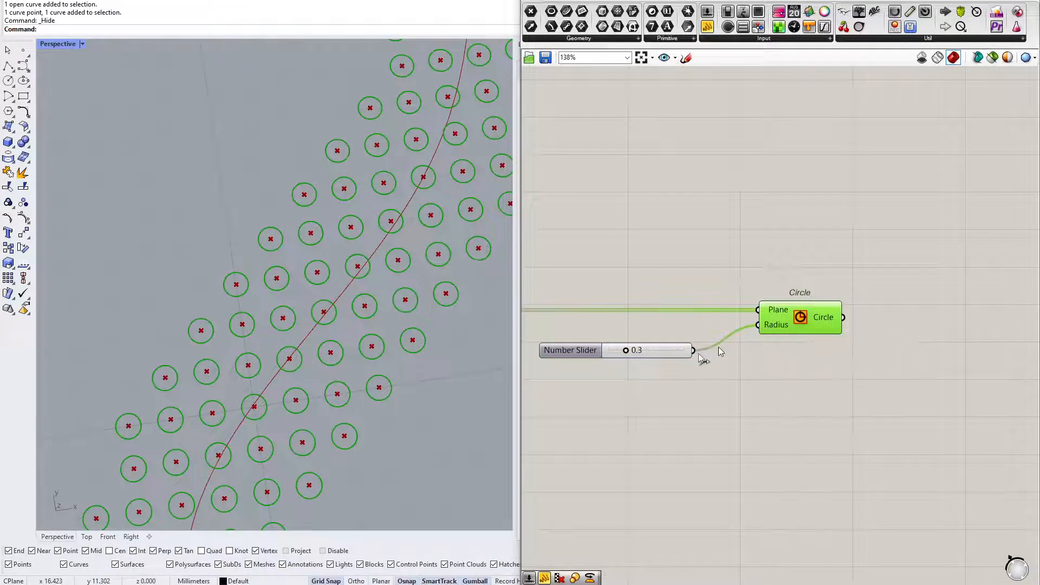
scroll(278, 391, "down", 6)
scroll(278, 391, "up", 4)
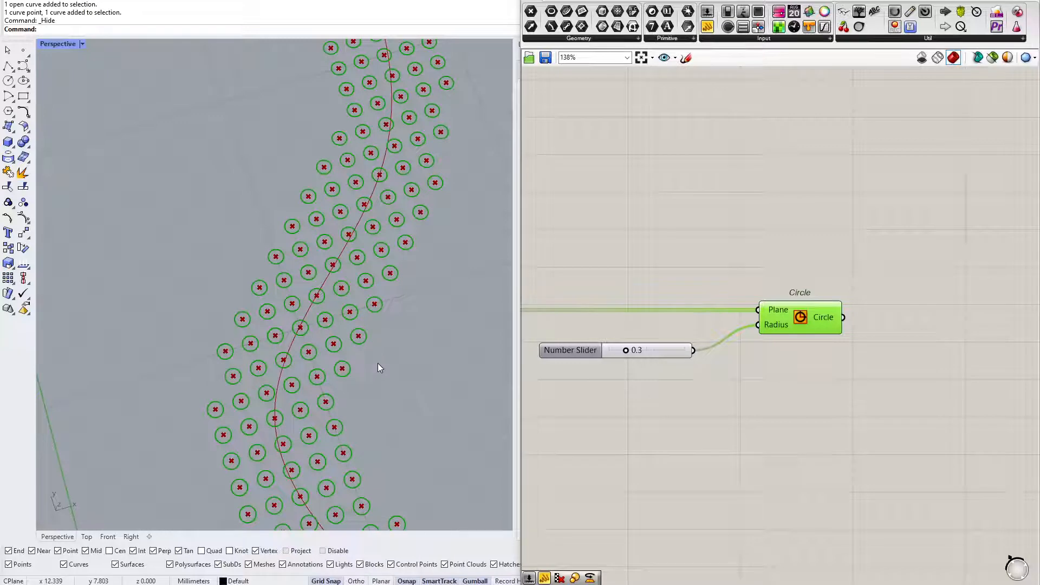
right_click_drag(660, 356, 712, 355)
left_click_drag(720, 350, 734, 354)
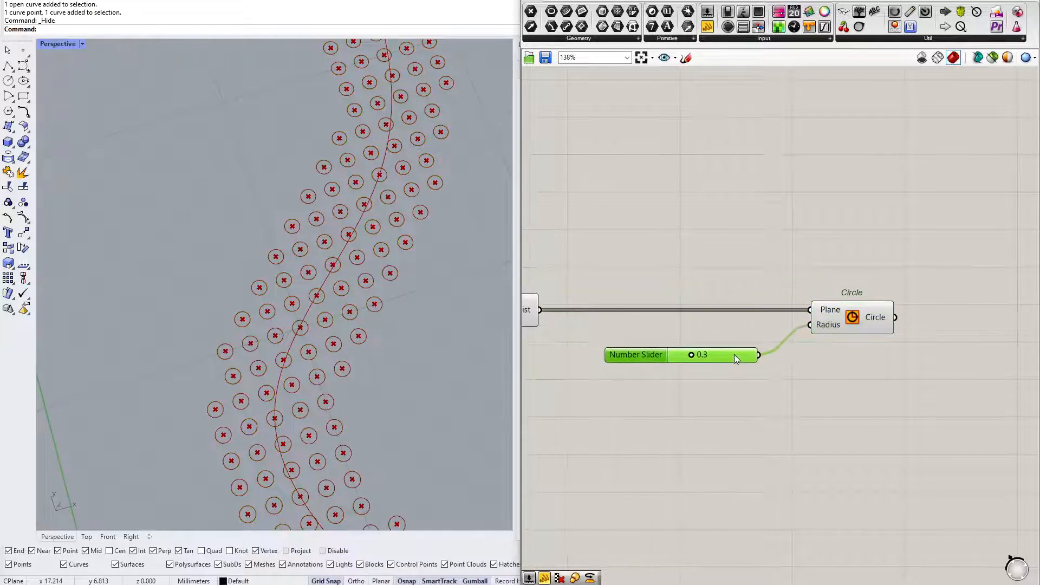
Move the Smaller Than component down to make room below Cull Pattern.
right_click_drag(682, 376, 795, 329)
scroll(800, 327, "down", 2)
right_click_drag(601, 341, 832, 315)
left_click_drag(765, 265, 768, 297)
right_click_drag(735, 303, 643, 382)
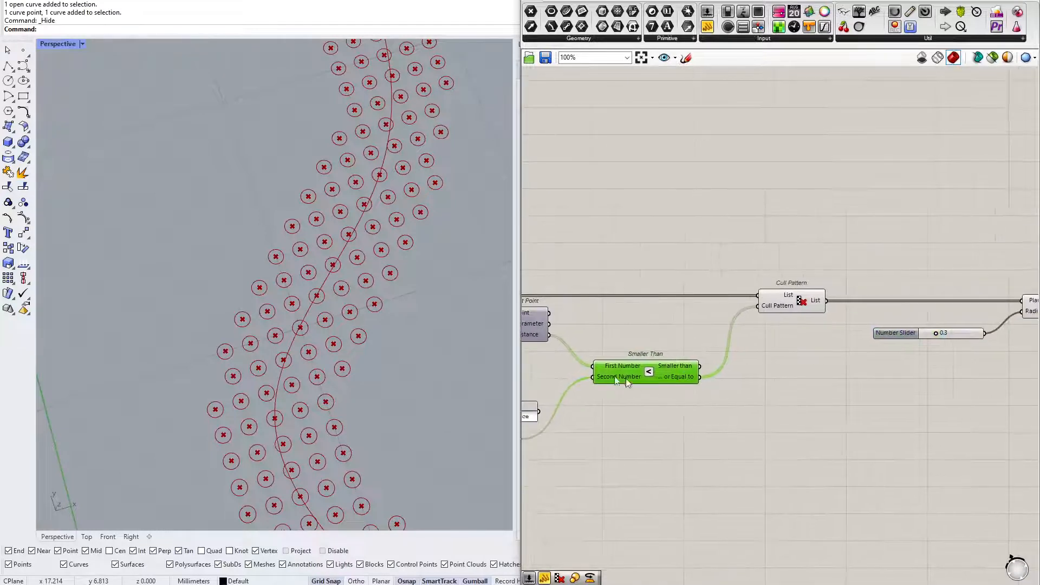
right_click_drag(551, 337, 654, 314)
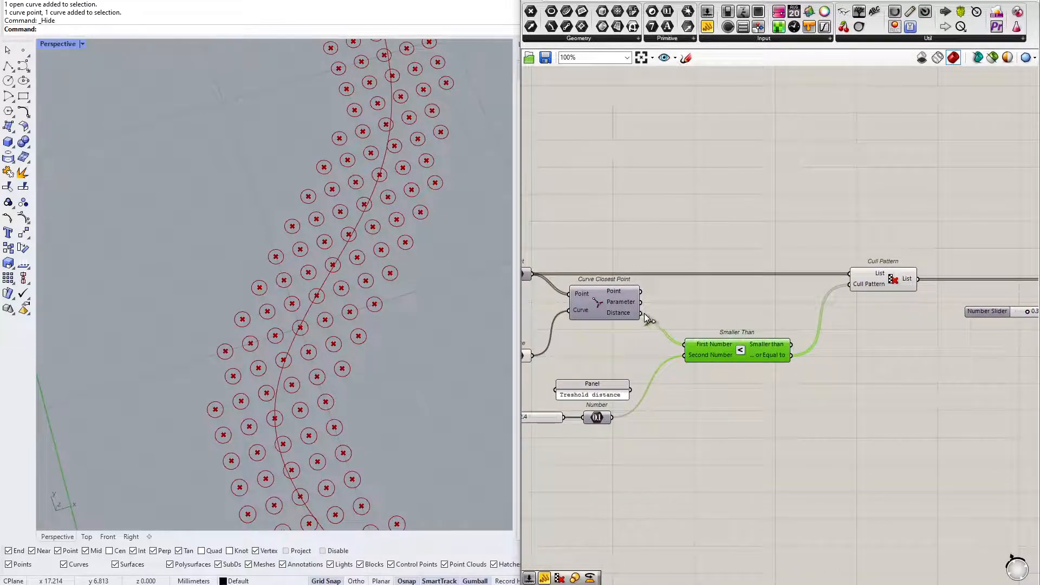
Place a Number parameter below Cull Pattern, feed it from Curve Closest Point's Distance output, and straighten its wire.
scroll(636, 313, "up", 2)
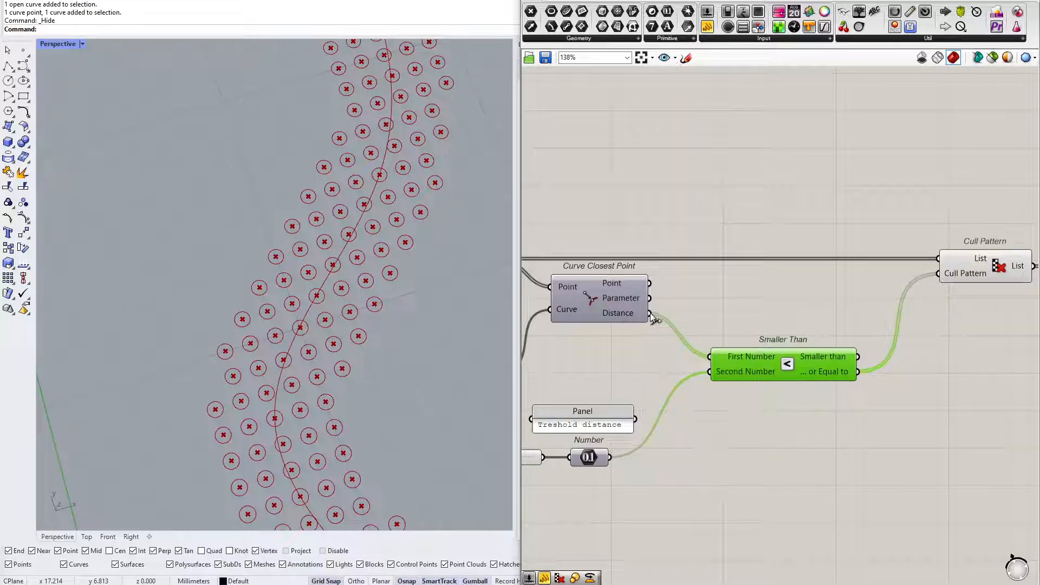
right_click_drag(689, 238, 664, 240)
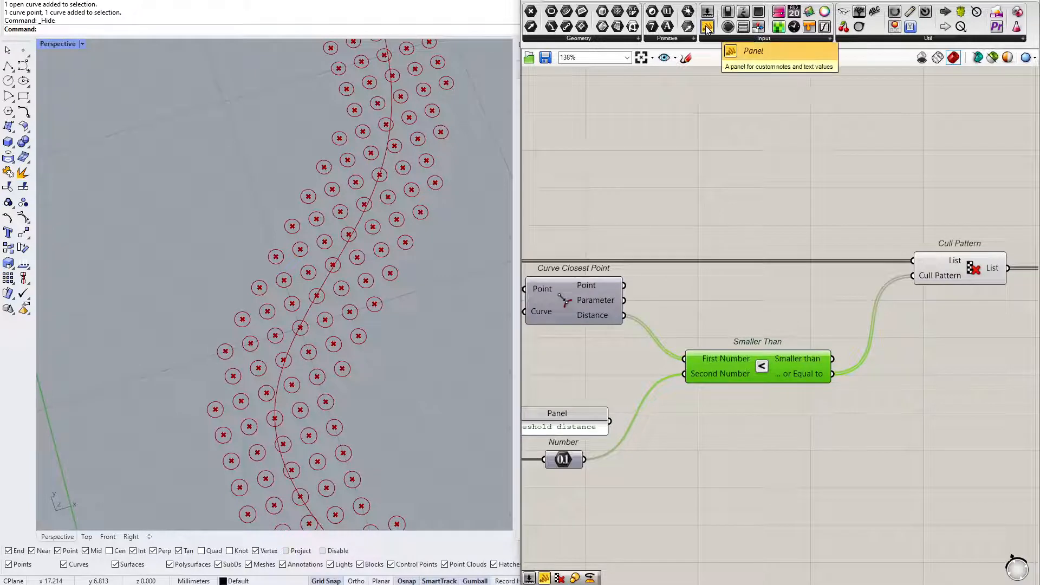
left_click_drag(688, 27, 624, 315)
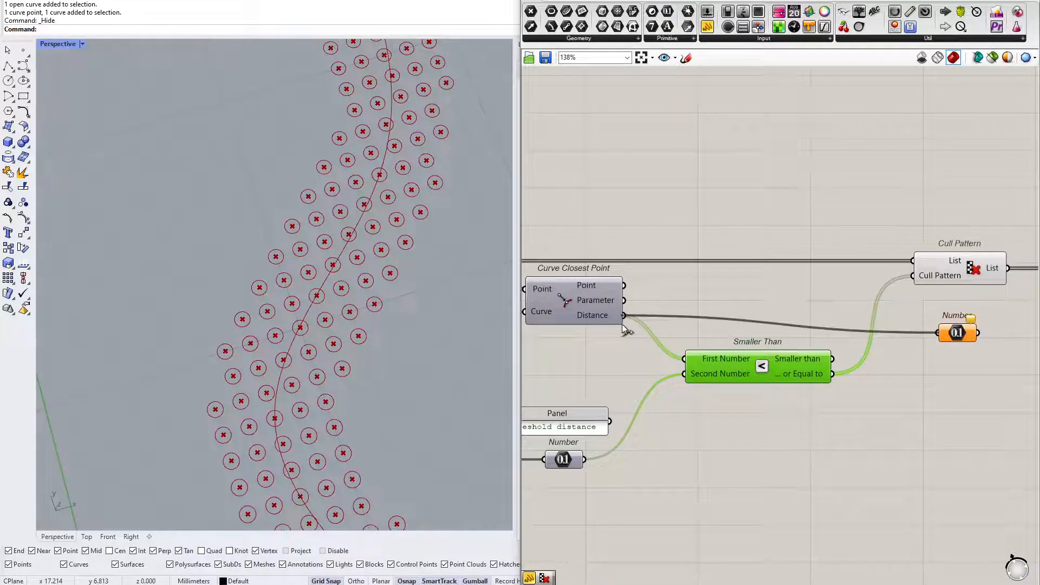
left_click_drag(957, 333, 957, 316)
With grid snap off, draw three Rhino circles centred on grid points beside the attractor curve, each reaching the curve.
scroll(372, 323, "up", 3)
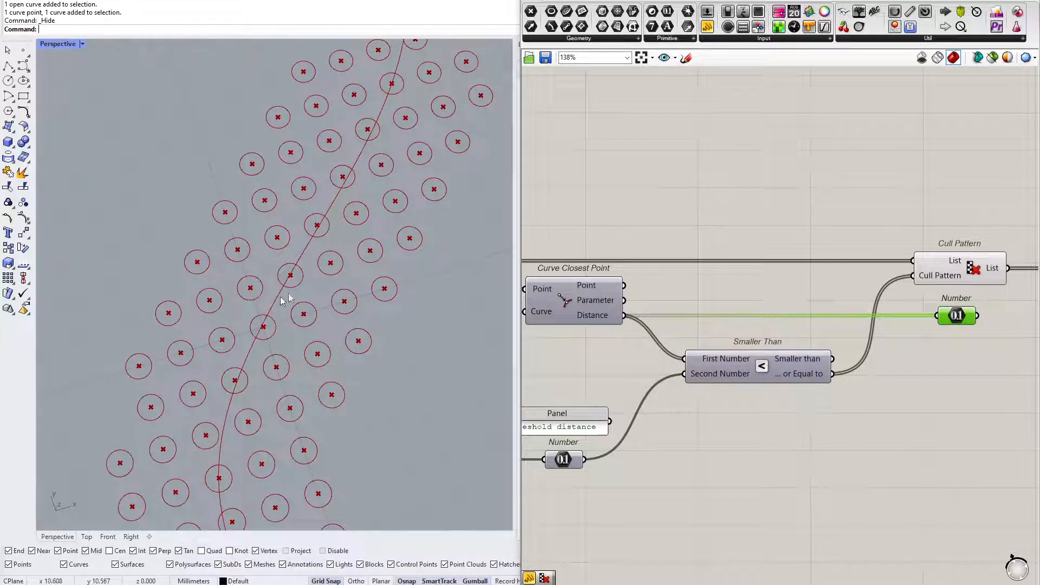
left_click(8, 80)
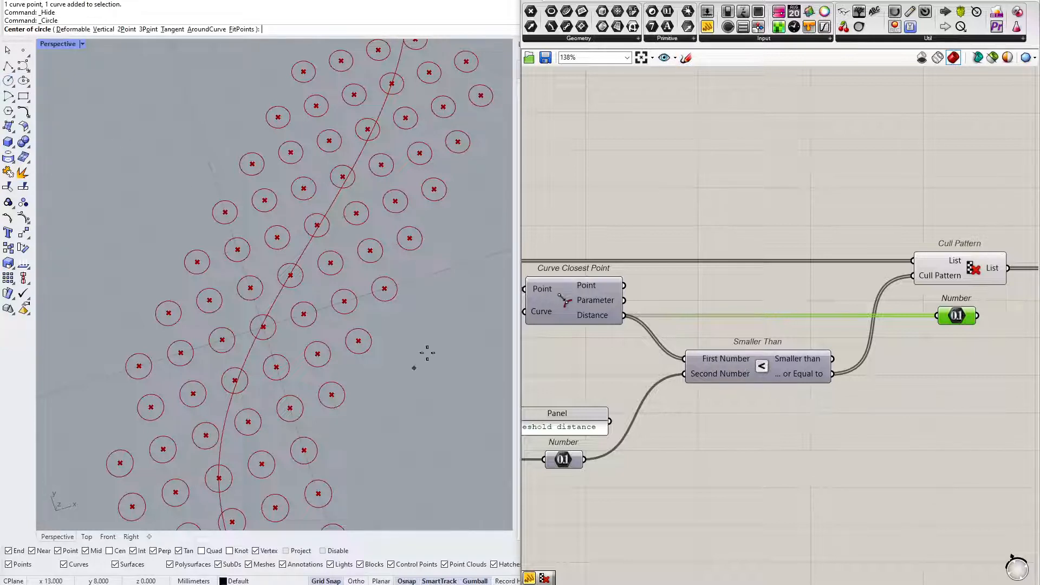
left_click(358, 341)
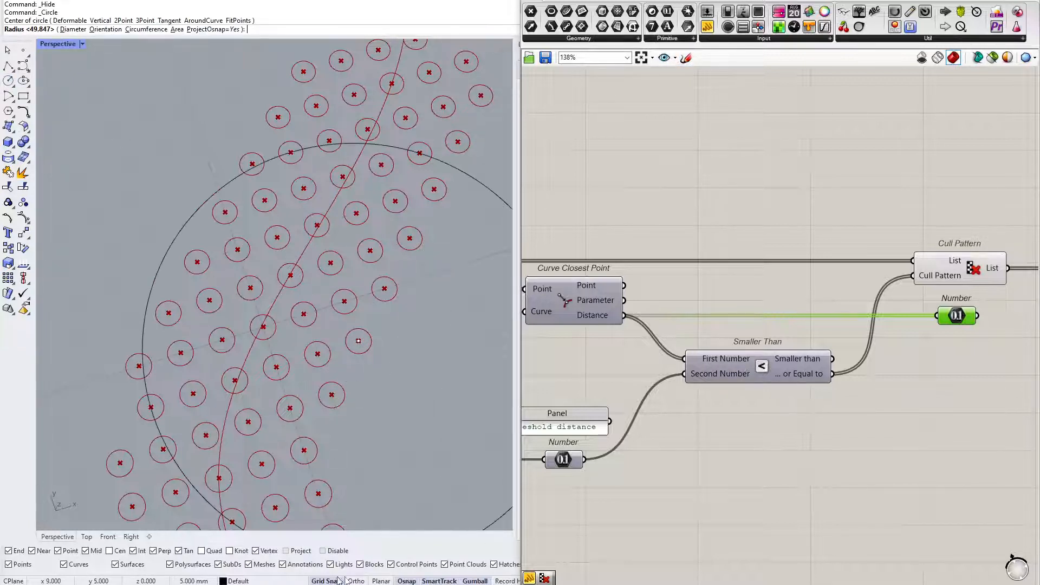
left_click(274, 306)
key("Return")
left_click(343, 301)
left_click(291, 275)
key("Return")
left_click(303, 314)
left_click(316, 341)
key("Return")
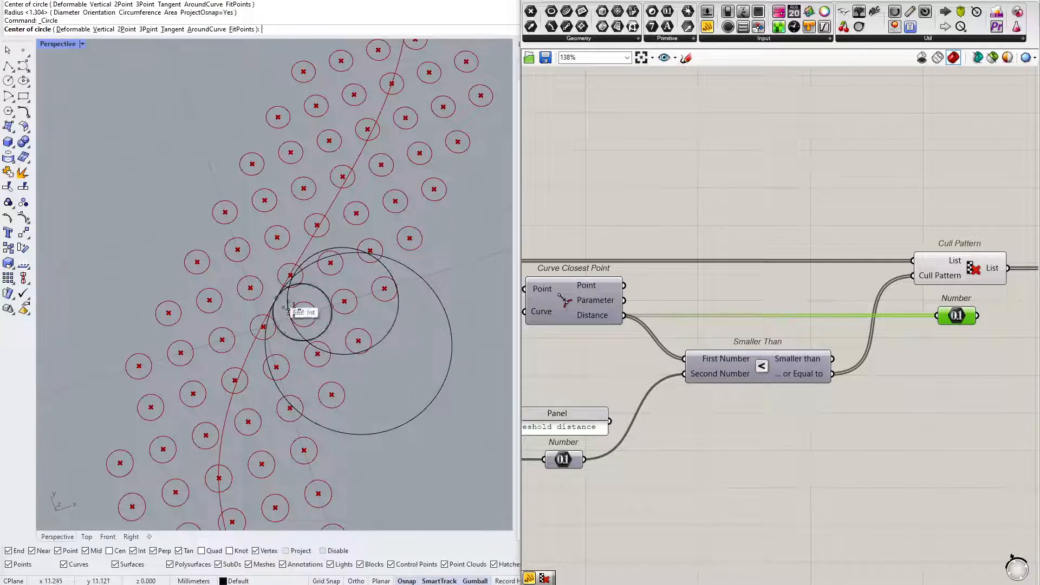
key("Escape")
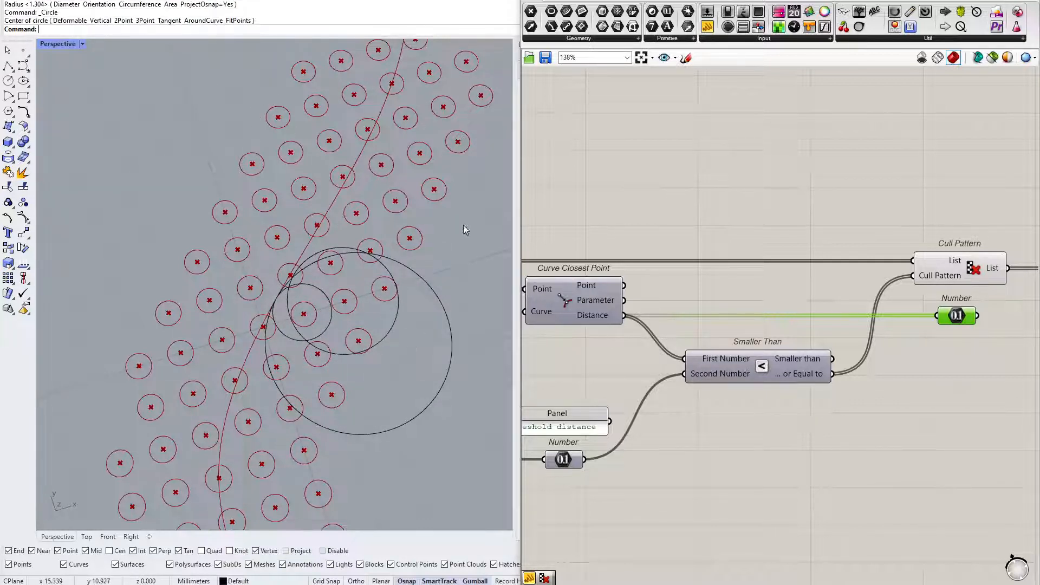
Delete the three circles drawn beside the attractor curve.
left_click_drag(309, 403, 310, 407)
key("Delete")
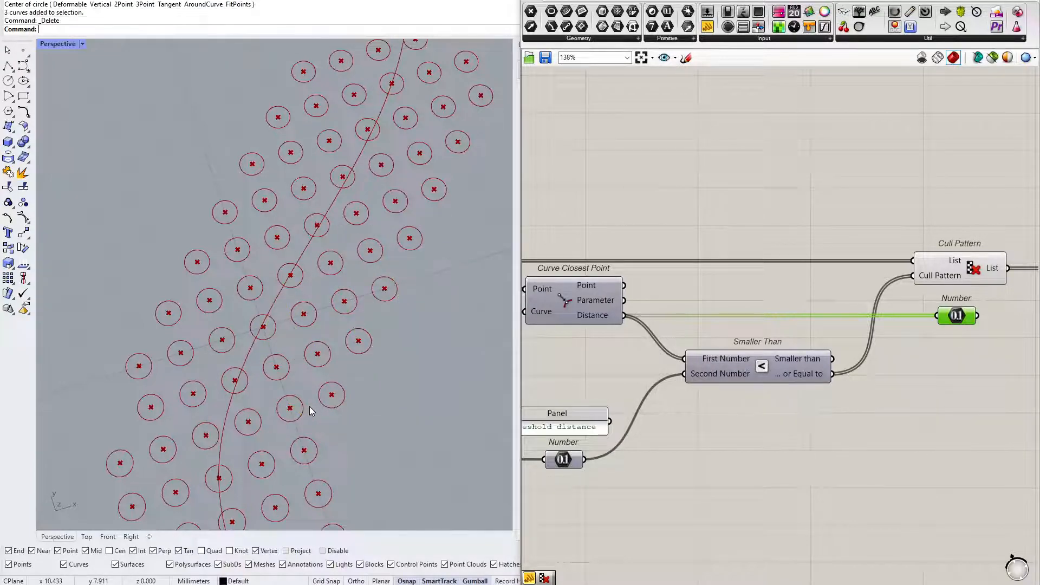
Replace the slider with the distance Number parameter as the Circle's Radius source, and move the slider lower.
right_click_drag(839, 268, 551, 354)
left_click_drag(689, 401, 1012, 370)
scroll(284, 307, "down", 5)
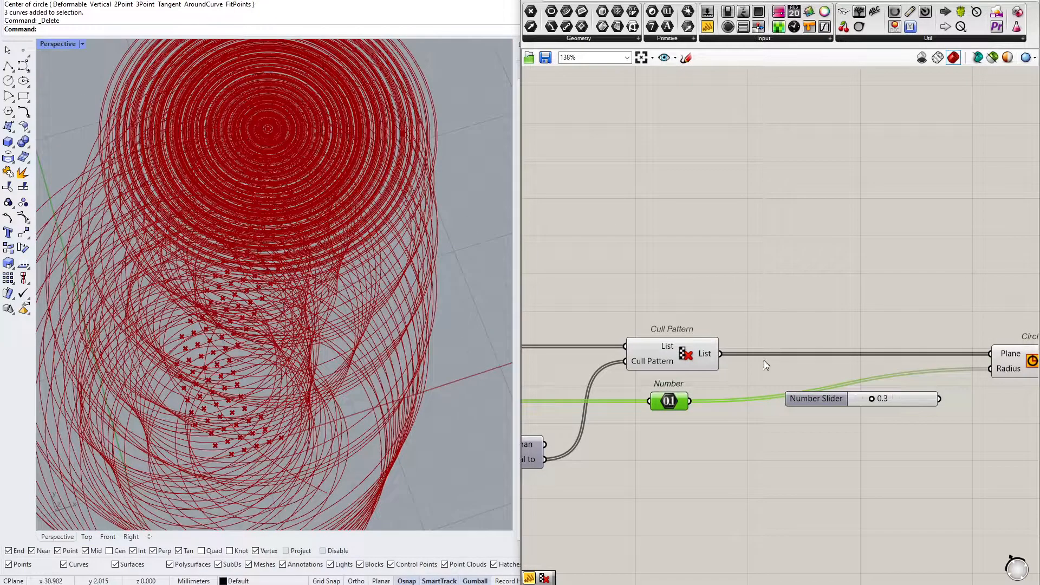
right_click_drag(484, 326, 461, 356)
right_click_drag(751, 366, 693, 308)
left_click_drag(776, 345, 777, 417)
Compare the data in the distance Number parameter with the data reaching the Circle component's Plane input.
scroll(791, 362, "up", 1)
mouse_move(674, 337)
right_mouse_down()
mouse_move(964, 296)
mouse_move(683, 323)
right_mouse_up()
scroll(685, 317, "up", 2)
mouse_move(711, 298)
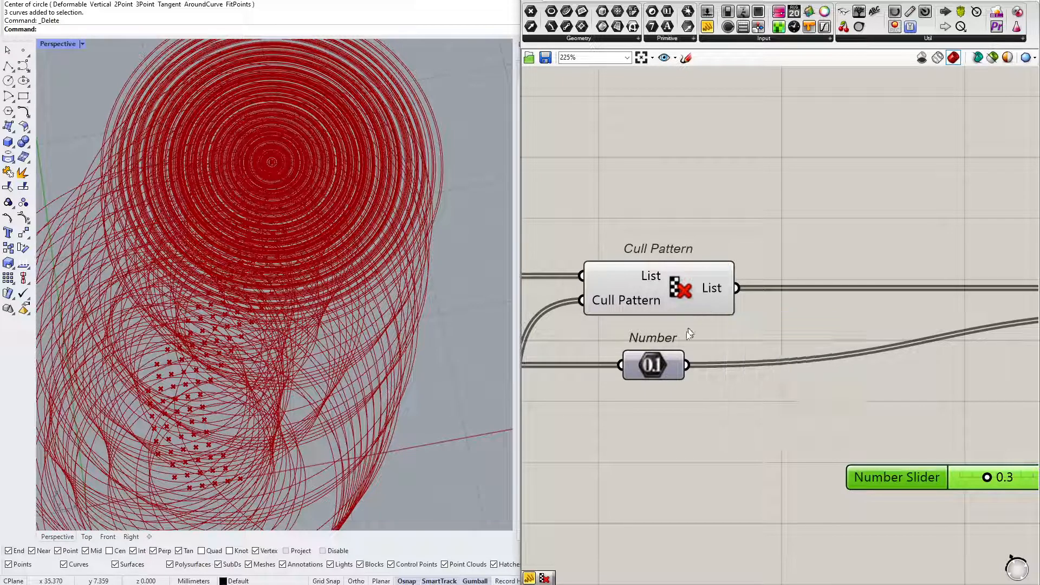
mouse_move(666, 366)
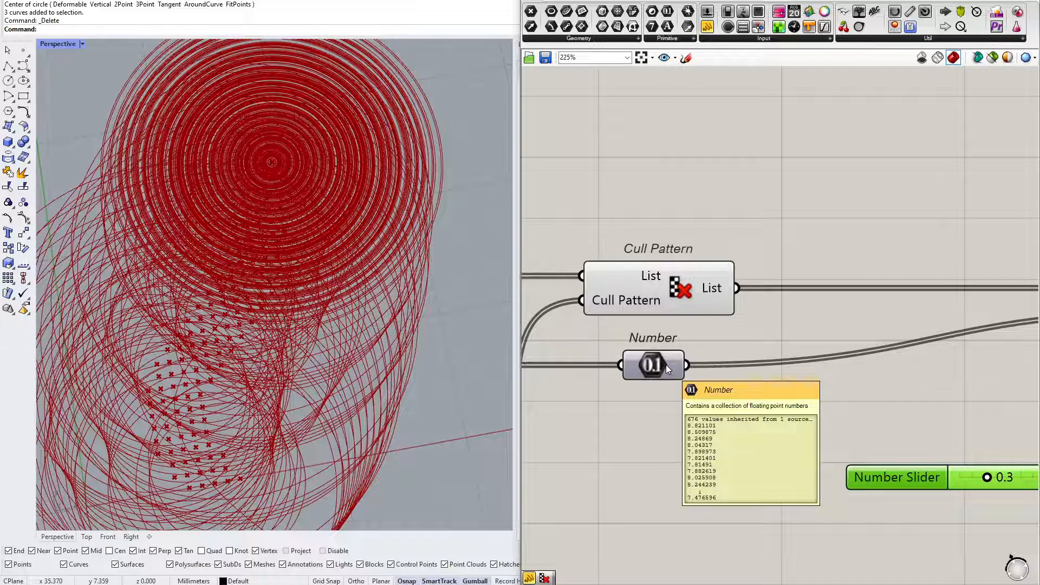
right_click_drag(862, 358, 528, 367)
right_click_drag(866, 328, 688, 346)
mouse_move(682, 337)
mouse_move(689, 311)
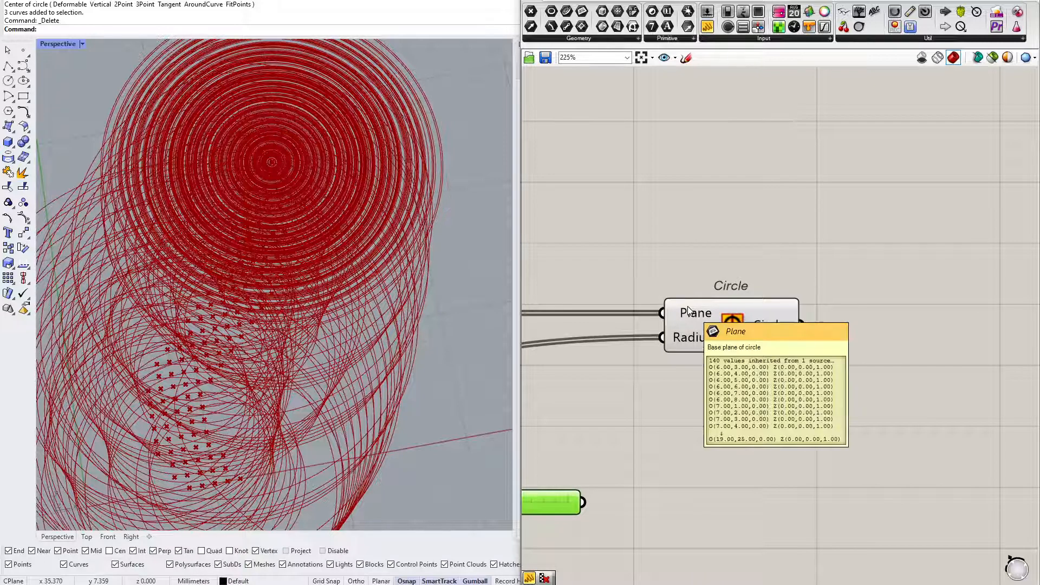
right_click_drag(691, 163, 651, 104)
scroll(651, 105, "down", 1)
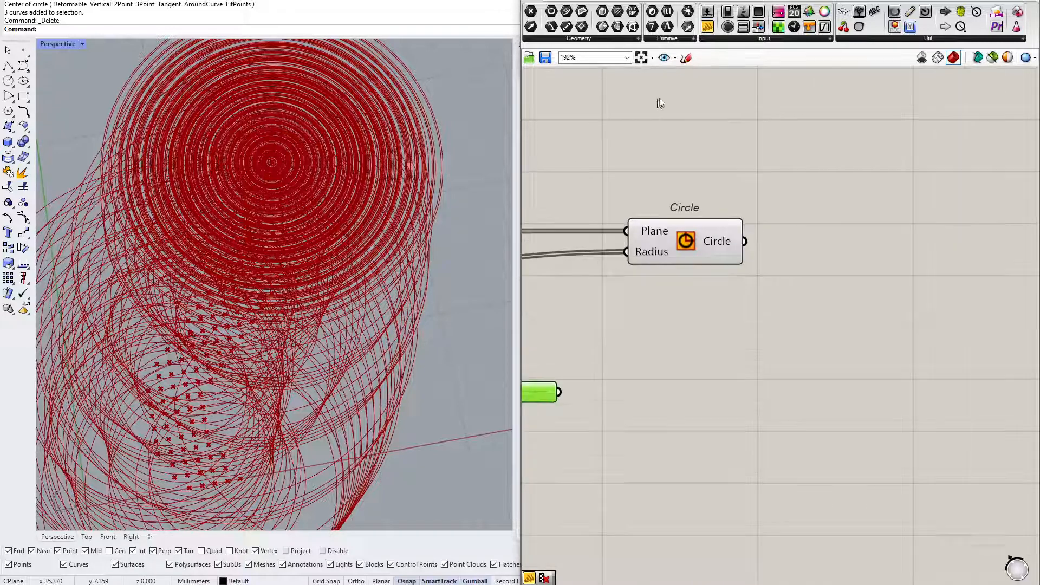
Start a canvas sketch below Circle with a column A, B, C beside a column 0, 1, 2, 3, 4.
left_click(687, 58)
mouse_move(676, 374)
left_mouse_down()
mouse_move(698, 378)
mouse_move(695, 363)
mouse_move(686, 415)
left_mouse_up()
mouse_move(684, 395)
left_mouse_down()
mouse_move(701, 418)
mouse_move(684, 415)
mouse_move(695, 455)
left_mouse_up()
left_click_drag(829, 353, 827, 353)
mouse_move(820, 405)
left_mouse_down()
mouse_move(833, 395)
mouse_move(827, 417)
left_mouse_up()
mouse_move(820, 444)
left_mouse_down()
mouse_move(833, 441)
mouse_move(838, 464)
mouse_move(824, 507)
mouse_move(844, 550)
mouse_move(835, 578)
left_mouse_up()
Draw lines matching A to 0, B to 1, and C to 2, 3 and 4, and accept the sketch.
left_click_drag(707, 459, 821, 564)
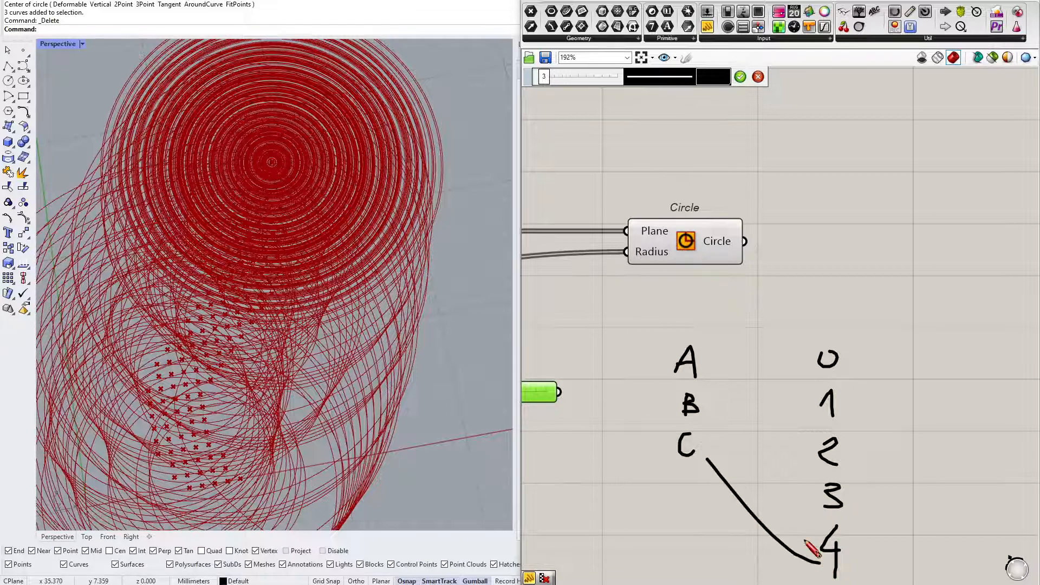
left_click_drag(717, 456, 823, 499)
left_click_drag(715, 436, 837, 446)
left_click_drag(717, 403, 813, 402)
left_click_drag(708, 358, 785, 353)
left_click(740, 76)
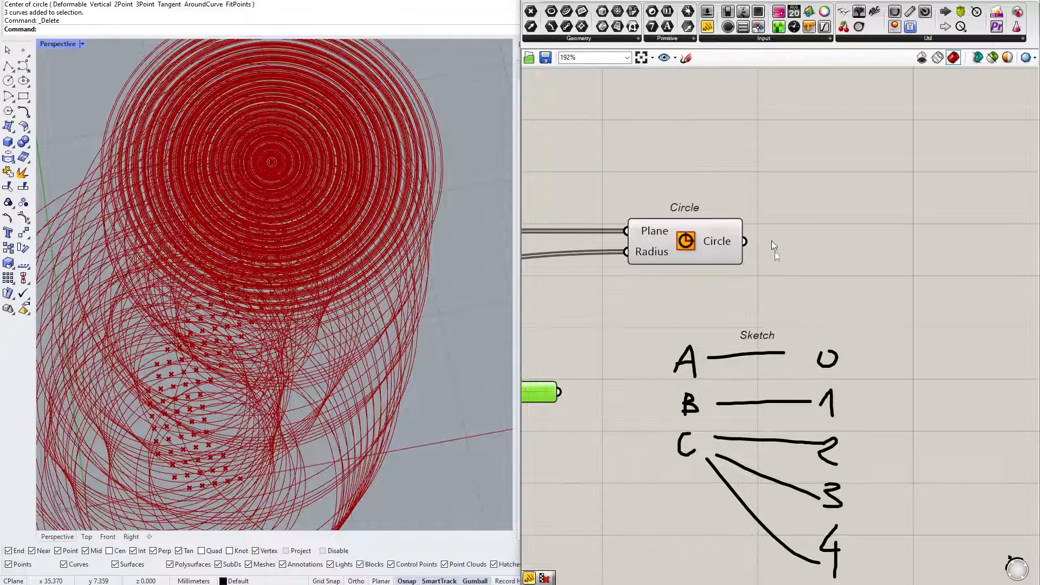
Examine the Radius input's values and the circles stacked on the last grid point.
scroll(799, 391, "up", 3)
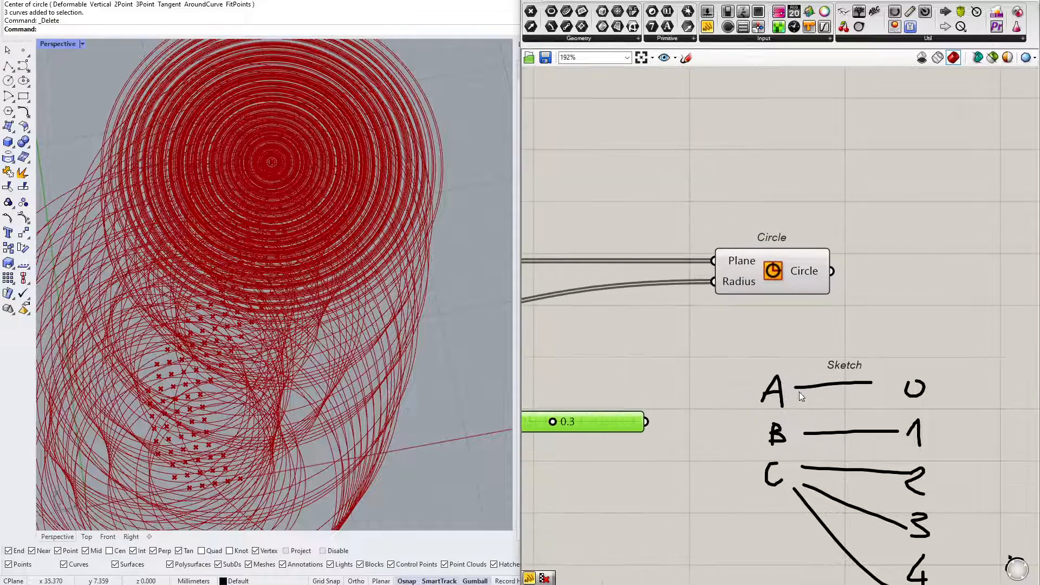
mouse_move(734, 248)
left_click_drag(681, 210, 660, 321)
scroll(272, 151, "up", 7)
scroll(293, 220, "down", 5)
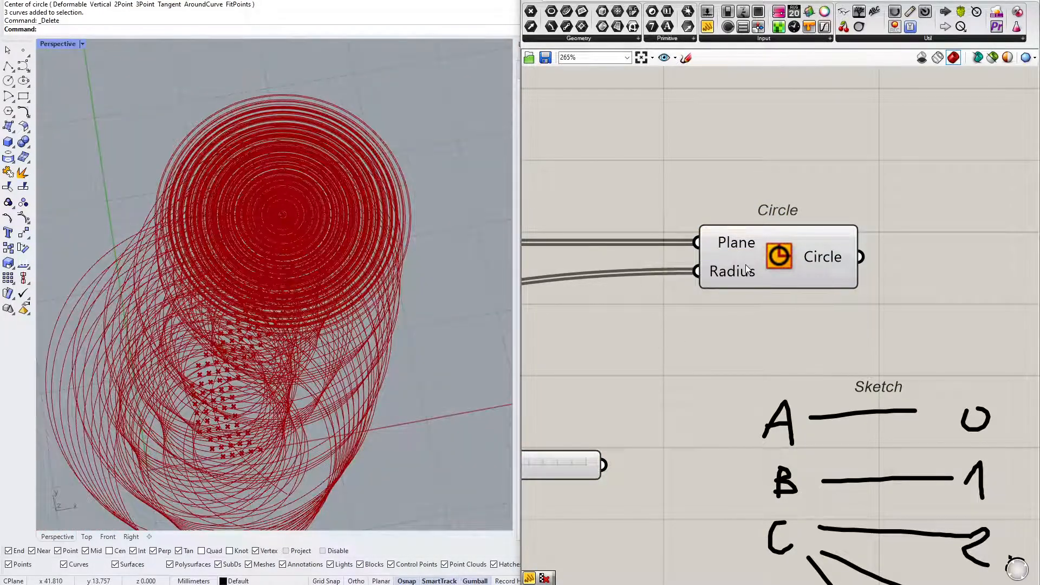
mouse_move(747, 269)
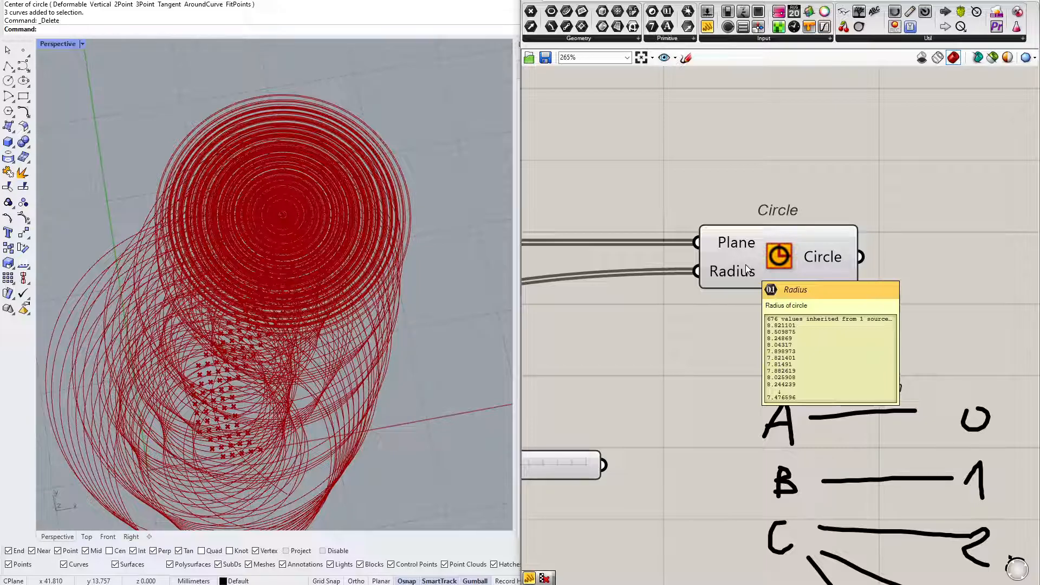
scroll(272, 191, "up", 5)
scroll(290, 348, "down", 5)
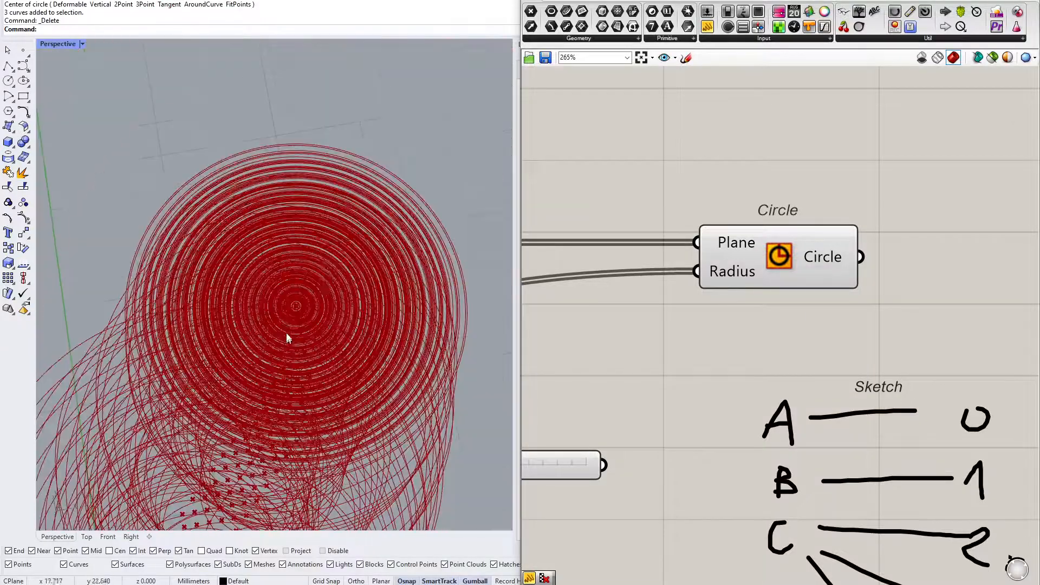
scroll(303, 308, "up", 4)
scroll(385, 385, "up", 4)
scroll(353, 360, "down", 4)
scroll(283, 295, "up", 3)
right_click_drag(284, 294, 282, 287)
Delete the list-matching sketch below the Circle component.
right_click_drag(684, 376, 683, 212)
scroll(683, 211, "down", 2)
left_click_drag(942, 175, 730, 467)
key("Delete")
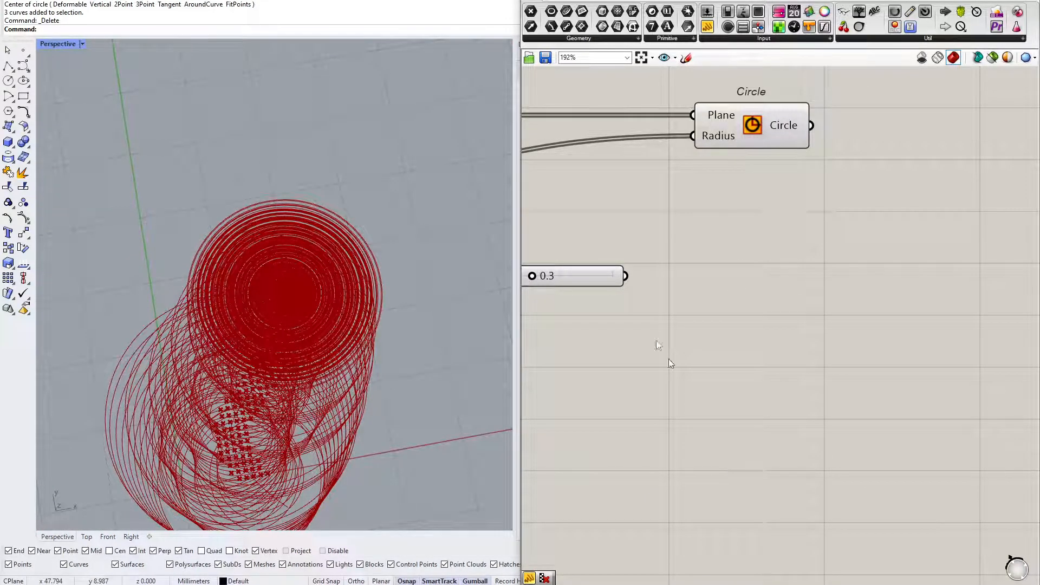
Inspect the distance values in the Number parameter below Cull Pattern.
right_click_drag(650, 346, 922, 347)
right_click_drag(584, 228, 792, 260)
right_click_drag(739, 225, 938, 311)
scroll(900, 265, "up", 2)
mouse_move(894, 259)
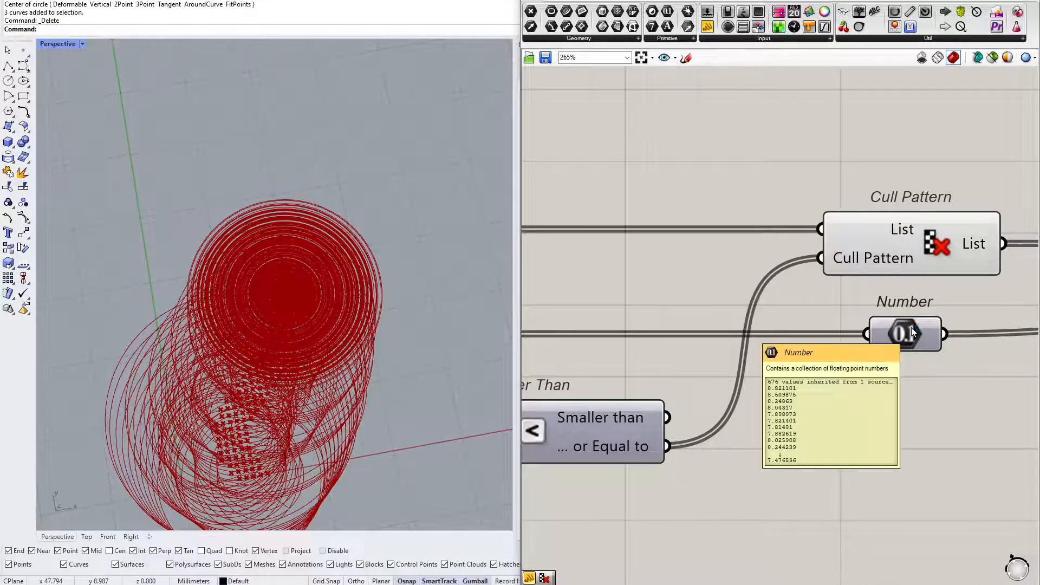
Replace the Number parameter below Cull Pattern with a duplicate of Cull Pattern that keeps its input connections.
right_click_drag(901, 243, 814, 246)
left_click_drag(814, 246, 823, 402, "alt")
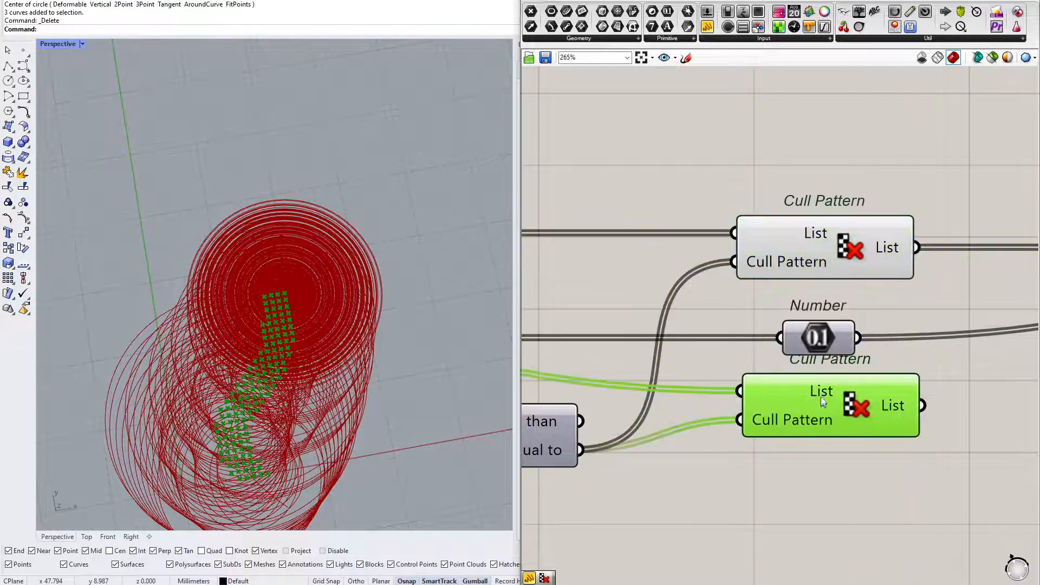
left_click(824, 339)
key("Delete")
left_click_drag(836, 407, 831, 353)
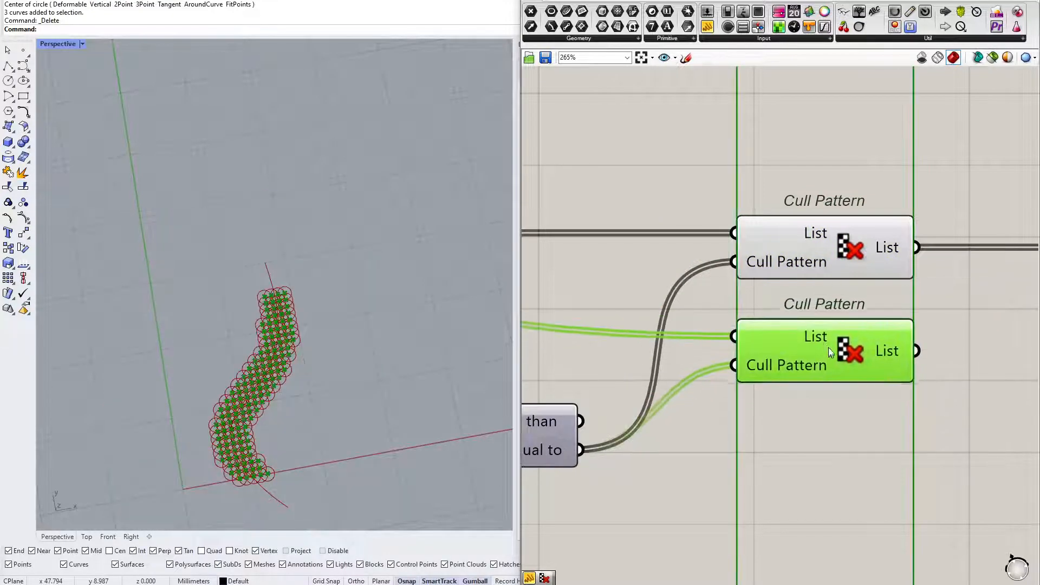
Replace the lower Cull Pattern's List source with the Distance output of Curve Closest Point.
scroll(799, 350, "down", 4)
right_click_drag(726, 336, 785, 333)
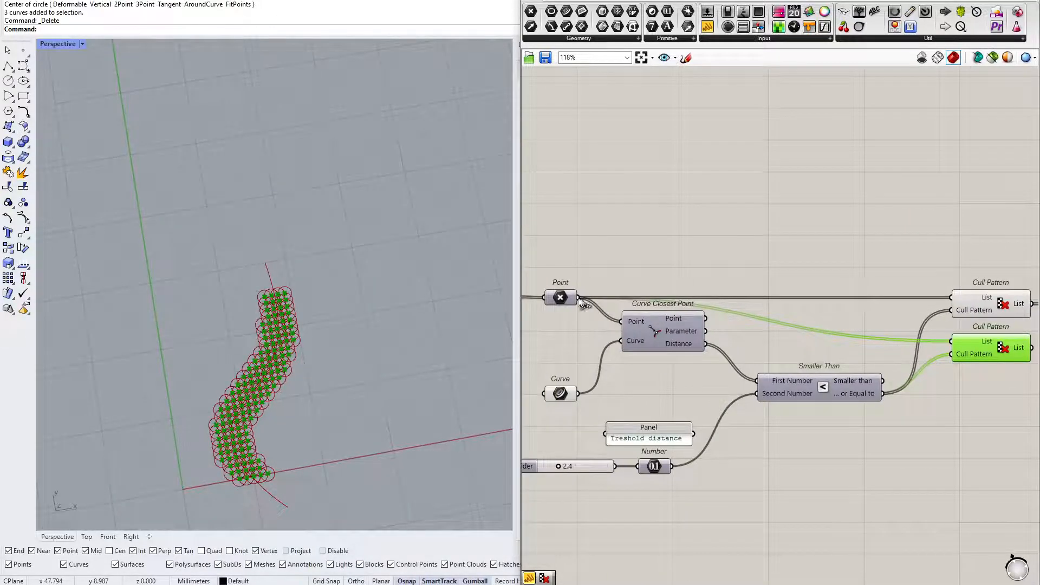
left_click_drag(576, 249, 536, 332)
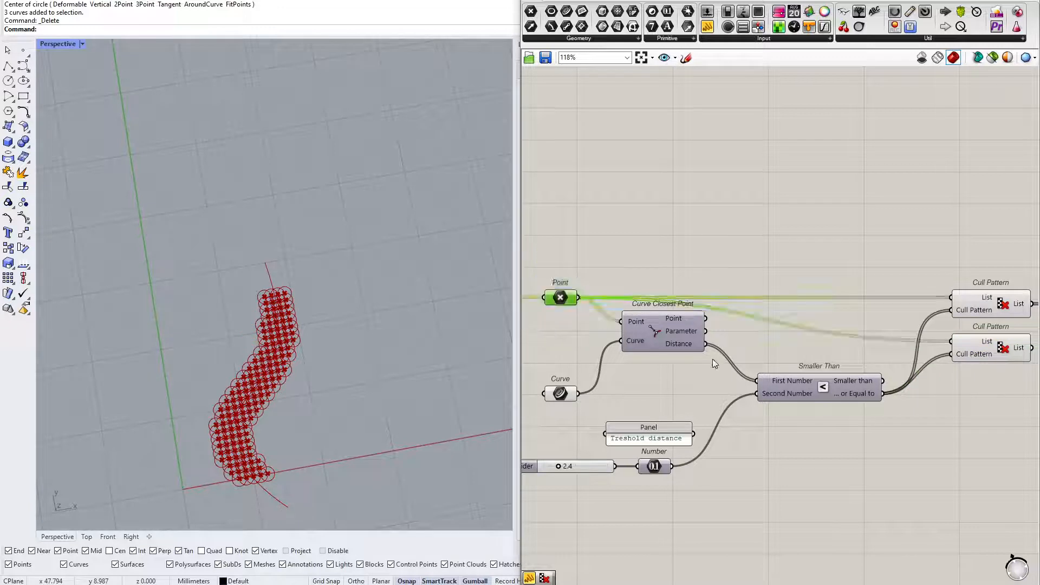
left_click_drag(726, 352, 952, 338)
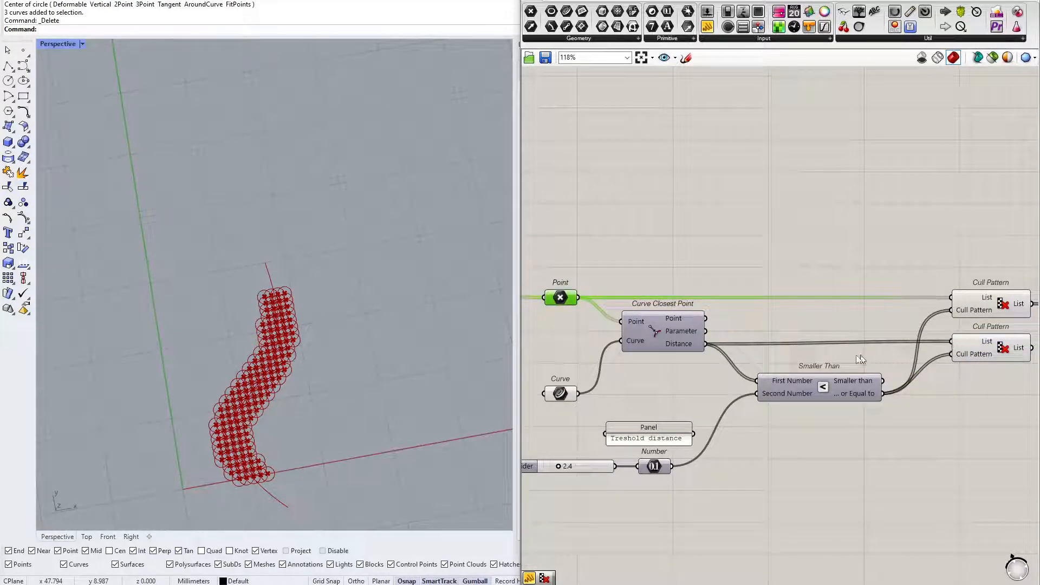
right_click_drag(949, 342, 925, 345)
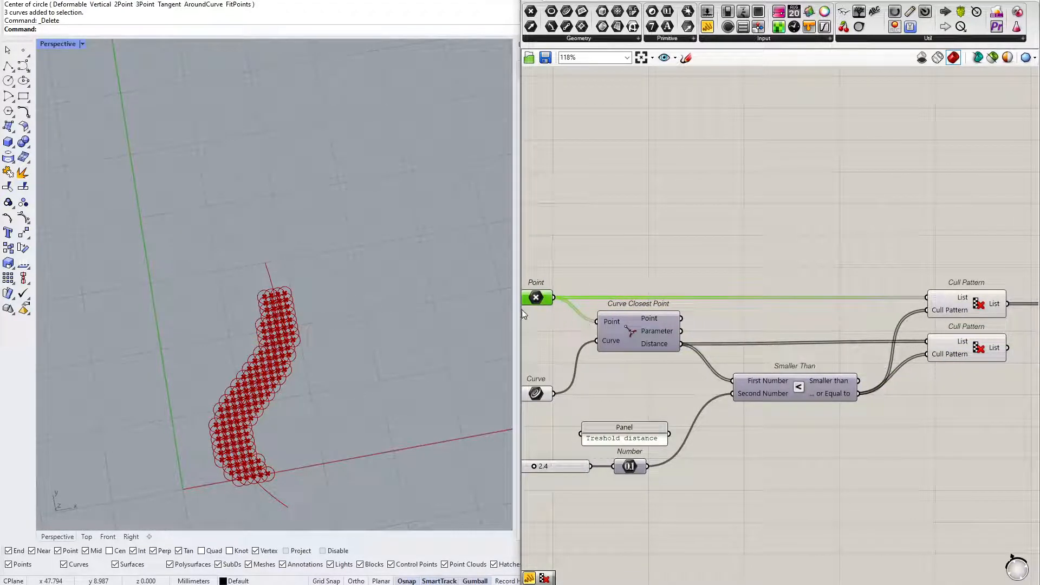
Widen the Grasshopper canvas and adjust the lower Cull Pattern's position beneath the upper one.
left_click_drag(522, 310, 347, 310)
left_click_drag(798, 347, 799, 350)
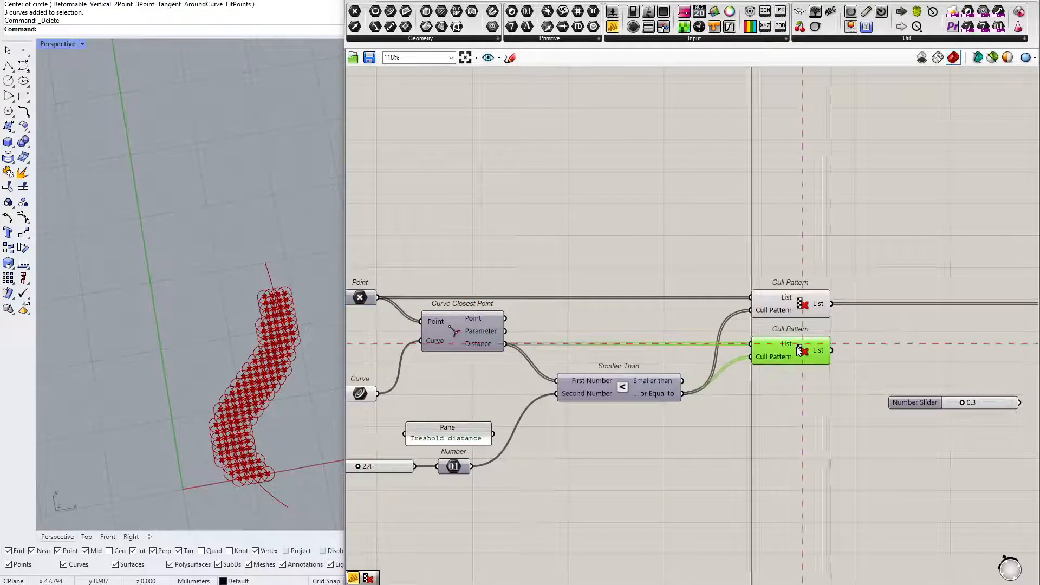
left_click(798, 313)
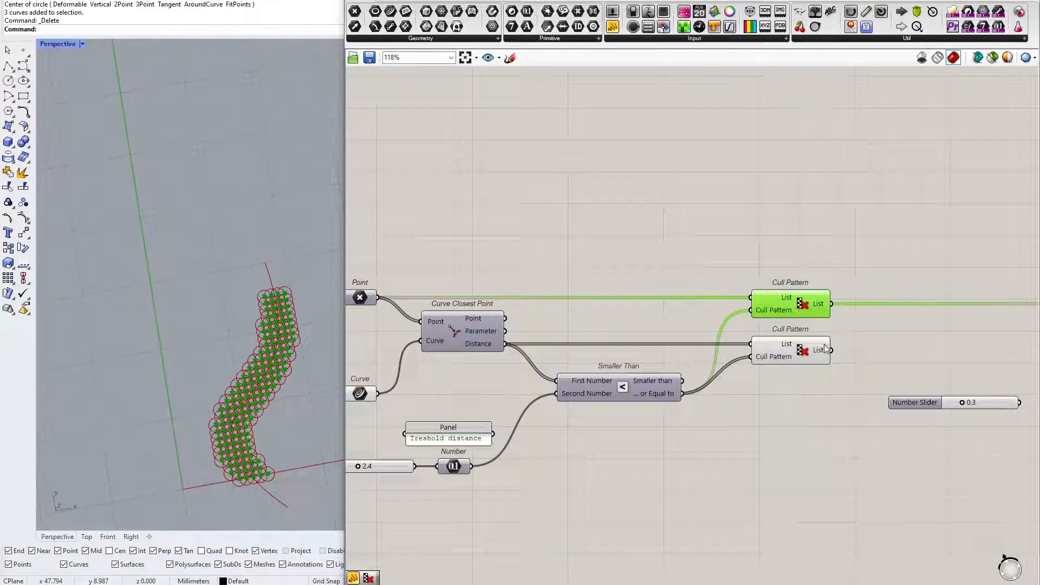
mouse_move(827, 356)
Connect the lower Cull Pattern's List output to the Circle's Radius and turn off the preview of both Cull Patterns.
right_click_drag(851, 348, 514, 363)
left_click_drag(514, 363, 748, 333)
left_click_drag(562, 244, 416, 366)
right_click(528, 272)
left_click(558, 283)
Examine how the circle sizes change with distance from the attractor curve in the Rhino viewport.
scroll(265, 387, "up", 10)
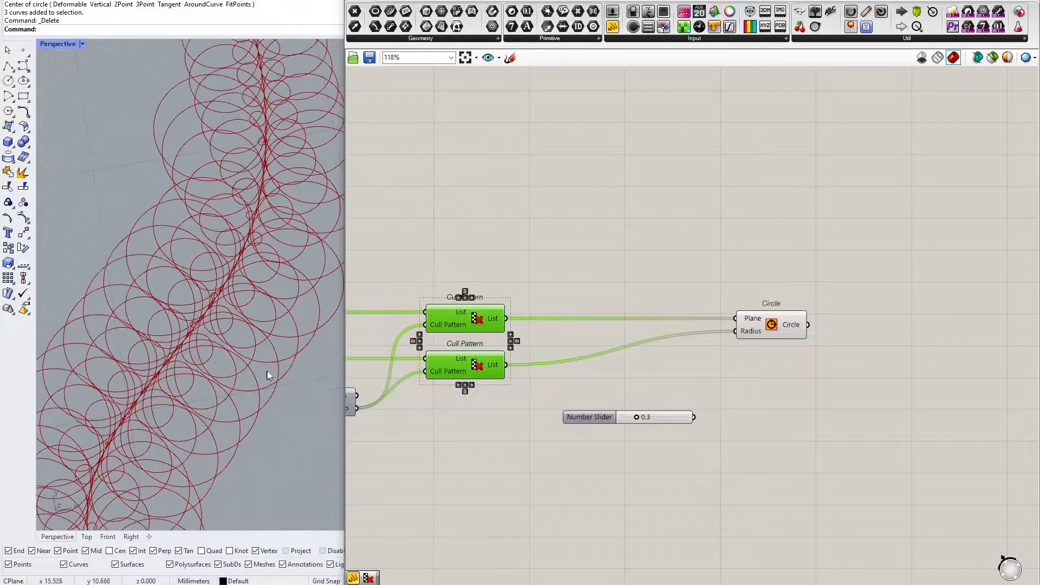
scroll(305, 312, "up", 7)
scroll(235, 291, "down", 7)
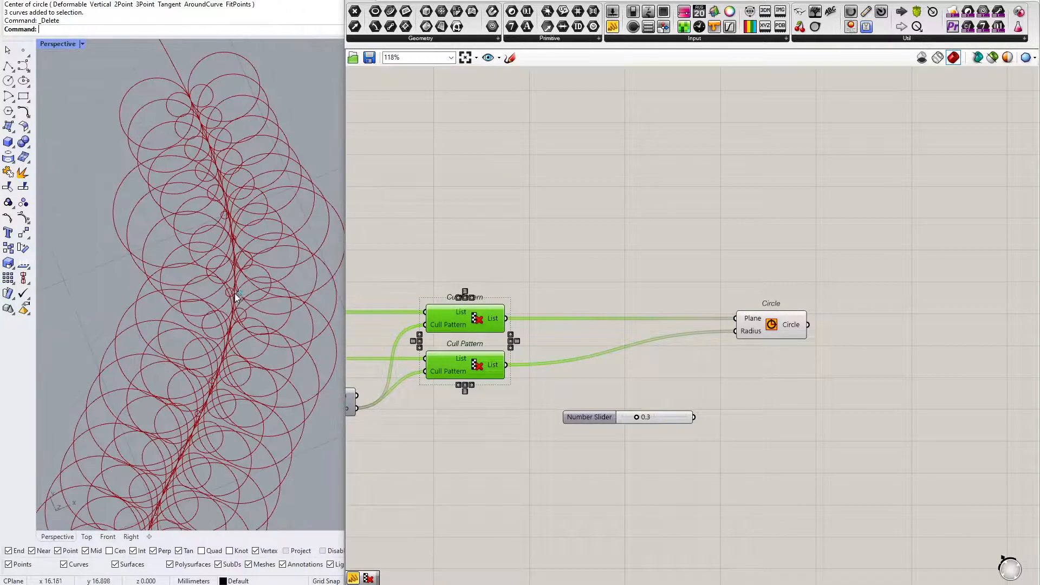
scroll(237, 257, "up", 4)
scroll(237, 256, "up", 3)
scroll(225, 268, "down", 8)
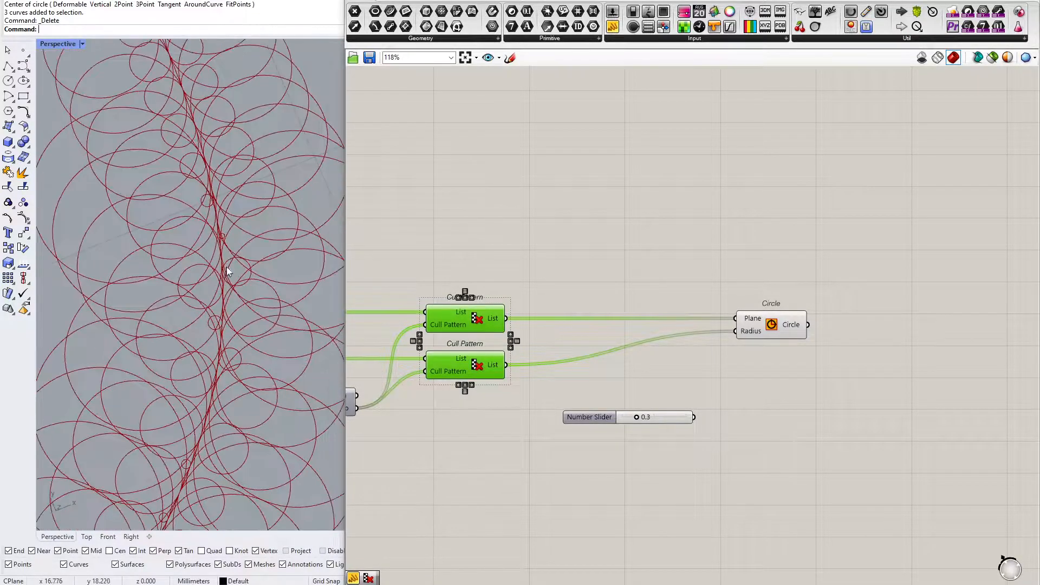
scroll(185, 85, "down", 3)
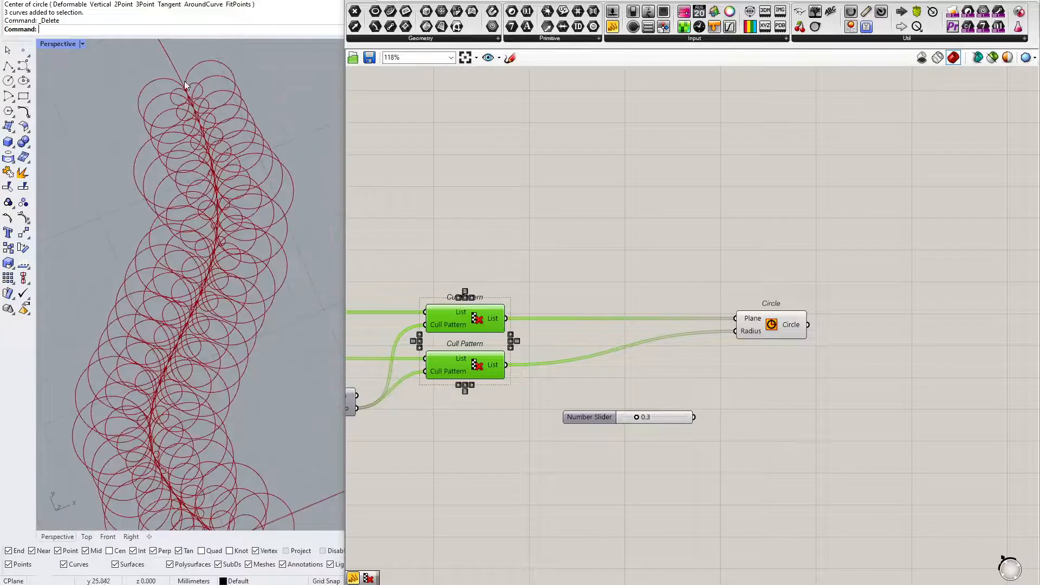
scroll(208, 207, "down", 3)
scroll(524, 280, "down", 3)
Move the attractor curve sideways across the grid with the gumball, then deselect it.
right_click_drag(395, 319, 784, 304)
scroll(613, 339, "up", 3)
scroll(242, 291, "up", 3)
middle_click(241, 292)
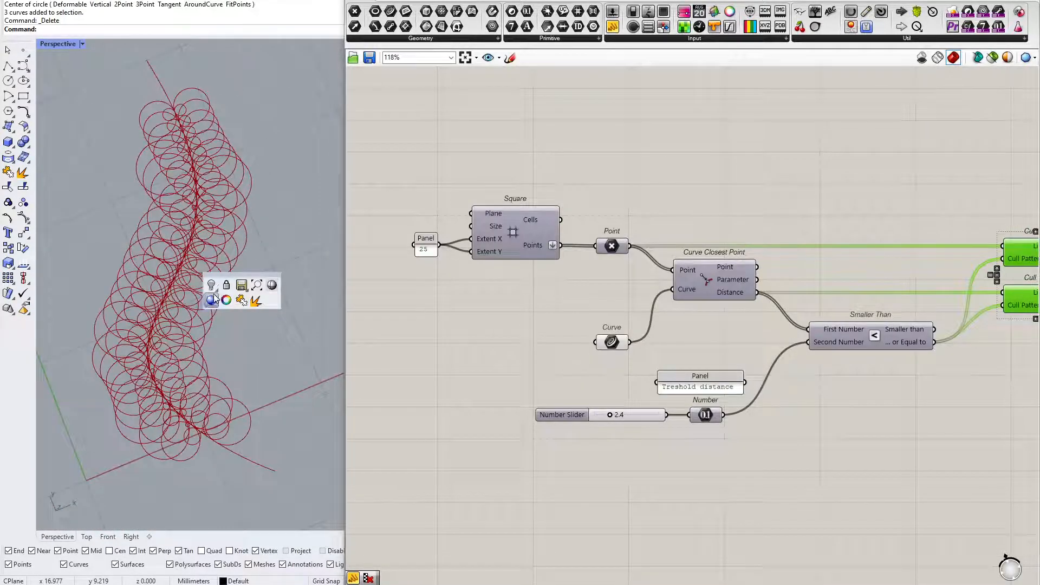
left_click(212, 299)
left_click(165, 264)
left_click_drag(214, 263, 250, 241)
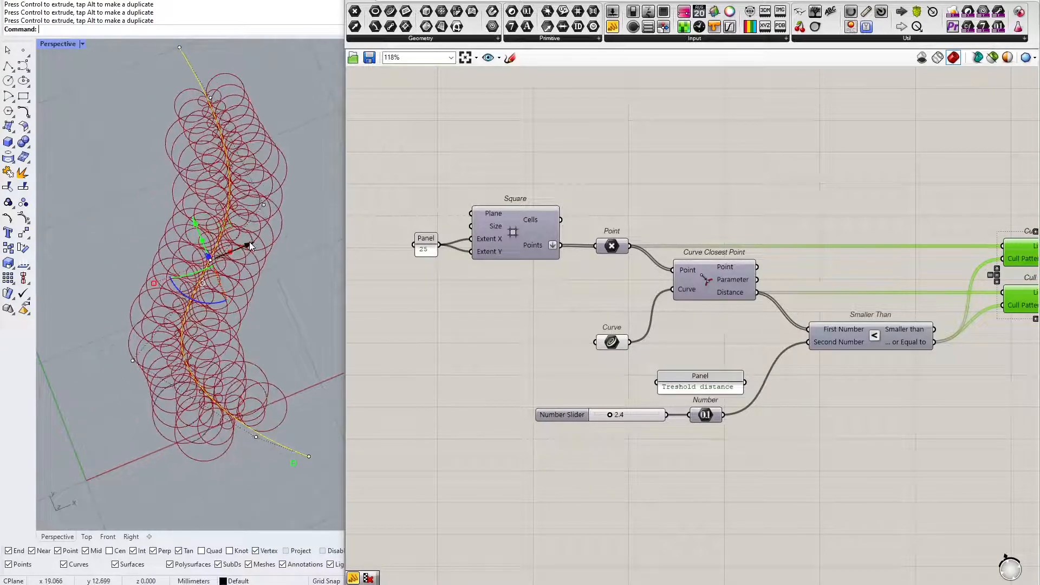
left_click(479, 319)
left_click(252, 326)
Examine the smallest circles closest to the moved curve and the Cull Pattern connections into Circle.
scroll(217, 263, "up", 4)
right_click_drag(228, 280, 175, 285)
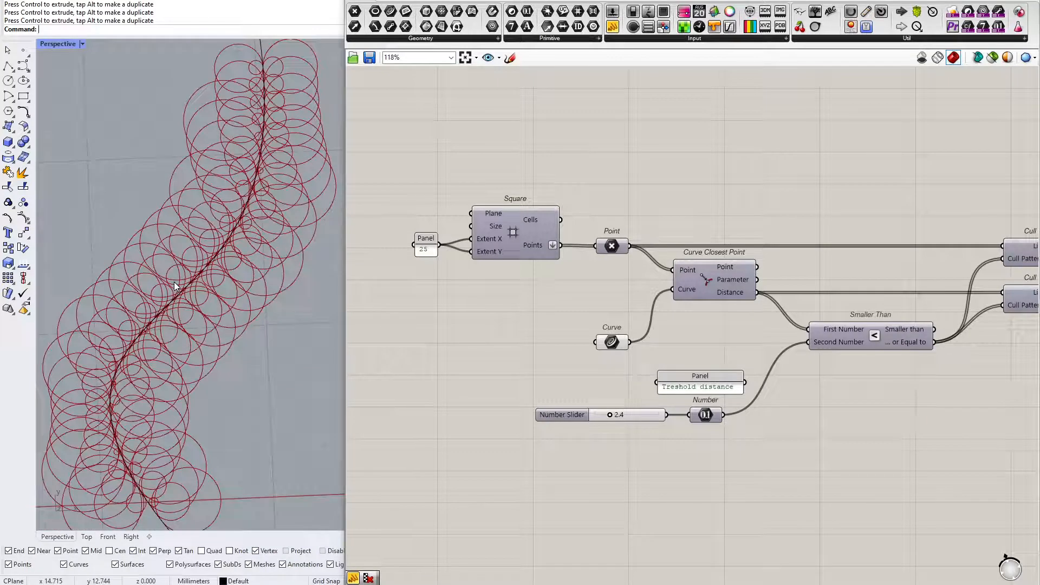
scroll(176, 320, "up", 3)
scroll(141, 313, "up", 3)
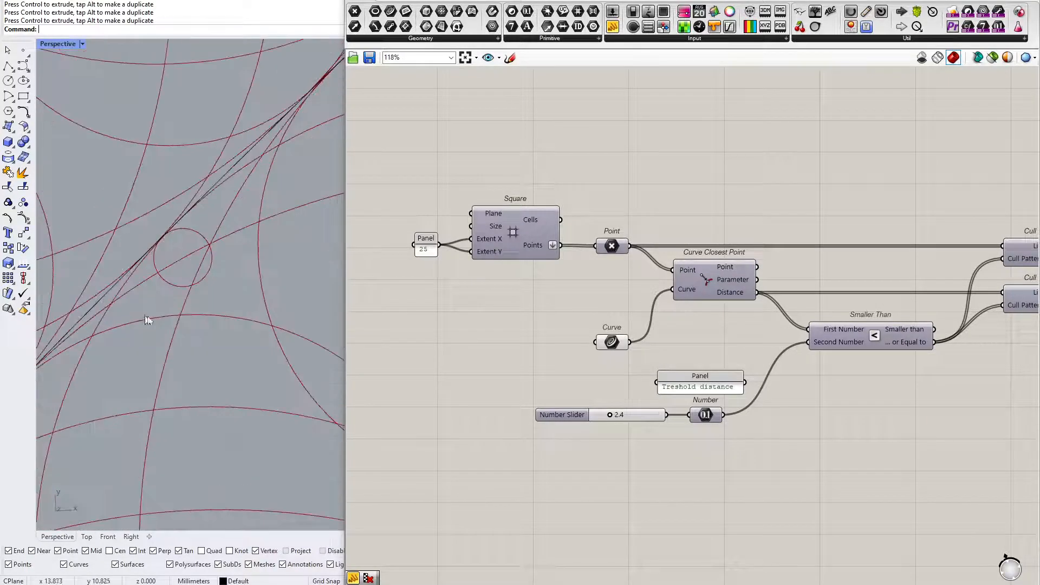
scroll(171, 288, "down", 6)
right_click_drag(956, 298, 782, 313)
scroll(781, 313, "up", 3)
scroll(128, 329, "up", 4)
scroll(135, 317, "down", 5)
right_click_drag(620, 332, 654, 333)
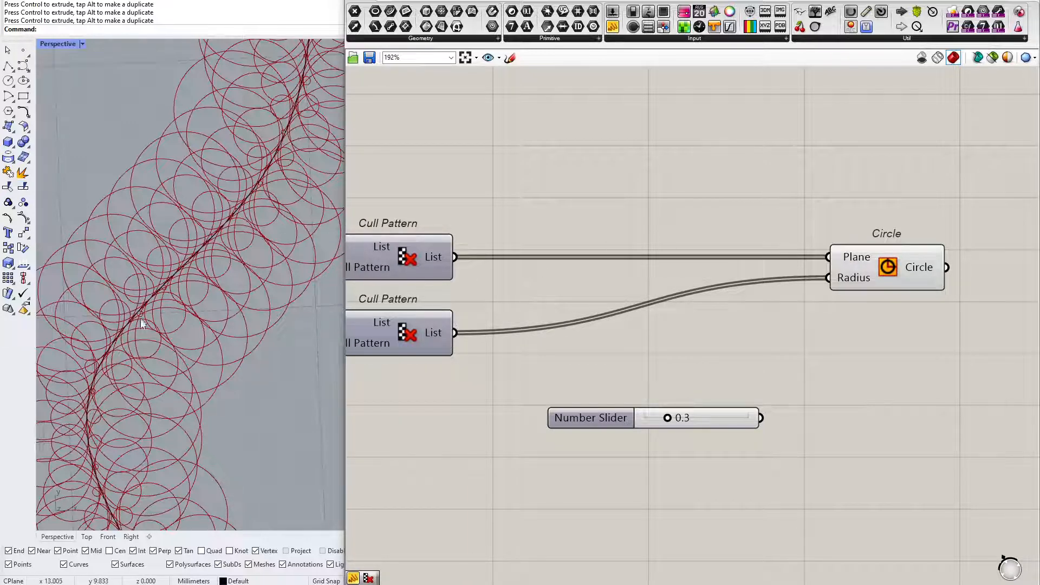
scroll(613, 260, "down", 2)
right_click_drag(602, 269, 603, 305)
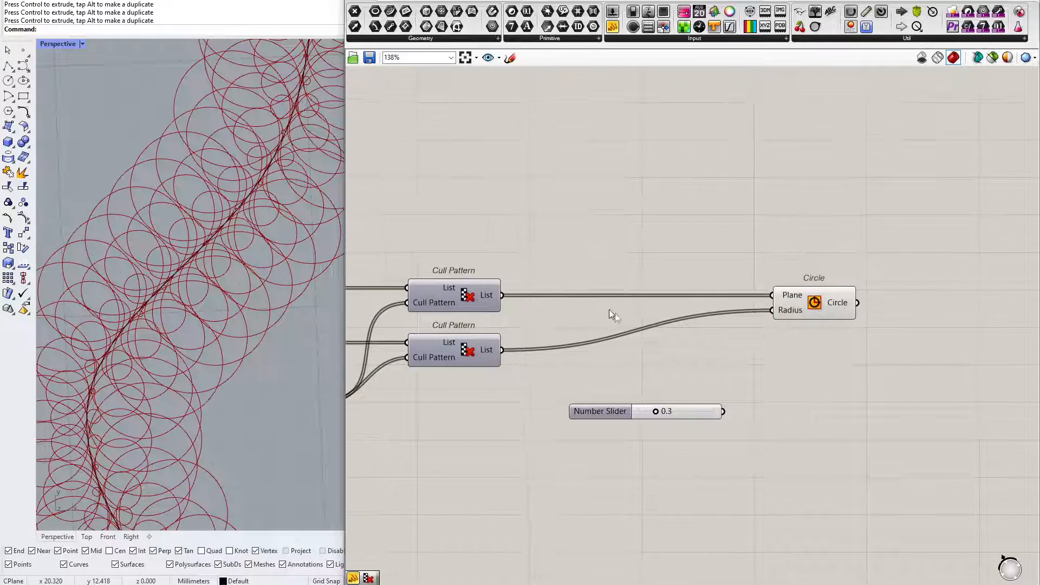
Delete the unconnected Number Slider below the Circle's Radius connection.
right_click_drag(651, 331, 571, 268)
left_click_drag(653, 313, 564, 375)
key("Delete")
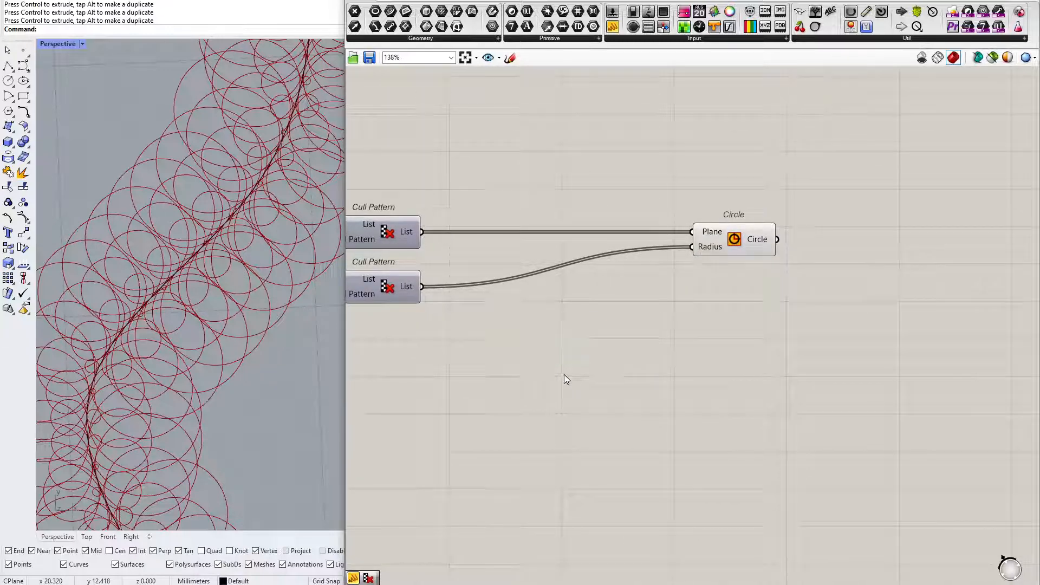
Add a Remap Numbers component below the connections between Cull Pattern and Circle.
double_click(551, 365)
type("remap")
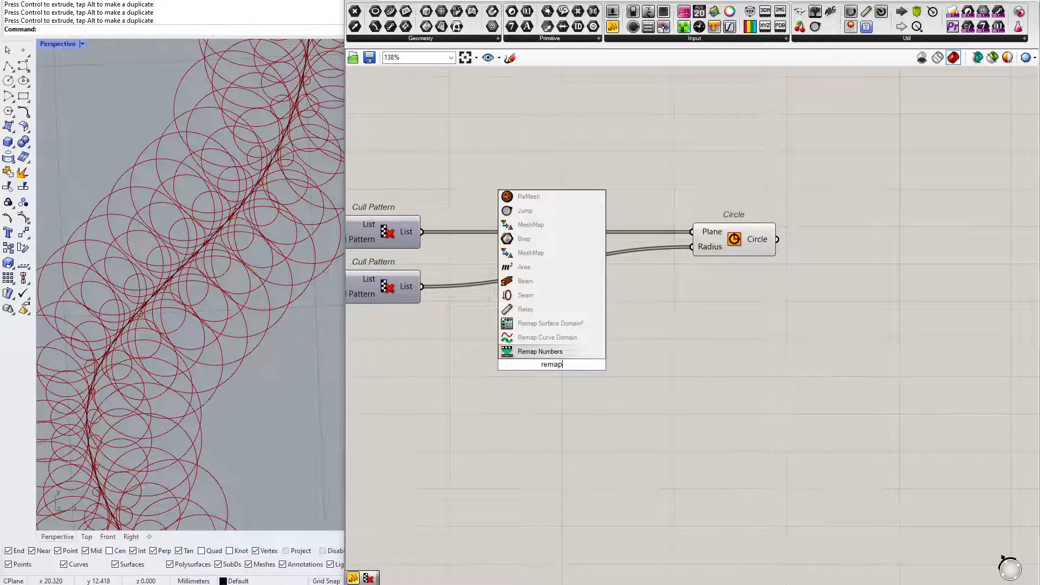
key("Return")
left_click_drag(551, 365, 576, 382)
scroll(602, 406, "up", 2)
Move the Remap Numbers component down to an empty area of the canvas with free space beneath it.
left_click(563, 434)
left_click_drag(426, 415, 726, 279)
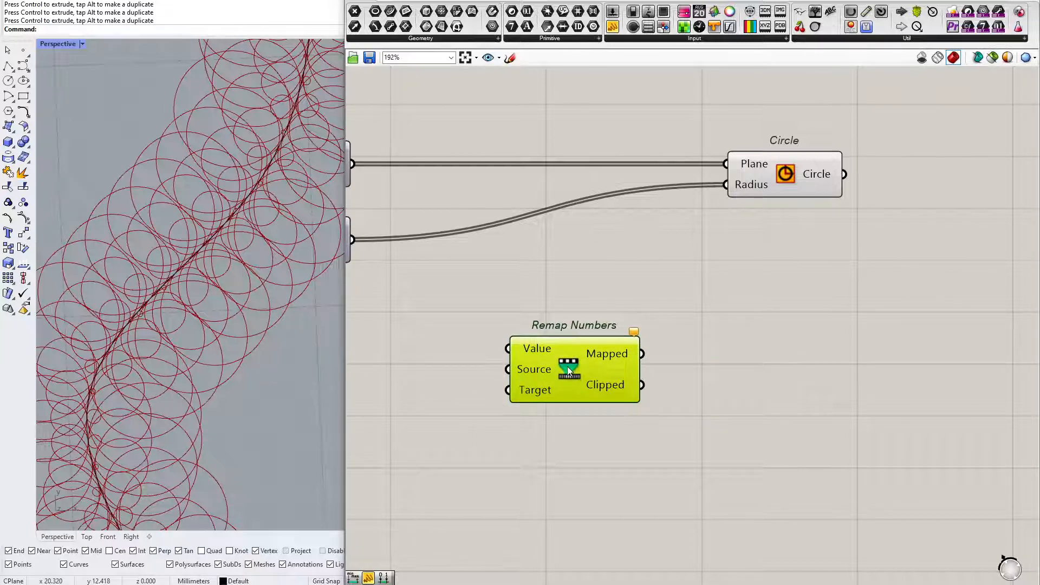
left_click_drag(563, 372, 598, 340)
right_click_drag(611, 323, 641, 210)
left_click_drag(643, 225, 653, 399)
right_click_drag(654, 399, 674, 289)
left_click_drag(673, 296, 703, 366)
right_click_drag(705, 370, 591, 167)
Sketch a horizontal line with a solid dot at each end below the Remap Numbers component.
left_click(510, 57)
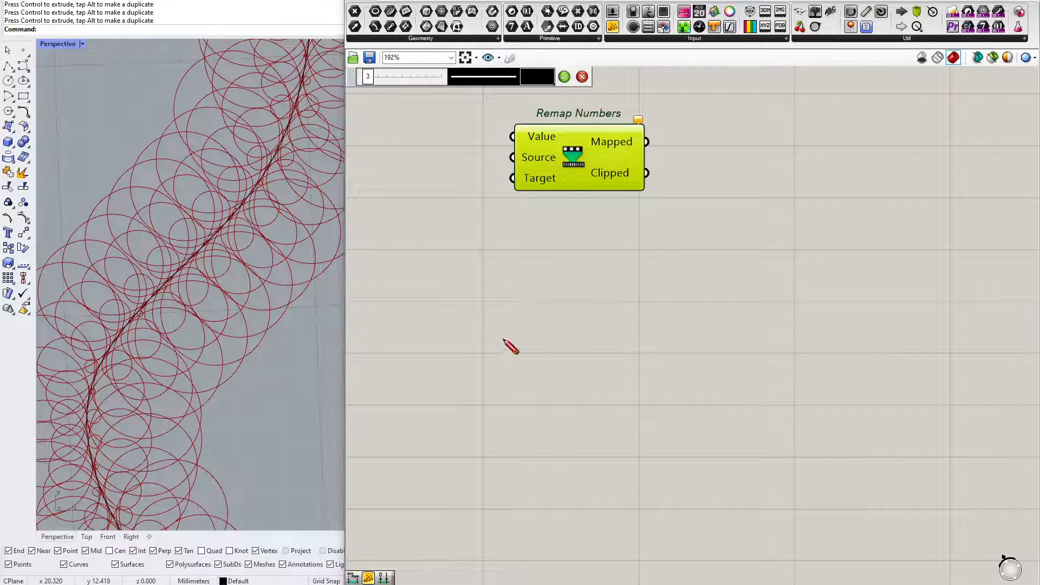
left_click_drag(476, 339, 847, 334)
right_click(847, 334)
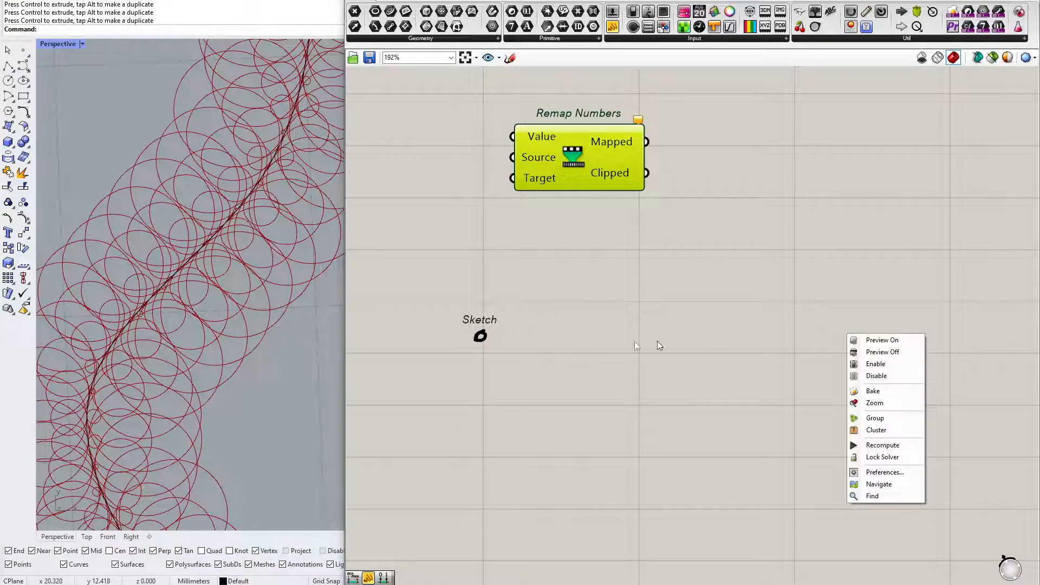
left_click(688, 344)
left_click(510, 58)
left_click_drag(480, 337, 843, 338)
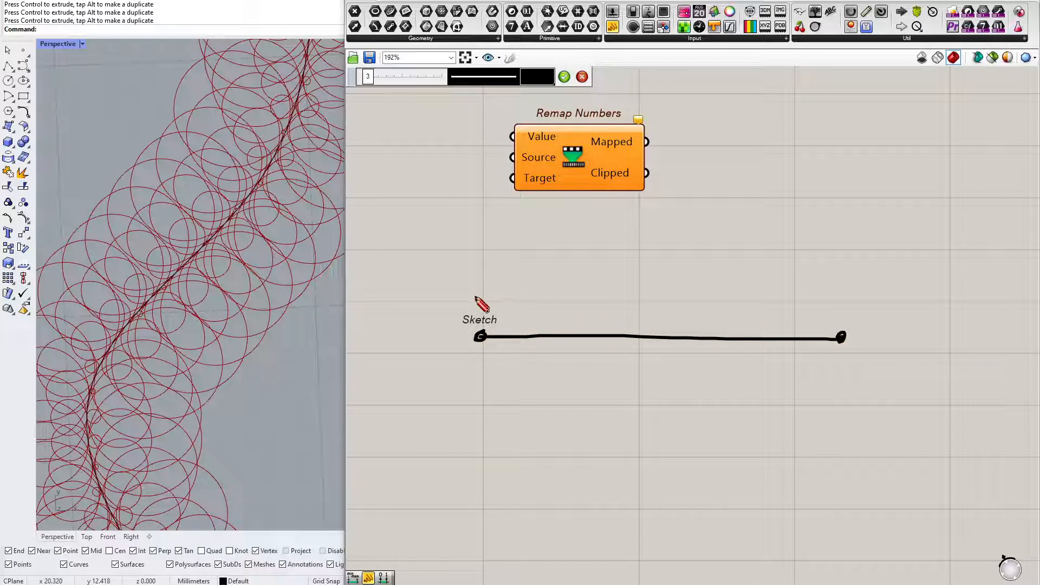
Label the sketched line S with ends 0 and 1, and outline the Source input of Remap Numbers.
mouse_move(465, 291)
left_mouse_down()
mouse_move(469, 281)
mouse_move(466, 290)
left_mouse_up()
mouse_move(499, 142)
left_mouse_down()
mouse_move(507, 169)
mouse_move(570, 155)
mouse_move(504, 150)
left_mouse_up()
left_click_drag(831, 301, 847, 312)
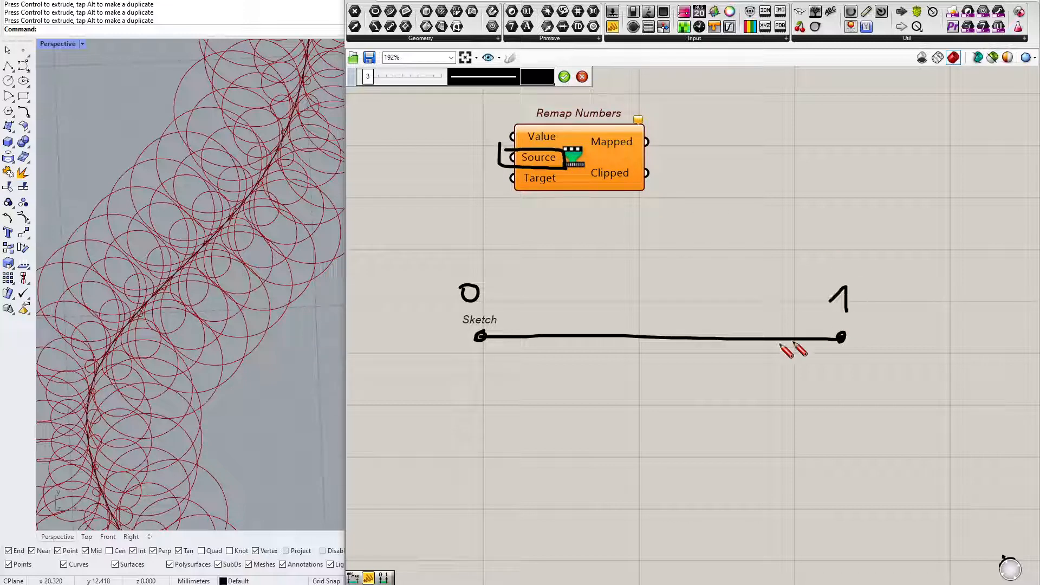
left_click_drag(383, 324, 385, 339)
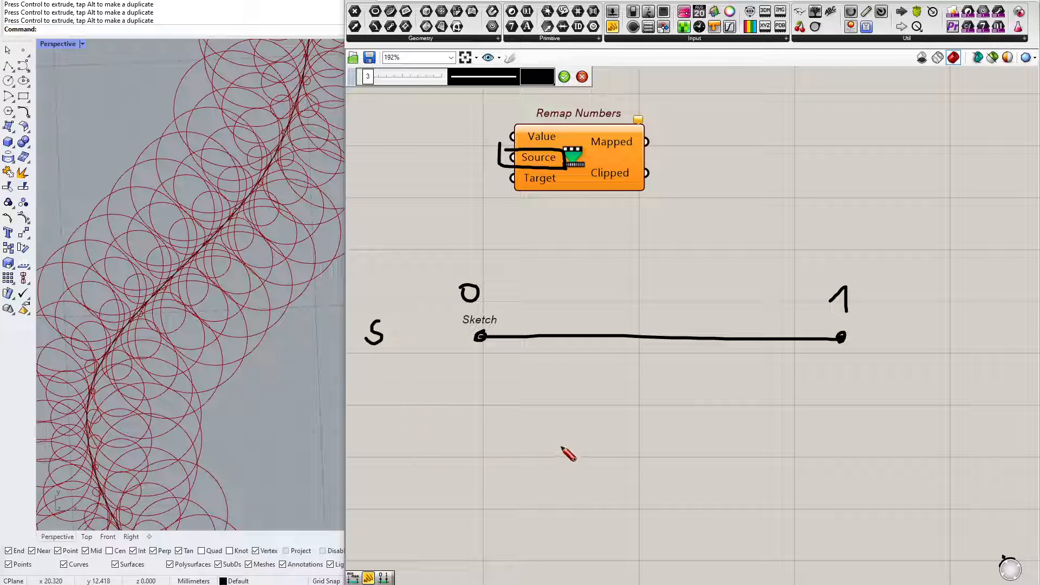
Sketch a longer line with circled ends below the S line, labelled T with 2 at its far end.
scroll(520, 447, "down", 1)
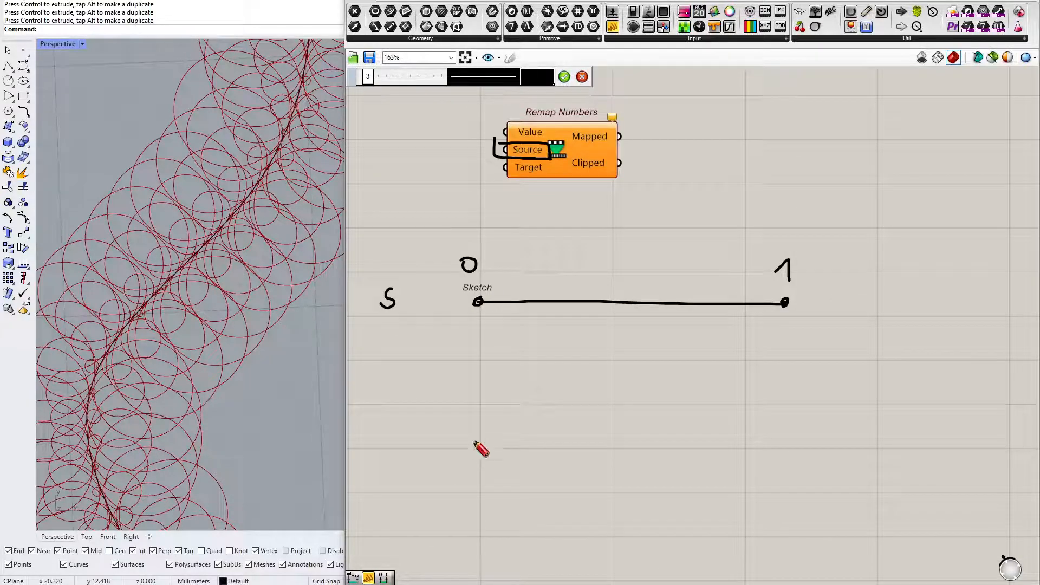
left_click_drag(481, 429, 1039, 413)
scroll(578, 411, "down", 1)
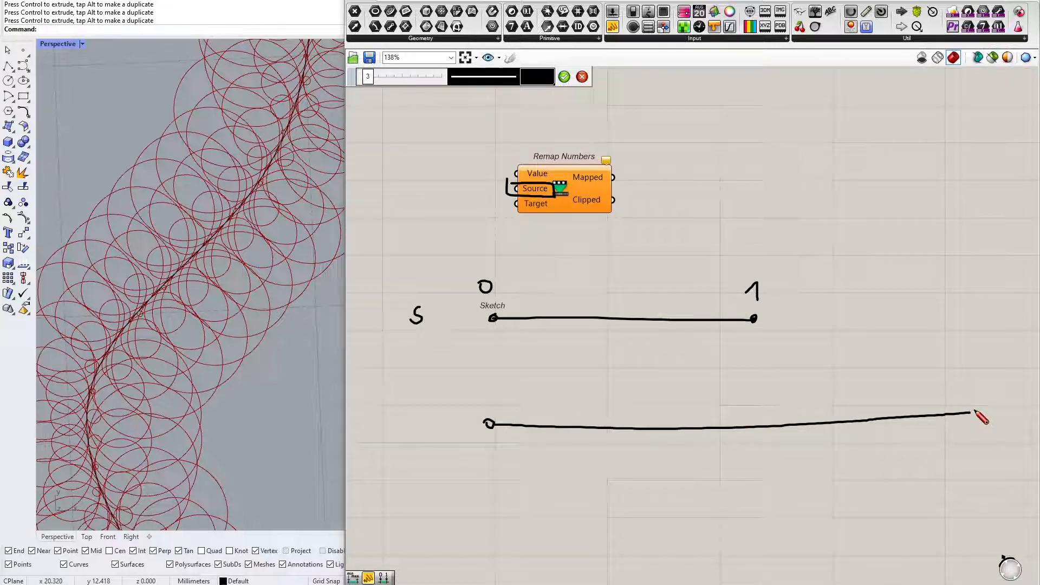
left_click_drag(962, 383, 984, 399)
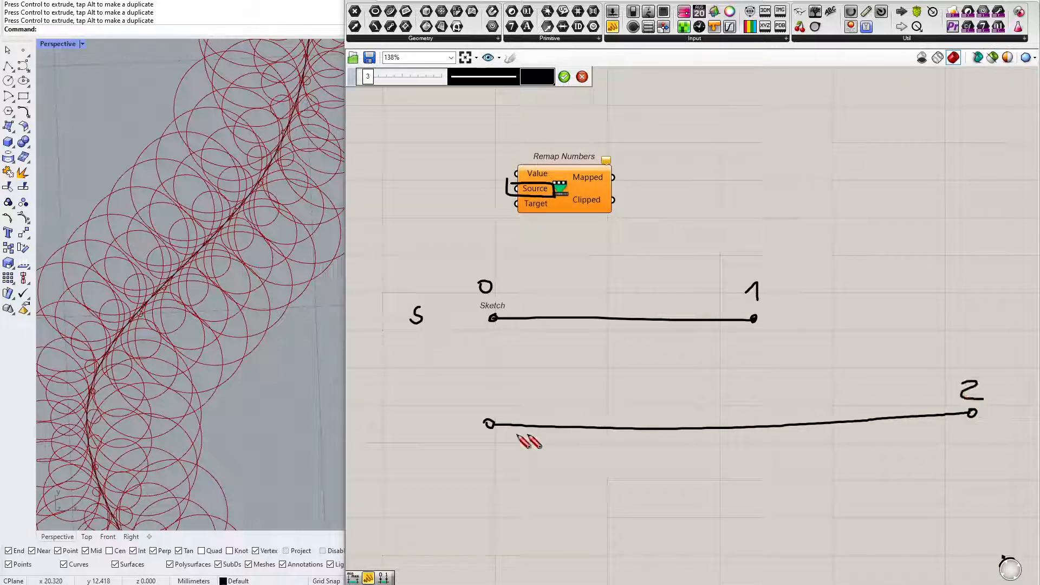
mouse_move(415, 411)
left_mouse_down()
mouse_move(414, 425)
mouse_move(429, 409)
left_mouse_up()
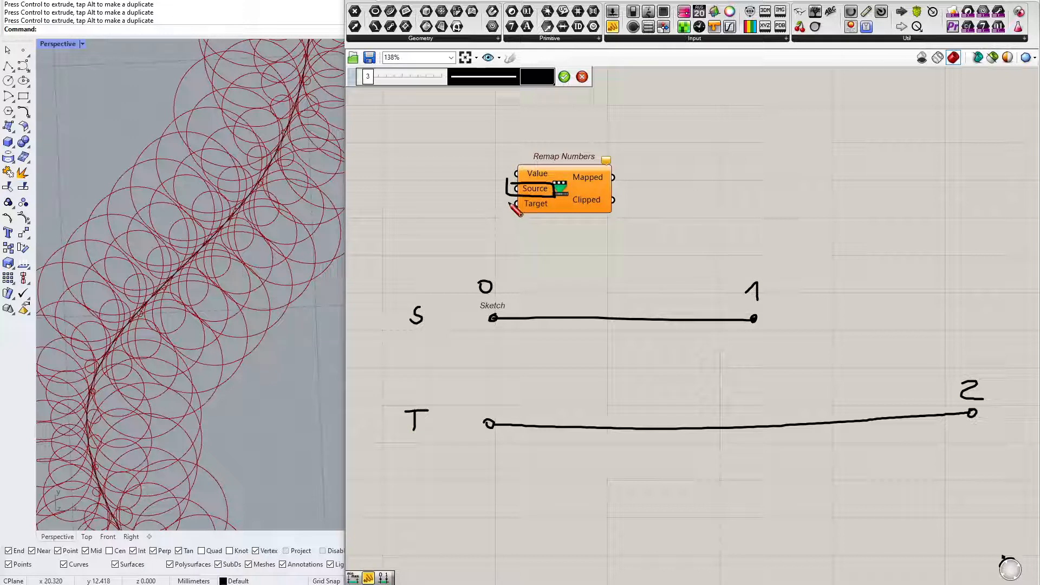
Outline the Target input of Remap Numbers in the sketch and accept the sketch.
left_click_drag(503, 210, 551, 212)
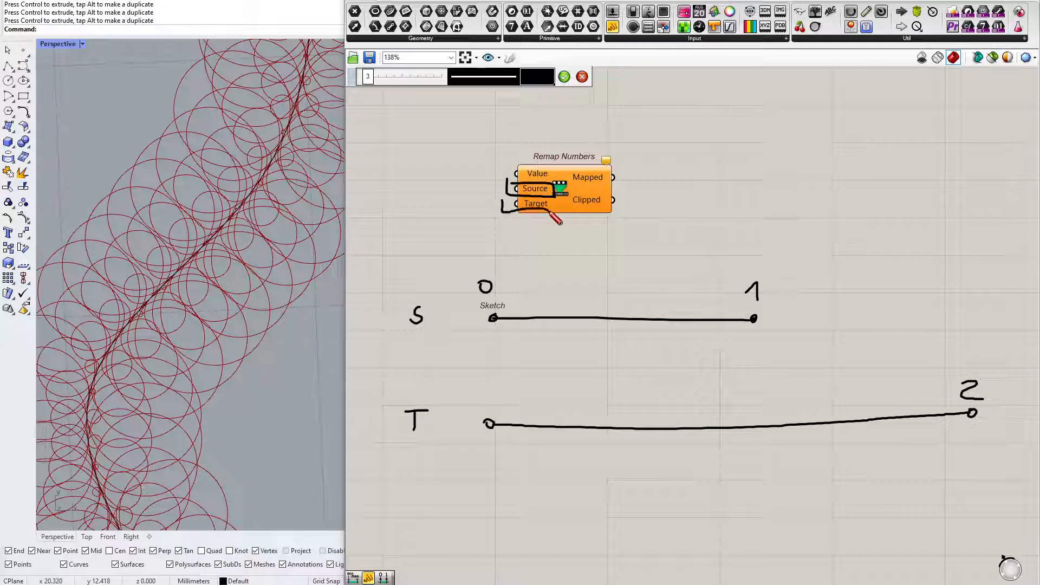
left_click(564, 76)
right_click_drag(593, 319, 553, 312)
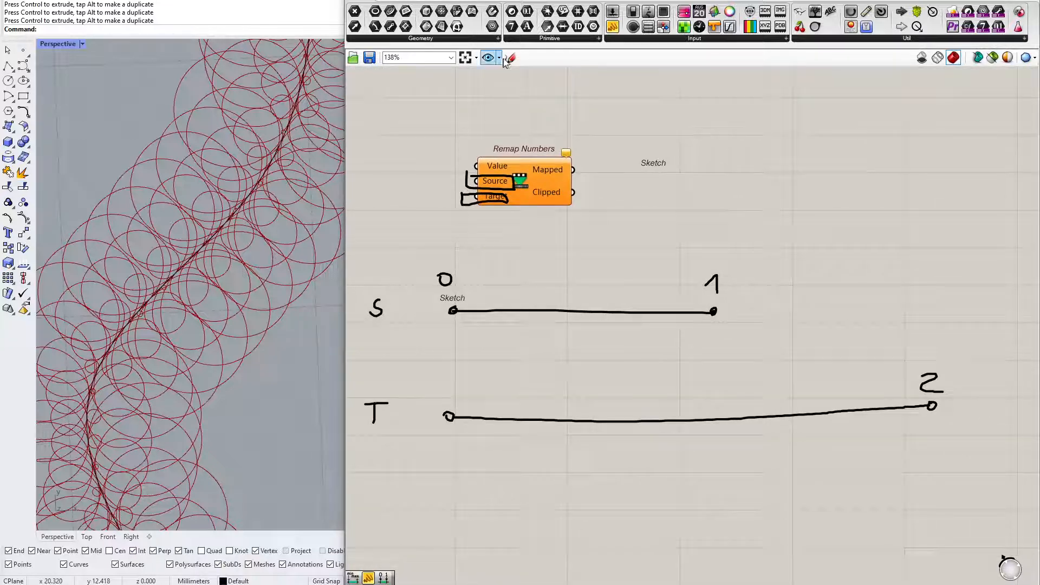
Write 0 above the start of the T line and accept the sketch.
left_click(510, 57)
left_click_drag(448, 404, 449, 396)
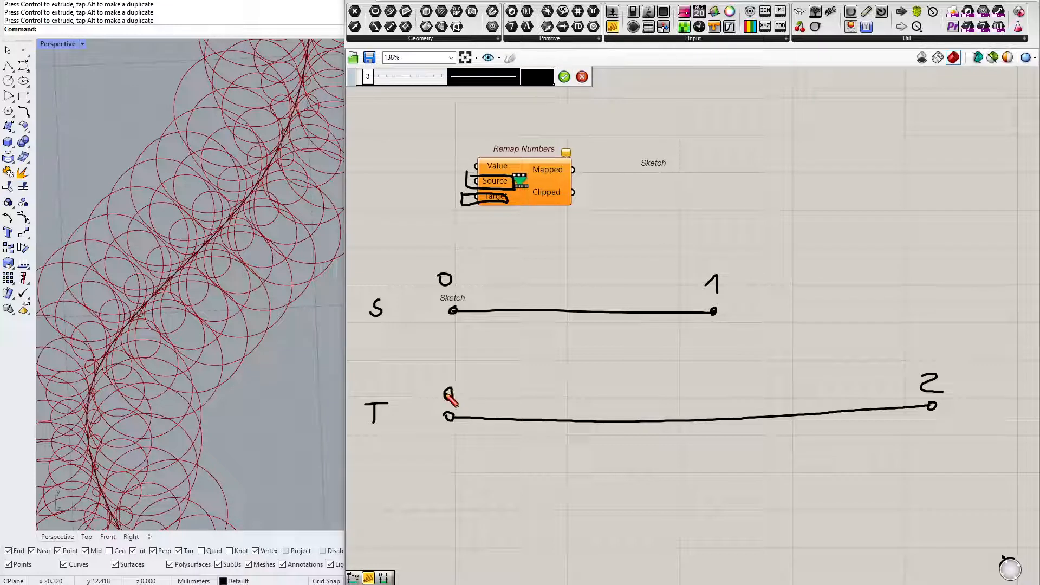
left_click(564, 77)
Start a new sketch and mark the middle of the S line with a tick labelled 0,5.
left_click(510, 58)
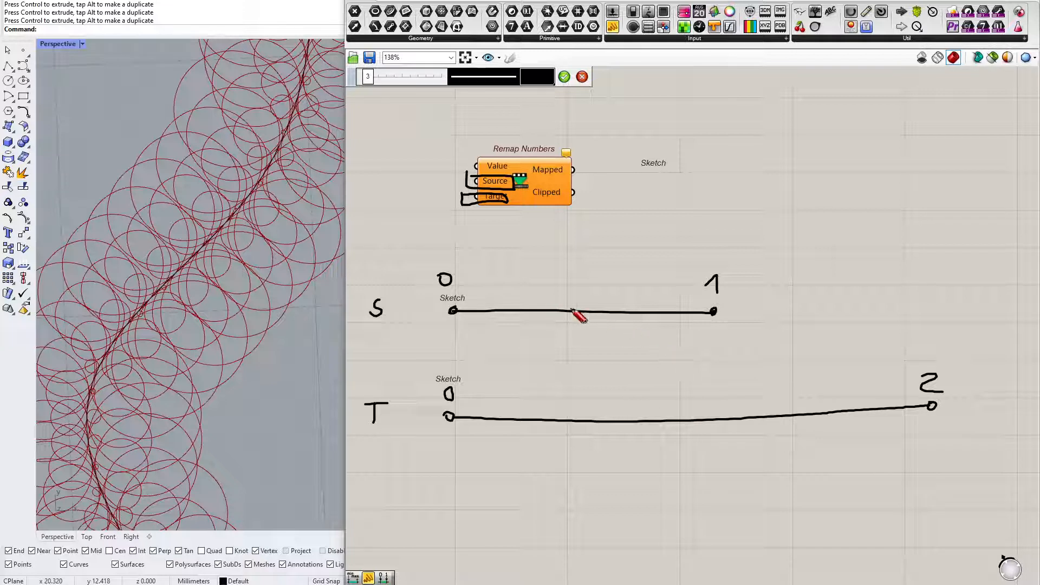
left_click_drag(574, 308, 574, 320)
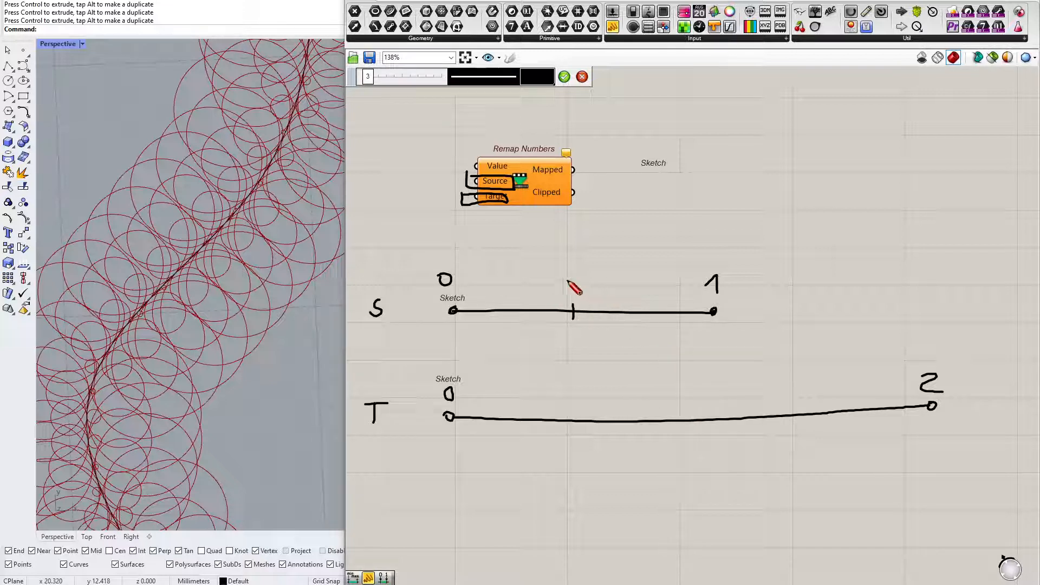
left_click_drag(565, 270, 591, 273)
left_click_drag(581, 273, 580, 288)
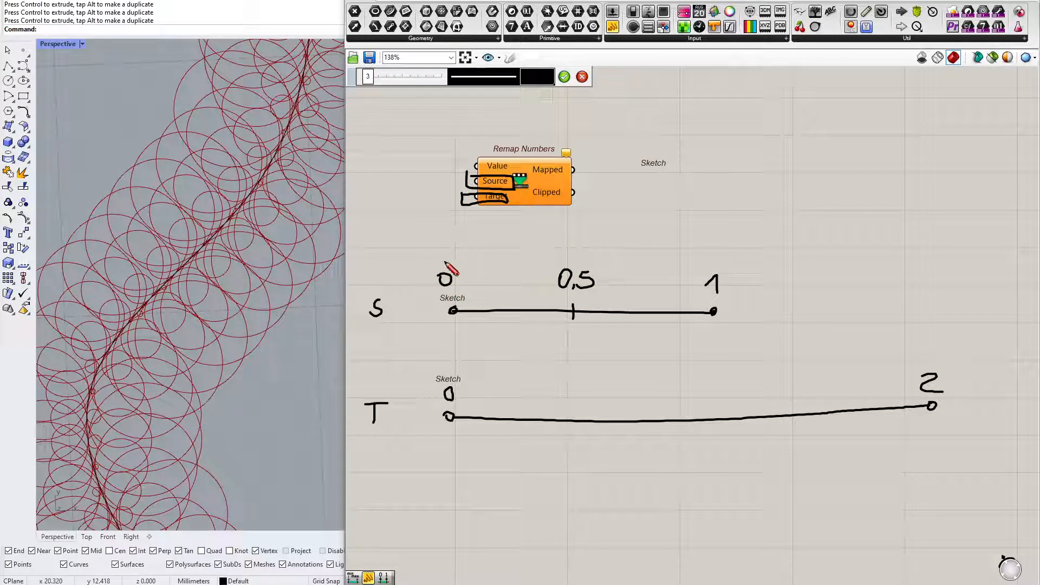
Sketch a span line above the S line from 0 to 0,5 and label it 50%.
left_click_drag(436, 252, 576, 250)
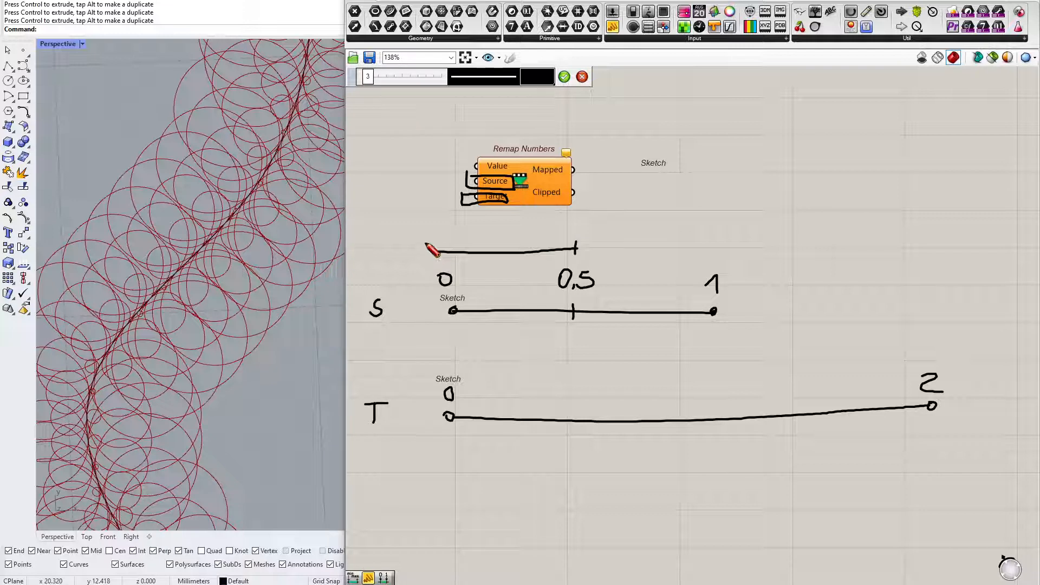
mouse_move(479, 230)
left_mouse_down()
mouse_move(467, 237)
mouse_move(488, 232)
mouse_move(497, 245)
left_mouse_up()
left_click_drag(509, 236, 510, 237)
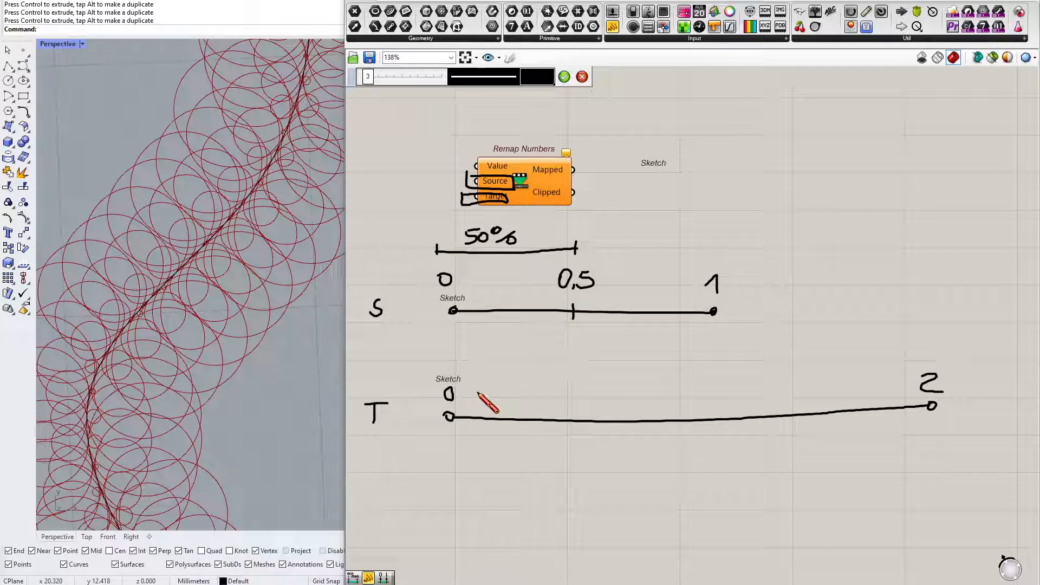
Sketch an arrow from S down to T and write 50% below the middle of the T line.
mouse_move(389, 321)
left_mouse_down()
mouse_move(383, 389)
mouse_move(403, 385)
left_mouse_up()
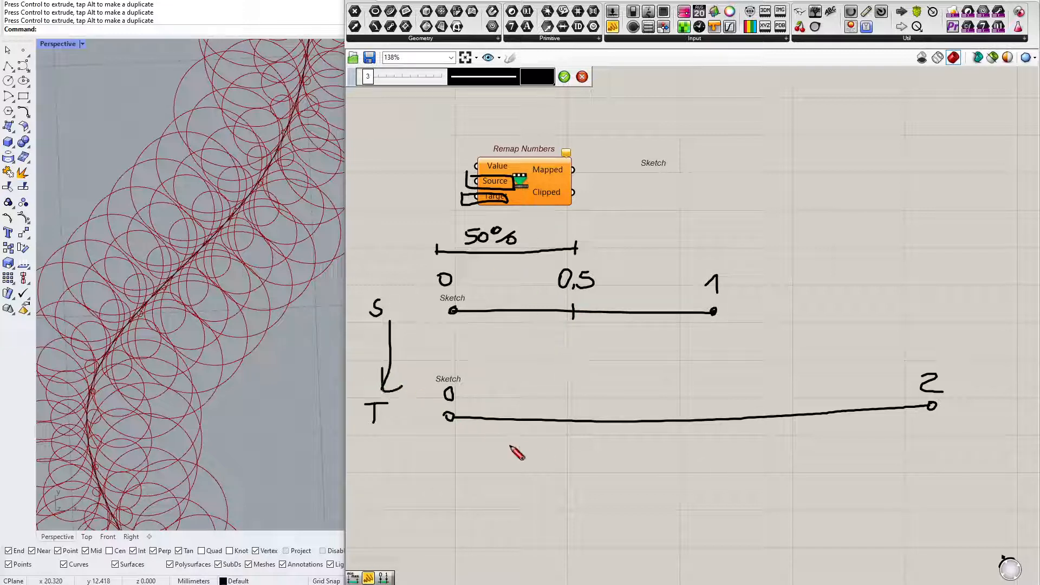
mouse_move(672, 460)
left_mouse_down()
mouse_move(653, 482)
mouse_move(685, 464)
mouse_move(682, 473)
mouse_move(695, 465)
mouse_move(696, 481)
left_mouse_up()
left_click_drag(705, 474, 707, 480)
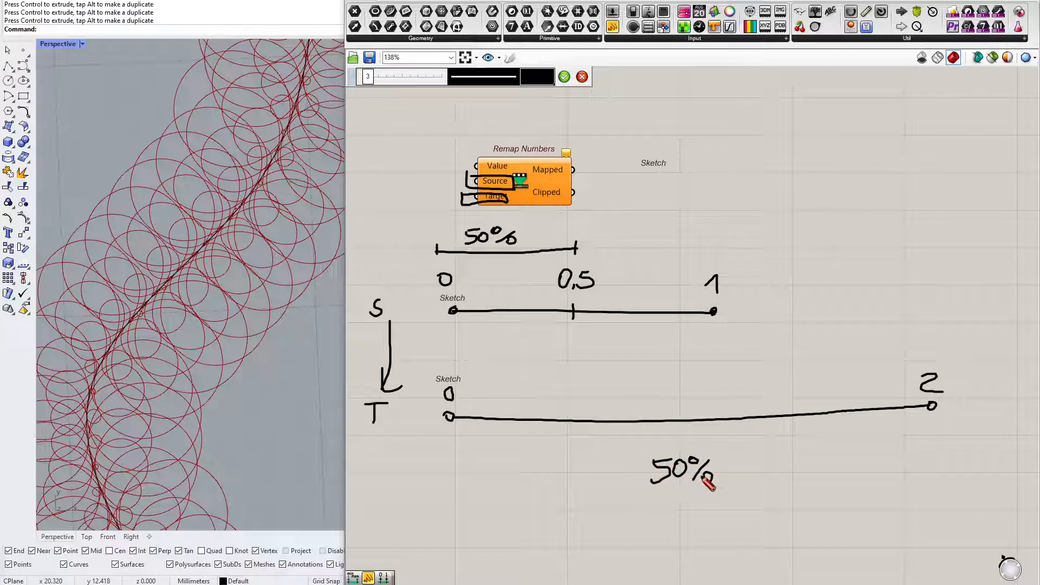
Sketch a dashed line under the first half of the T line, label its midpoint tick 1.0, and accept the sketch.
left_click_drag(447, 426, 485, 428)
left_click_drag(504, 429, 520, 430)
left_click_drag(539, 431, 553, 432)
left_click_drag(574, 432, 636, 432)
left_click_drag(660, 431, 674, 433)
mouse_move(662, 390)
left_mouse_down()
mouse_move(704, 388)
mouse_move(690, 373)
left_mouse_up()
left_click(679, 391)
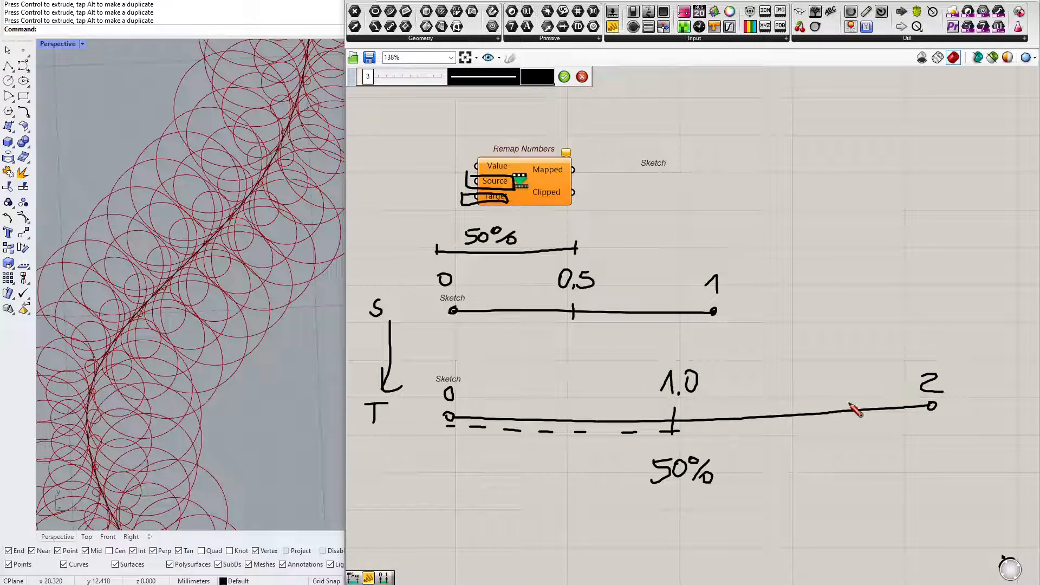
left_click(564, 76)
Place another Remap Numbers component on an empty area of the canvas.
scroll(542, 217, "down", 2)
scroll(641, 208, "down", 3)
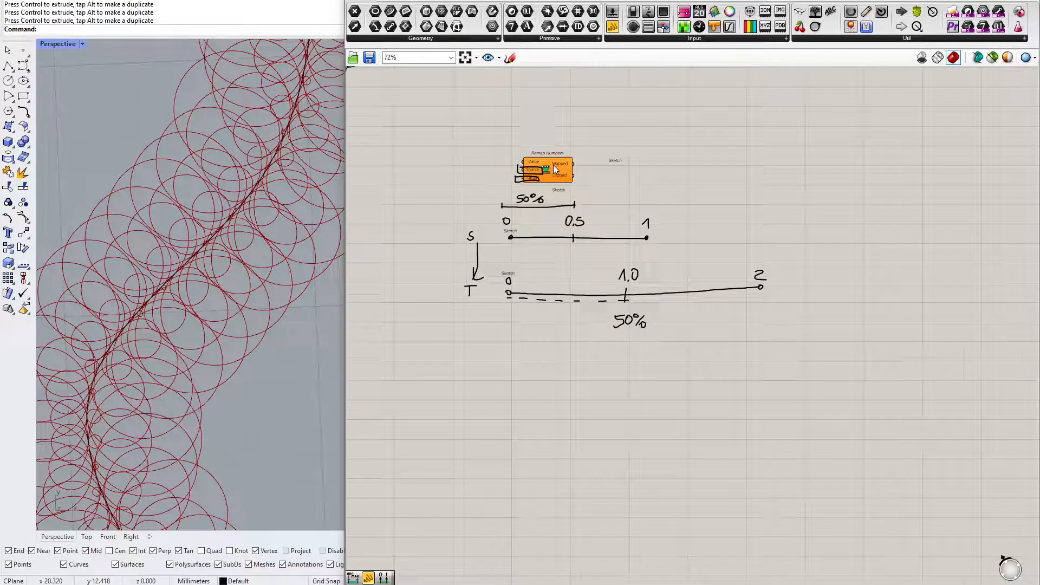
scroll(554, 163, "up", 4)
scroll(554, 93, "down", 6)
scroll(569, 363, "up", 3)
scroll(570, 367, "up", 4)
double_click(581, 263)
type("remap")
key("Return")
left_click_drag(581, 262, 685, 286)
Start a sketch and draw a line below the new Remap Numbers component with dotted ends labelled 0 and 5.
left_click(510, 58)
scroll(632, 176, "down", 2)
scroll(493, 420, "up", 2)
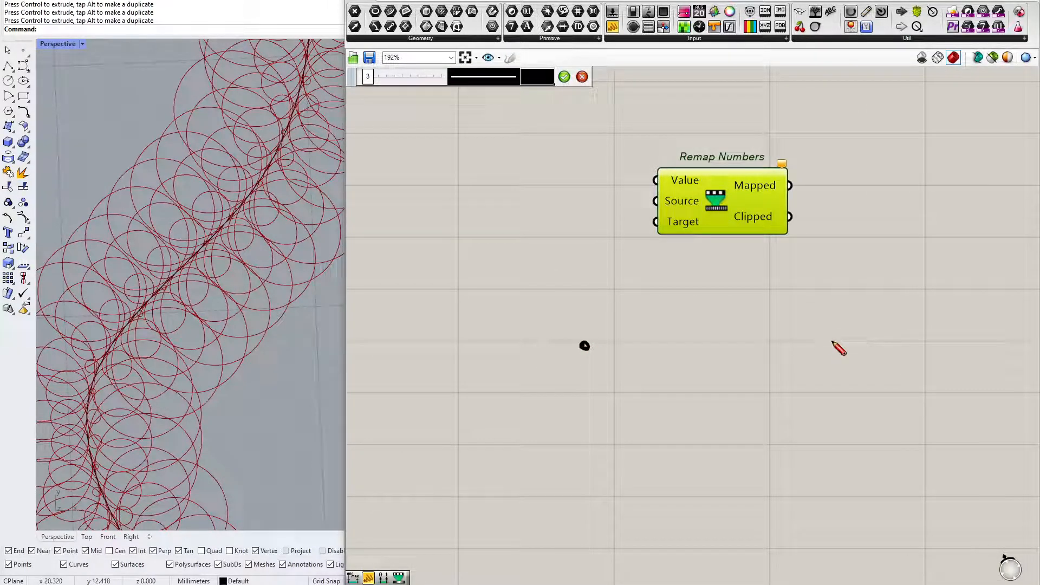
left_click_drag(836, 342, 824, 346)
left_click_drag(574, 313, 576, 306)
mouse_move(840, 302)
left_mouse_down()
mouse_move(824, 306)
mouse_move(837, 312)
mouse_move(824, 324)
left_mouse_up()
left_click_drag(584, 346, 834, 346)
scroll(512, 303, "down", 2)
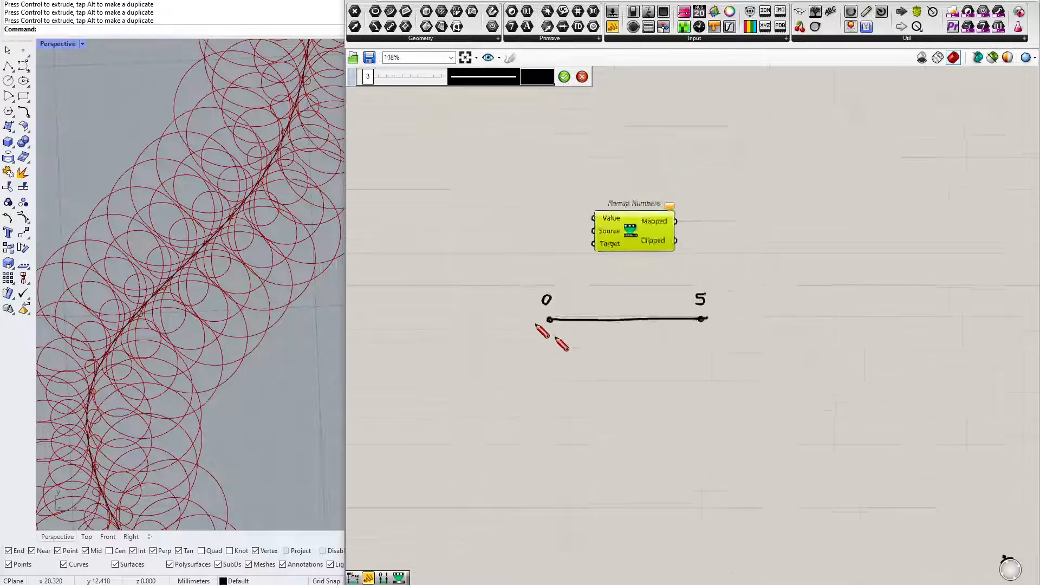
Sketch a longer line below the 0 to 5 line, with circled ends labelled -10 and 20.
scroll(488, 347, "up", 2)
mouse_move(376, 359)
left_mouse_down()
mouse_move(395, 359)
mouse_move(405, 341)
mouse_move(403, 360)
mouse_move(415, 344)
left_mouse_up()
left_click_drag(410, 386, 970, 367)
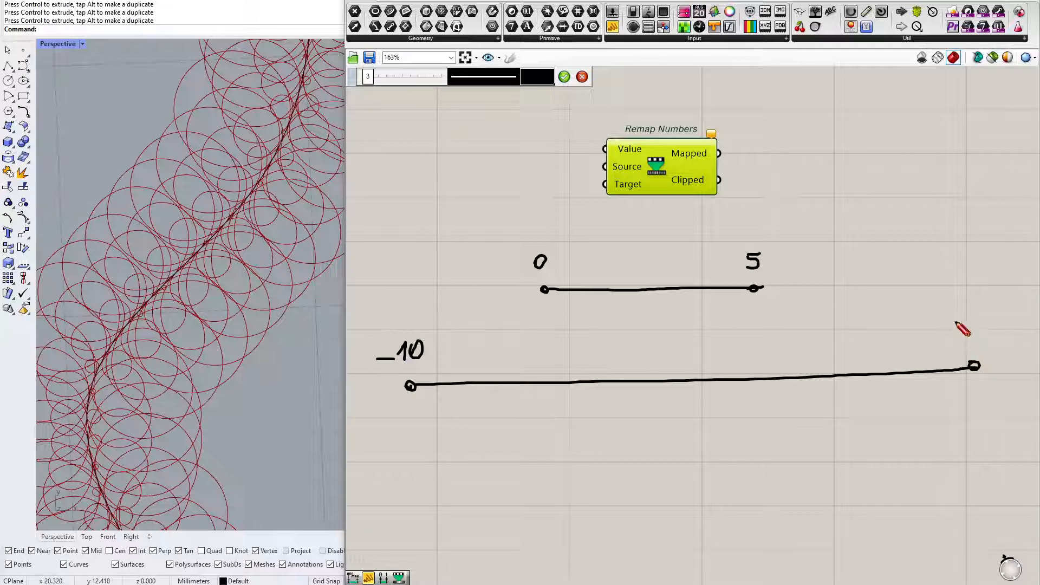
mouse_move(950, 319)
left_mouse_down()
mouse_move(966, 340)
mouse_move(973, 320)
left_mouse_up()
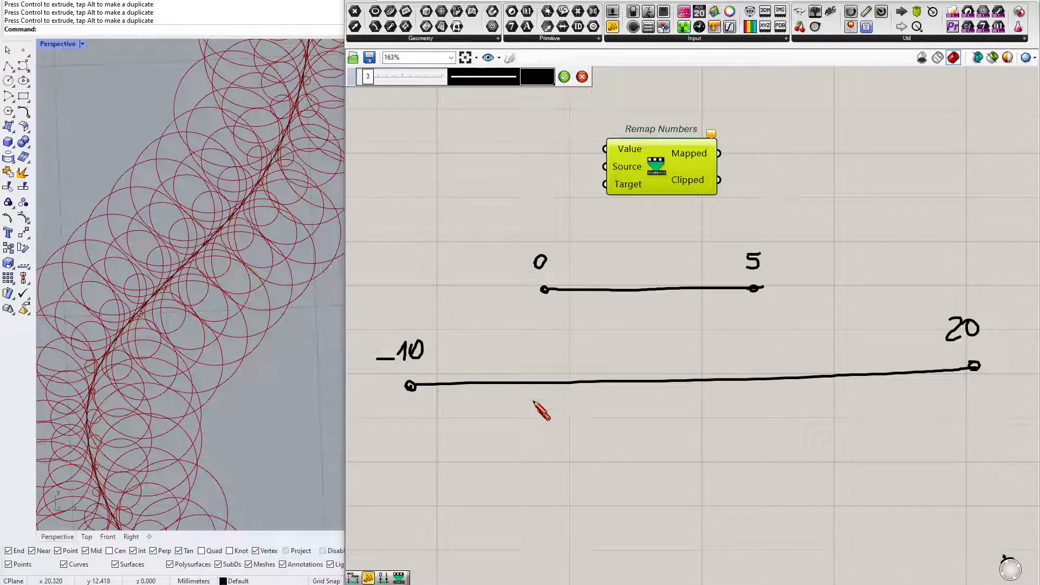
Label the 0 to 5 line S and the -10 to 20 line T.
scroll(548, 417, "down", 1)
scroll(641, 323, "up", 1)
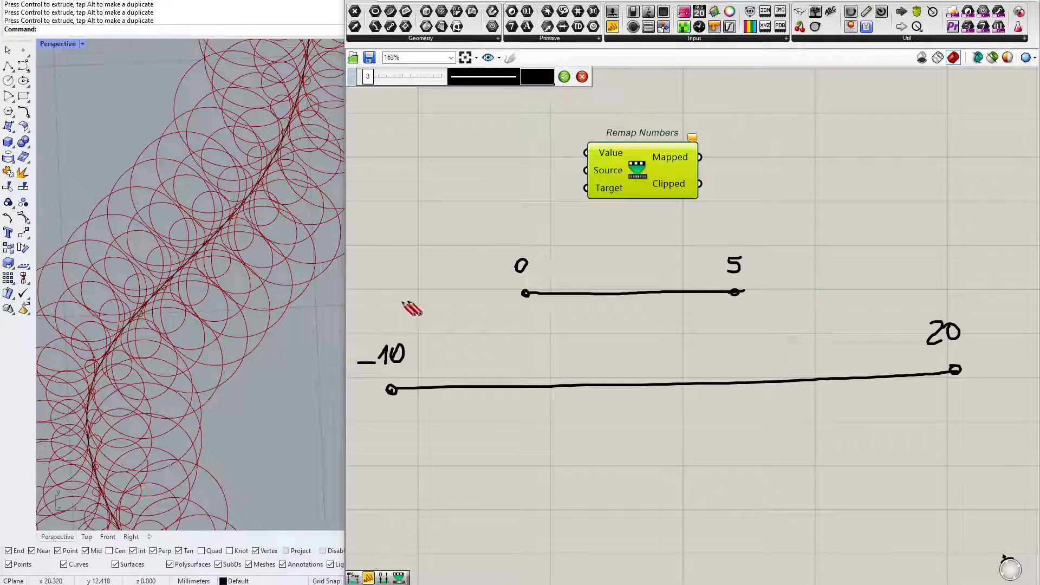
left_click_drag(482, 276, 470, 294)
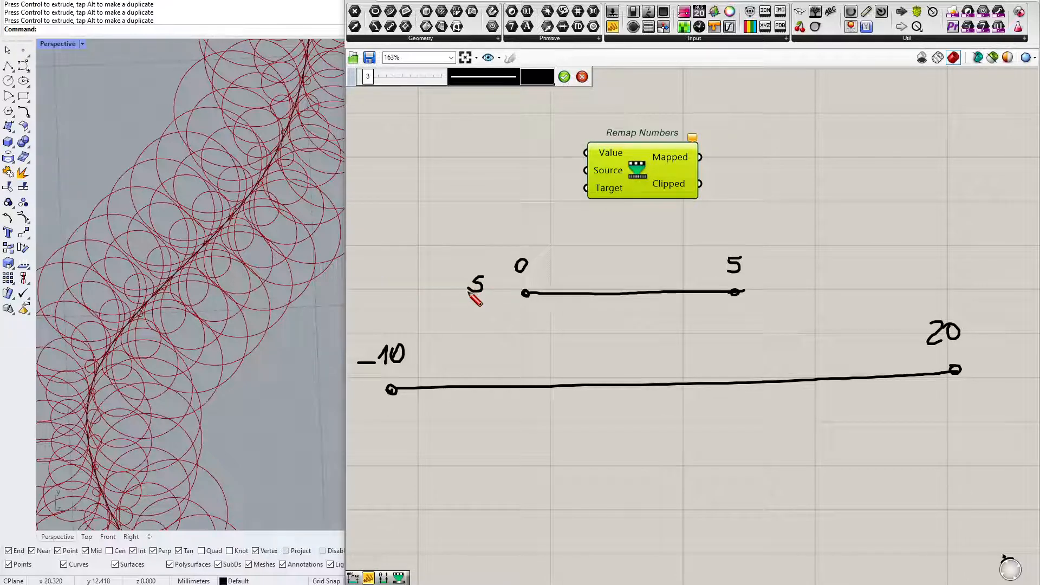
scroll(533, 304, "down", 1)
left_click_drag(351, 367, 367, 366)
left_click_drag(358, 367, 359, 380)
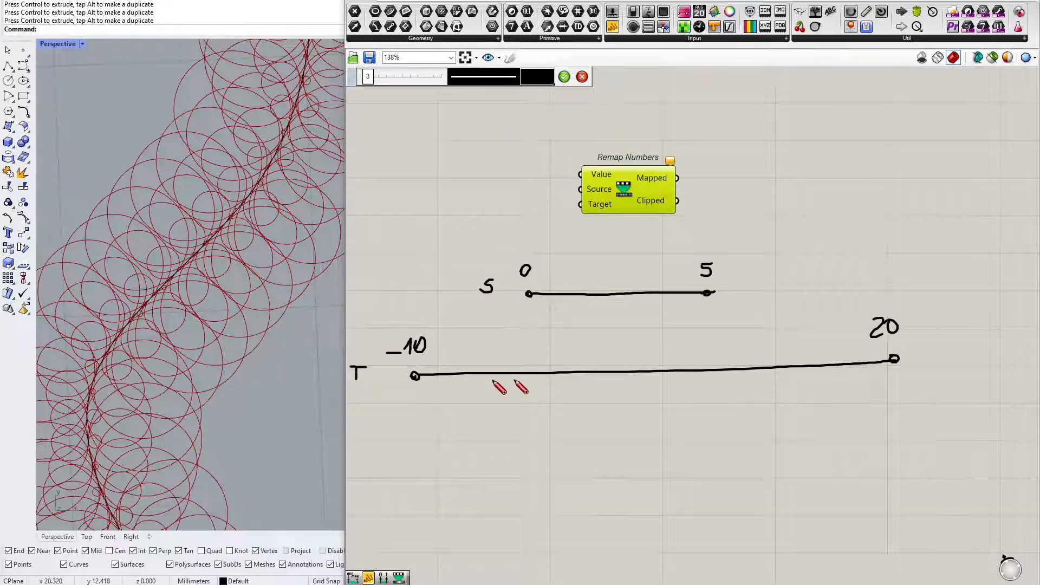
Mark a point on the S line near 0, label it 1, and accept the sketch.
scroll(764, 393, "down", 2)
scroll(720, 342, "up", 1)
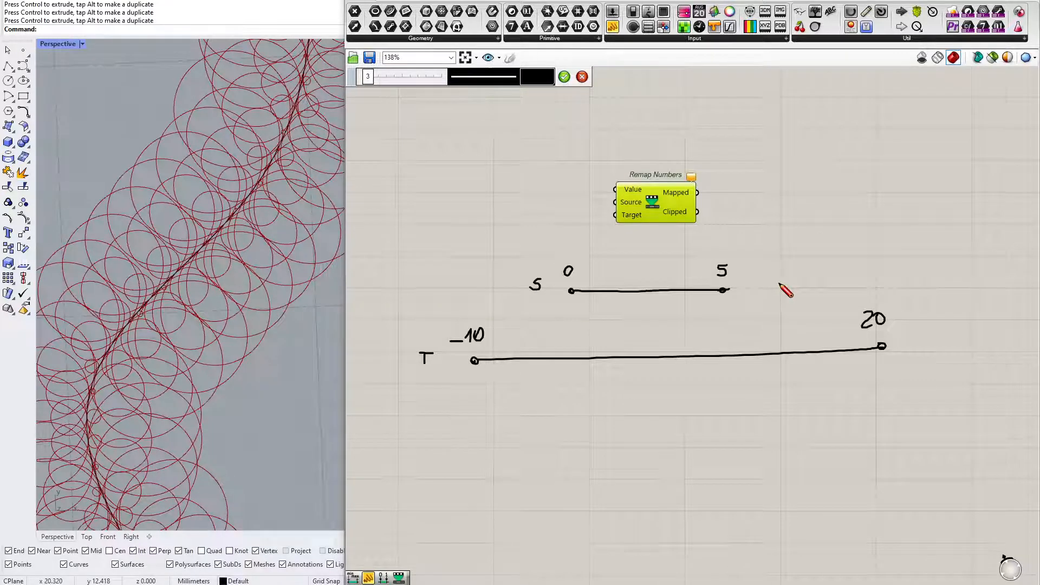
scroll(781, 290, "up", 1)
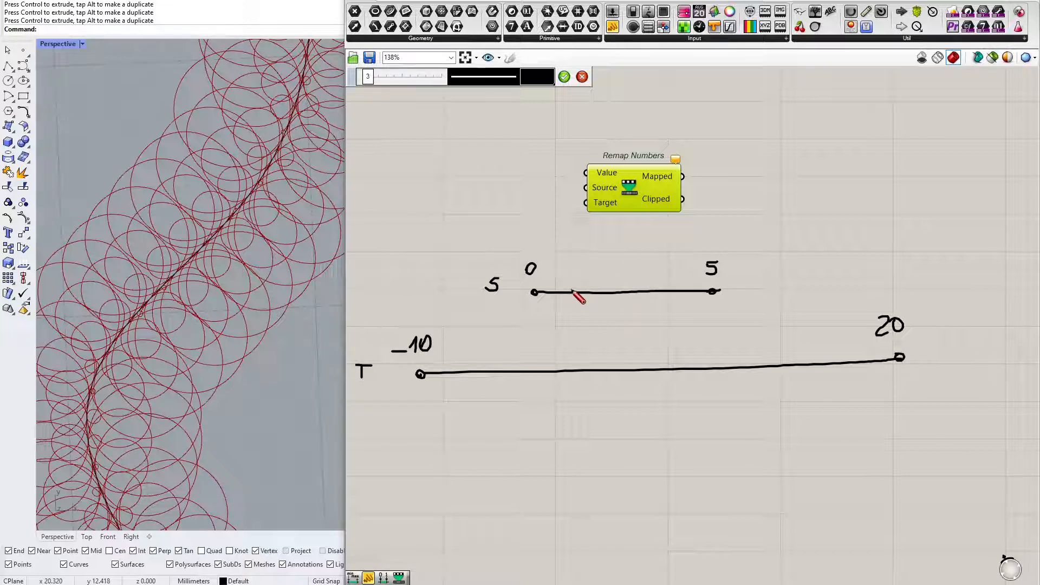
left_click_drag(566, 267, 576, 276)
left_click(564, 77)
Sketch red points labelled 1, 2.5 and 5 along the S line and 7.5 beyond its end, then accept the sketch.
left_click(509, 58)
left_click(537, 76)
left_click(543, 106)
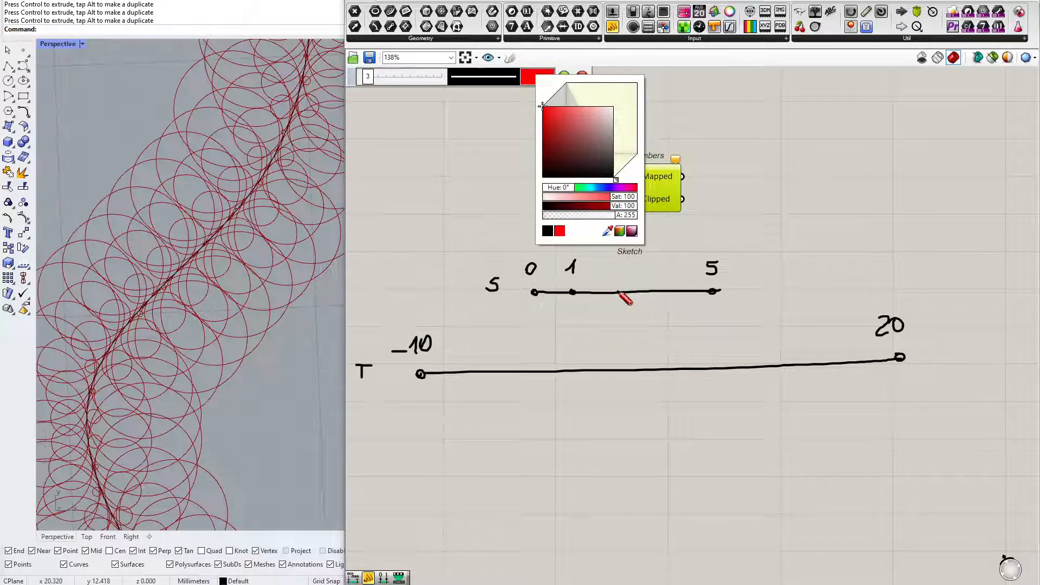
mouse_move(569, 274)
left_mouse_down()
mouse_move(574, 262)
mouse_move(575, 293)
mouse_move(621, 274)
mouse_move(649, 278)
left_mouse_up()
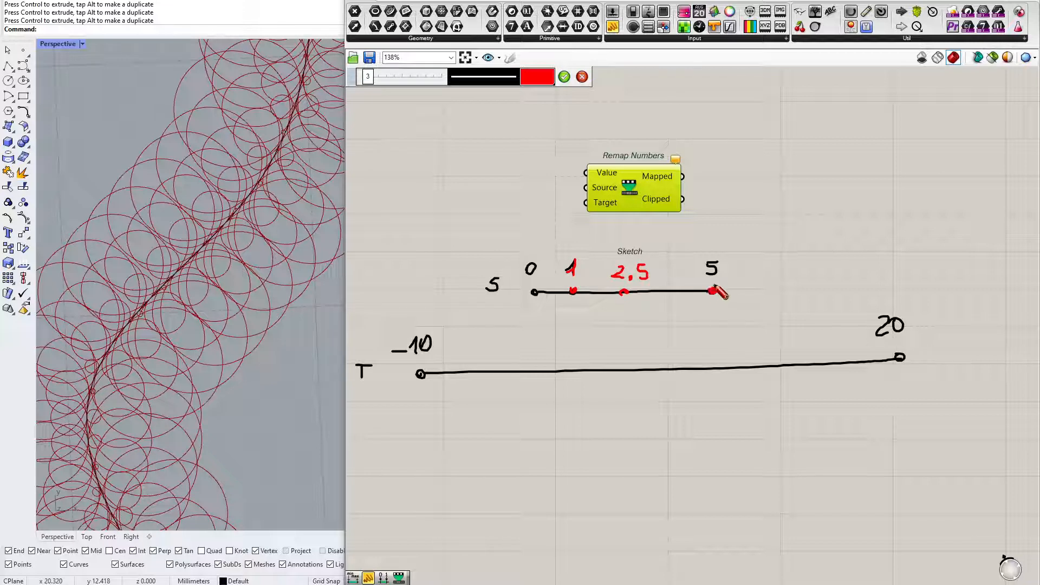
left_click_drag(713, 262, 711, 269)
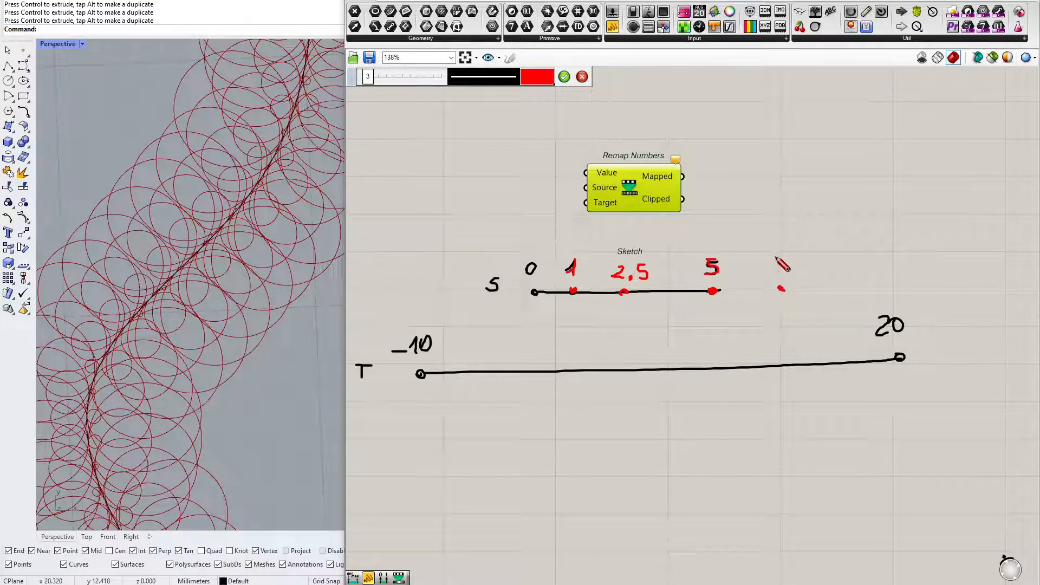
left_click_drag(772, 259, 775, 275)
left_click(784, 273)
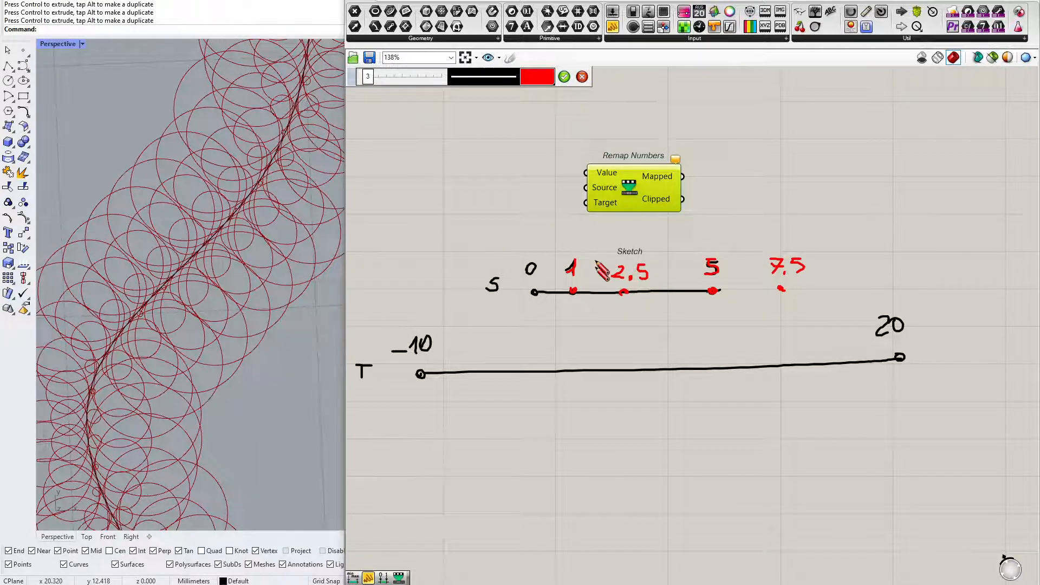
left_click(564, 76)
Start a light blue sketch and write the range lengths beside the lines: 5 for S and 20-(-10)=30 for T.
scroll(483, 194, "down", 4)
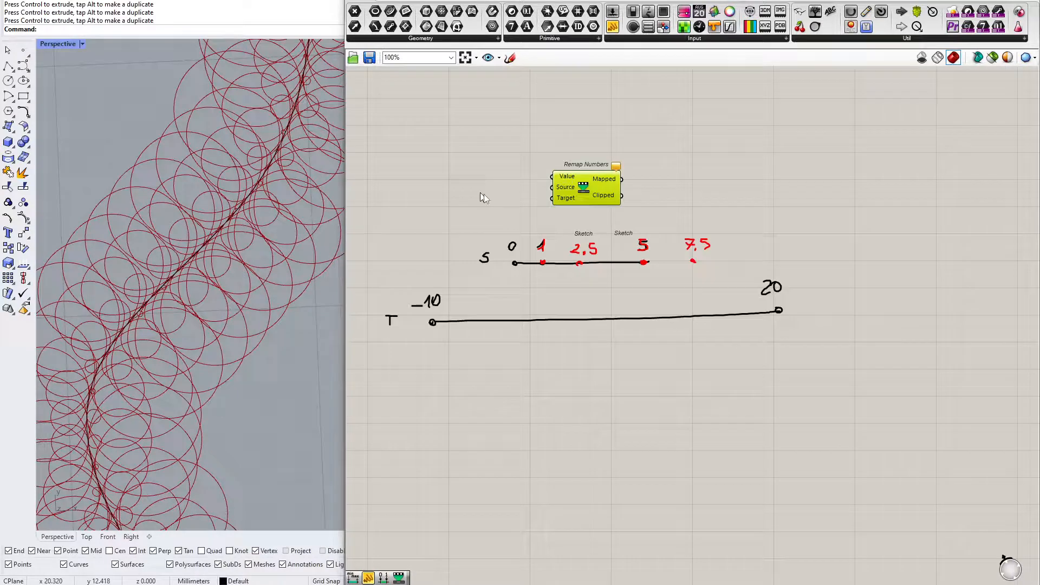
scroll(550, 260, "up", 1)
scroll(631, 273, "up", 1)
scroll(620, 273, "down", 1)
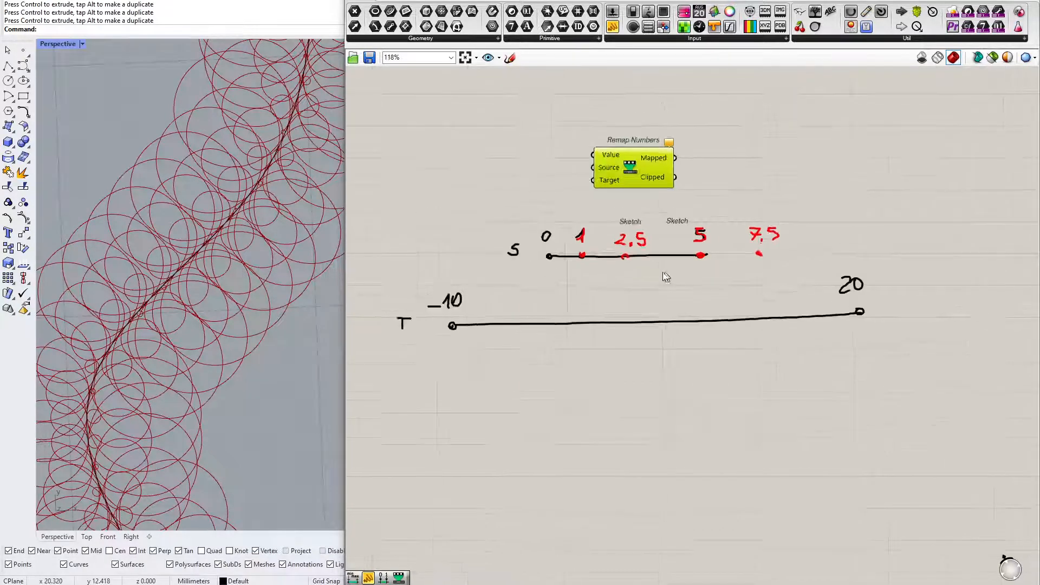
left_click(510, 57)
left_click(536, 79)
mouse_move(584, 189)
left_mouse_down()
mouse_move(557, 191)
mouse_move(607, 188)
left_mouse_up()
left_click(564, 90)
left_click_drag(608, 103, 599, 103)
left_click(484, 236)
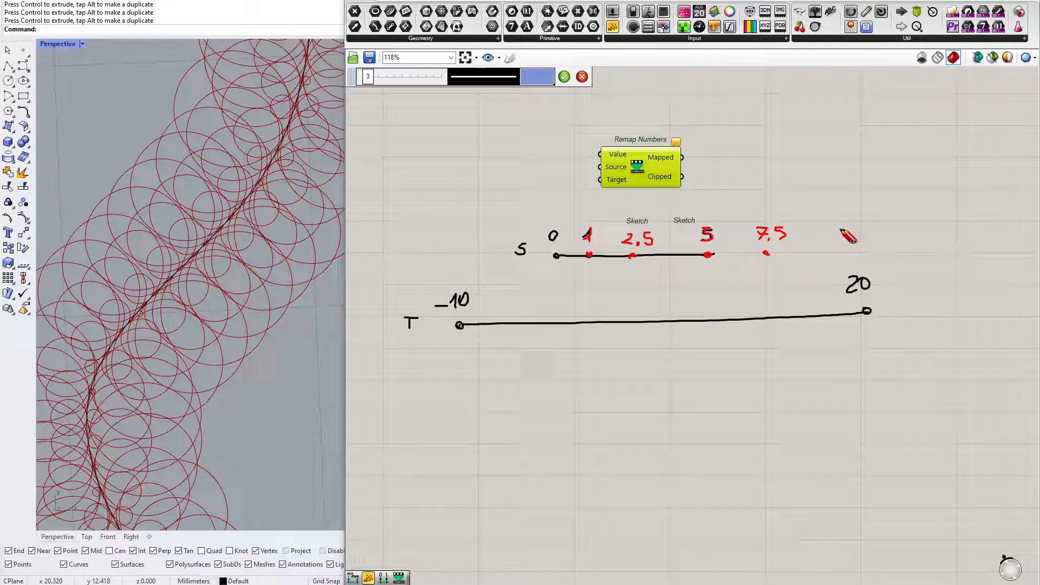
mouse_move(853, 222)
left_mouse_down()
mouse_move(876, 219)
mouse_move(855, 242)
left_mouse_up()
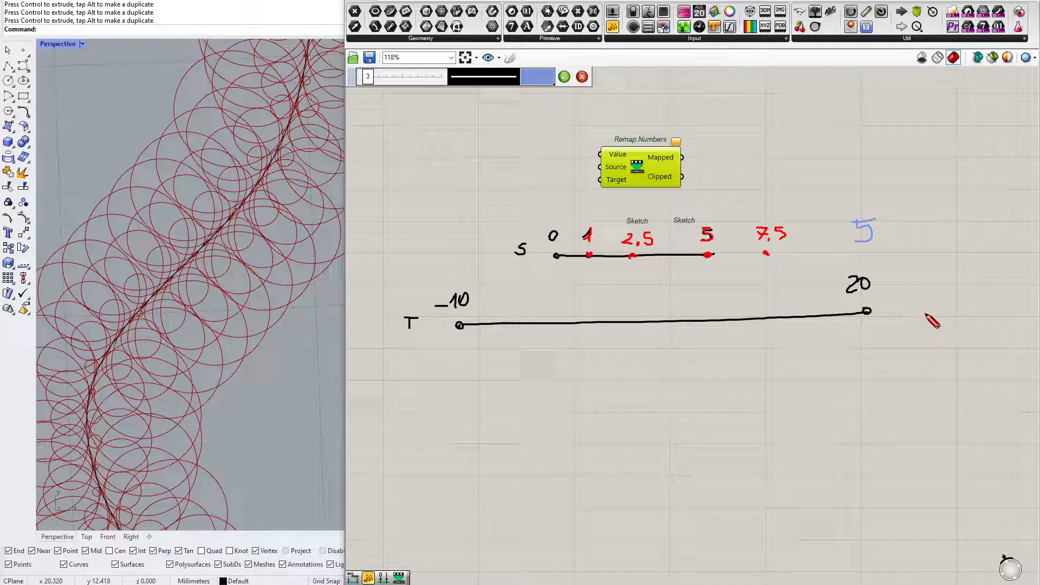
mouse_move(917, 304)
left_mouse_down()
mouse_move(930, 320)
mouse_move(945, 306)
mouse_move(968, 326)
mouse_move(985, 317)
mouse_move(1002, 328)
mouse_move(1028, 306)
left_mouse_up()
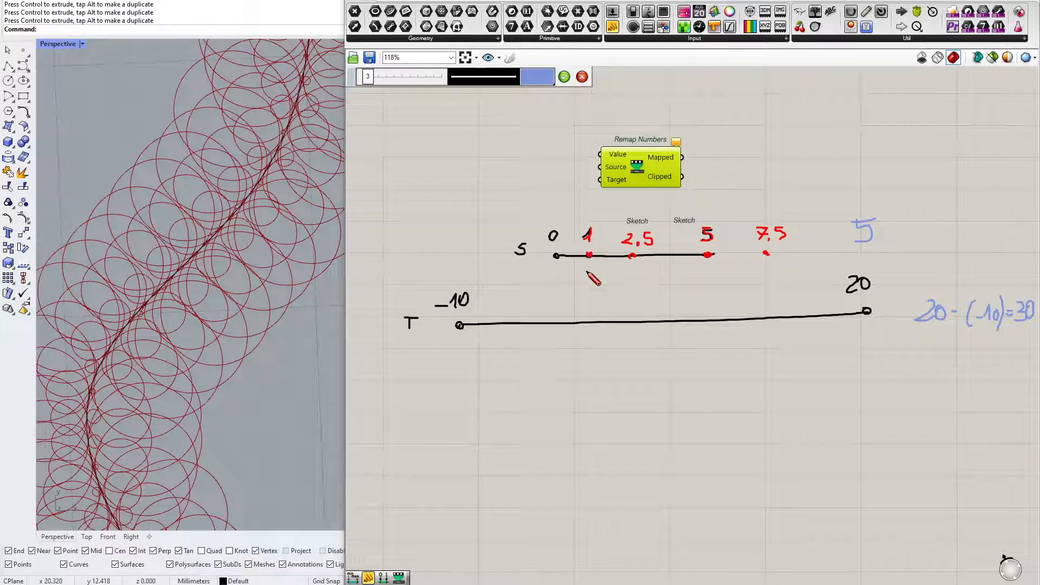
Write 20%, 50%, 100% and 150% under the 1, 2.5, 5 and 7.5 points.
left_click_drag(578, 273, 582, 275)
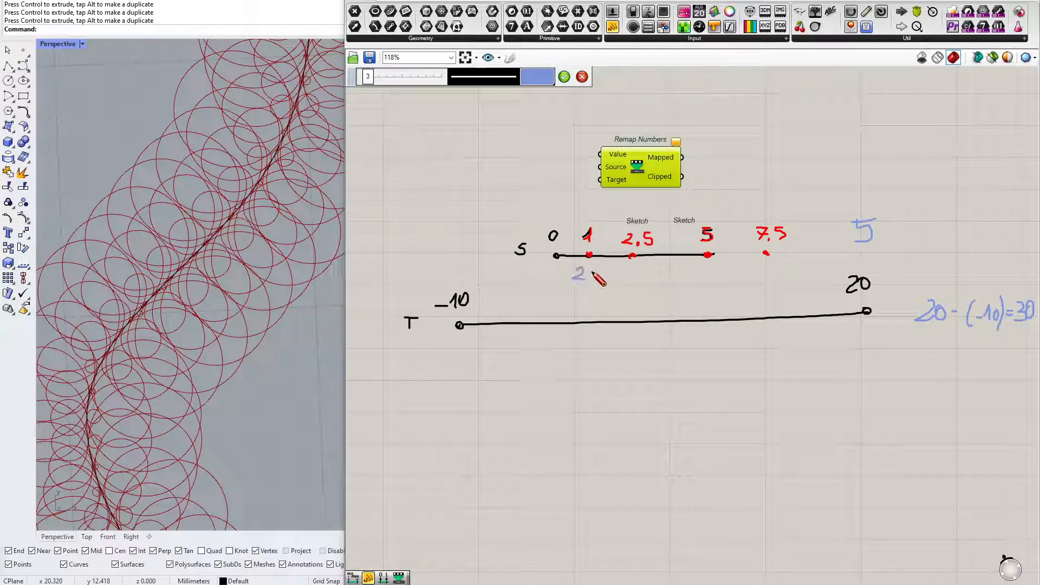
left_click_drag(605, 278, 717, 270)
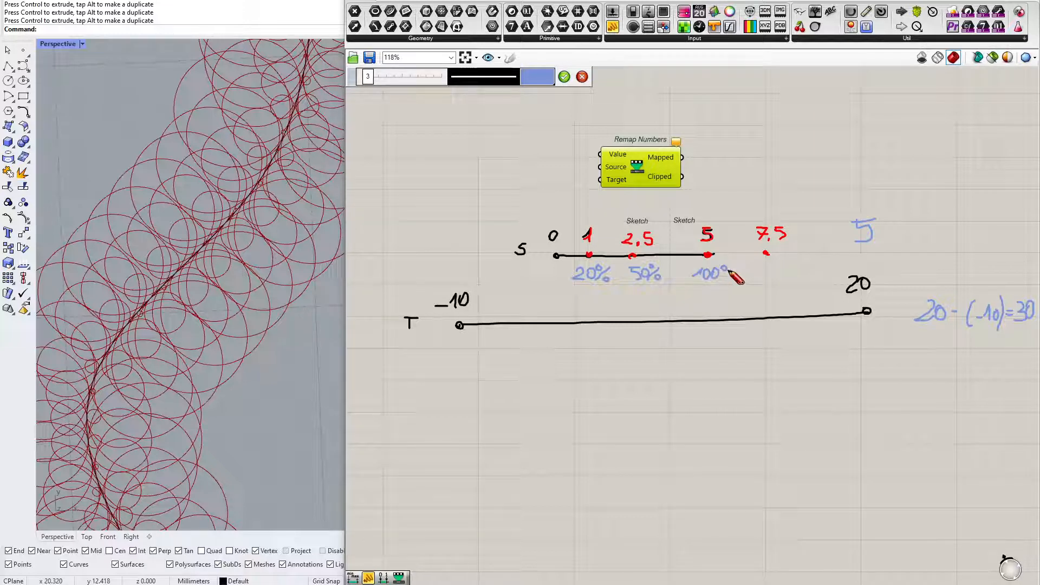
mouse_move(774, 269)
left_mouse_down()
mouse_move(769, 281)
mouse_move(797, 278)
left_mouse_up()
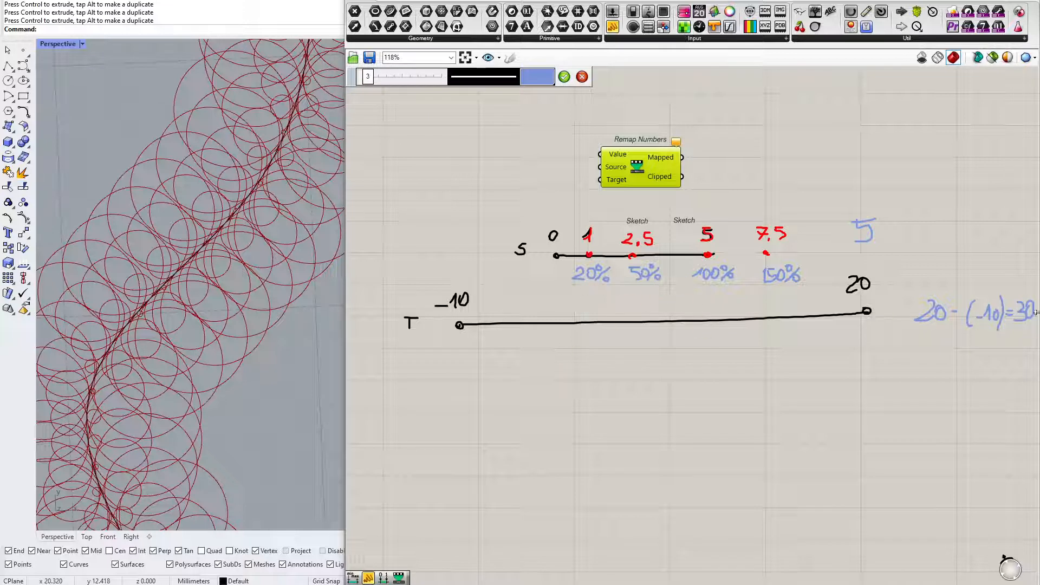
Write the calculation 20% · 30 = 6 below the T line and note 6 under the 20% label.
mouse_move(466, 388)
left_mouse_down()
mouse_move(454, 406)
mouse_move(501, 395)
mouse_move(518, 404)
left_mouse_up()
left_click(541, 398)
left_click_drag(578, 390, 577, 392)
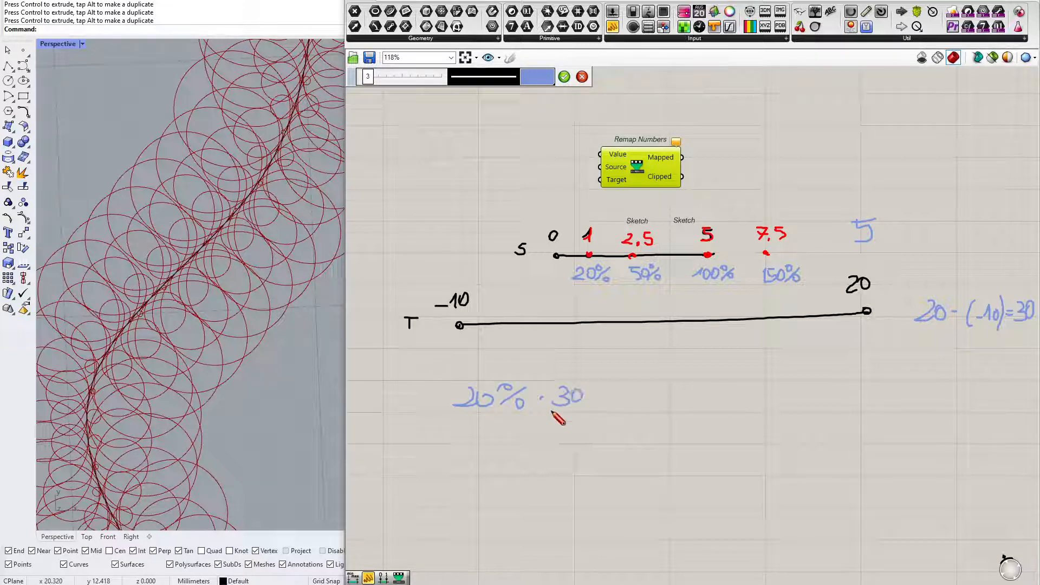
left_click_drag(585, 400, 617, 408)
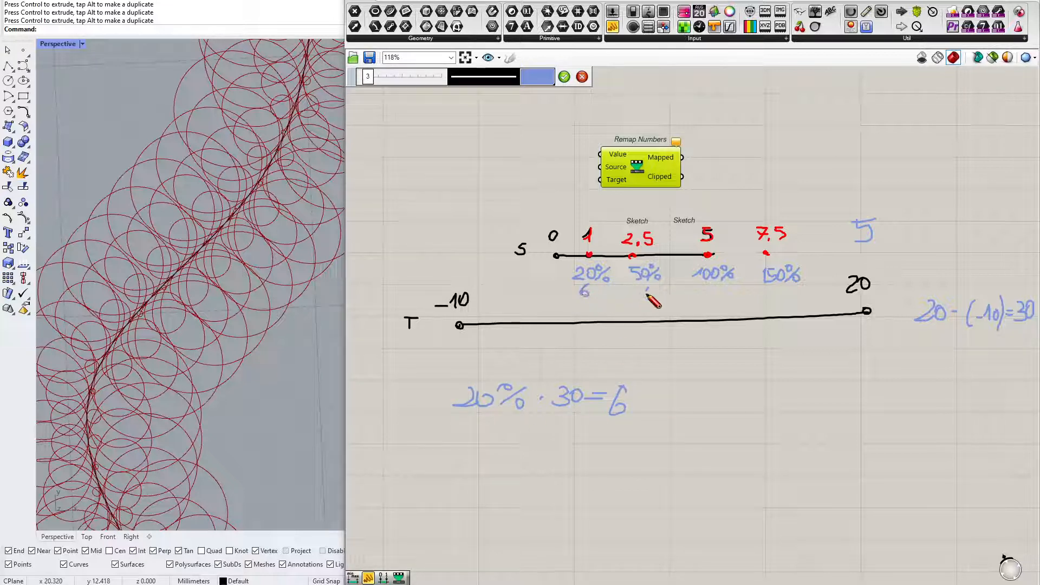
Write 15, 30 and 45 under the 50%, 100% and 150% labels.
mouse_move(647, 287)
left_mouse_down()
mouse_move(649, 298)
mouse_move(720, 288)
left_mouse_up()
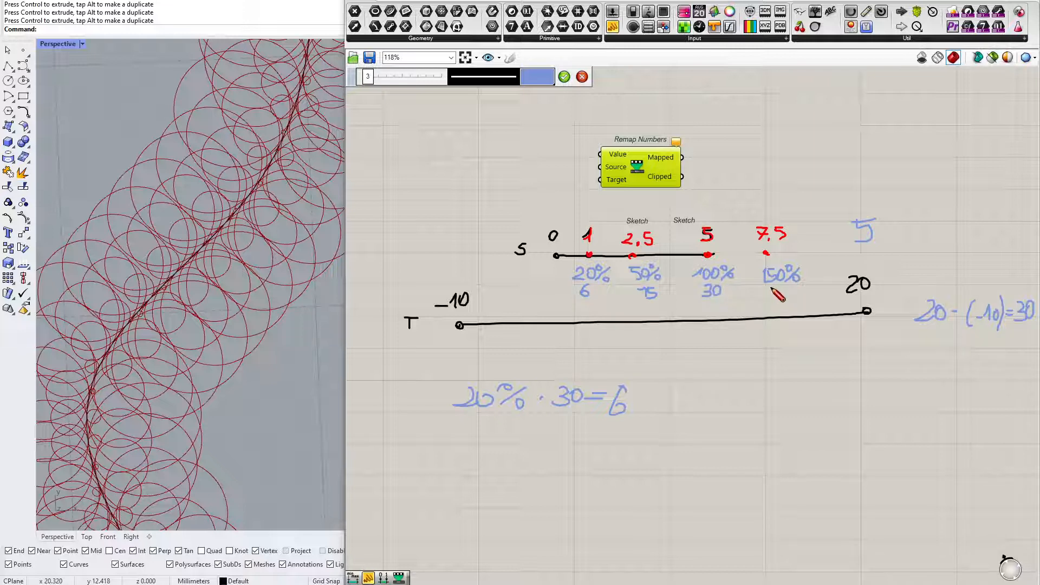
left_click_drag(772, 287, 781, 296)
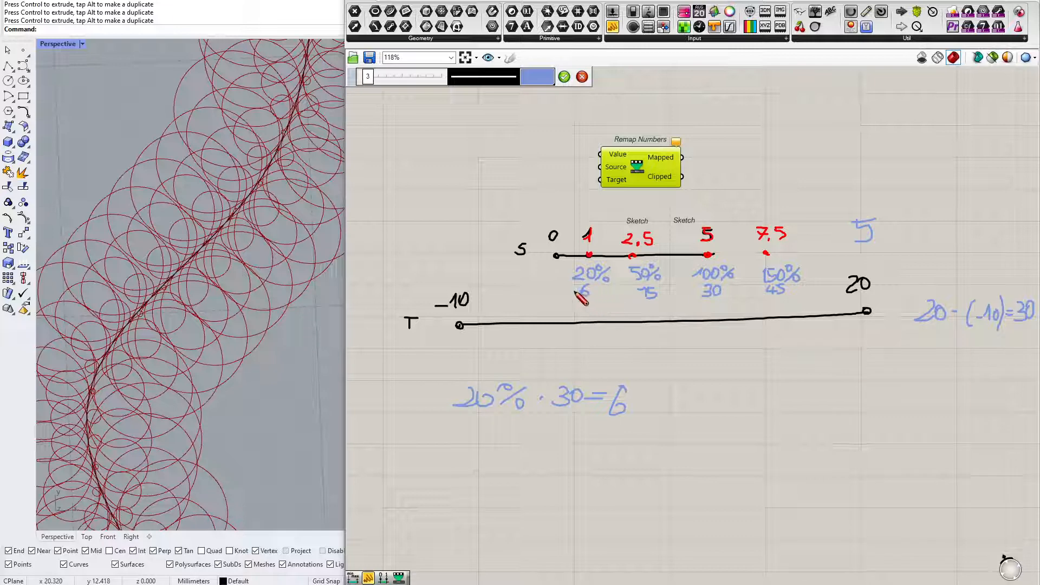
left_click_drag(587, 288, 594, 278)
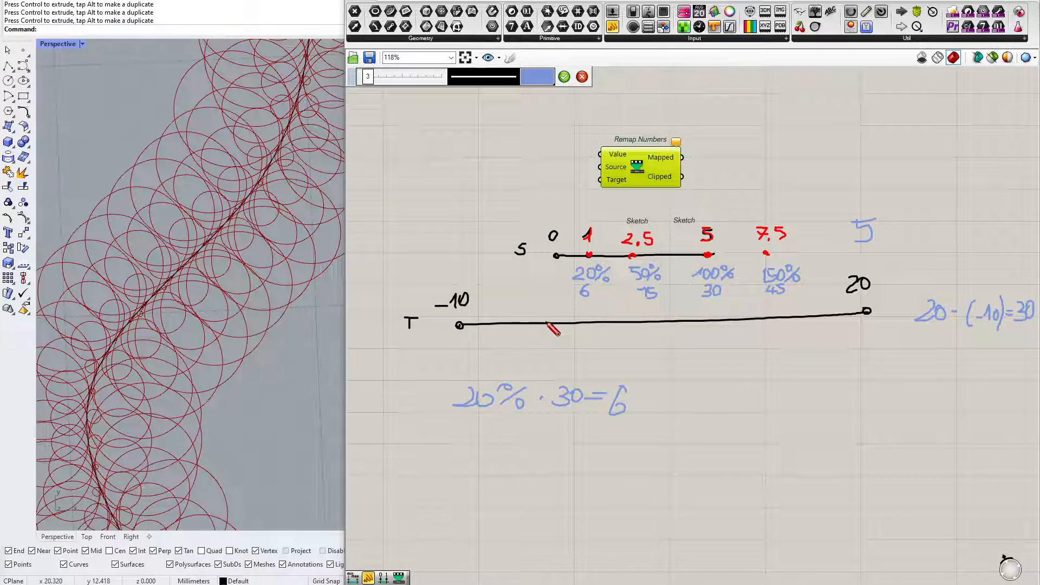
Mark the mapped points on the T line and label them −4, 5 and 20.
left_click_drag(527, 306, 554, 312)
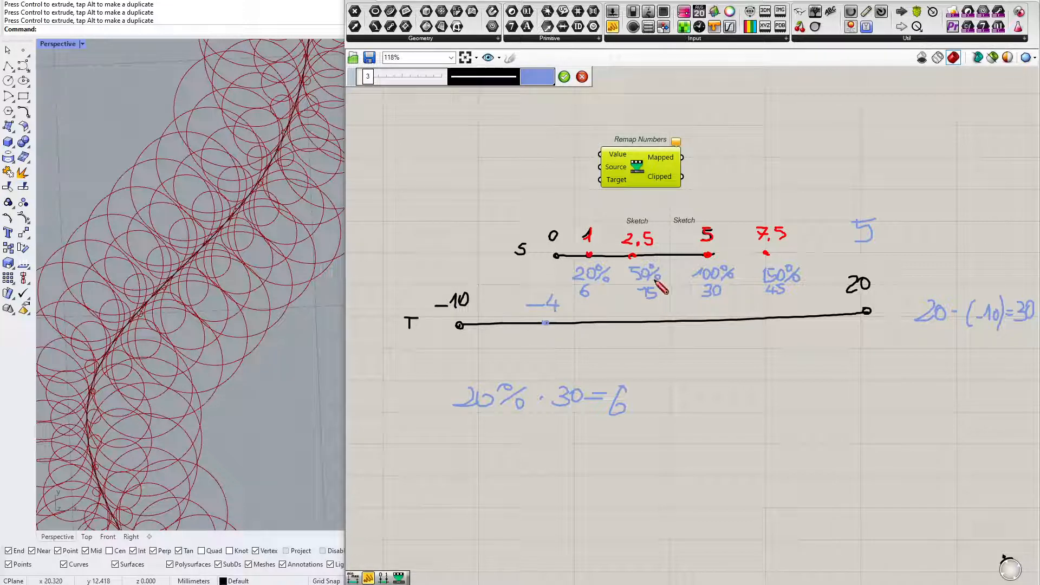
left_click(655, 321)
mouse_move(652, 334)
left_mouse_down()
mouse_move(648, 351)
mouse_move(665, 332)
left_mouse_up()
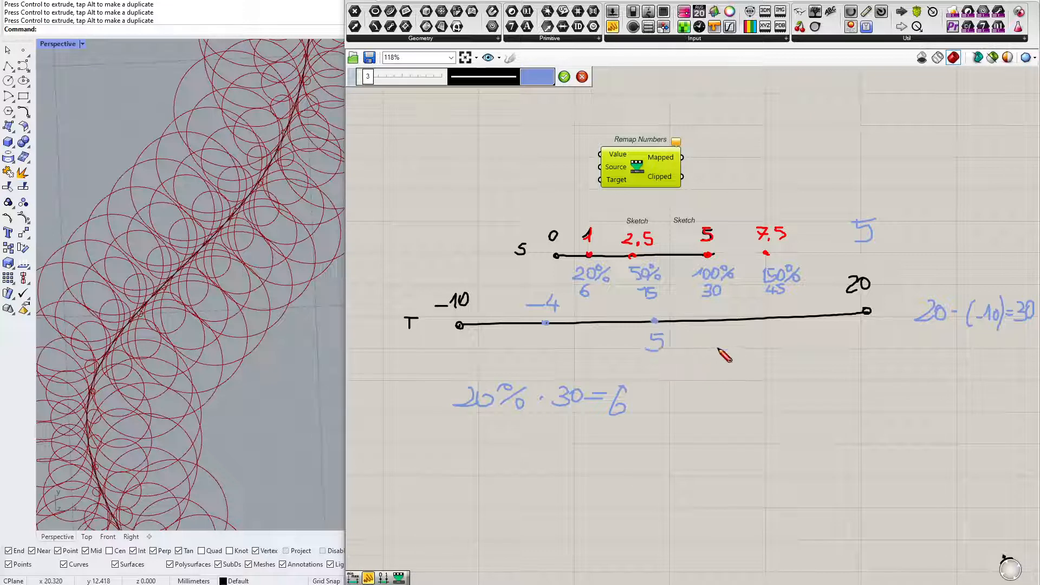
mouse_move(847, 328)
left_mouse_down()
mouse_move(859, 339)
mouse_move(865, 328)
left_mouse_up()
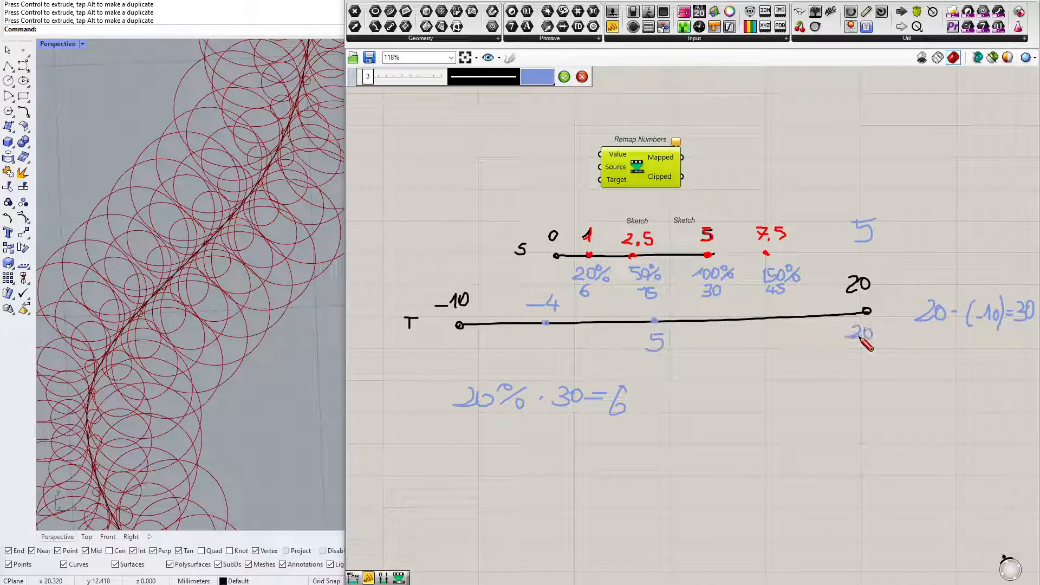
left_click(710, 254)
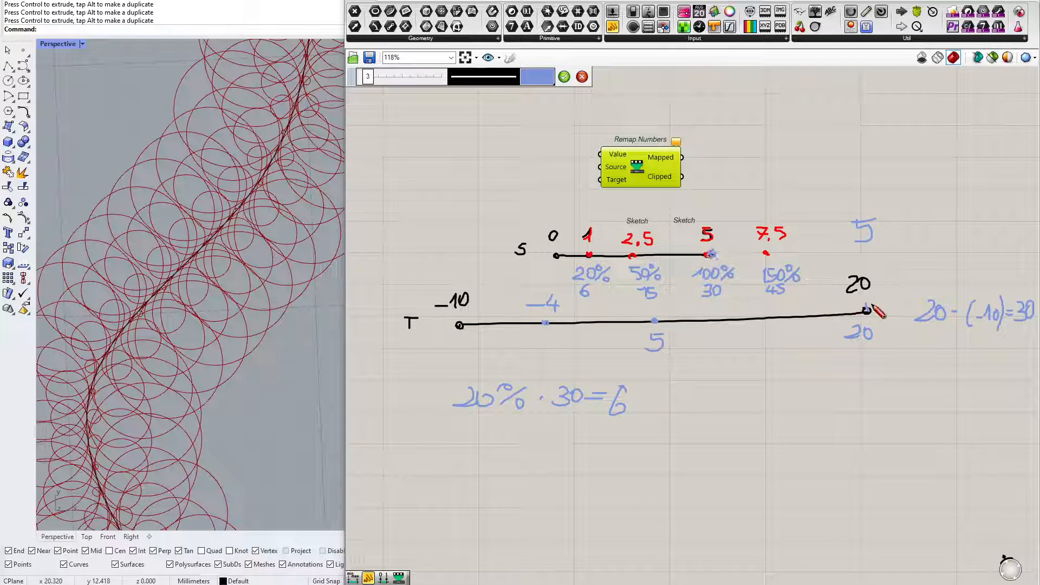
scroll(726, 281, "down", 1)
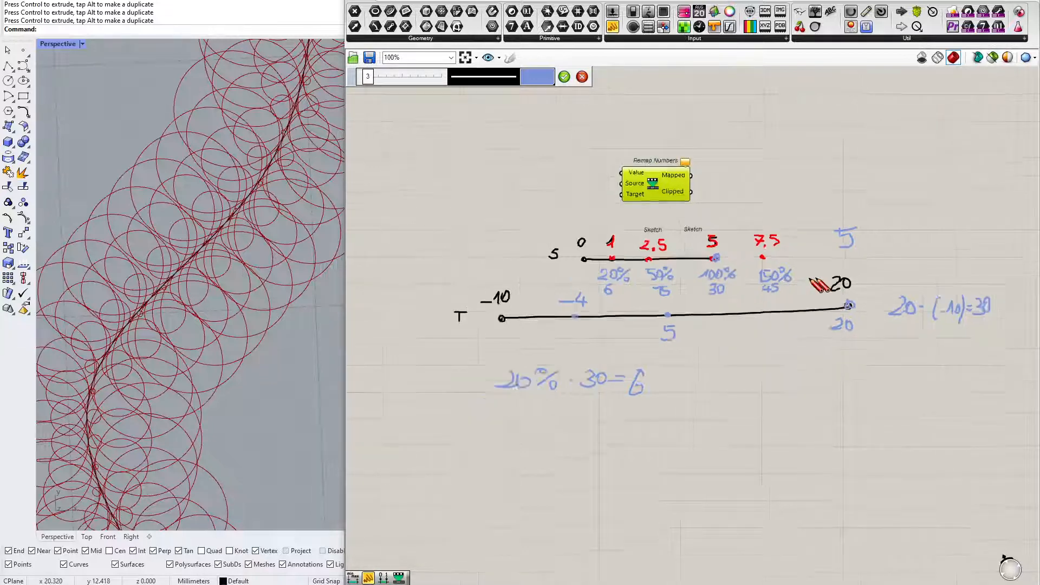
scroll(785, 284, "up", 1)
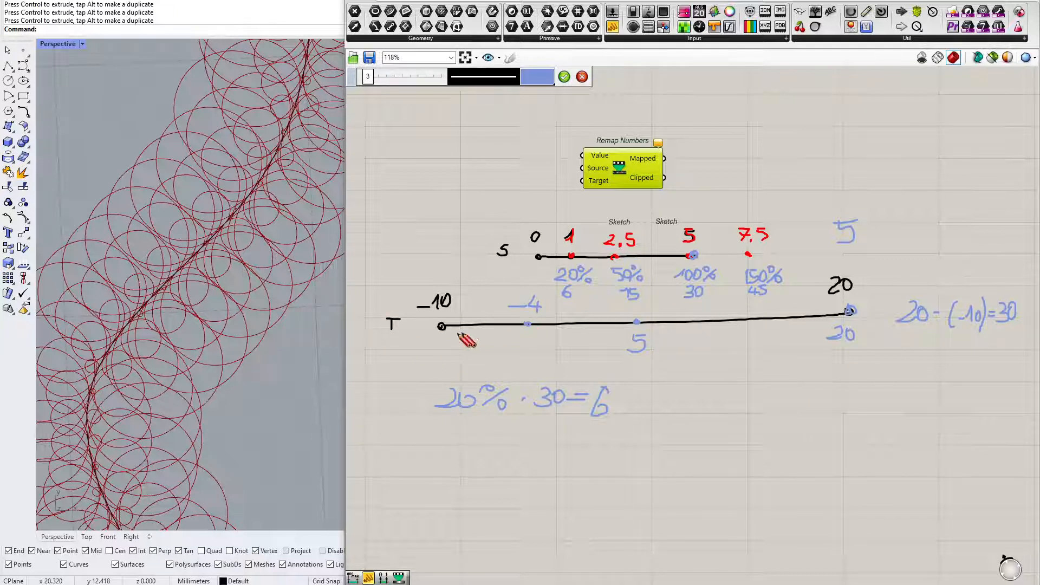
Write a boxed 35, draw arrows from 7.5, 5, 2.5 and 1 to their mapped values, frame the 20% label, and finish the sketch.
mouse_move(984, 355)
left_mouse_down()
mouse_move(962, 356)
mouse_move(964, 384)
mouse_move(925, 382)
mouse_move(1015, 399)
mouse_move(926, 350)
left_mouse_up()
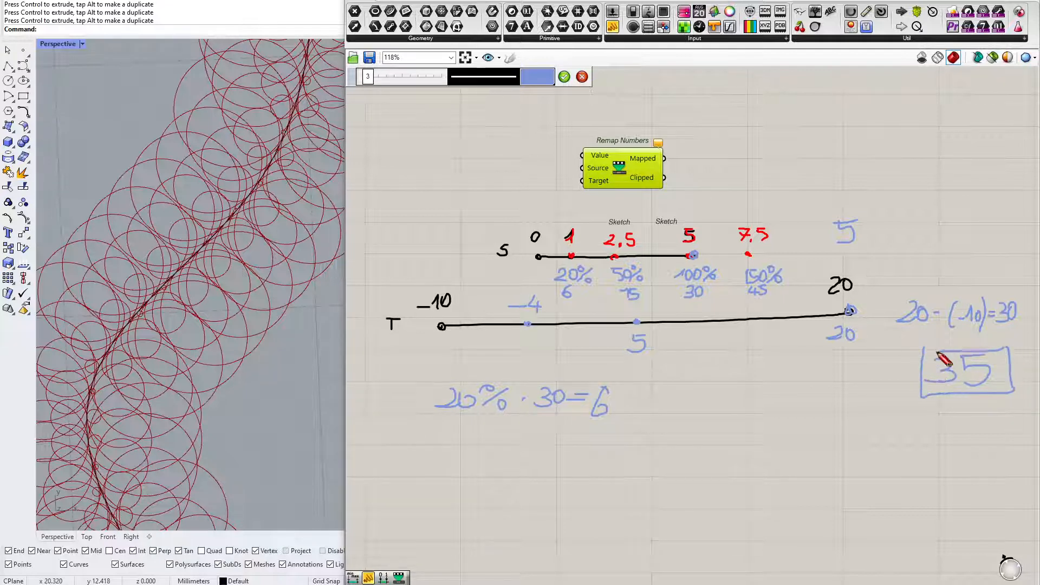
left_click_drag(748, 253, 928, 342)
mouse_move(695, 255)
left_mouse_down()
mouse_move(832, 314)
mouse_move(809, 321)
left_mouse_up()
mouse_move(614, 257)
left_mouse_down()
mouse_move(627, 317)
mouse_move(641, 301)
left_mouse_up()
mouse_move(570, 256)
left_mouse_down()
mouse_move(525, 306)
mouse_move(542, 307)
left_mouse_up()
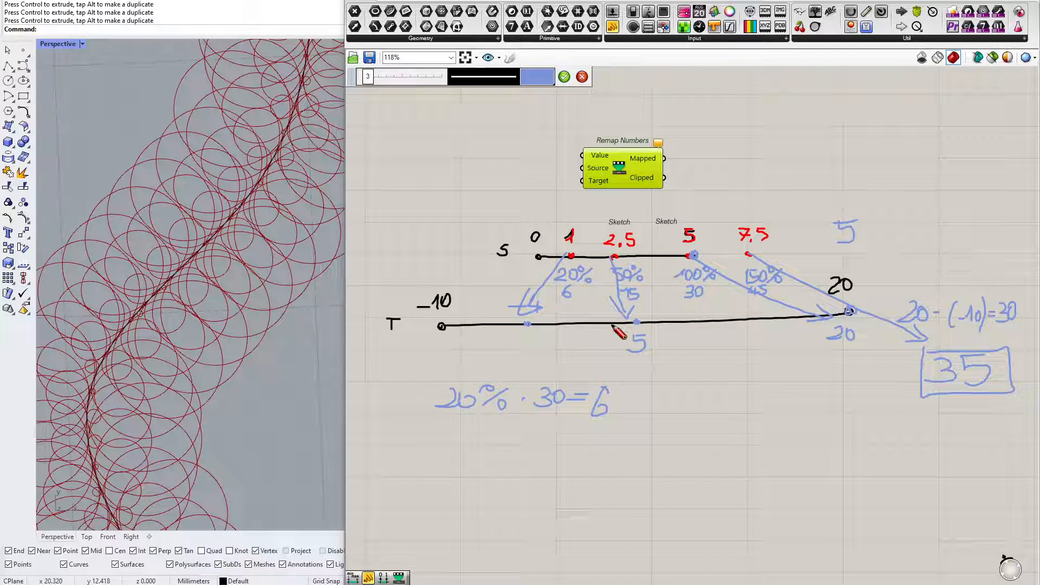
mouse_move(555, 269)
left_mouse_down()
mouse_move(575, 286)
mouse_move(604, 288)
mouse_move(587, 266)
mouse_move(543, 263)
left_mouse_up()
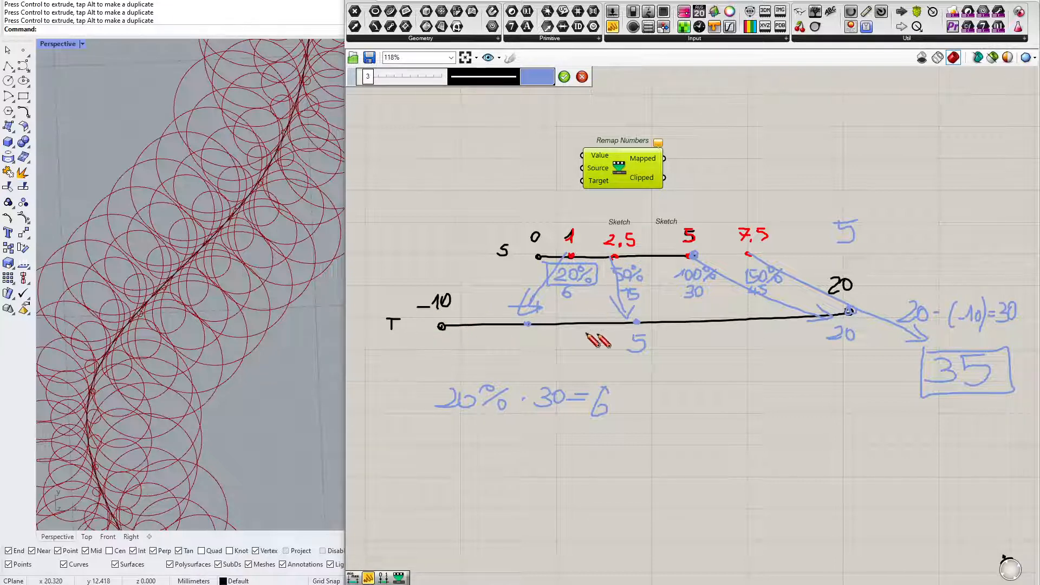
left_click(564, 77)
Select the remapping explanation sketches with their components and move them further down the canvas.
scroll(571, 427, "down", 5)
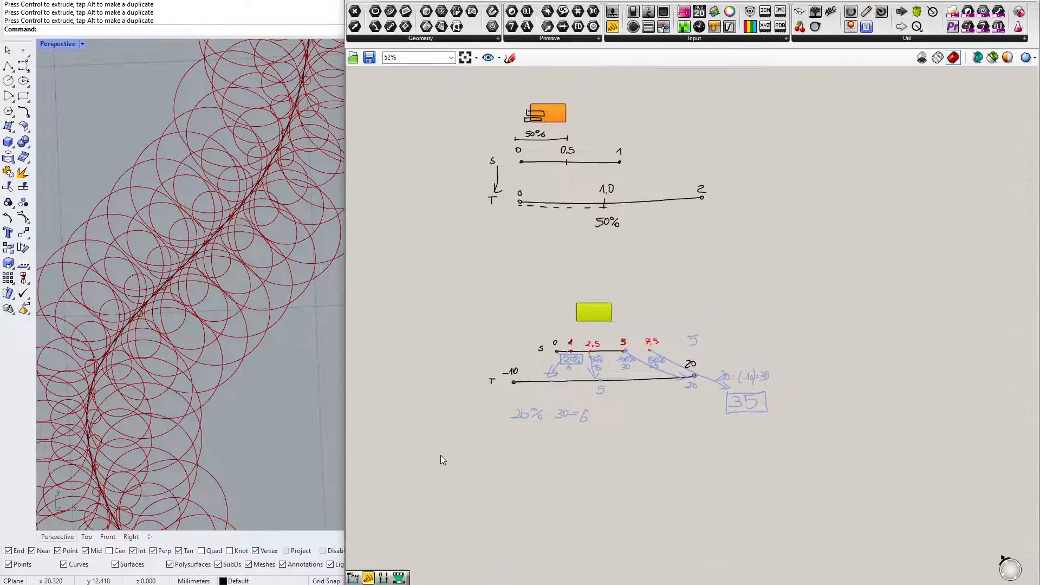
scroll(480, 365, "down", 2)
left_click_drag(446, 195, 811, 479)
left_click_drag(545, 223, 552, 340)
Add a Remap Numbers component to the definition and place it below the Circle component.
scroll(462, 139, "up", 8)
right_click_drag(628, 78, 476, 184)
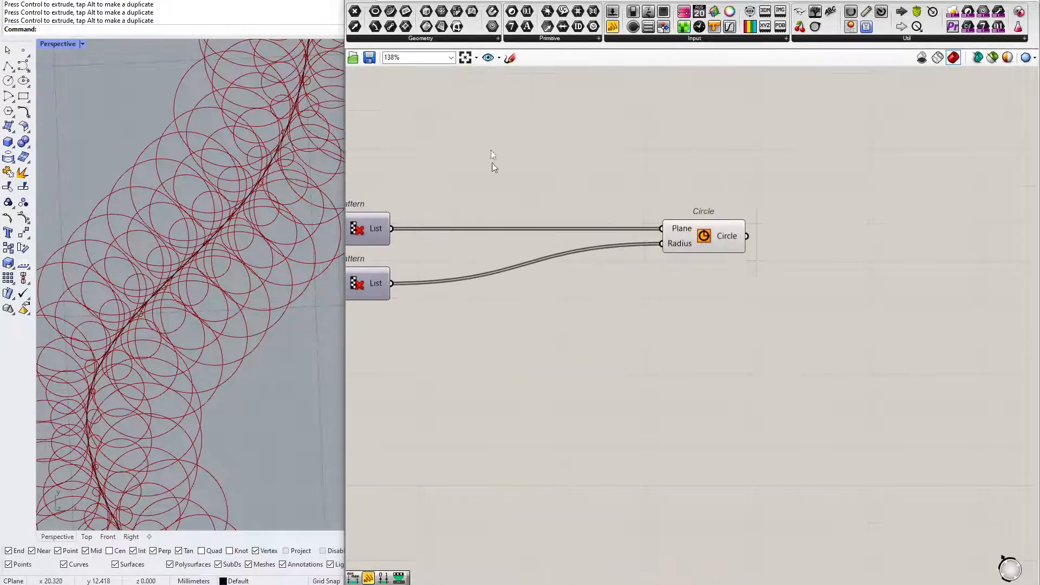
double_click(547, 321)
type("remap")
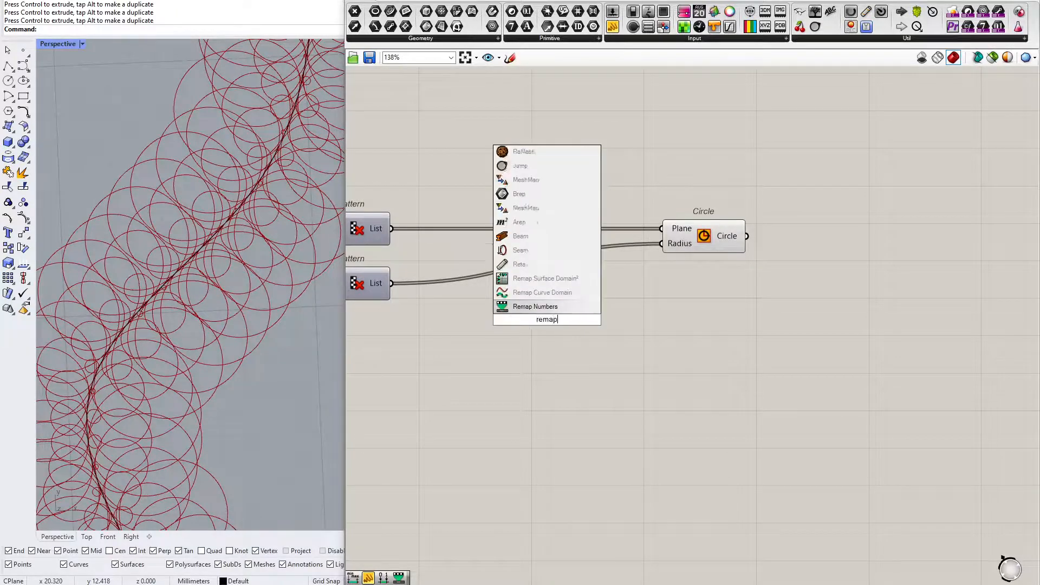
key("Return")
left_click_drag(547, 320, 634, 314)
scroll(634, 314, "up", 3)
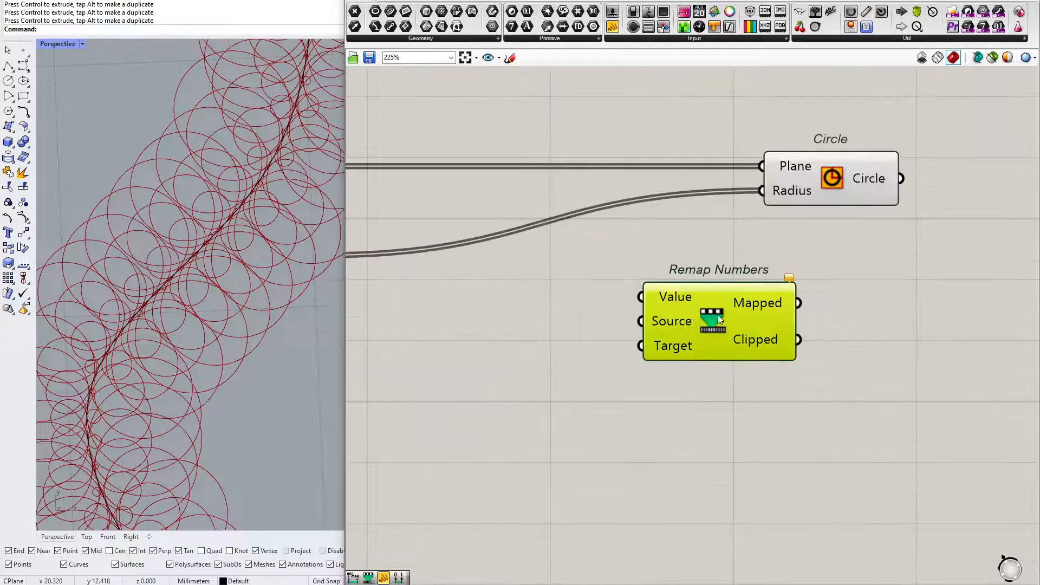
scroll(682, 295, "down", 3)
left_click_drag(739, 325, 739, 353)
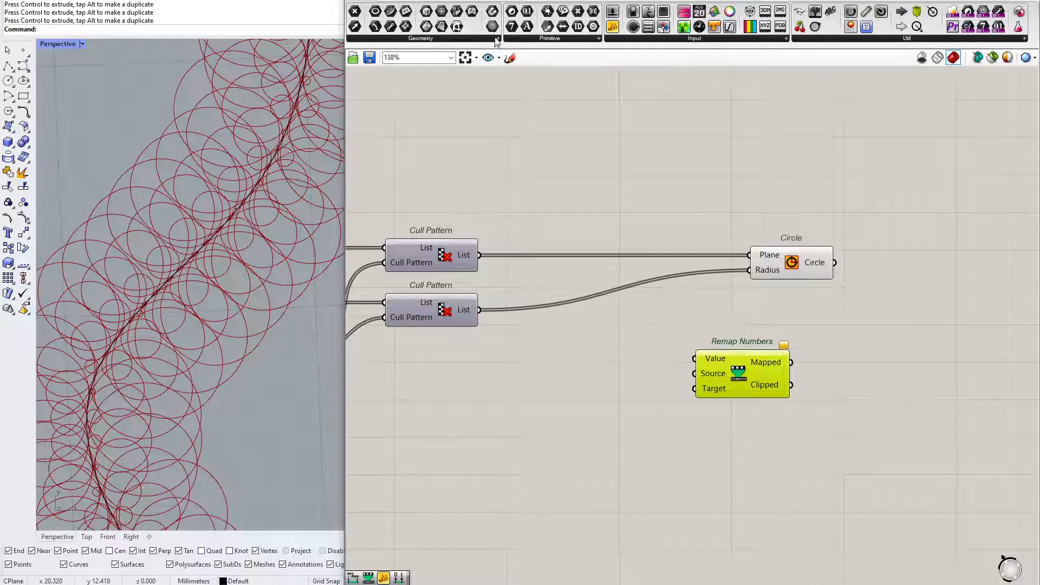
Add a Number parameter beside Remap Numbers and feed it the list from the lower Cull Pattern.
left_click_drag(527, 11, 571, 358)
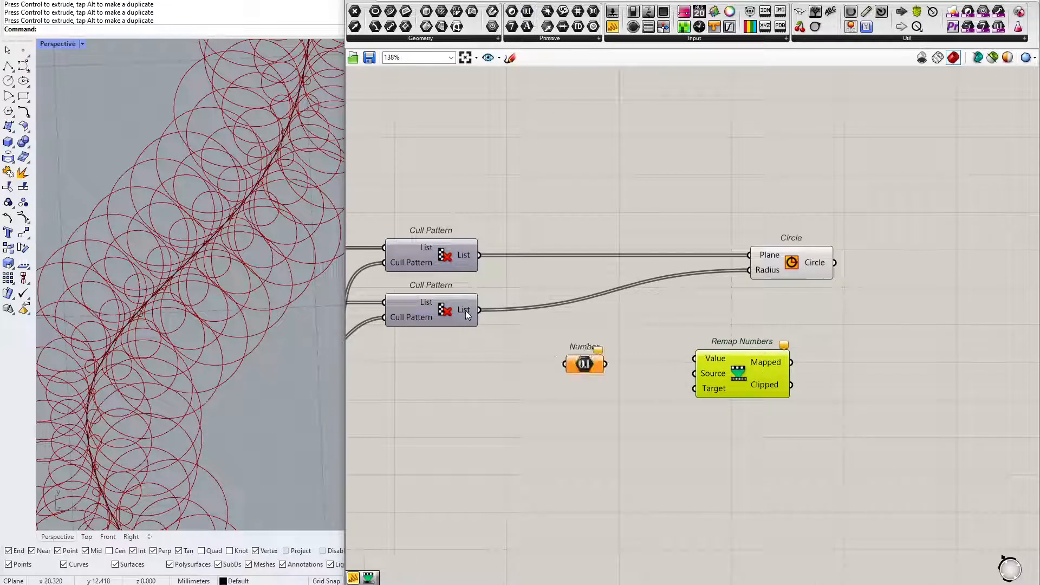
left_click_drag(479, 310, 564, 363)
right_click_drag(664, 385, 655, 355)
left_click_drag(707, 347, 750, 370)
left_click_drag(567, 335, 597, 346)
Connect the Number parameter to the Value input of Remap Numbers and move Remap Numbers further away from it.
right_click_drag(691, 377, 634, 366)
left_click_drag(741, 362, 741, 356)
scroll(634, 348, "up", 2)
left_click_drag(546, 331, 688, 330)
left_click_drag(717, 343, 848, 344)
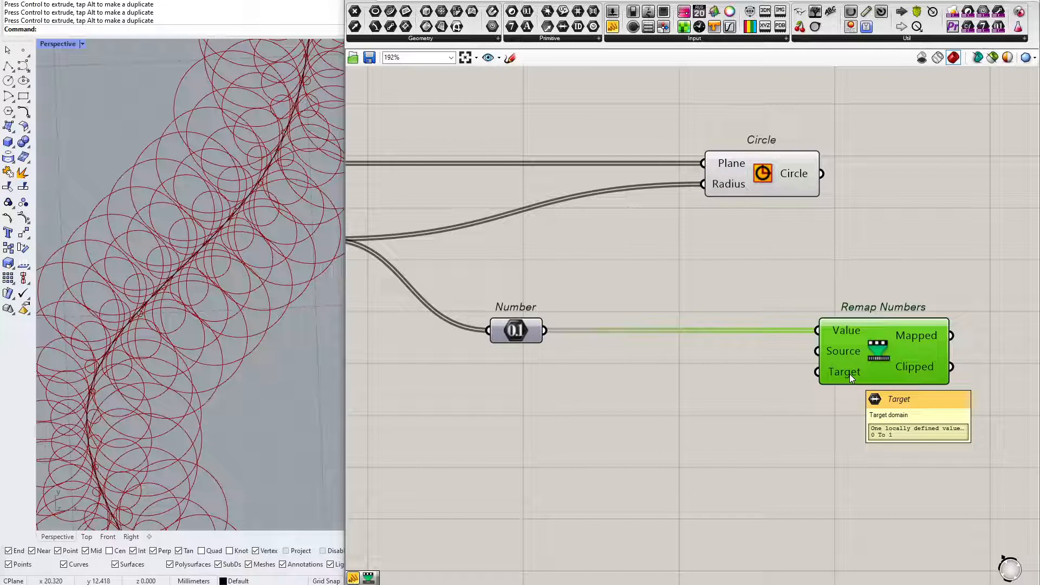
Space out the Circle, Remap Numbers and Number components to leave room between them.
left_click_drag(790, 414, 870, 363)
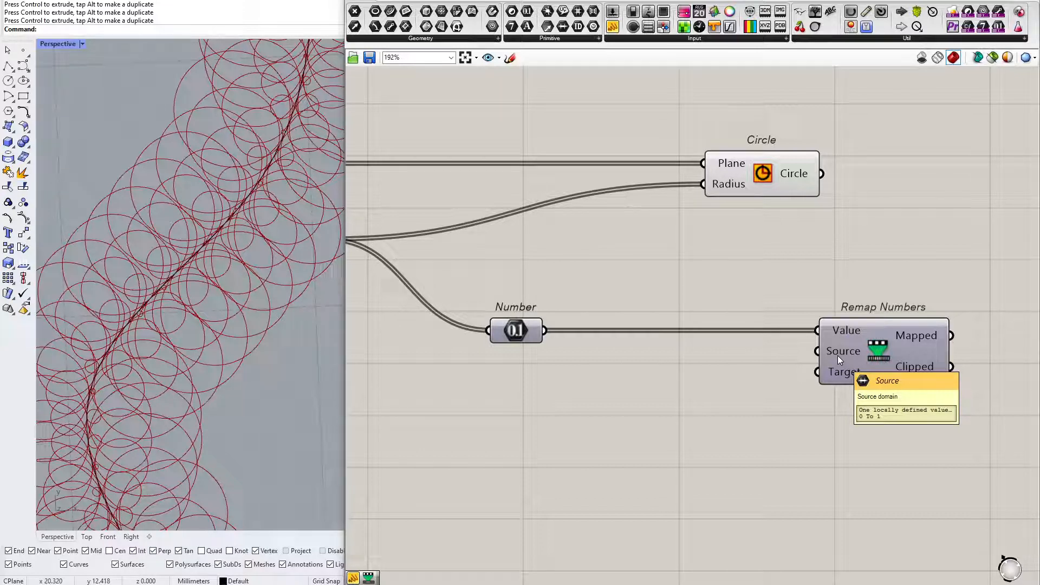
right_click_drag(848, 331, 806, 341)
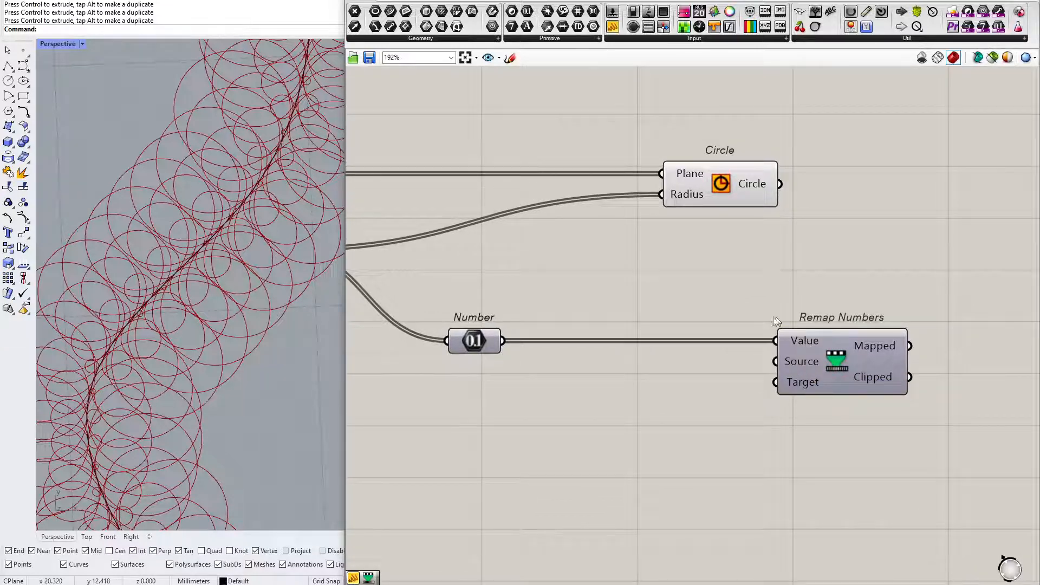
left_click_drag(837, 350, 835, 349)
left_click_drag(733, 196, 789, 197)
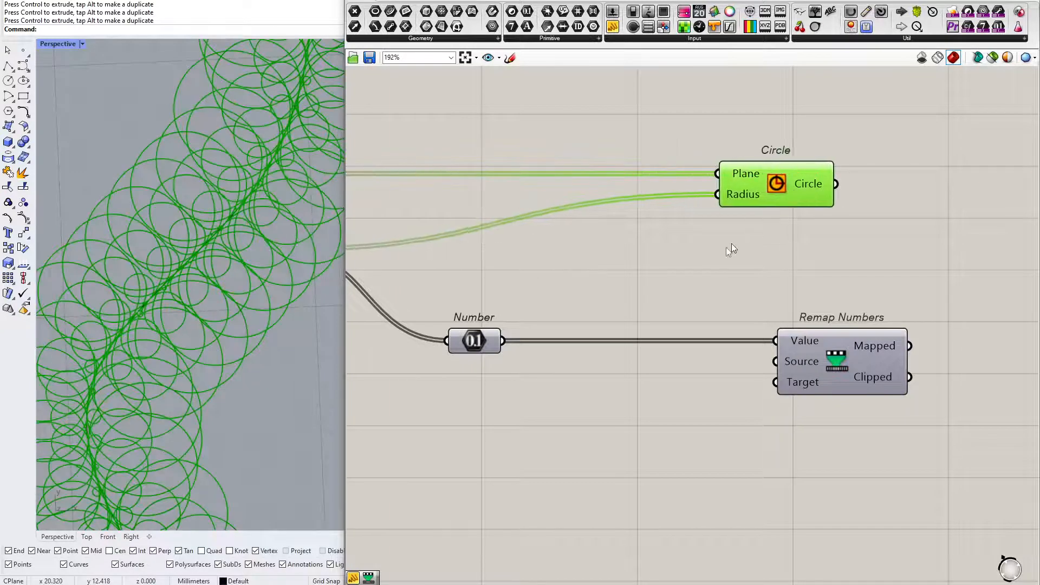
left_click(589, 427)
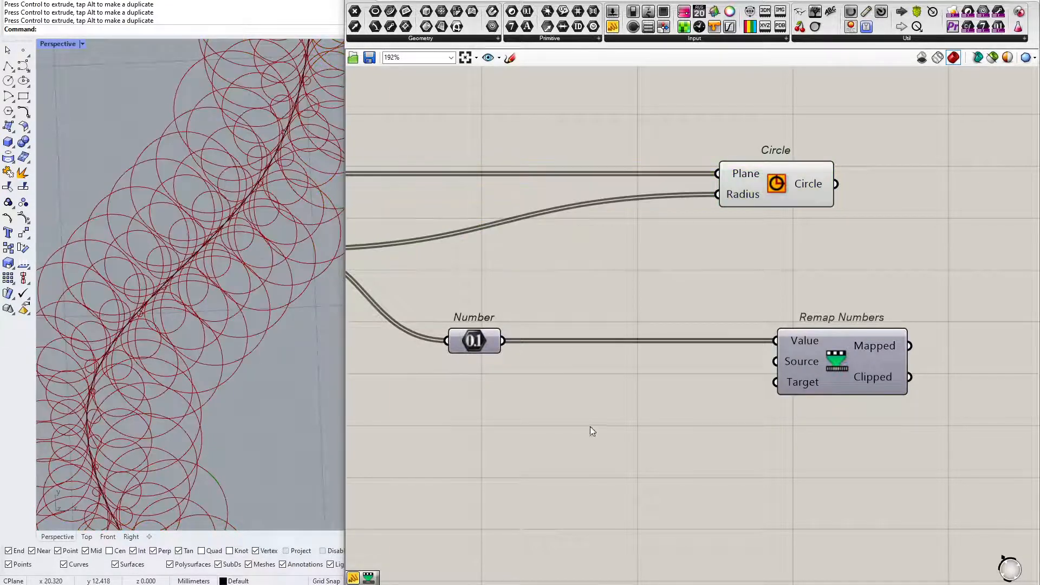
left_click_drag(813, 364, 839, 364)
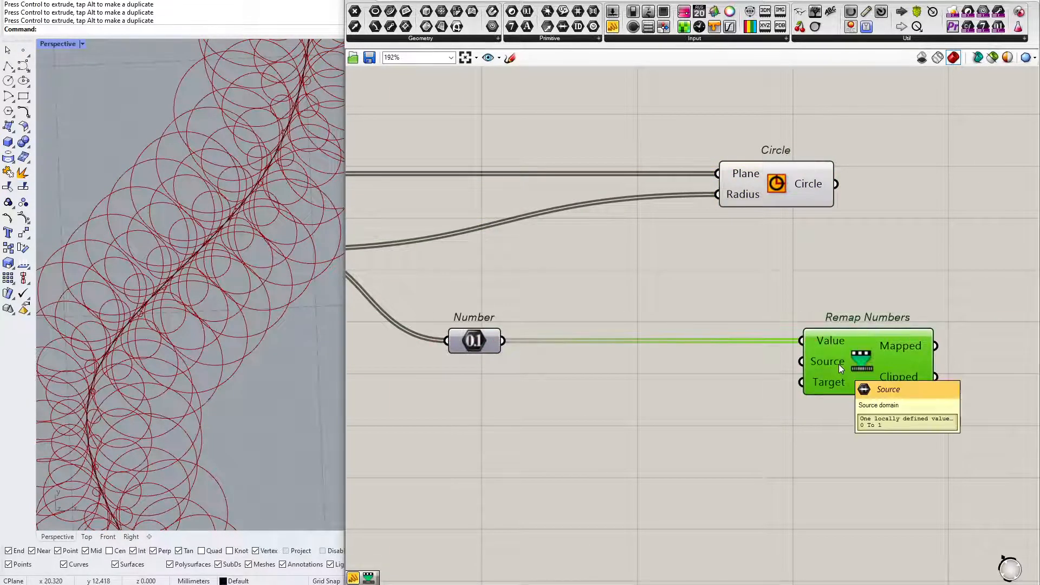
mouse_move(486, 344)
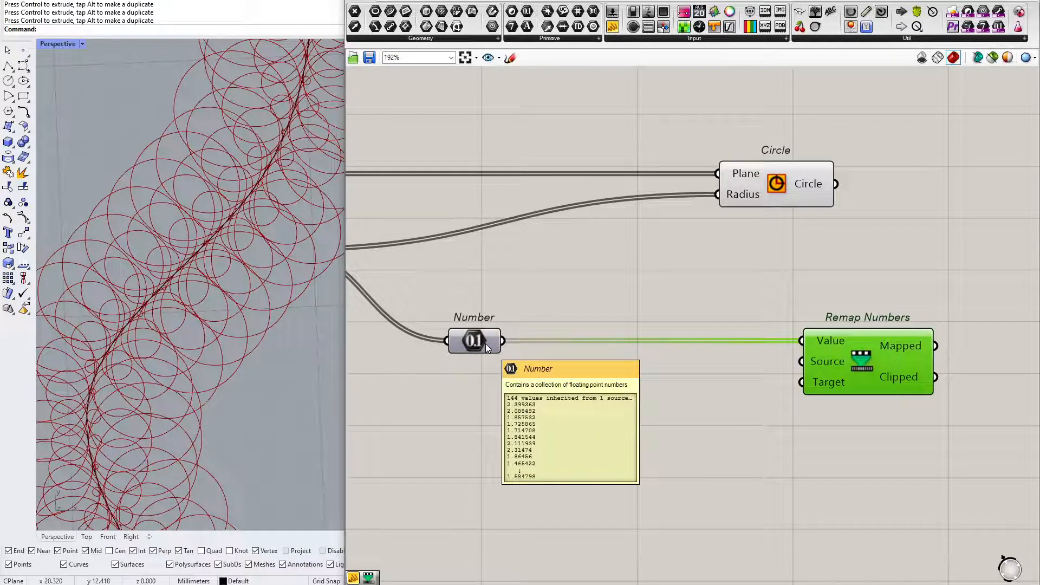
left_click_drag(513, 296, 438, 359)
left_click_drag(471, 344, 442, 343)
left_click(636, 398)
double_click(591, 391)
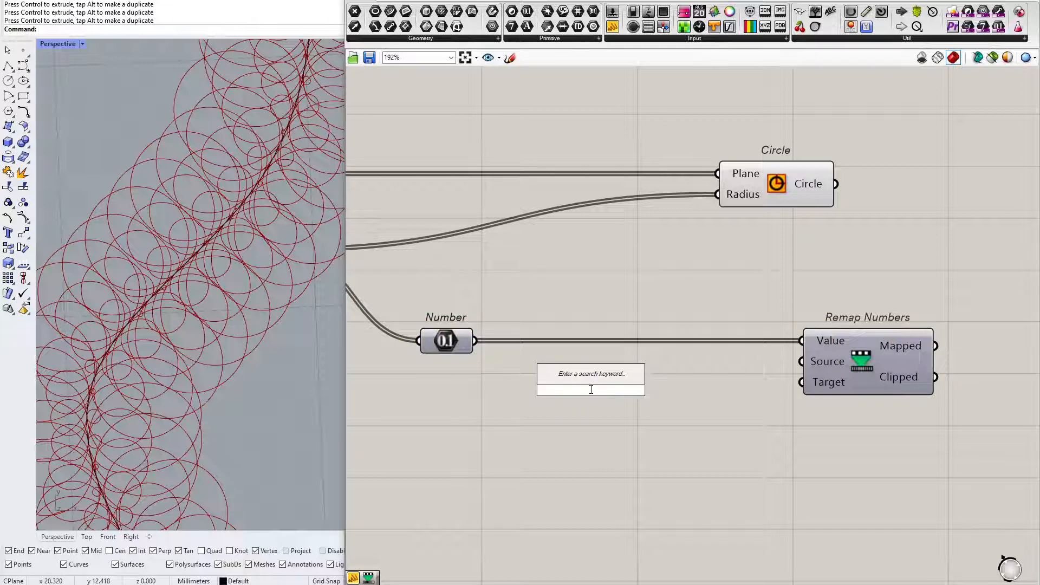
type("do")
key("BackSpace")
key("BackSpace")
Make room before Remap Numbers, add a Construct Domain component, and connect its domain to the Source input.
left_click(832, 370)
left_click_drag(831, 363, 900, 363)
left_click(786, 402)
double_click(785, 402)
type("construct")
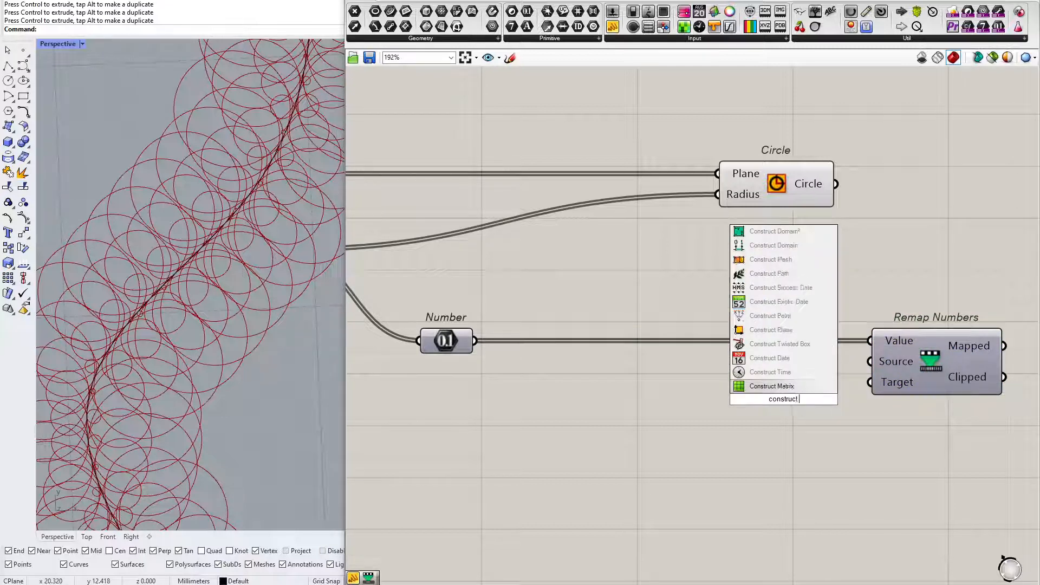
key("Down")
key("Return")
left_click_drag(785, 399, 749, 385)
left_click_drag(836, 387, 871, 361)
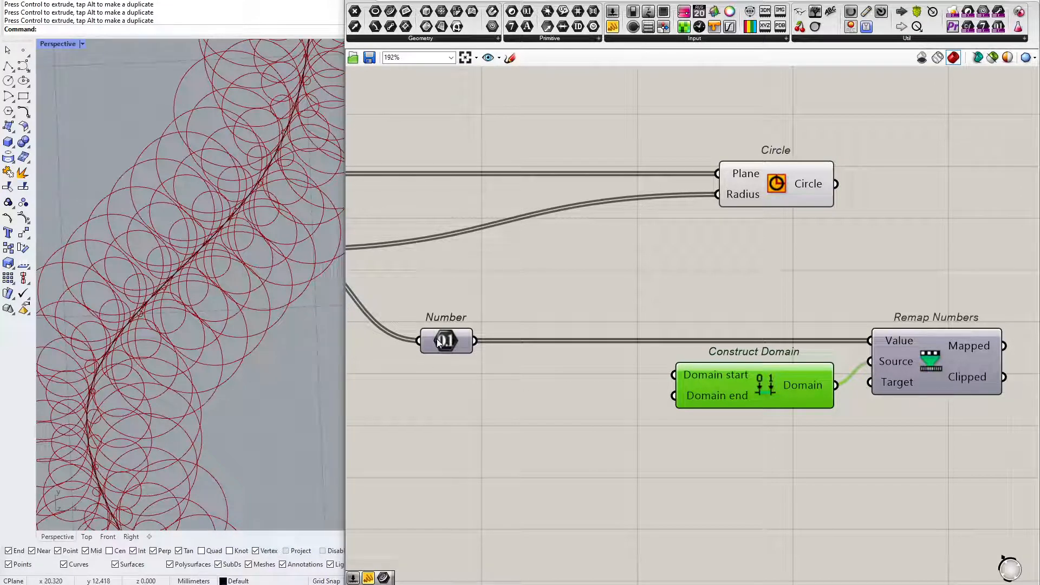
Add a Sort List component and connect the Number parameter to its Keys input.
left_click_drag(439, 342, 387, 343)
left_click(480, 396)
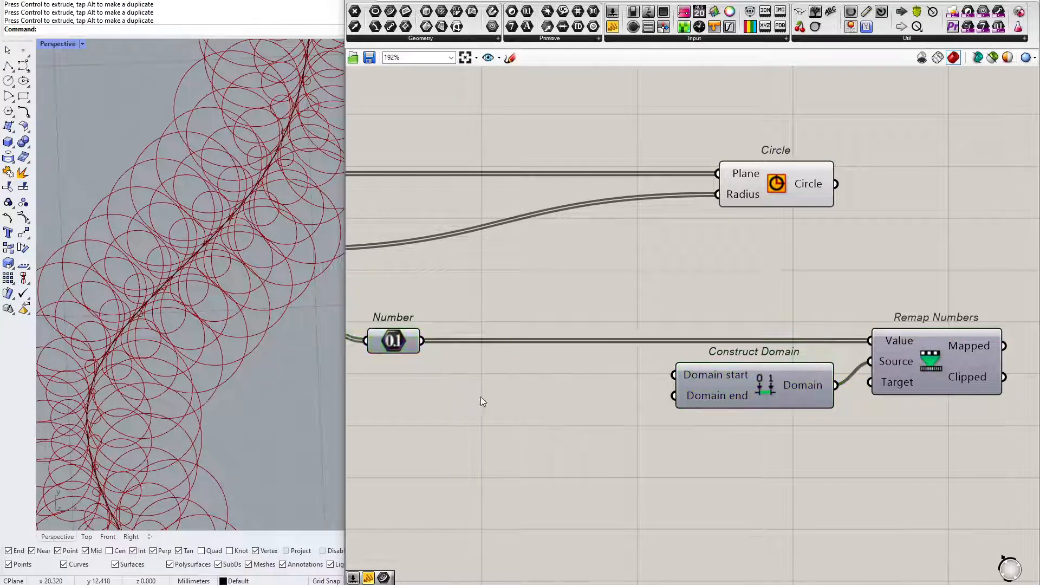
double_click(480, 396)
type("sort")
key("Return")
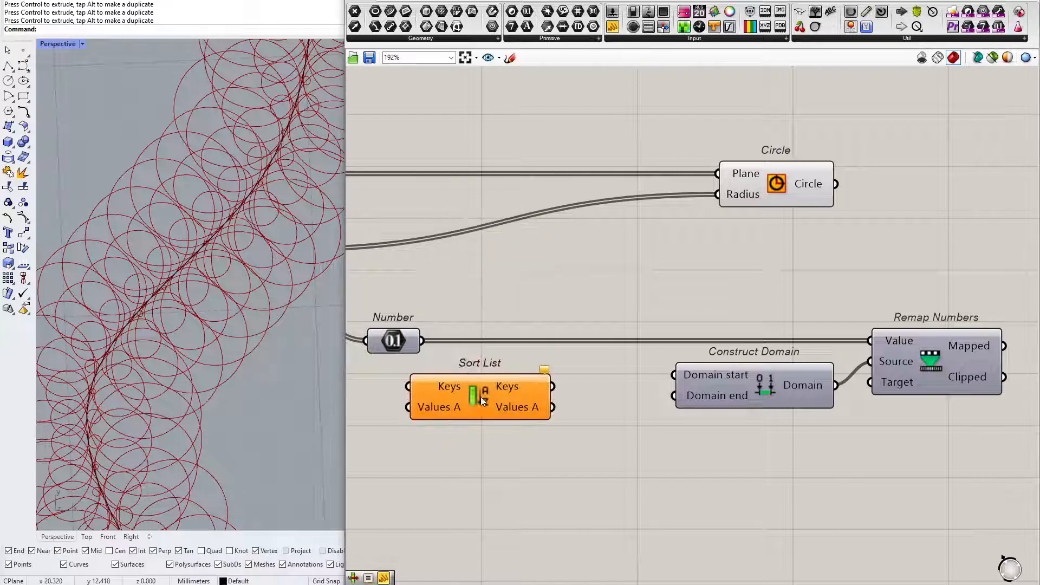
left_click_drag(425, 342, 409, 386)
left_click_drag(479, 397, 509, 396)
right_click_drag(537, 384, 468, 386)
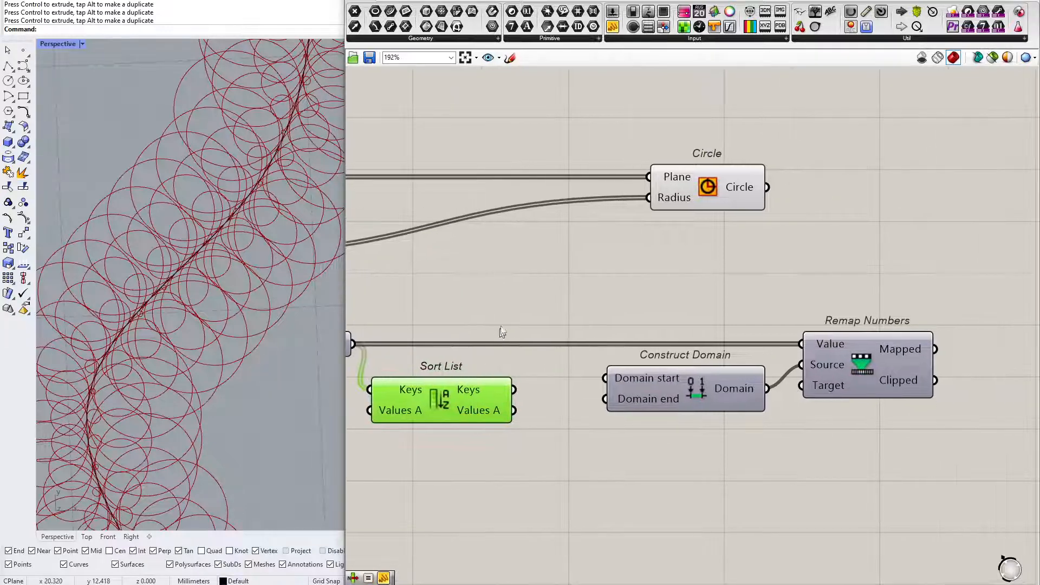
Shift Construct Domain and Remap Numbers away from Sort List, and add a List Item fed by the sorted keys.
left_click_drag(514, 307, 942, 403)
left_click(676, 393, "shift")
left_click_drag(672, 394, 830, 395)
mouse_move(574, 397)
right_mouse_down()
mouse_move(665, 379)
mouse_move(577, 385)
right_mouse_up()
left_click(544, 377)
double_click(577, 385)
type("item")
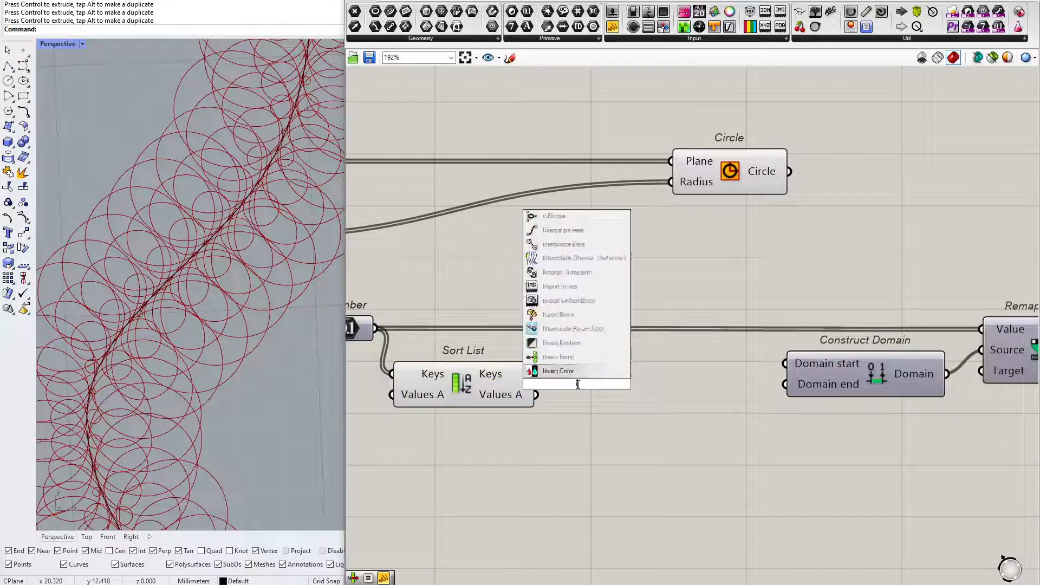
left_click(564, 373)
left_click_drag(545, 379, 610, 370)
Add a −1 output to List Item for retrieving the last value of the sorted list.
scroll(666, 390, "up", 4)
left_click(588, 342)
scroll(588, 341, "down", 2)
left_click(709, 356)
scroll(708, 356, "down", 2)
scroll(677, 368, "up", 3)
scroll(610, 370, "down", 2)
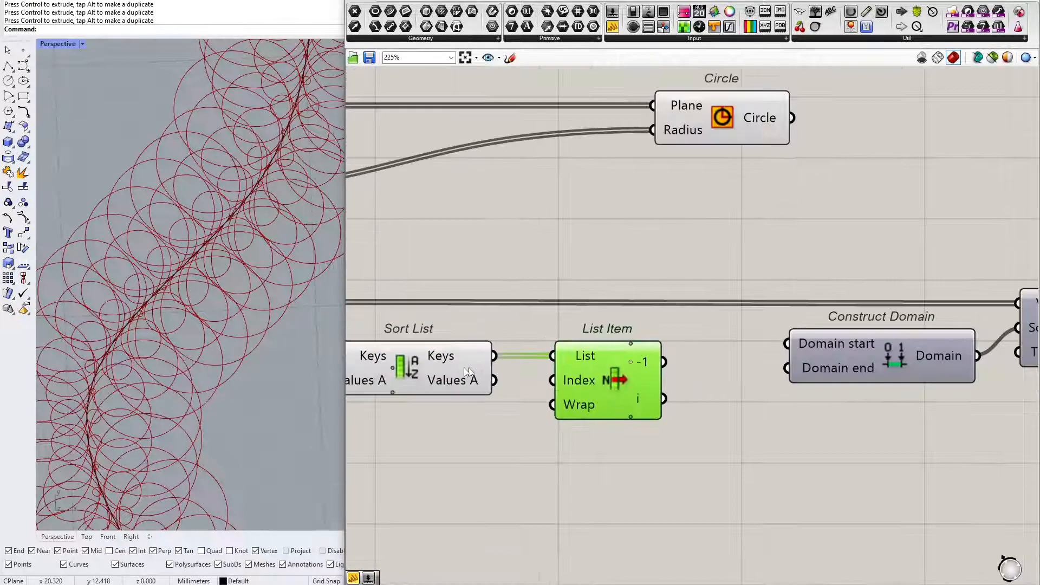
left_click_drag(440, 369, 450, 369)
Examine List Item's default index and its −1 and i outputs.
scroll(704, 383, "up", 4)
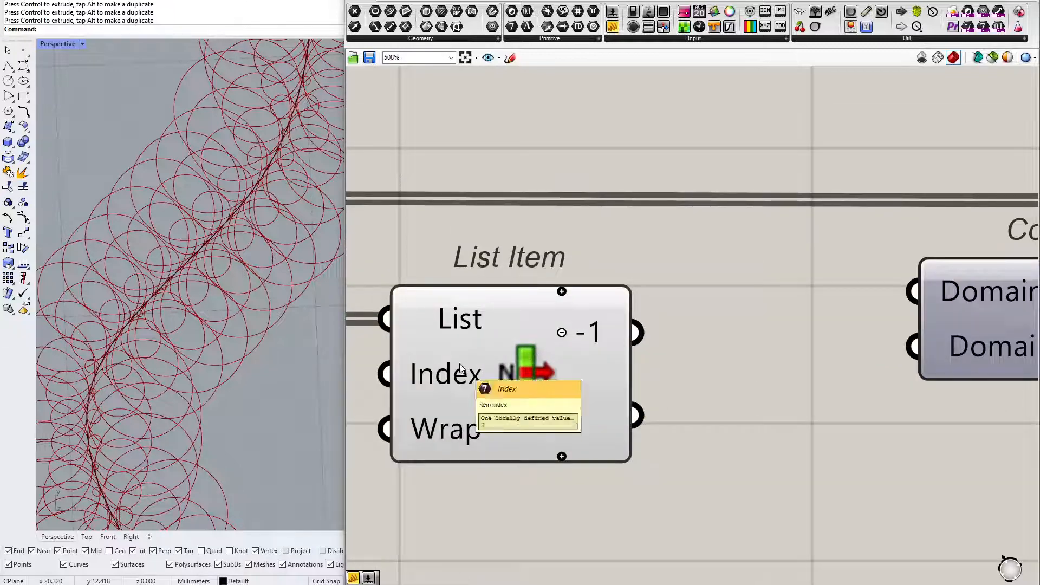
left_click_drag(551, 506, 665, 389)
scroll(629, 374, "down", 2)
scroll(594, 360, "up", 2)
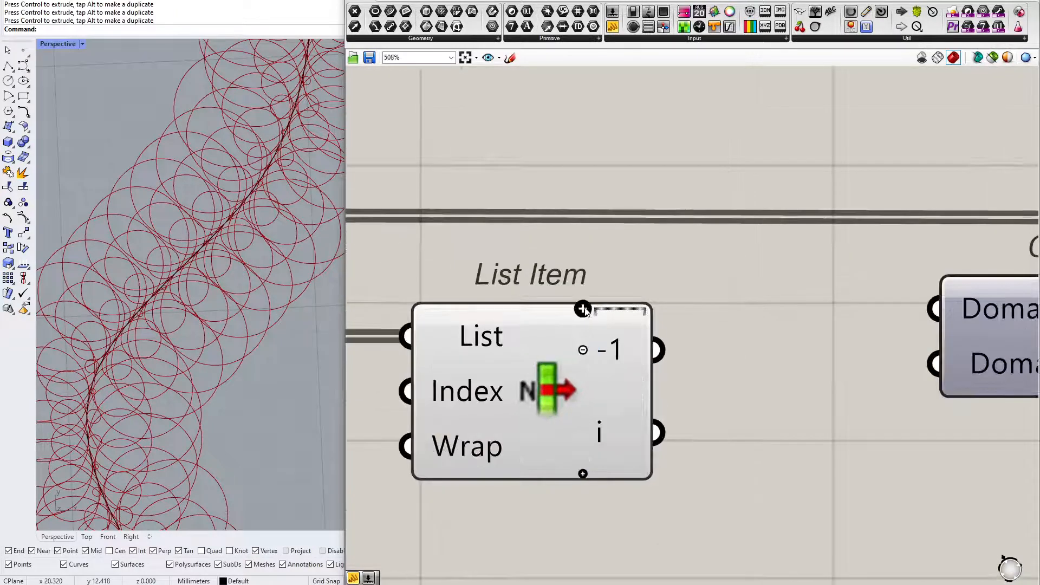
left_click_drag(533, 268, 712, 388)
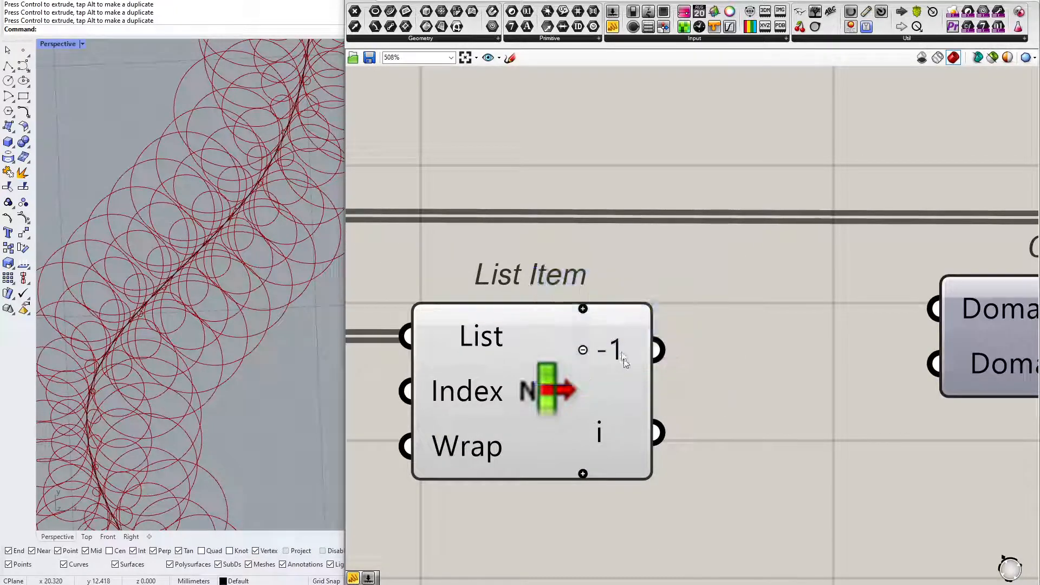
left_click_drag(546, 498, 598, 426)
left_click_drag(517, 275, 703, 391)
scroll(705, 387, "down", 3)
Connect List Item's i output to Domain start and its −1 output to Domain end of Construct Domain.
left_click(799, 371)
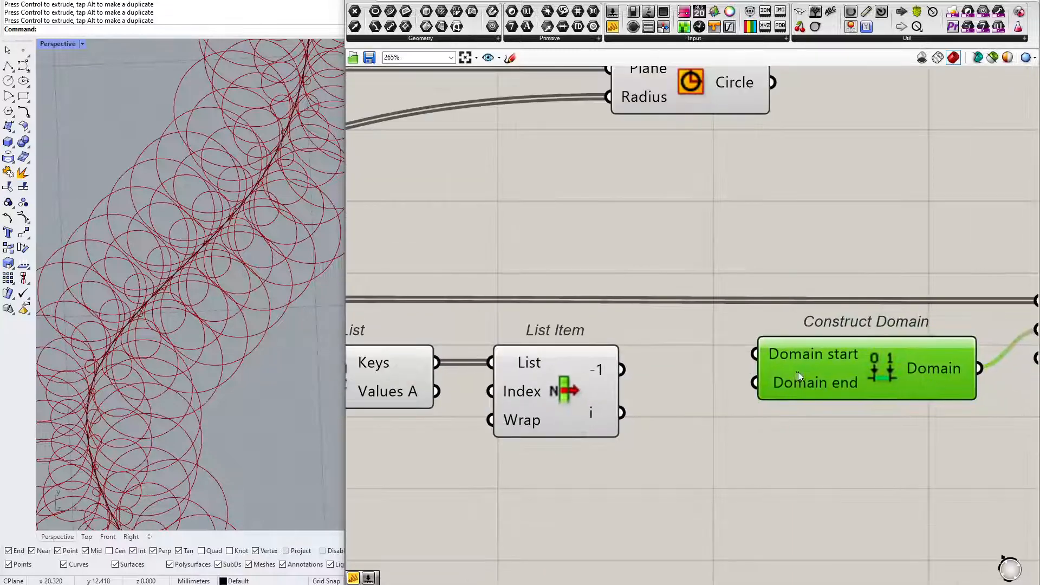
scroll(710, 379, "down", 3)
scroll(710, 379, "up", 1)
left_click_drag(611, 329, 765, 379)
left_click_drag(654, 405, 765, 354)
left_click_drag(833, 366, 797, 386)
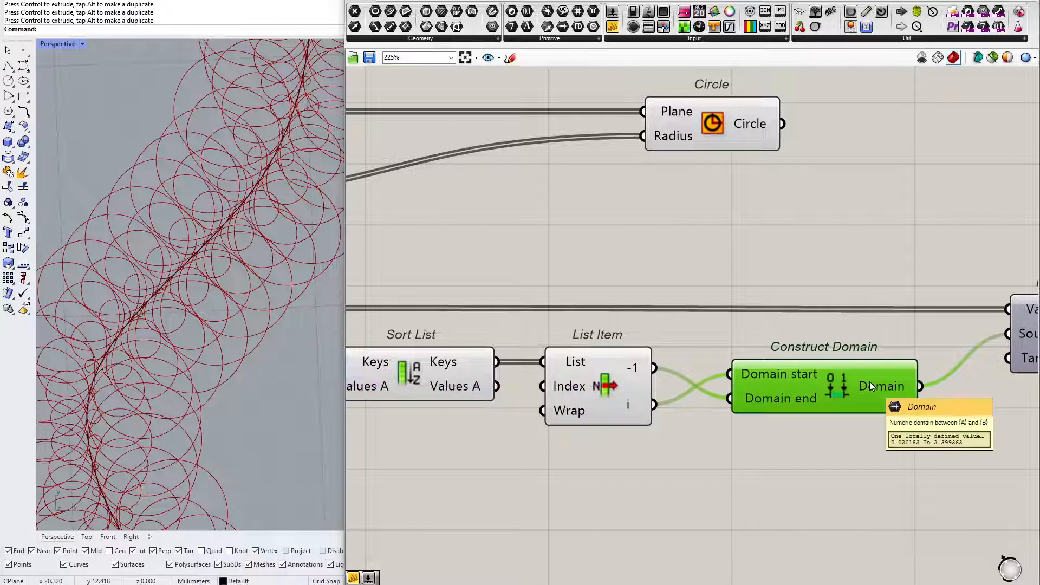
Add a Panel below Remap Numbers and feed it from the Domain output of Construct Domain.
right_click_drag(869, 382, 573, 374)
left_click_drag(613, 27, 763, 440)
left_click_drag(624, 379, 664, 439)
right_click_drag(693, 430, 615, 334)
left_click_drag(781, 400, 803, 369)
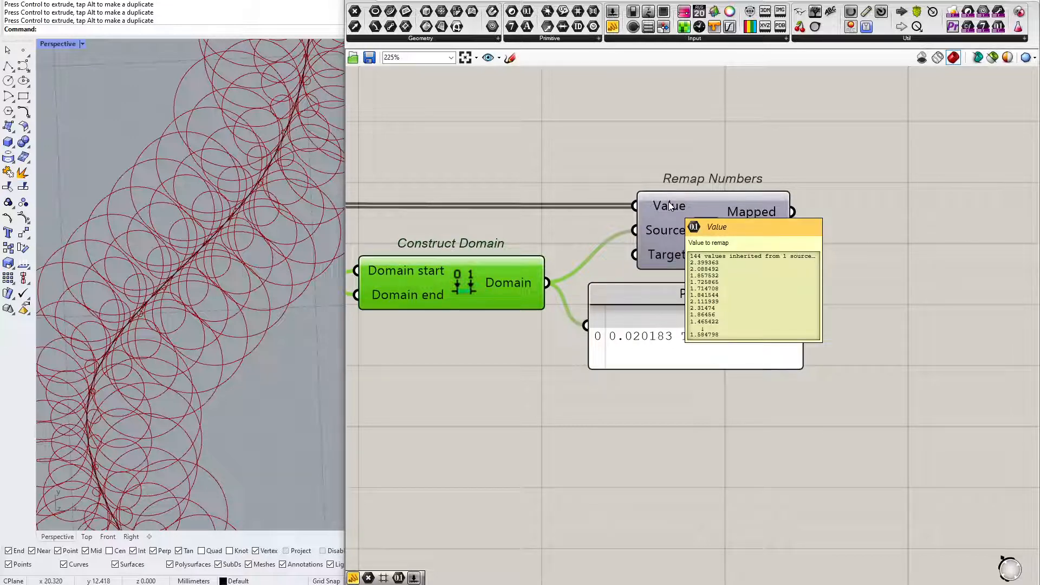
left_click_drag(704, 377, 829, 300)
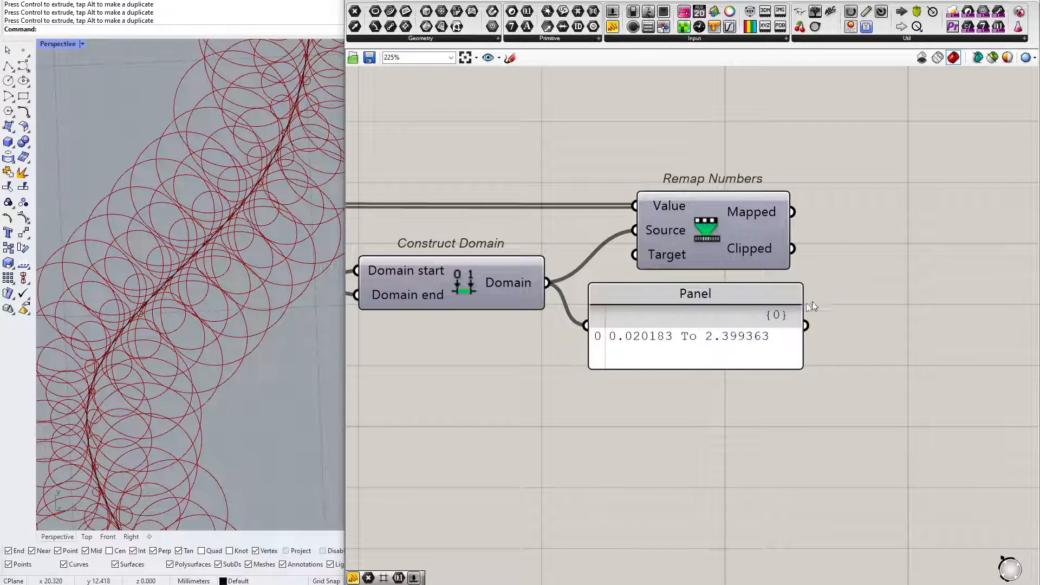
scroll(658, 309, "down", 3)
left_click(711, 277)
left_click(682, 326)
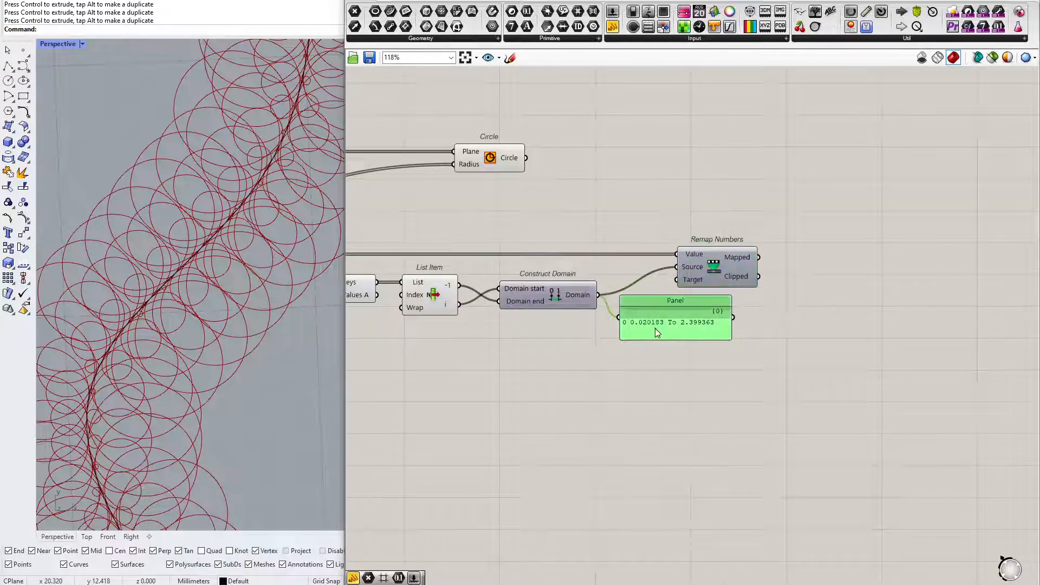
Add a second Construct Domain component and align it directly below the existing one.
scroll(657, 334, "up", 4)
left_click_drag(564, 360, 685, 288)
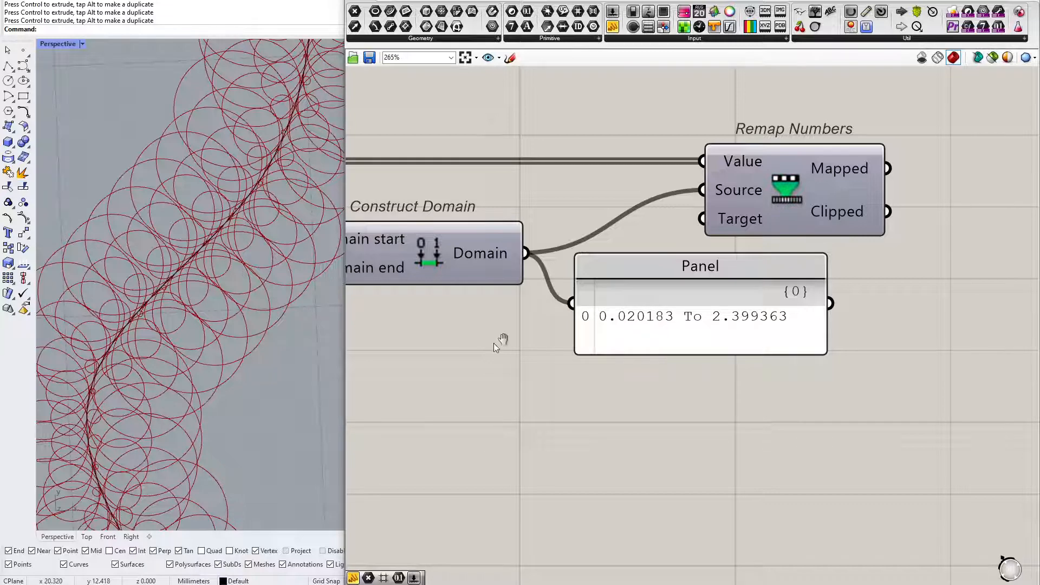
scroll(481, 350, "down", 3)
left_click(629, 265)
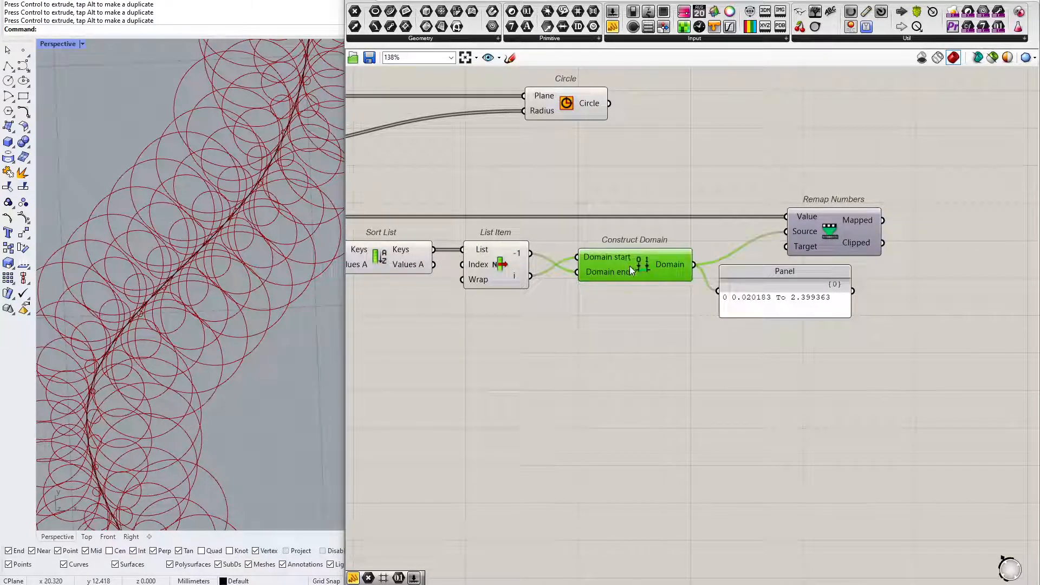
double_click(632, 374)
type("constr")
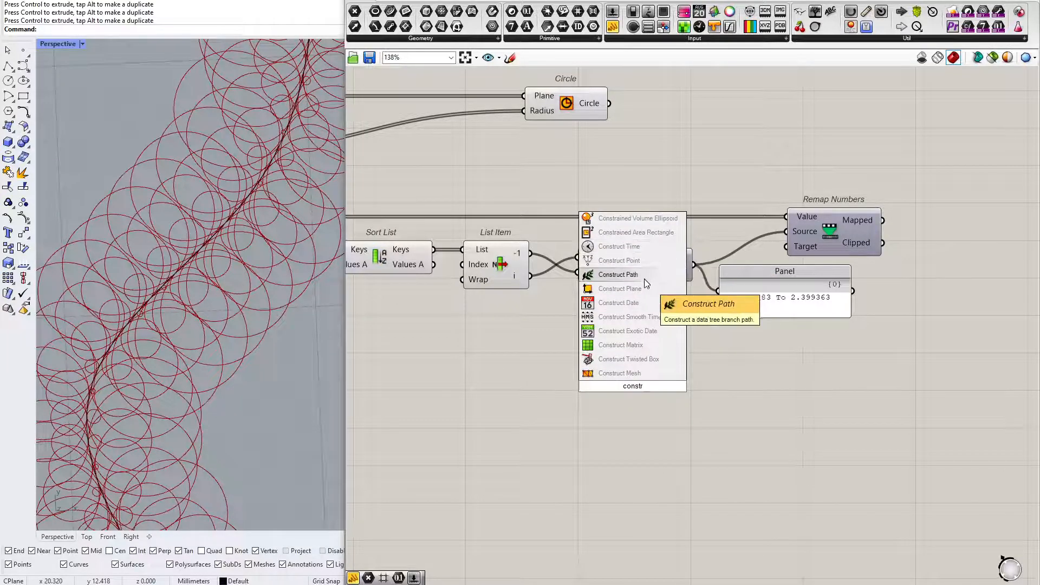
type("uct doma")
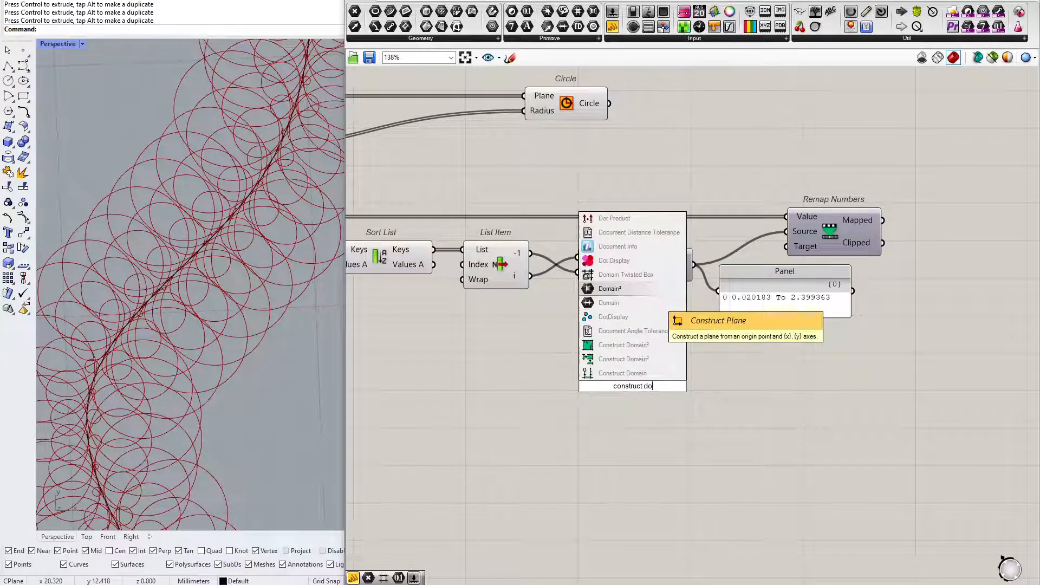
left_click(665, 372)
scroll(666, 371, "up", 1)
left_click_drag(644, 402, 645, 371)
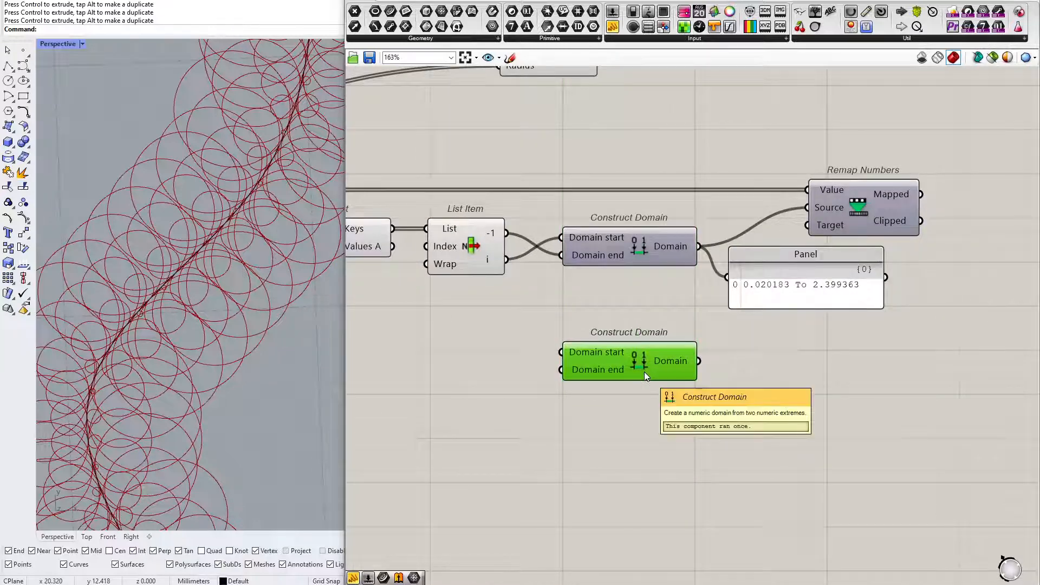
Examine how the circles along the attractor curve overlap in the Rhino viewport.
scroll(645, 371, "up", 3)
right_click_drag(632, 360, 650, 382)
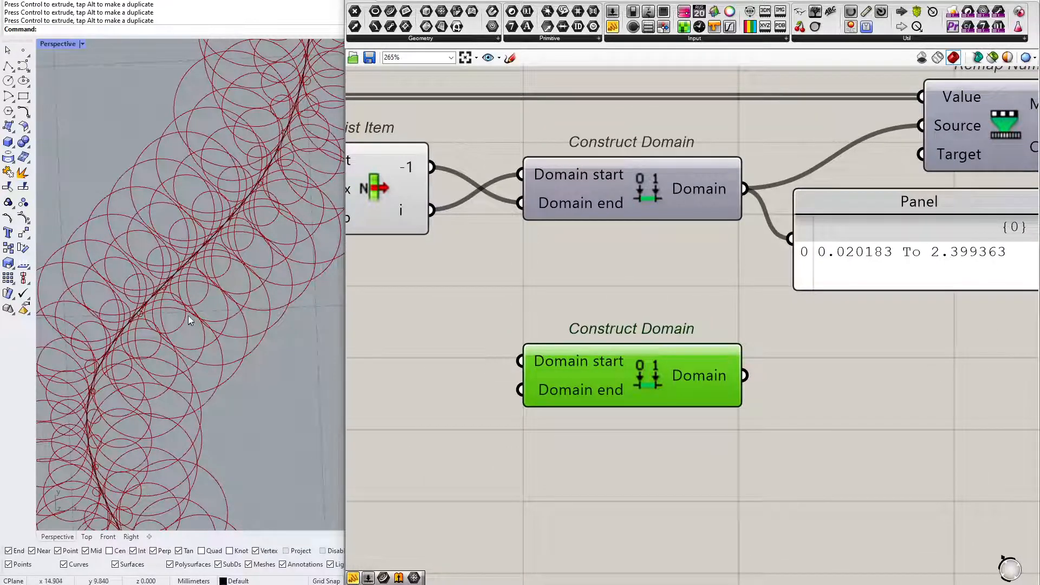
scroll(135, 320, "up", 3)
scroll(181, 311, "down", 2)
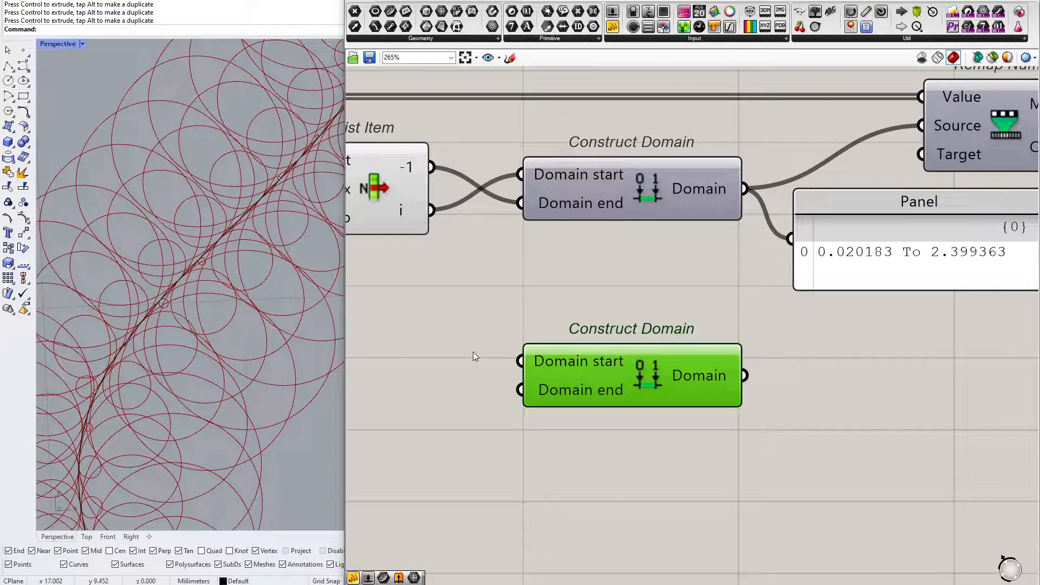
right_click_drag(447, 344, 510, 351)
scroll(171, 312, "down", 5)
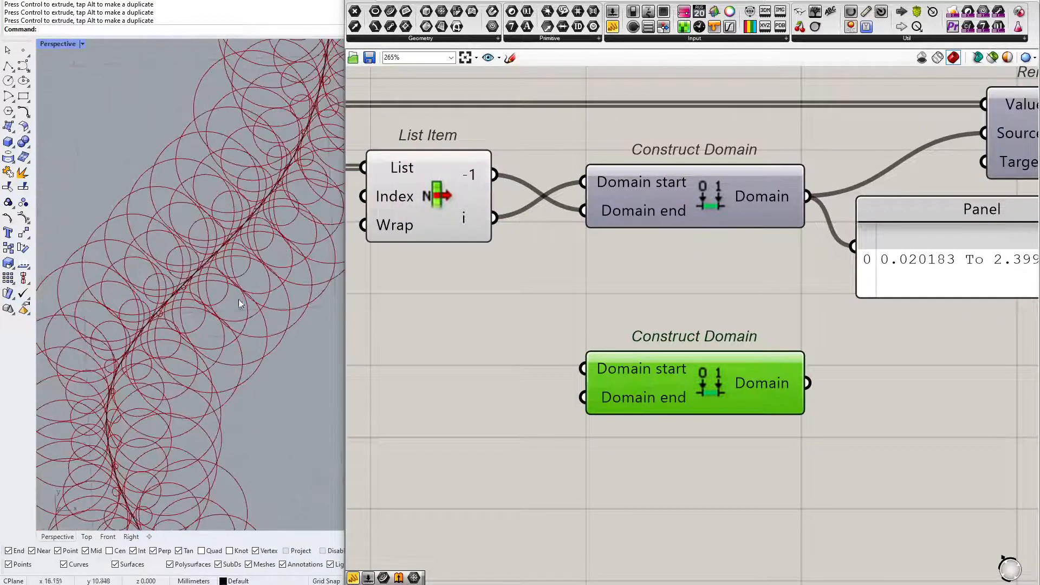
scroll(539, 258, "down", 3)
right_click_drag(539, 254, 617, 297)
Turn on the preview of the upper Cull Pattern and turn off the preview of Circle.
left_click(802, 136)
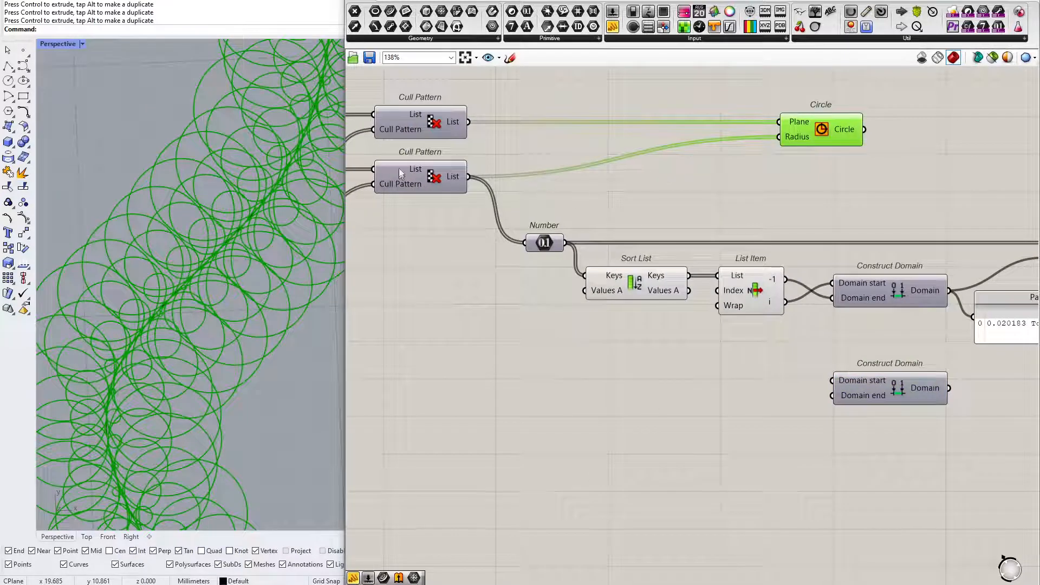
scroll(424, 135, "up", 3)
right_click(434, 126)
left_click(469, 143)
right_click_drag(838, 179, 664, 212)
left_click(802, 187)
left_click_drag(943, 196, 835, 113)
right_click(852, 101)
left_click(889, 120)
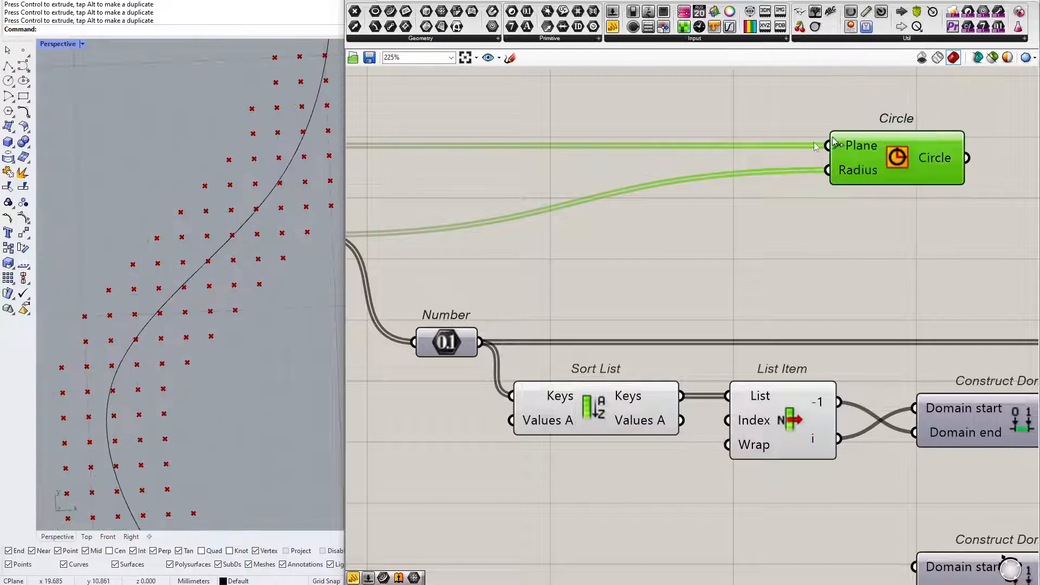
Check the Square grid's Size input and the spacing between the culled points in the Rhino viewport.
scroll(624, 197, "down", 6)
right_click_drag(490, 229, 750, 251)
scroll(489, 201, "up", 5)
scroll(487, 199, "up", 2)
right_click_drag(511, 165, 534, 262)
left_click_drag(437, 162, 633, 297)
scroll(566, 265, "up", 2)
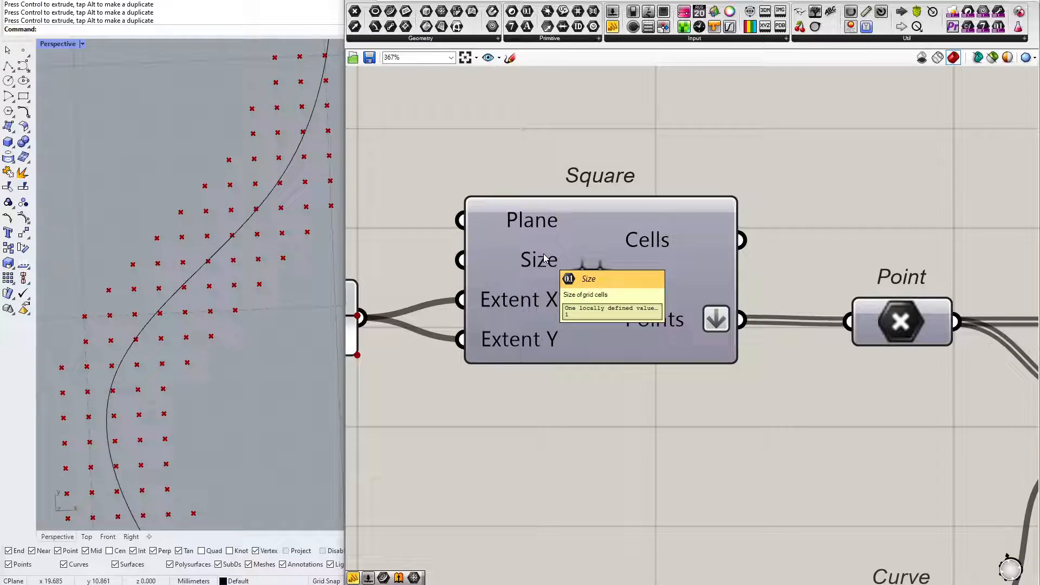
scroll(546, 259, "down", 8)
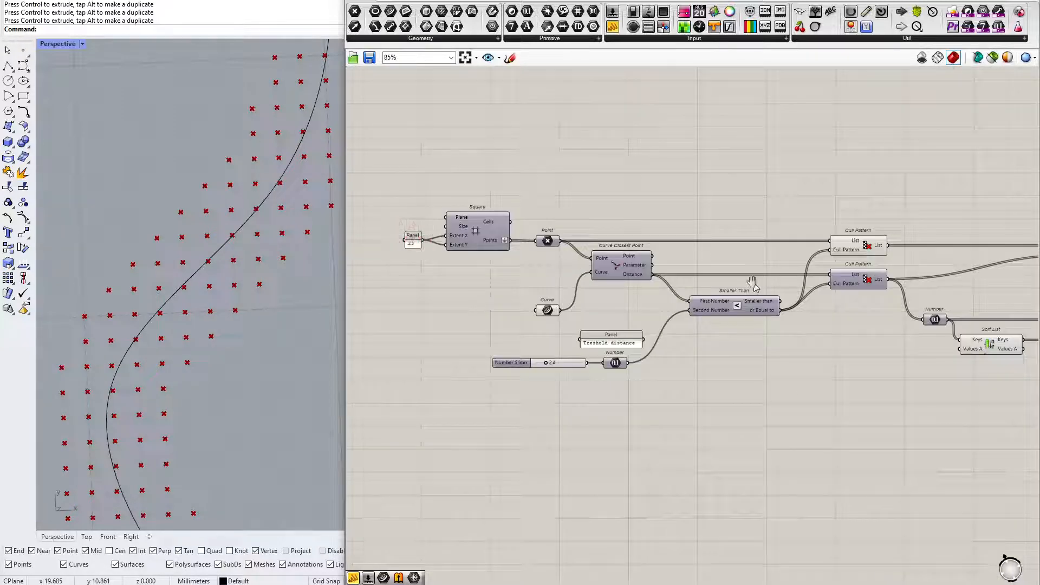
scroll(546, 416, "up", 8)
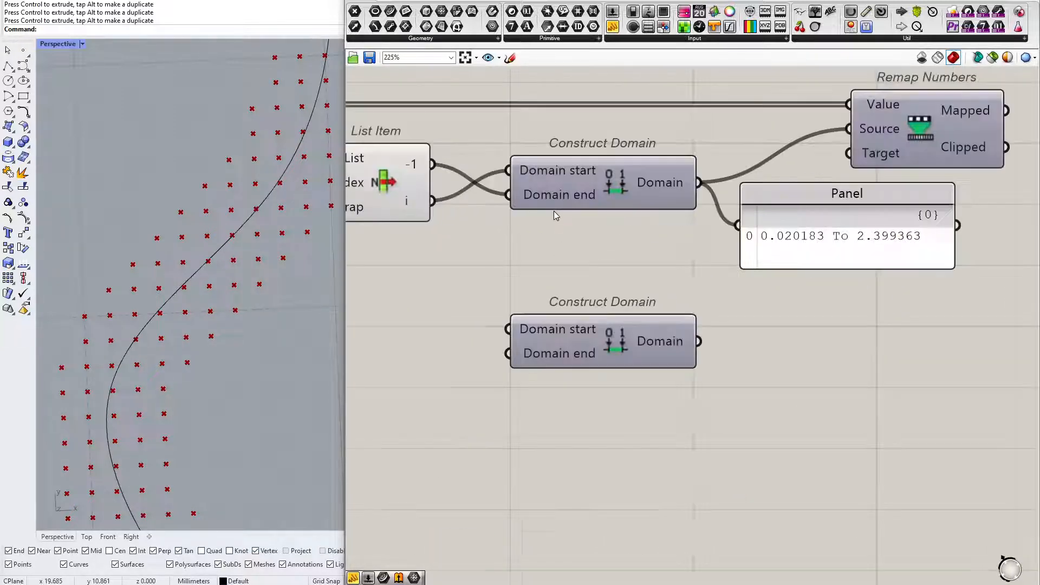
scroll(137, 190, "up", 3)
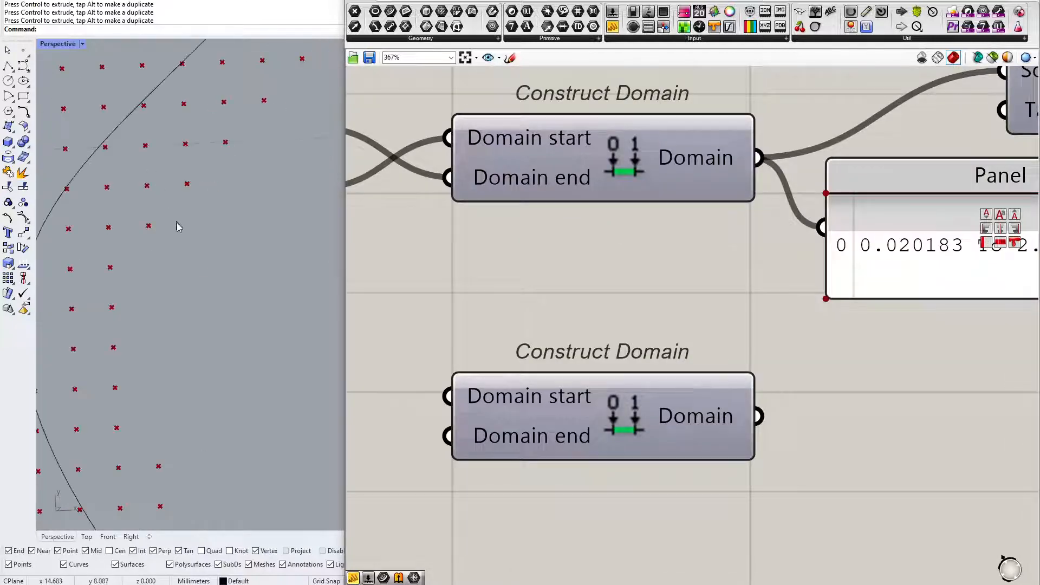
scroll(708, 304, "down", 2)
scroll(202, 290, "down", 3)
scroll(164, 264, "up", 5)
left_click_drag(209, 247, 128, 289)
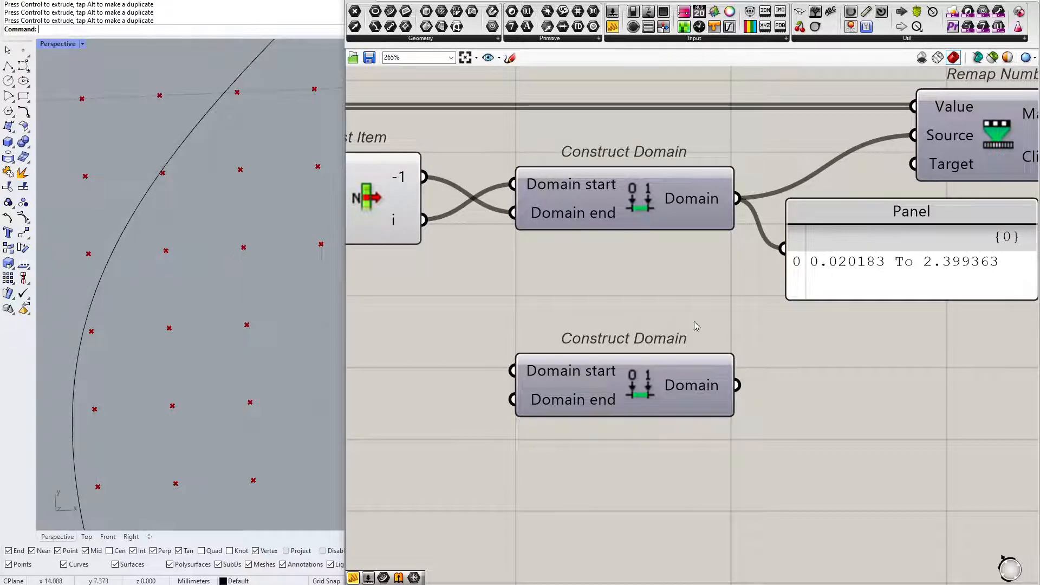
Add a Panel containing 0.5, connect it to Domain start of the lower Construct Domain, and align it with that input.
double_click(411, 360)
type("//0.")
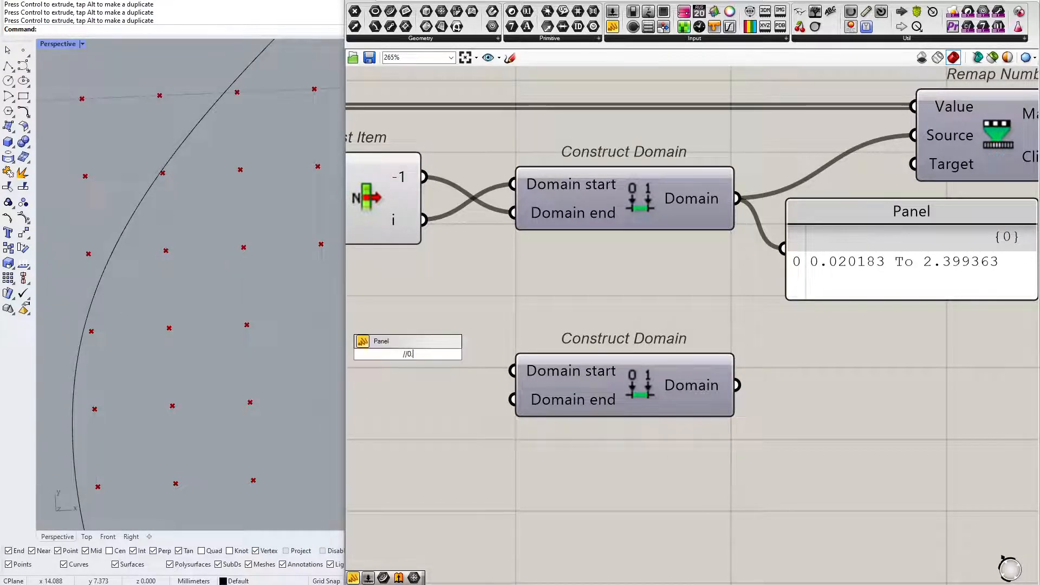
type("5")
key("Return")
left_click_drag(442, 354, 507, 373)
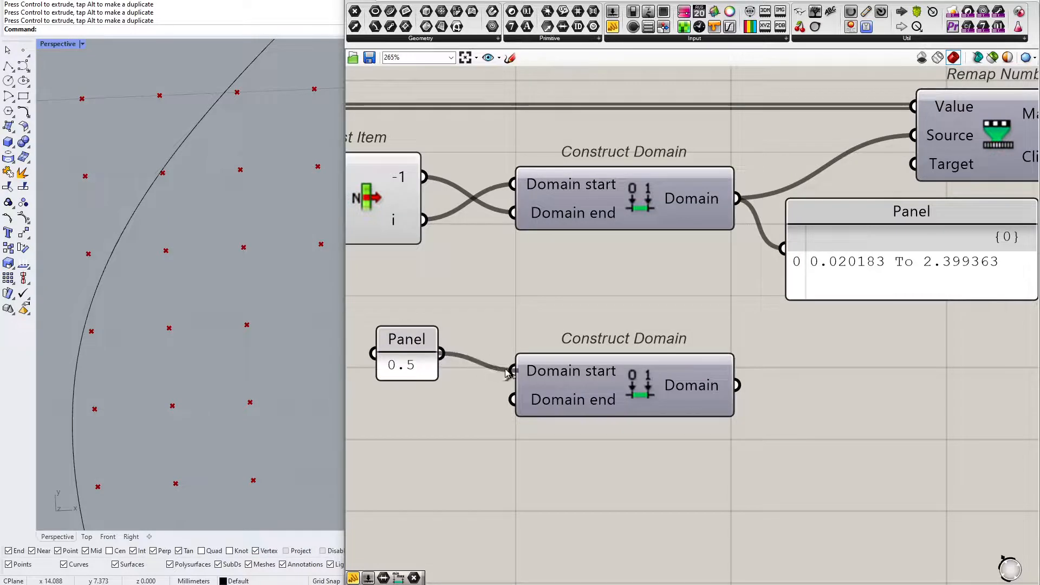
left_click_drag(427, 352, 418, 371)
Add another Panel containing 0.05 directly below the 0.5 panel.
double_click(400, 431)
type("0")
key("BackSpace")
type("/")
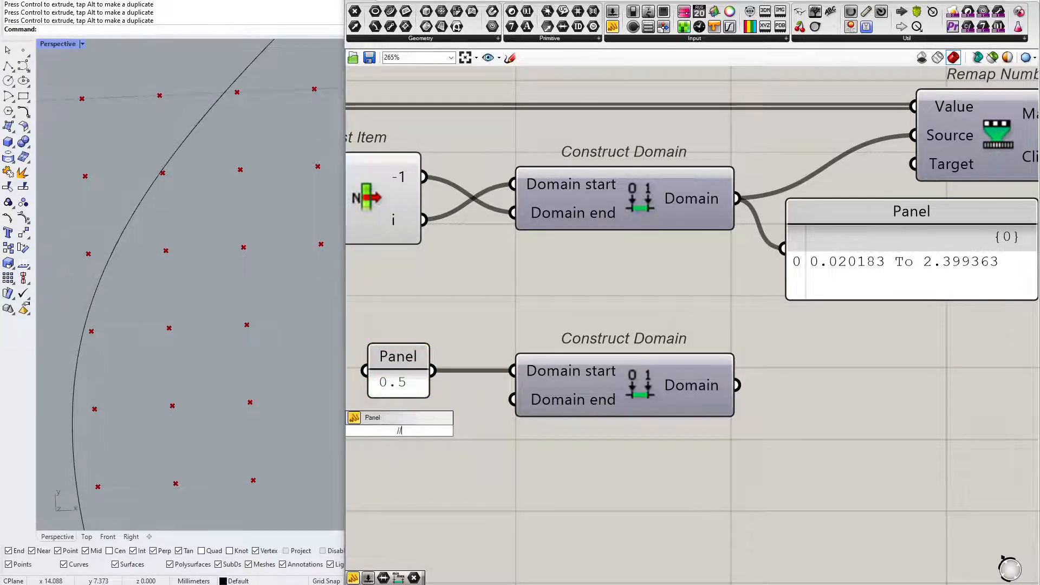
type("/0.05")
key("Return")
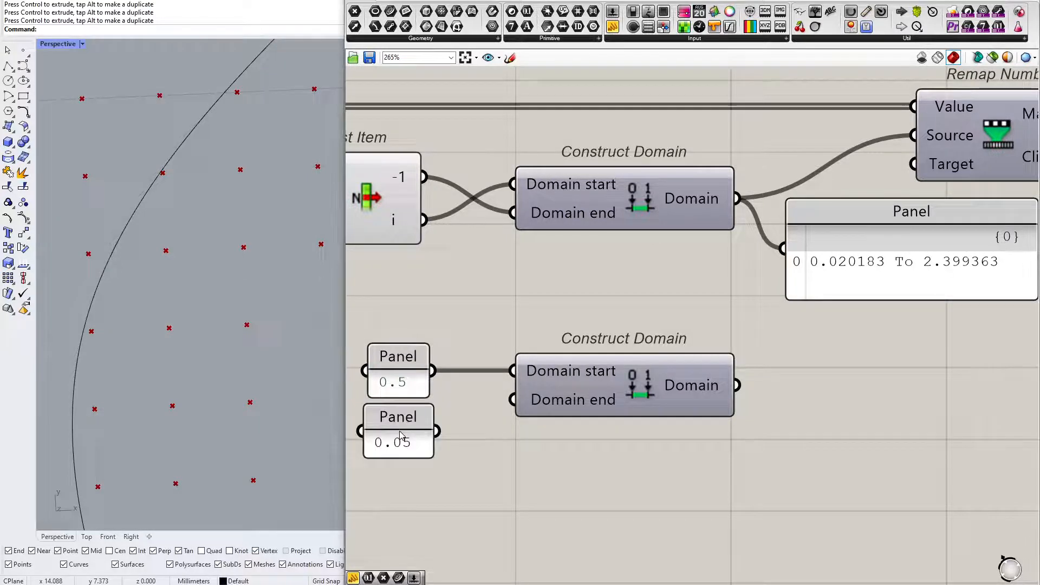
Connect the 0.05 panel to the lower Construct Domain's Domain end and that component's Domain output to Remap Numbers' Target.
left_click_drag(437, 431, 661, 290)
scroll(409, 448, "down", 3)
right_click_drag(661, 290, 657, 291)
left_click_drag(685, 353, 740, 363)
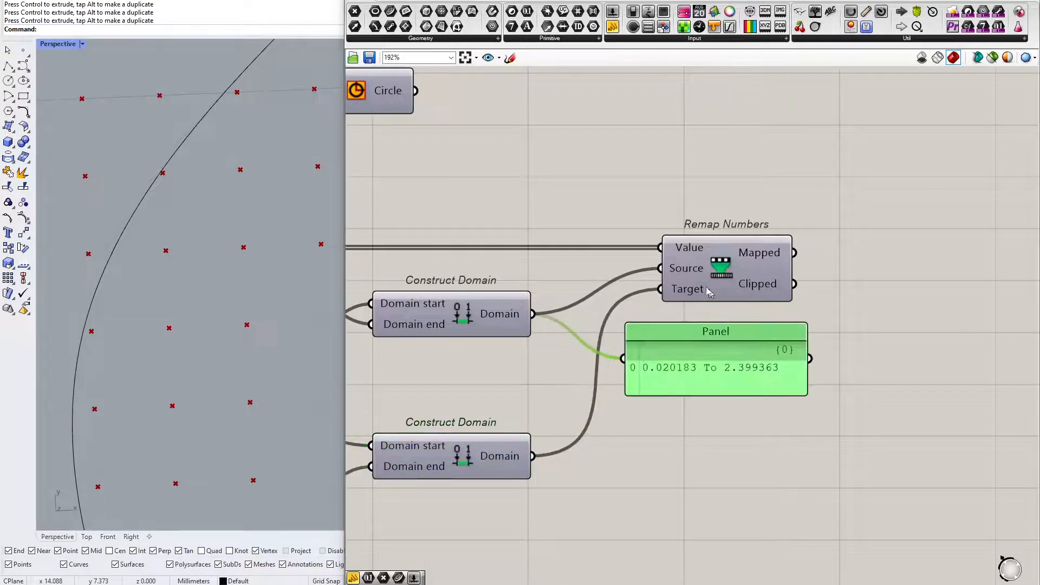
Relocate Circle beyond Remap Numbers and connect the Mapped output to its Radius input, replacing the unmapped distances.
scroll(721, 303, "down", 3)
right_click_drag(605, 328, 650, 337)
scroll(650, 338, "up", 1)
left_click_drag(488, 153, 907, 154)
left_click_drag(841, 210, 863, 161)
left_click(886, 201)
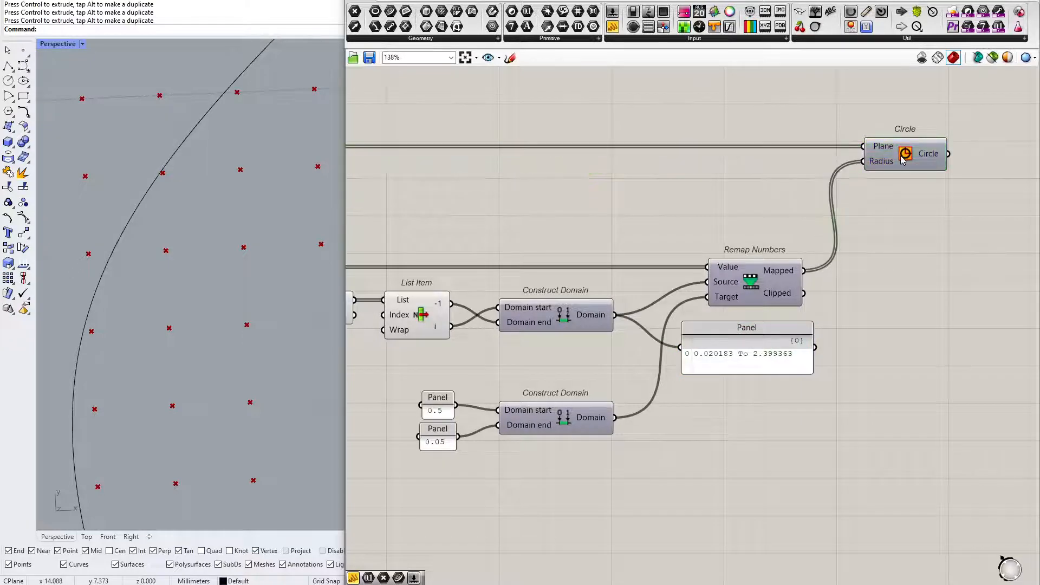
Turn the Circle component's preview back on and view the remapped circles along the whole curve.
right_click(899, 156)
left_click(928, 176)
scroll(170, 273, "down", 15)
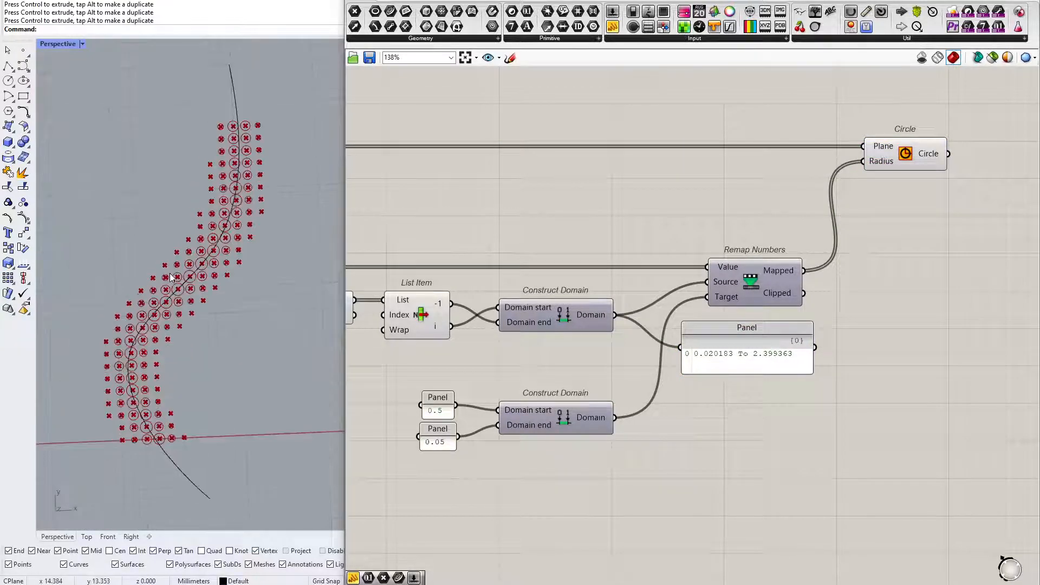
scroll(162, 271, "up", 8)
Turn off the preview of the Cull Pattern, Number, Sort List and List Item group so only the circles display.
right_click_drag(648, 201, 778, 203)
scroll(777, 203, "down", 3)
left_click_drag(669, 109, 450, 263)
right_click(545, 133)
left_click(566, 148)
right_click_drag(135, 285, 161, 290)
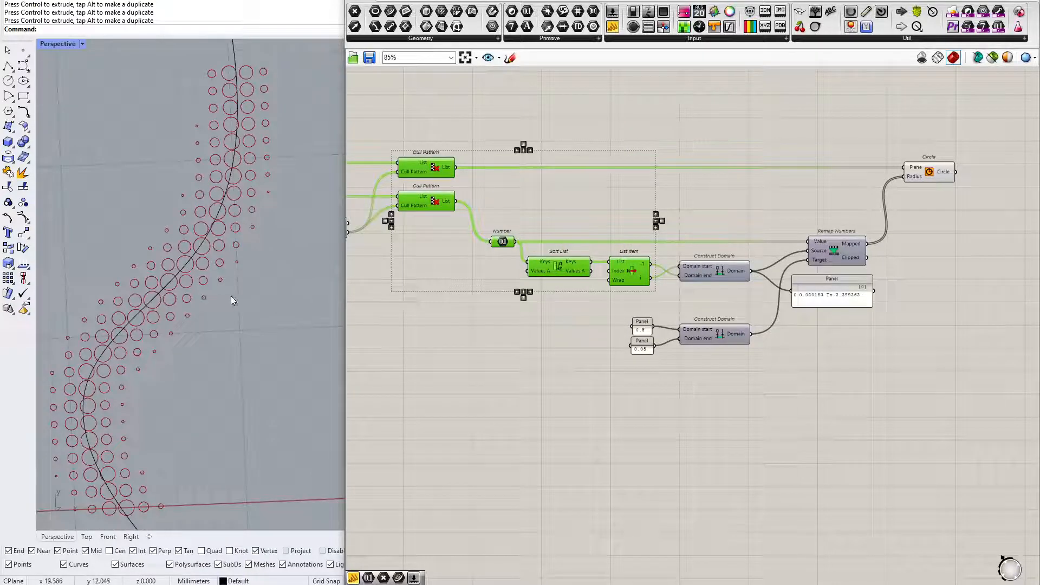
left_click(558, 313)
Check Remap Numbers' Target domain and place the source domain panel below the lower Construct Domain for comparison.
scroll(726, 321, "up", 1)
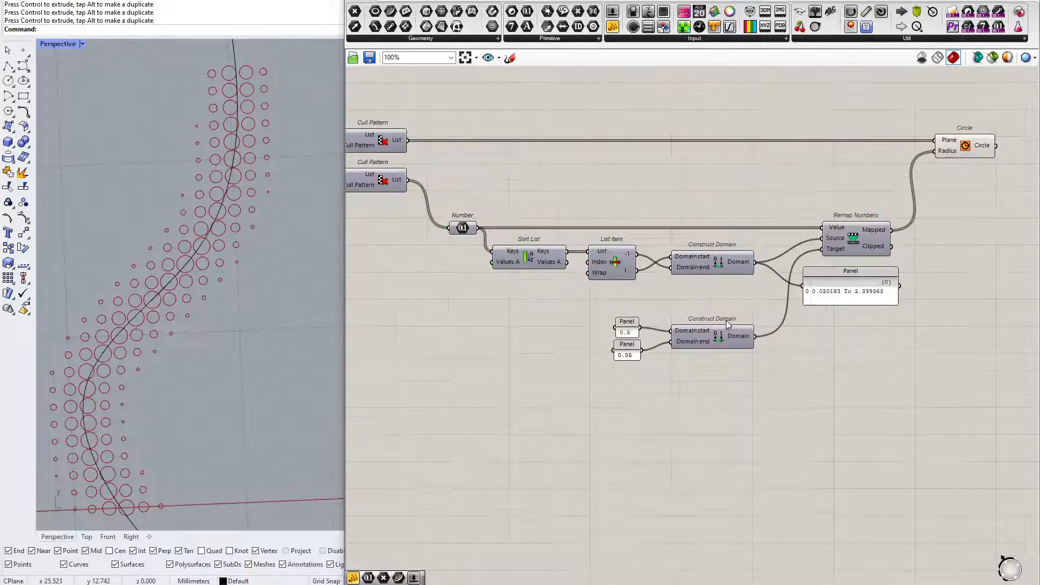
scroll(830, 289, "up", 2)
right_click_drag(828, 289, 736, 330)
mouse_move(756, 283)
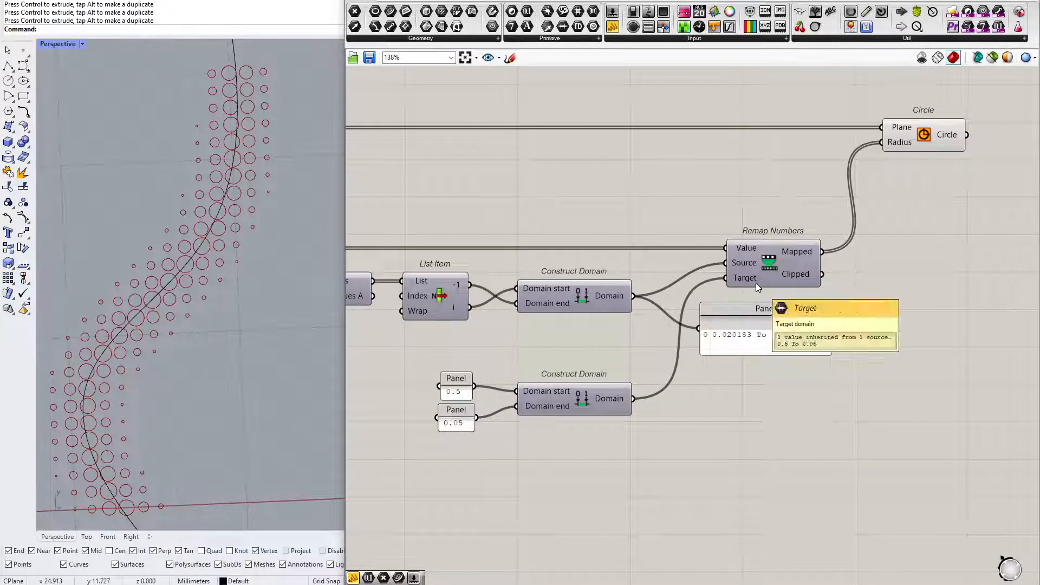
left_click_drag(745, 346, 579, 491)
scroll(577, 486, "up", 2)
right_click_drag(508, 506, 567, 474)
left_click_drag(548, 485, 669, 432)
scroll(653, 439, "up", 1)
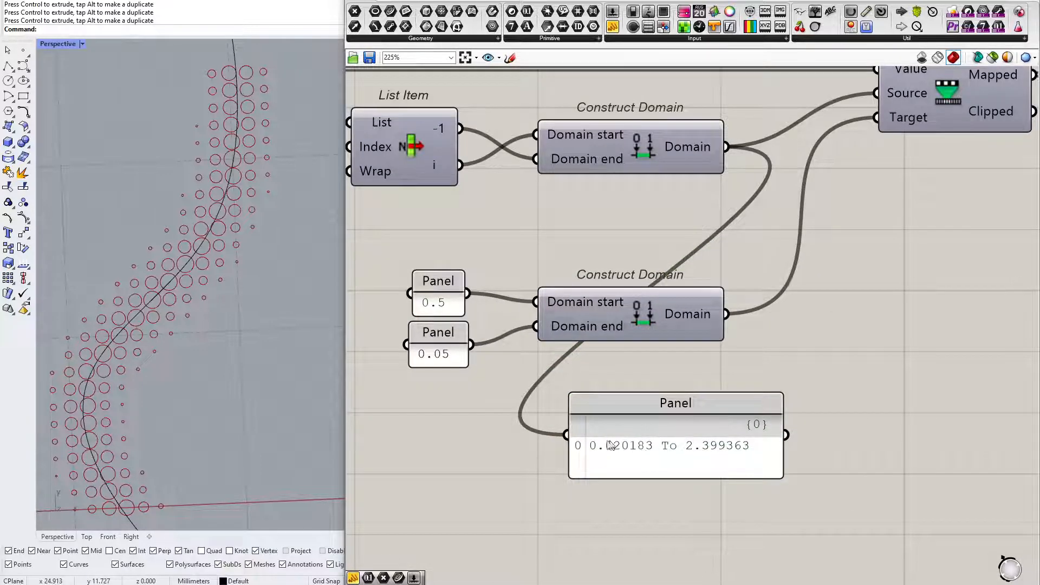
Nudge the 0.5 panel up slightly and return the source domain panel to its place below Remap Numbers.
left_click_drag(424, 263, 450, 299)
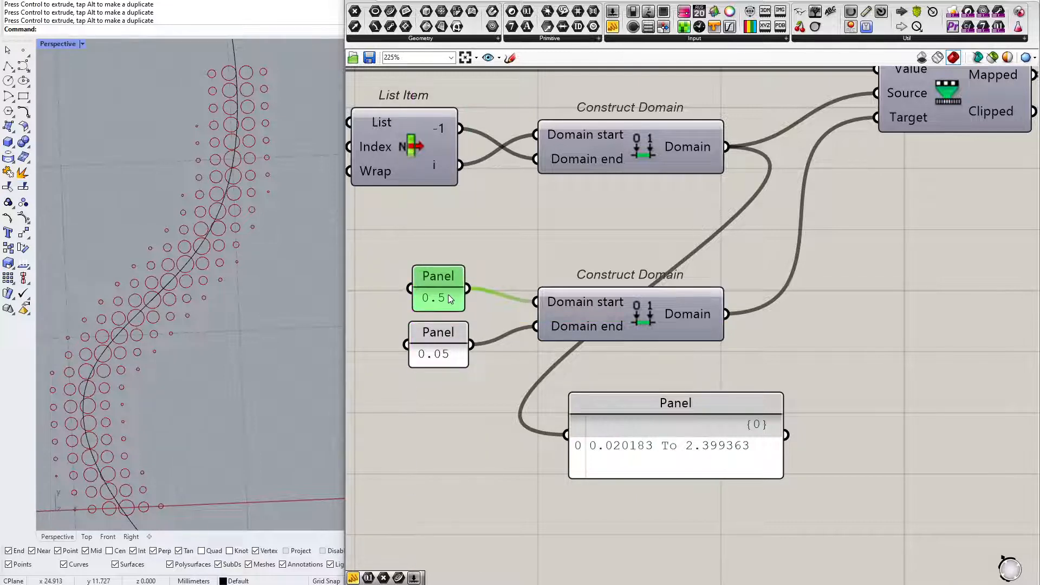
left_click_drag(664, 502, 792, 396)
left_click_drag(449, 352, 450, 351)
left_click(440, 387)
scroll(566, 406, "down", 2)
left_click_drag(643, 427, 838, 300)
Set the threshold distance Number Slider to 4.5.
scroll(770, 302, "down", 3)
right_click_drag(525, 337, 822, 321)
scroll(414, 244, "up", 5)
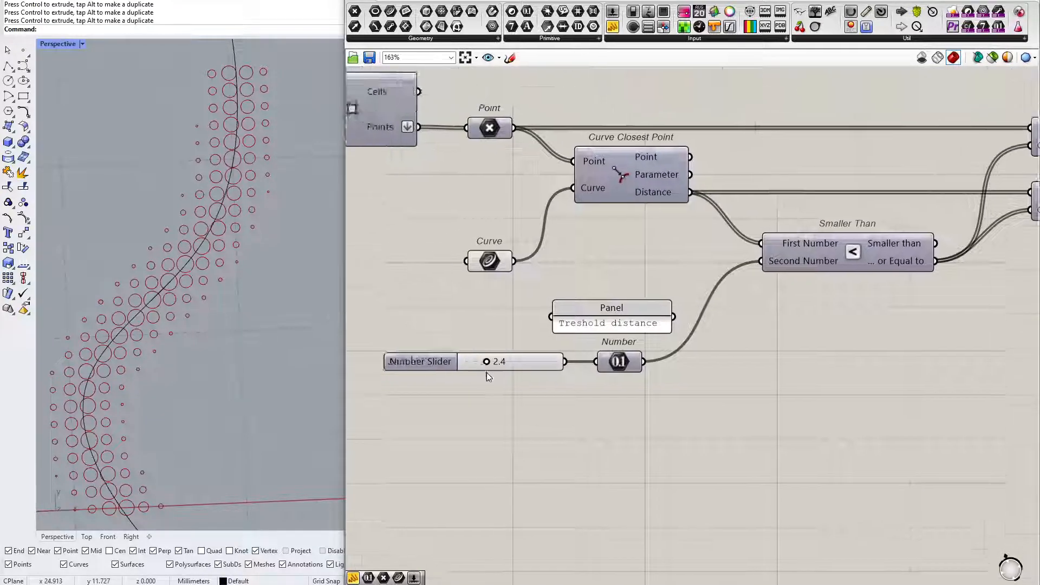
left_click_drag(433, 275, 441, 274)
left_click_drag(512, 358, 518, 355)
Inspect the widened circle pattern from other angles in the Rhino viewport and select the attractor curve.
scroll(140, 352, "down", 4)
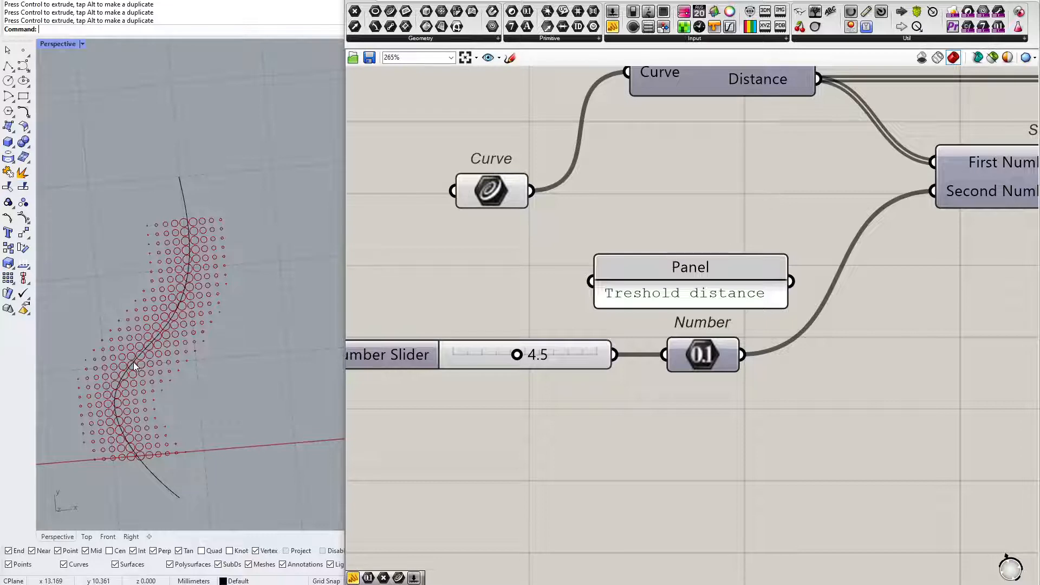
scroll(135, 374, "down", 5)
right_click_drag(138, 384, 166, 341)
scroll(239, 380, "up", 6)
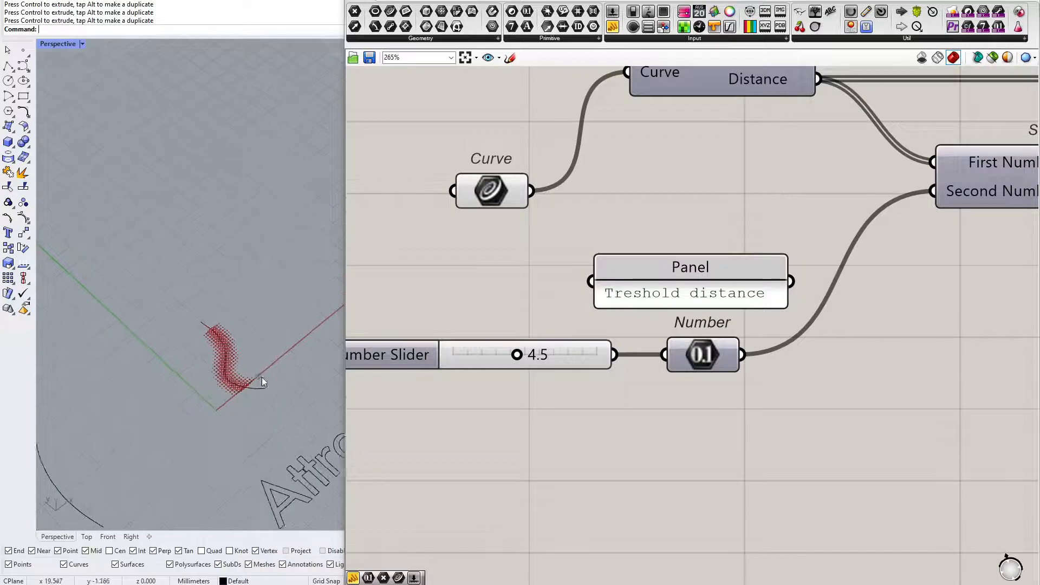
right_click_drag(233, 430, 255, 376)
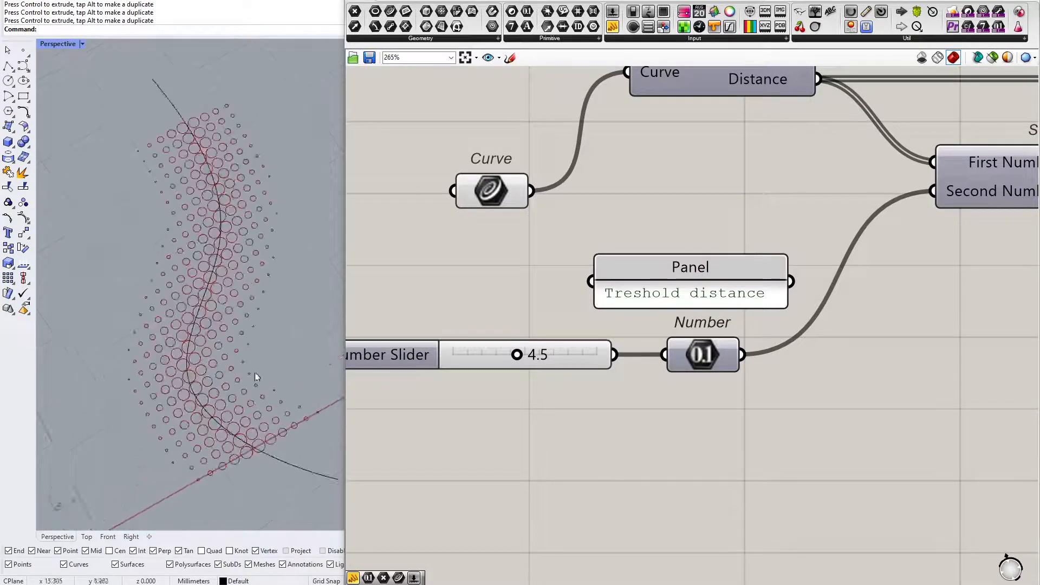
left_click(209, 282)
Review the source domain panel and the remapping components after the threshold change.
scroll(399, 328, "down", 6)
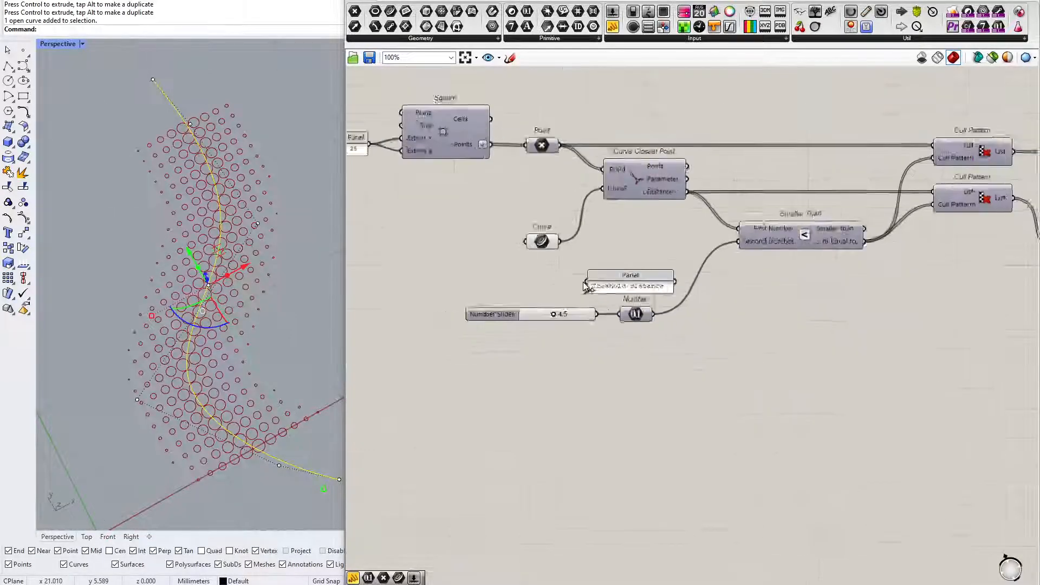
scroll(615, 261, "down", 3)
right_click_drag(870, 309, 887, 326)
scroll(730, 274, "up", 4)
scroll(596, 321, "up", 2)
left_click_drag(833, 332, 981, 417)
scroll(433, 184, "down", 1)
left_click(1022, 450)
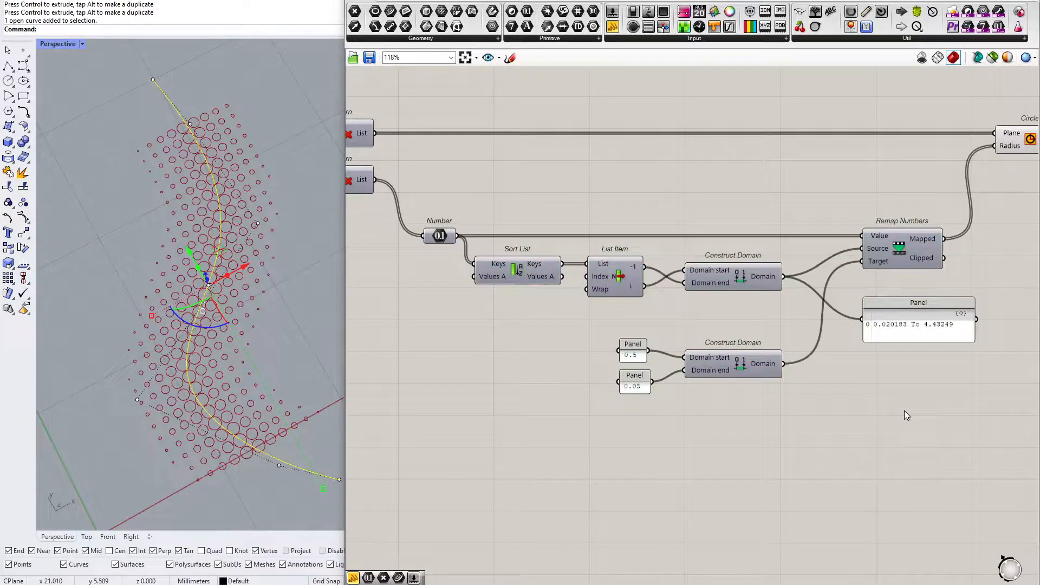